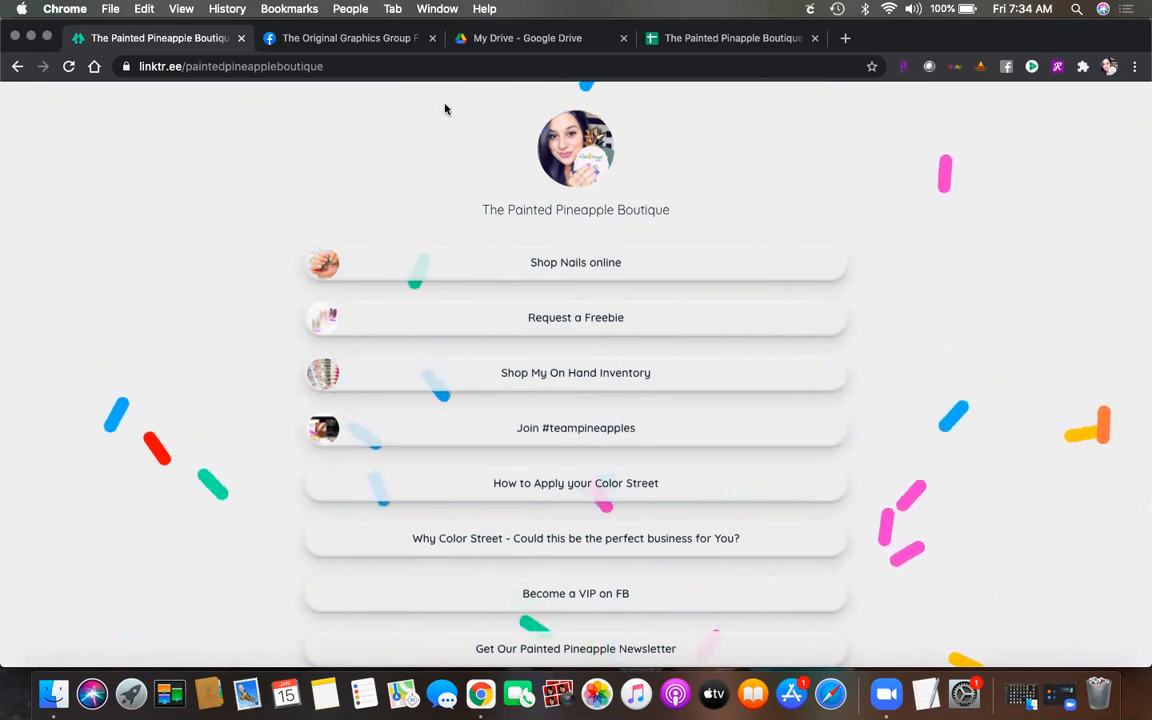
Step: Open the "Request a Freebie" form and examine its introduction, application video, and contact and shipping fields
left_click(585, 321)
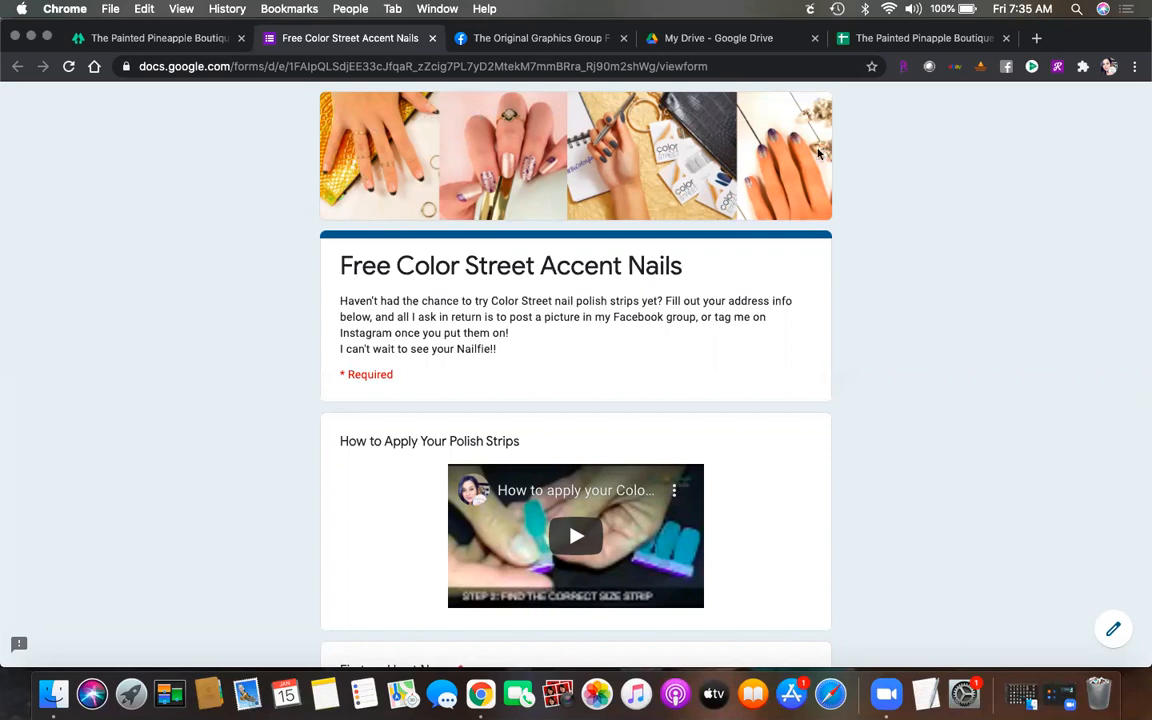
scroll(735, 178, "down", 1)
scroll(735, 178, "down", 3)
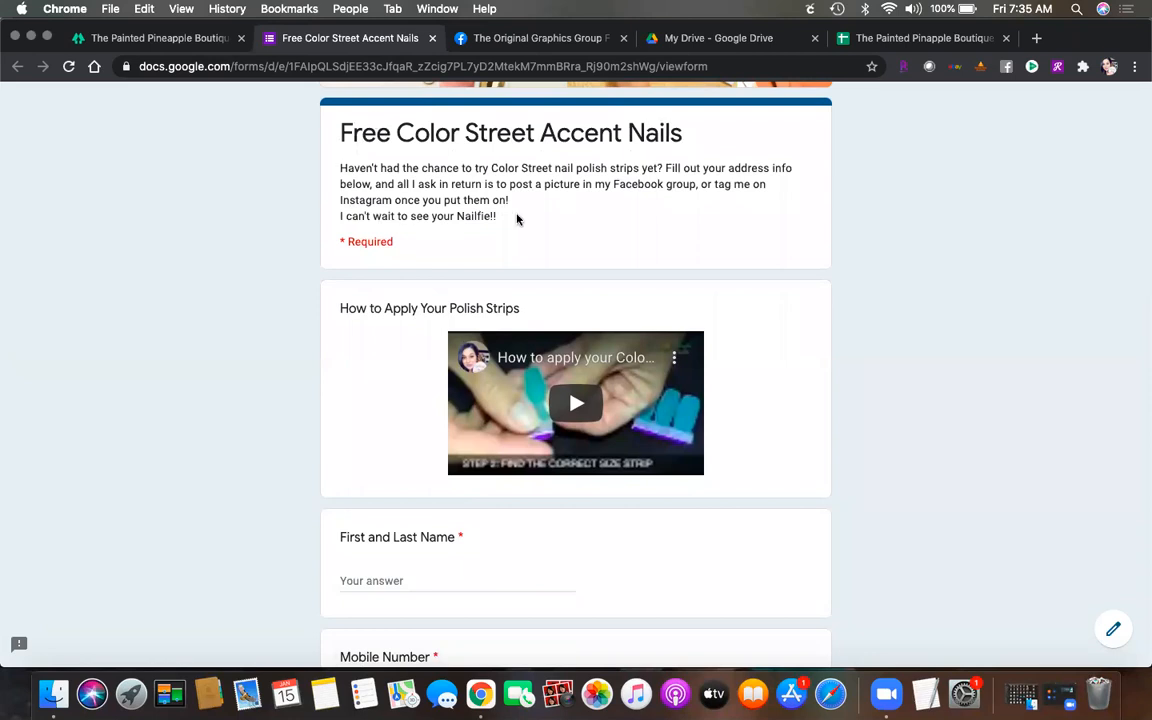
scroll(651, 262, "down", 4)
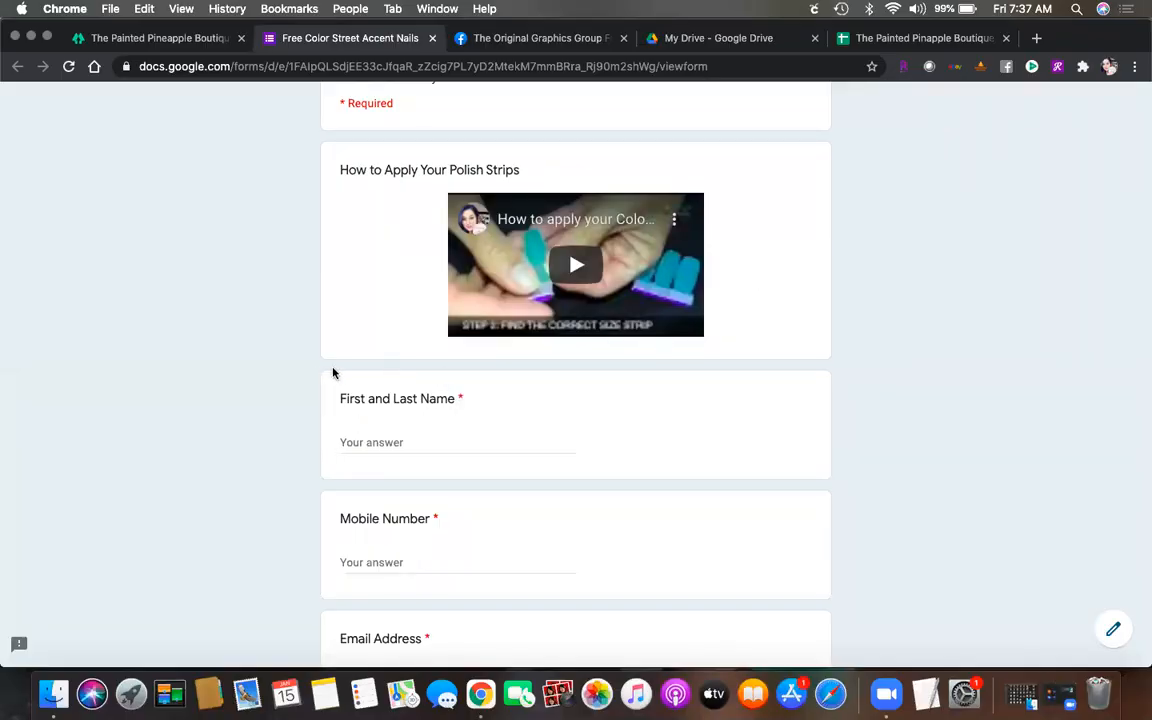
scroll(335, 373, "down", 3)
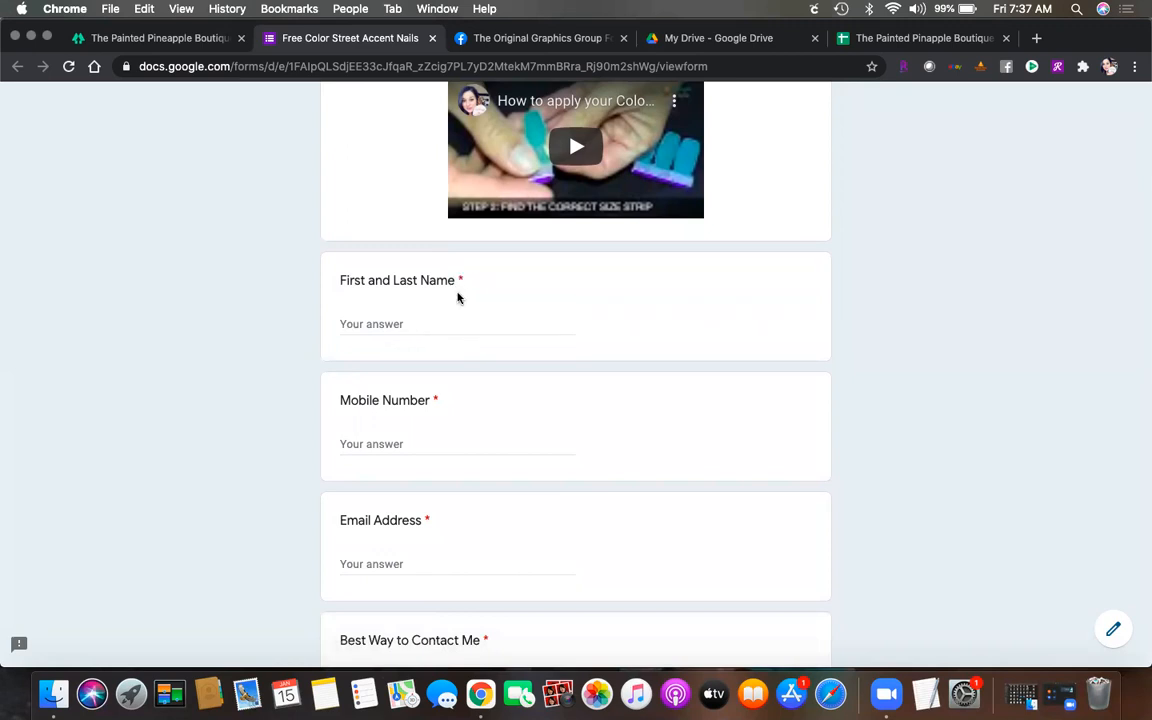
scroll(432, 379, "down", 4)
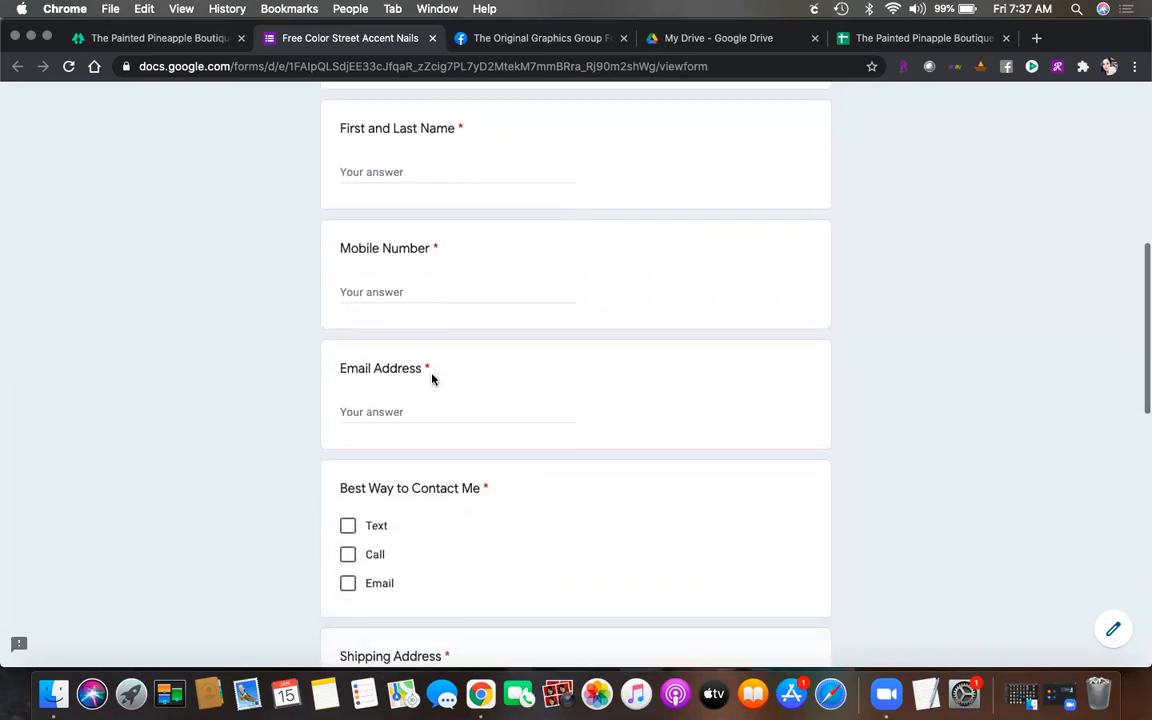
scroll(432, 379, "down", 3)
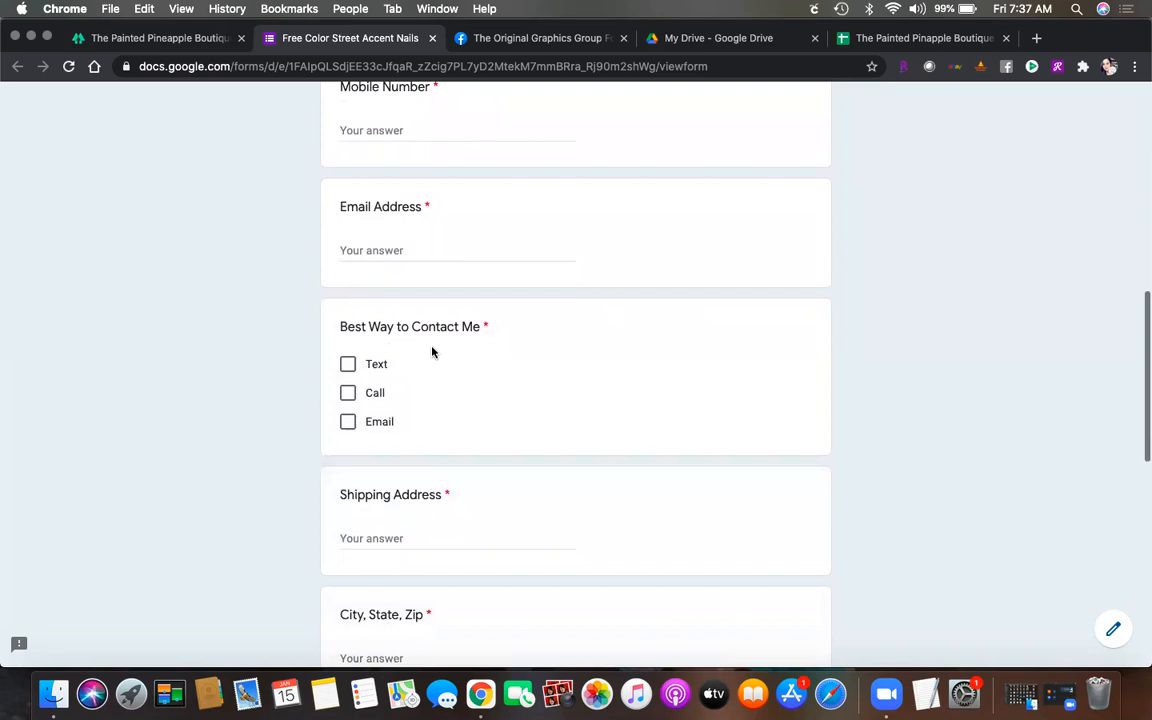
scroll(374, 350, "down", 3)
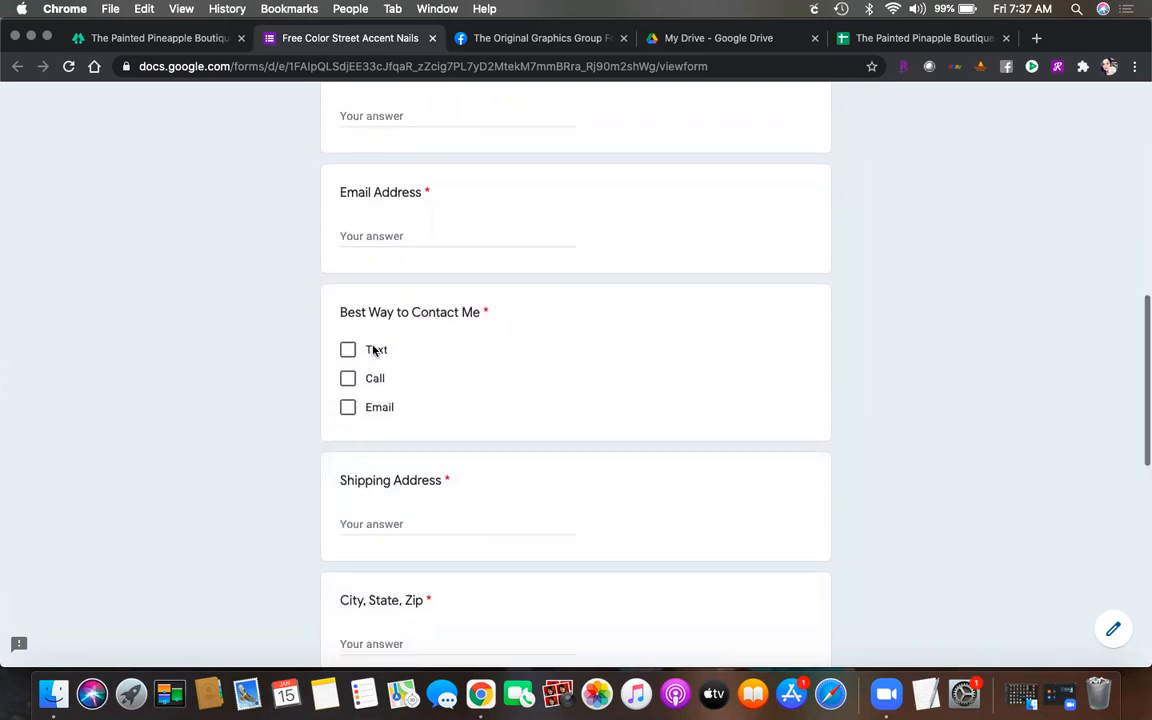
scroll(373, 349, "down", 2)
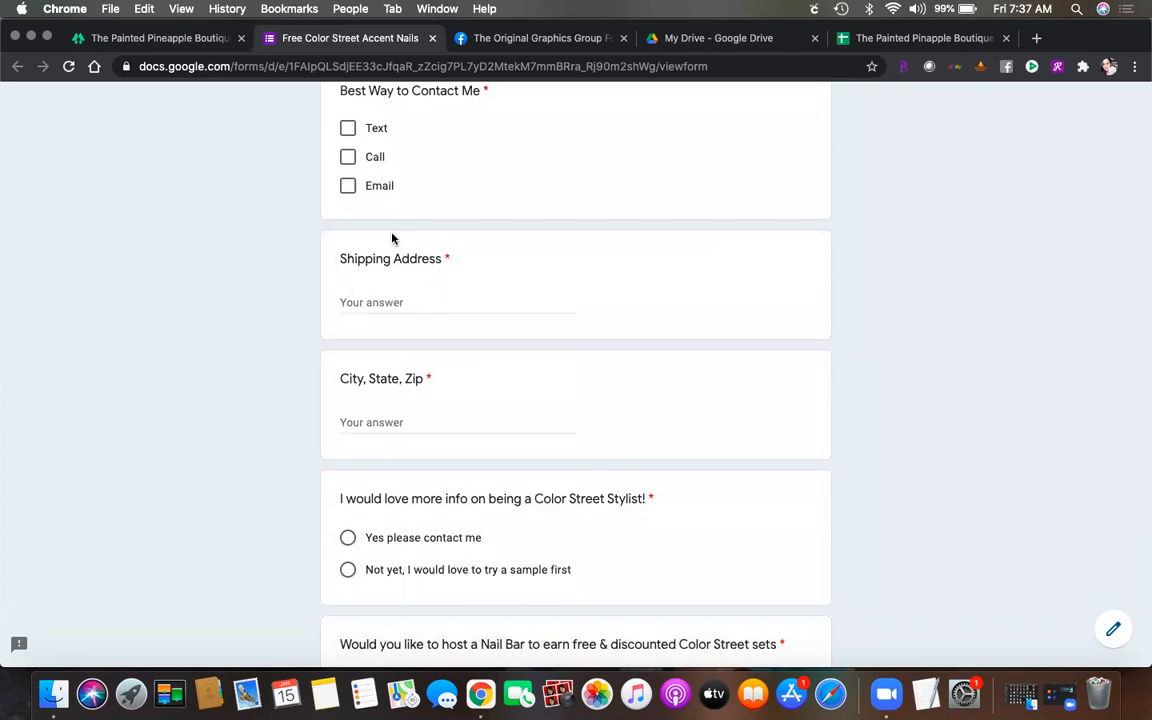
Step: Review the form's remaining questions about becoming a stylist, hosting a Nail Bar and joining the Facebook group
scroll(484, 402, "down", 2)
scroll(484, 402, "down", 3)
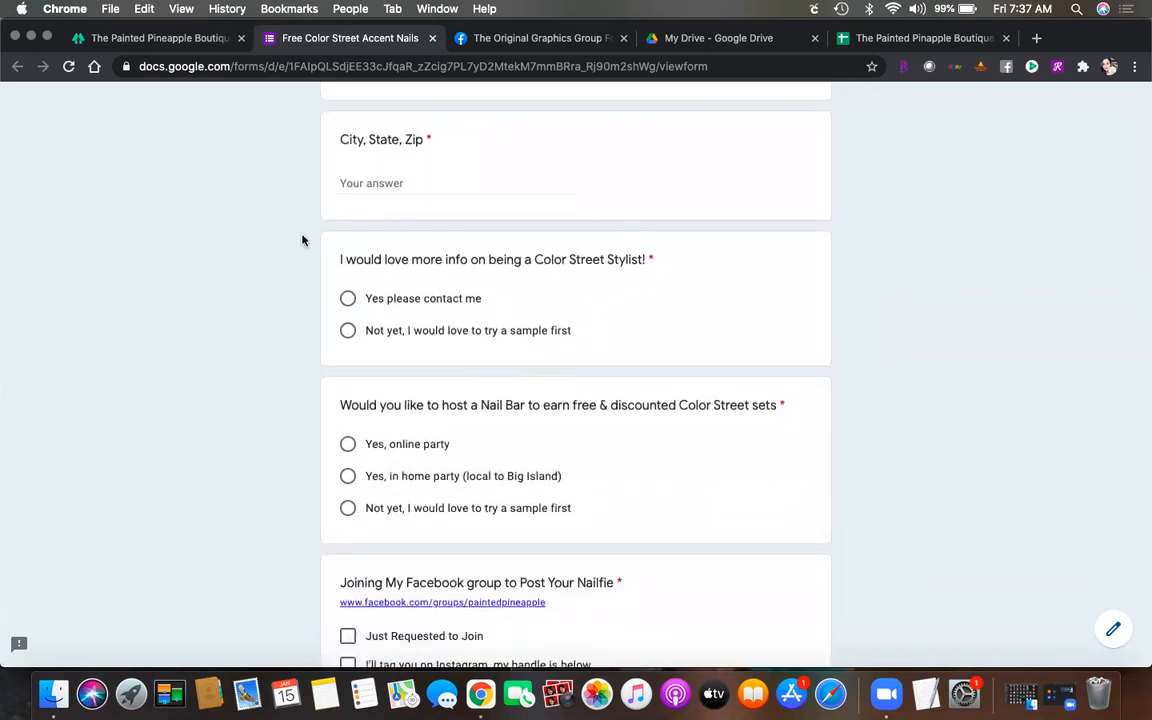
scroll(267, 478, "down", 1)
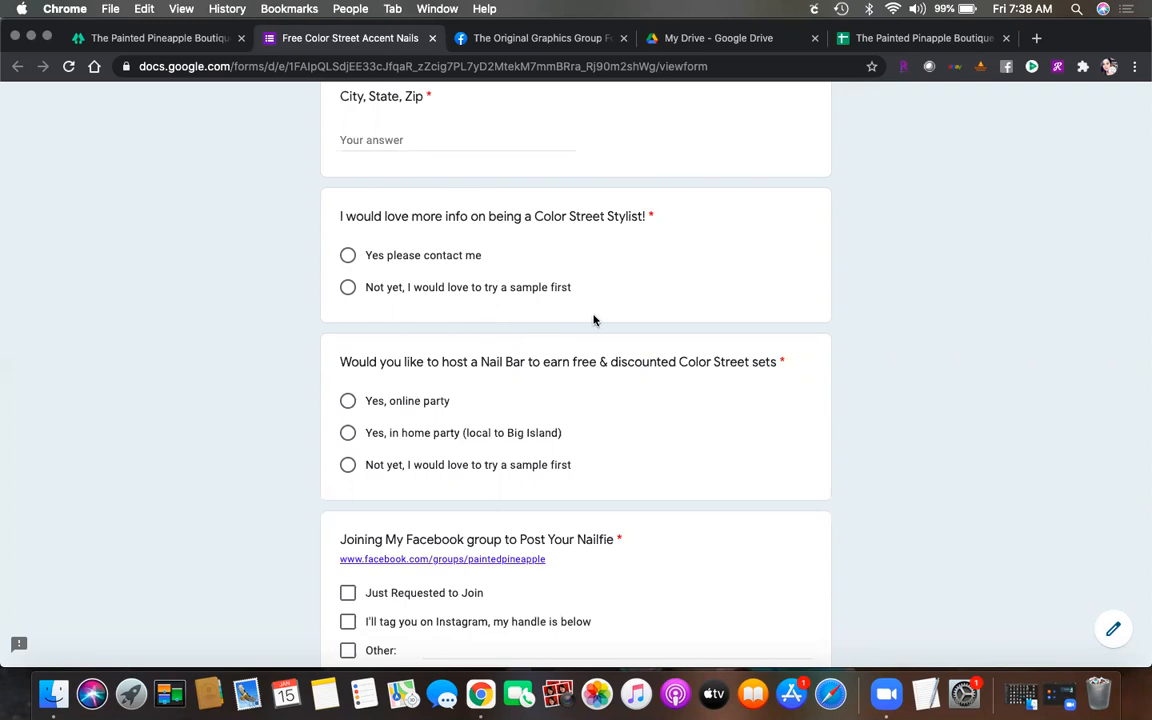
scroll(593, 320, "down", 2)
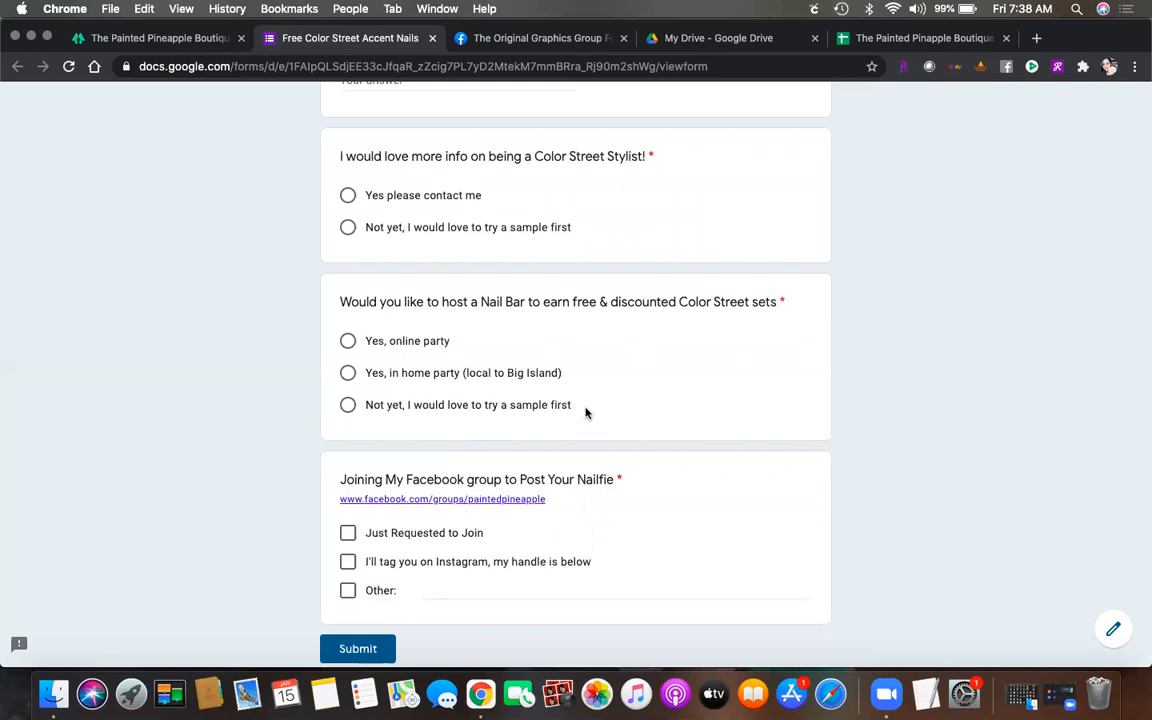
scroll(587, 413, "down", 3)
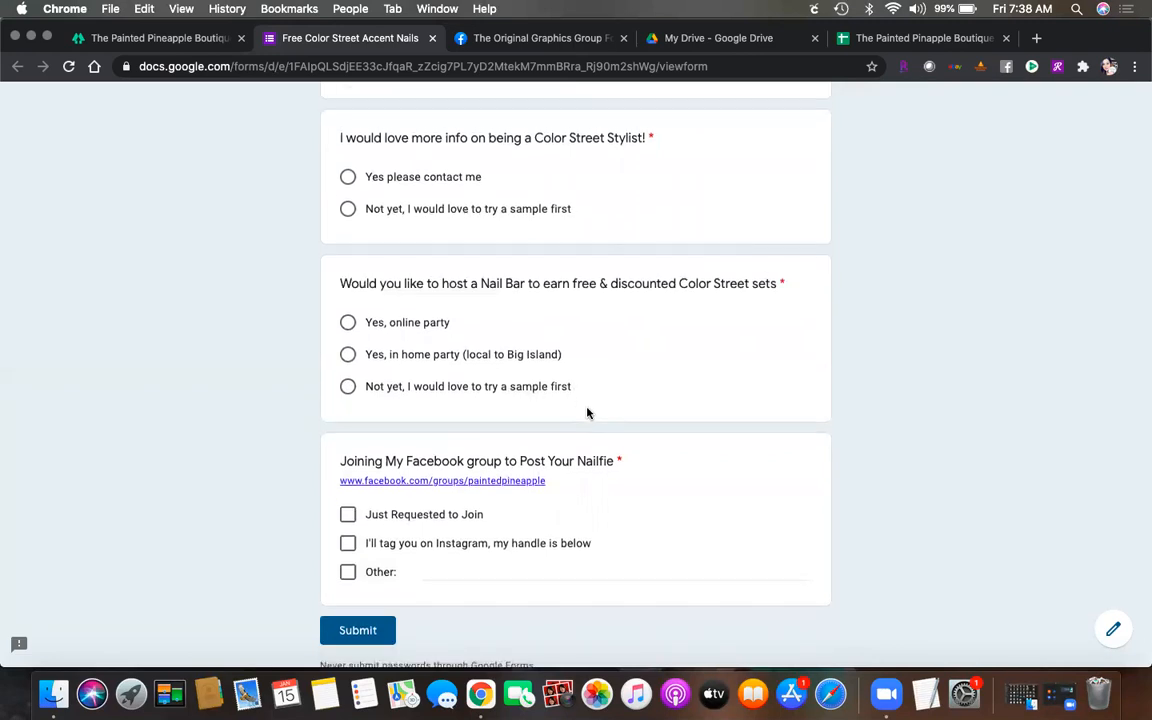
scroll(589, 386, "down", 1)
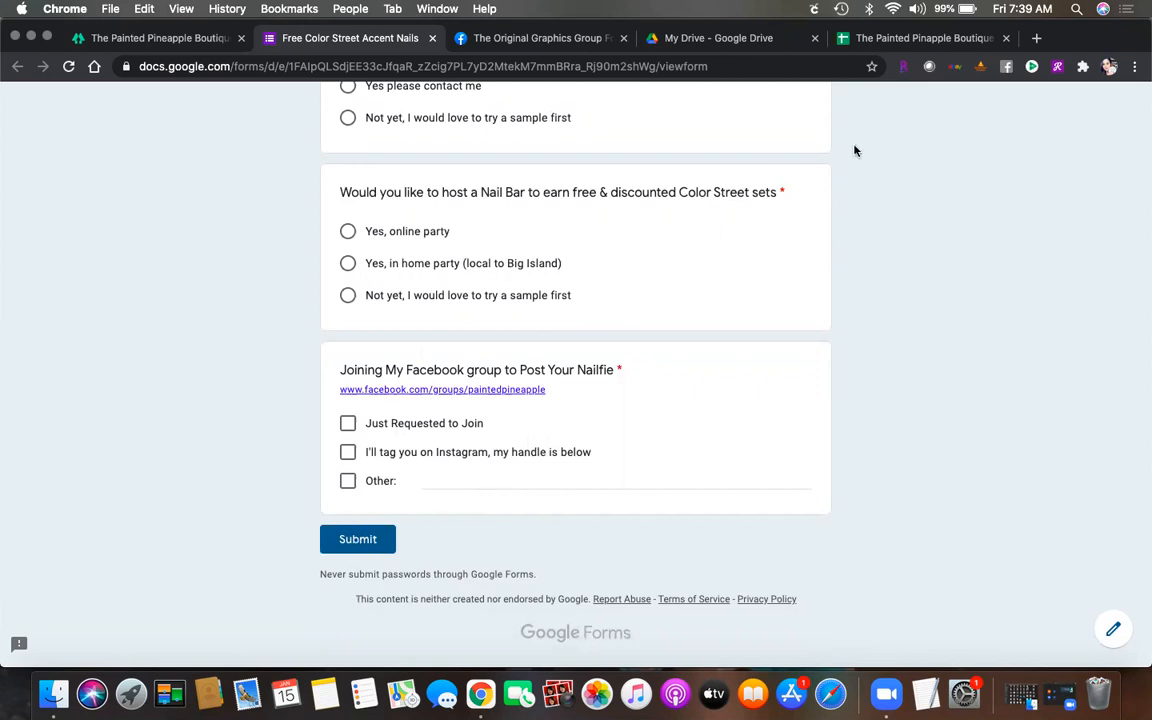
Step: In the Samples (Responses) spreadsheet, examine the highlighted answers about stylist information and hosting a Nail Bar
left_click(871, 40)
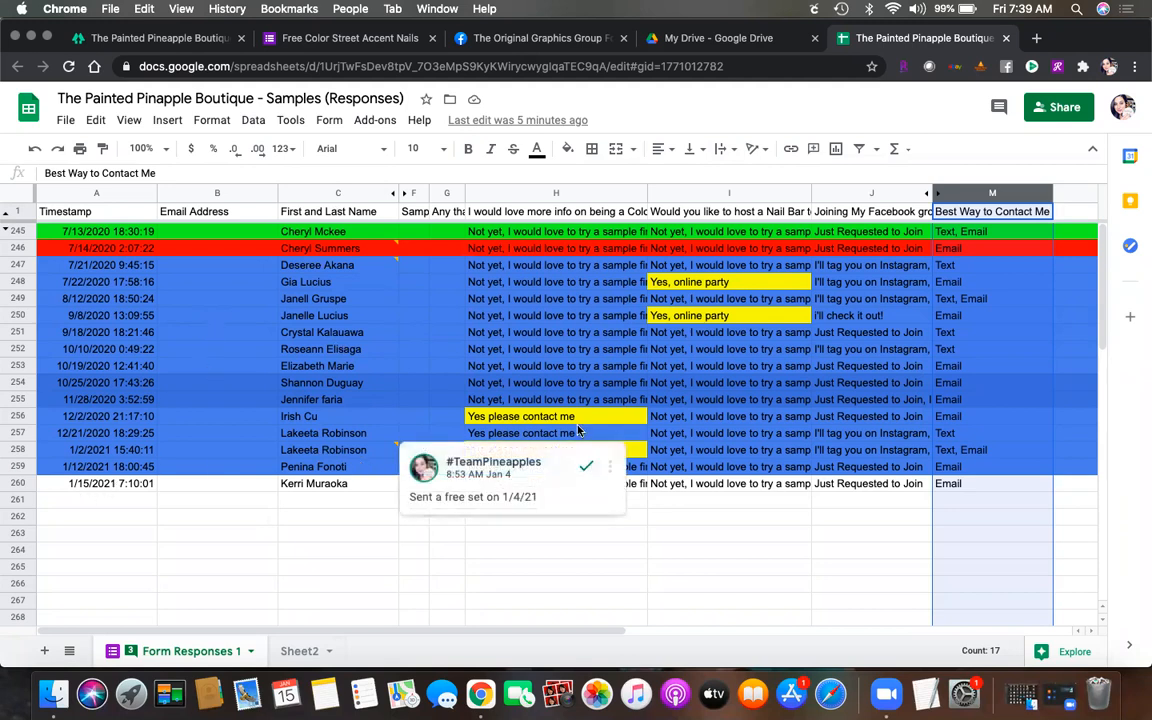
left_click(494, 212)
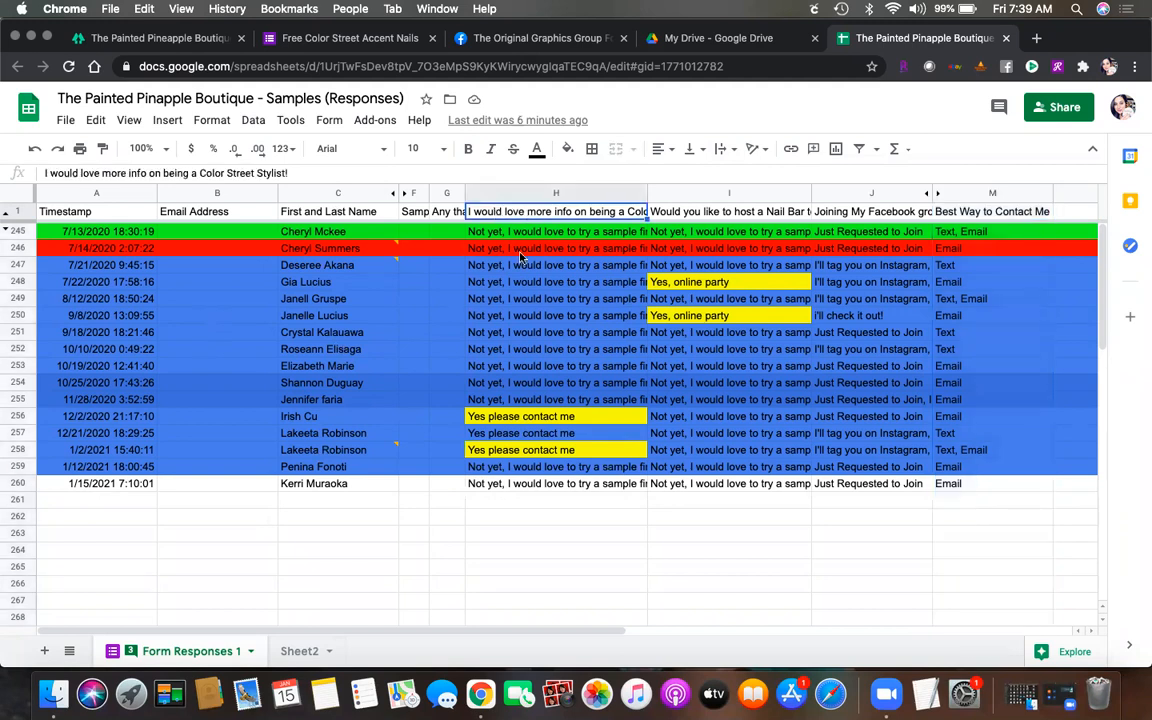
left_click(528, 436)
left_click(522, 451)
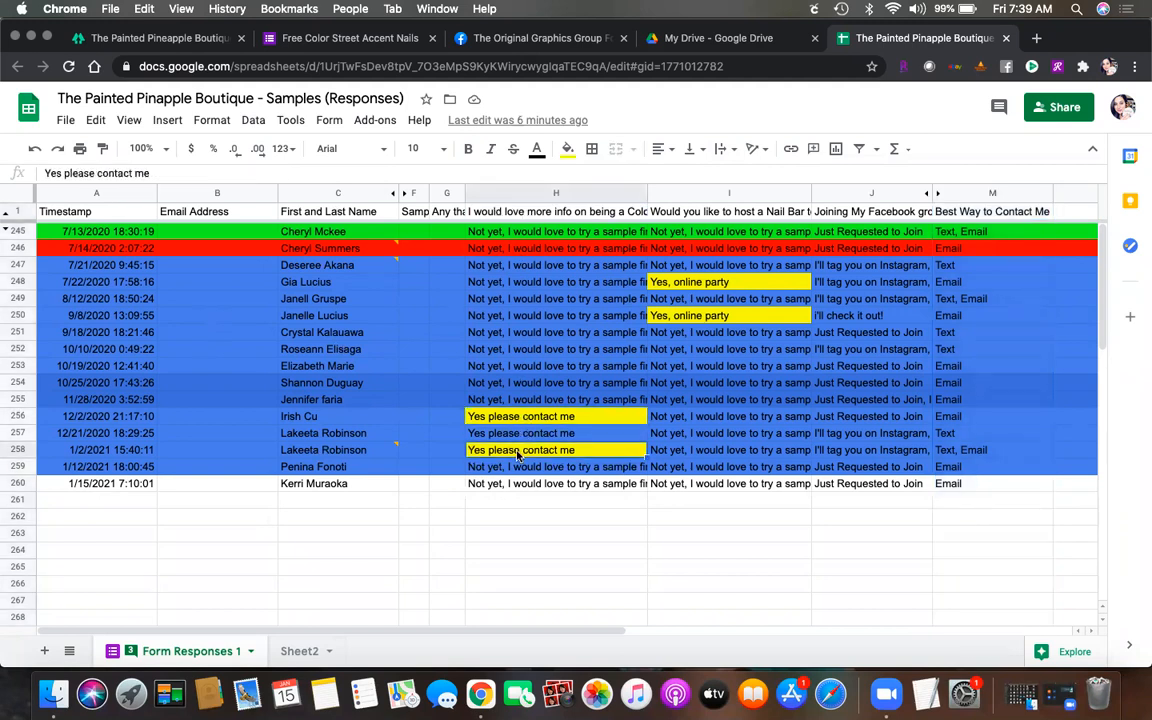
left_click(710, 212)
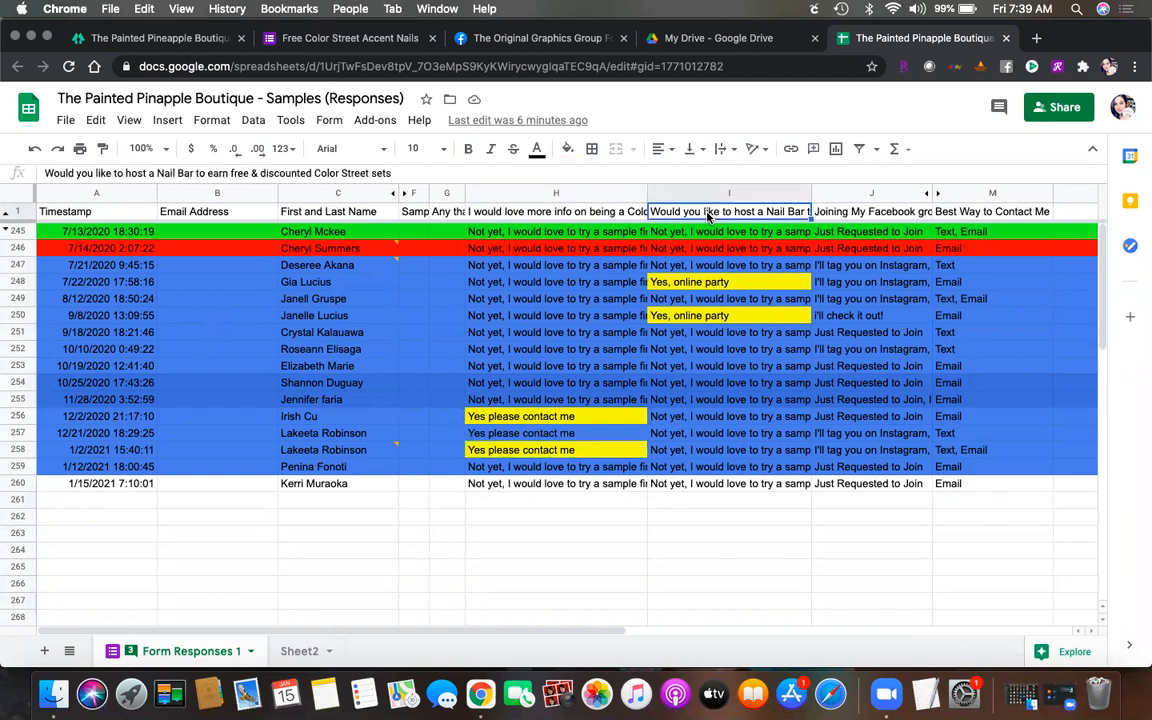
left_click(704, 280)
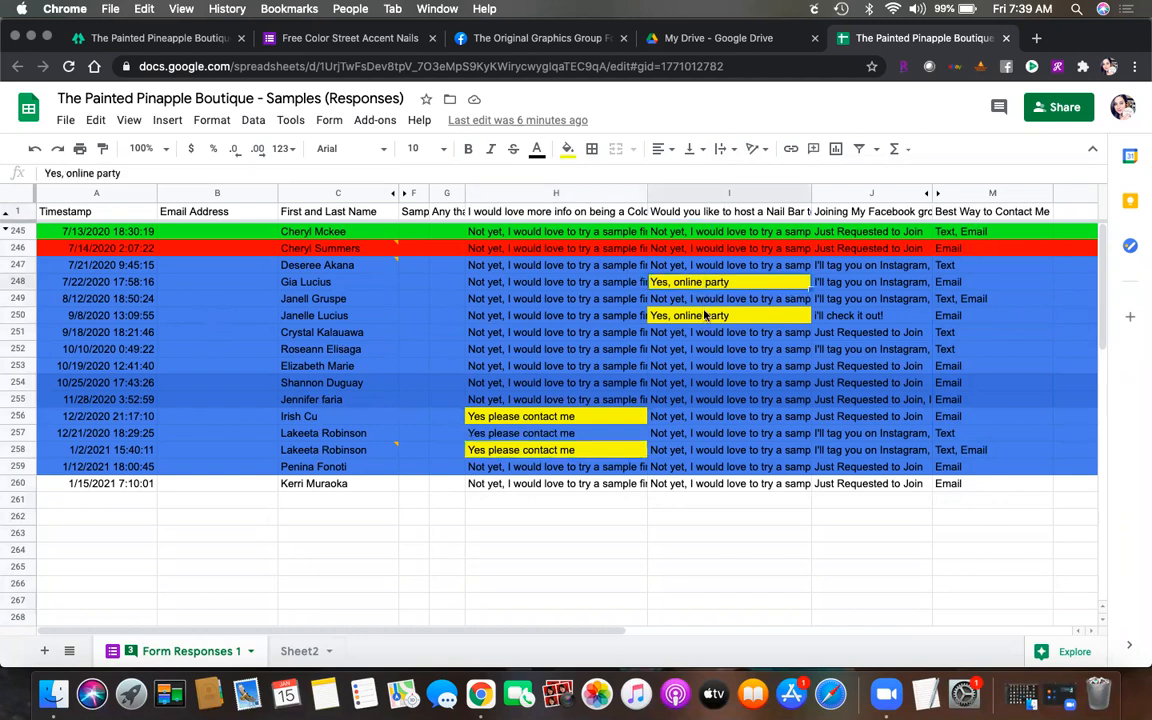
left_click(706, 315)
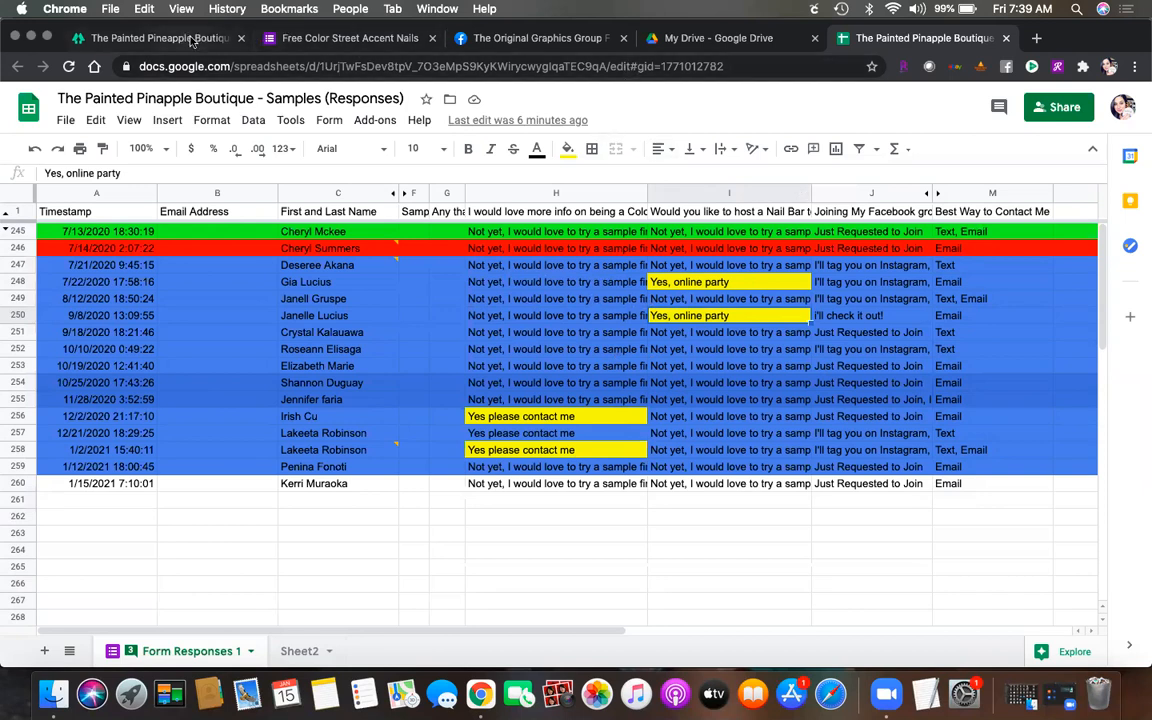
Step: Go back to the Free Color Street Accent Nails form and view its header and introduction
left_click(306, 38)
scroll(433, 340, "up", 10)
scroll(433, 337, "up", 10)
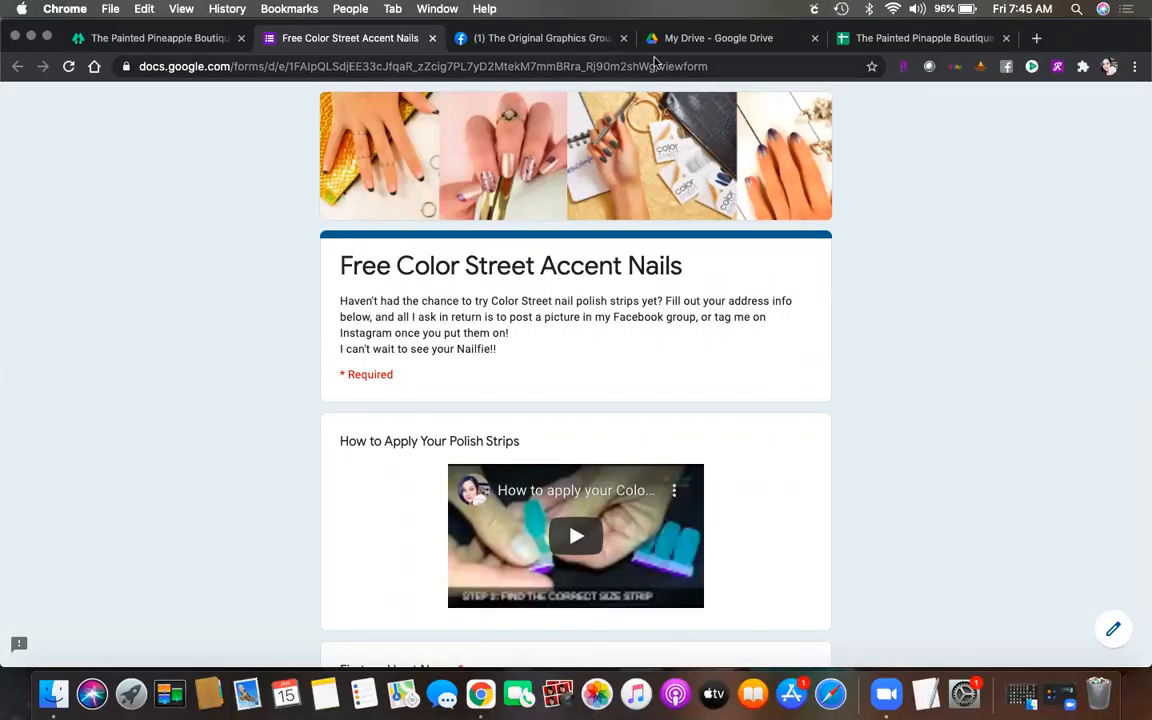
Step: Create a blank Google Form from Google Drive, titled "Free Accent Nails"
left_click(728, 45)
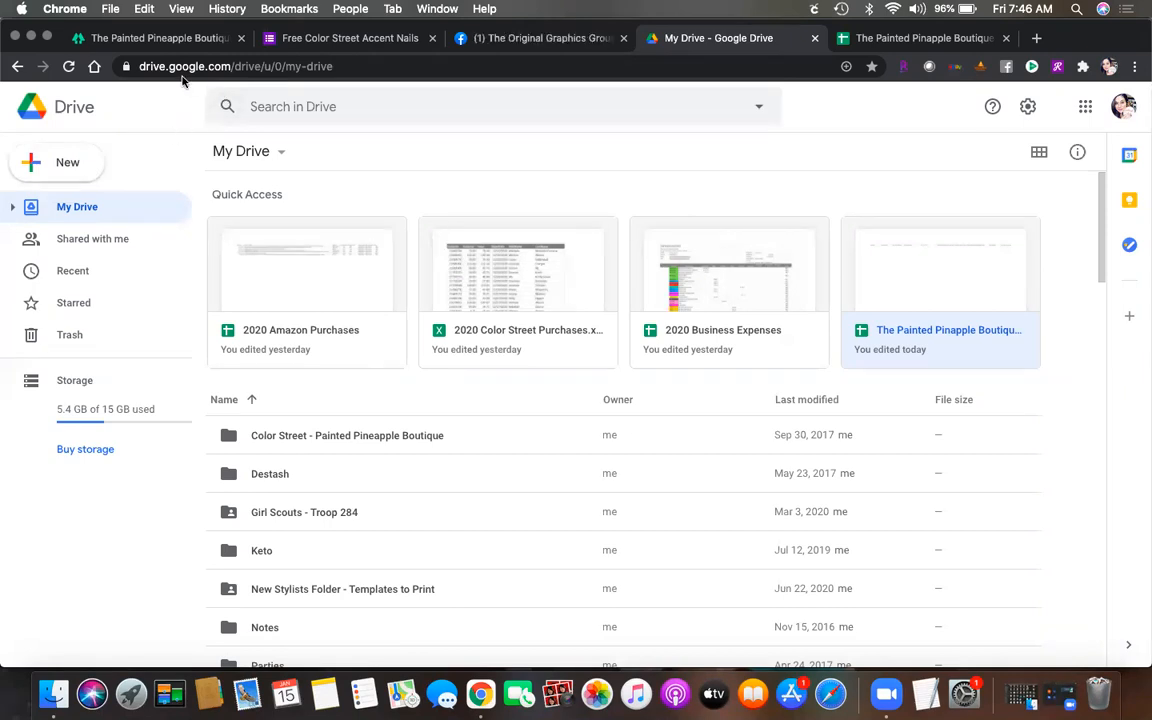
left_click(93, 167)
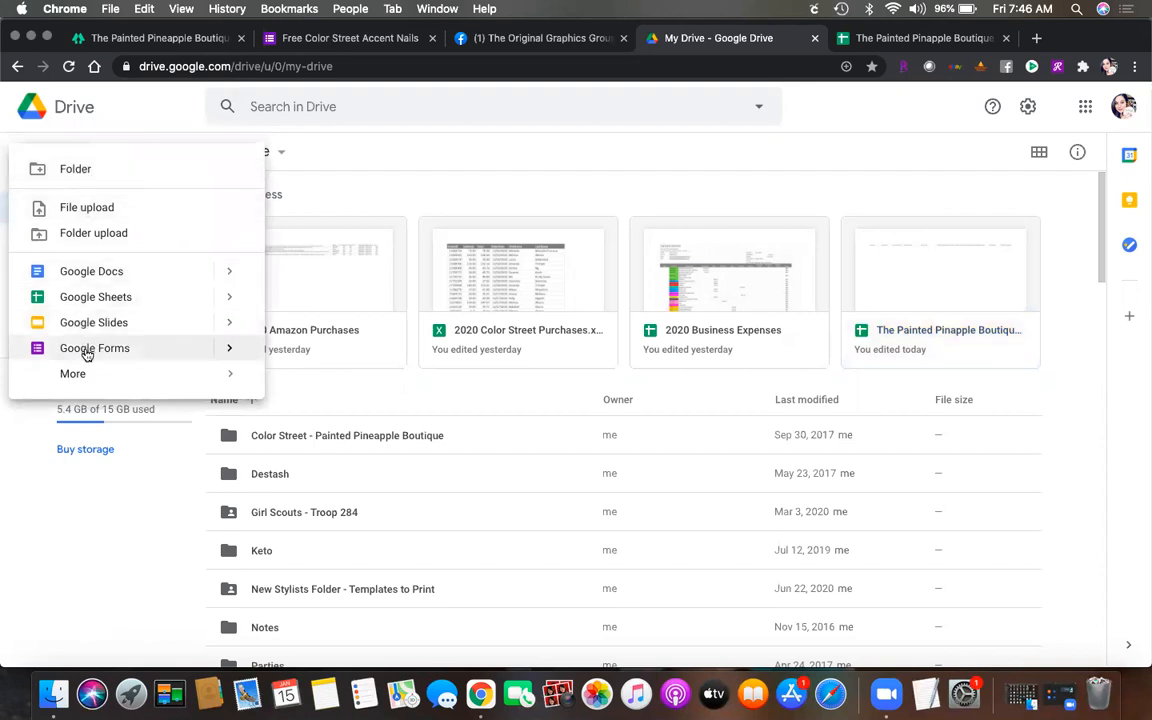
left_click(86, 350)
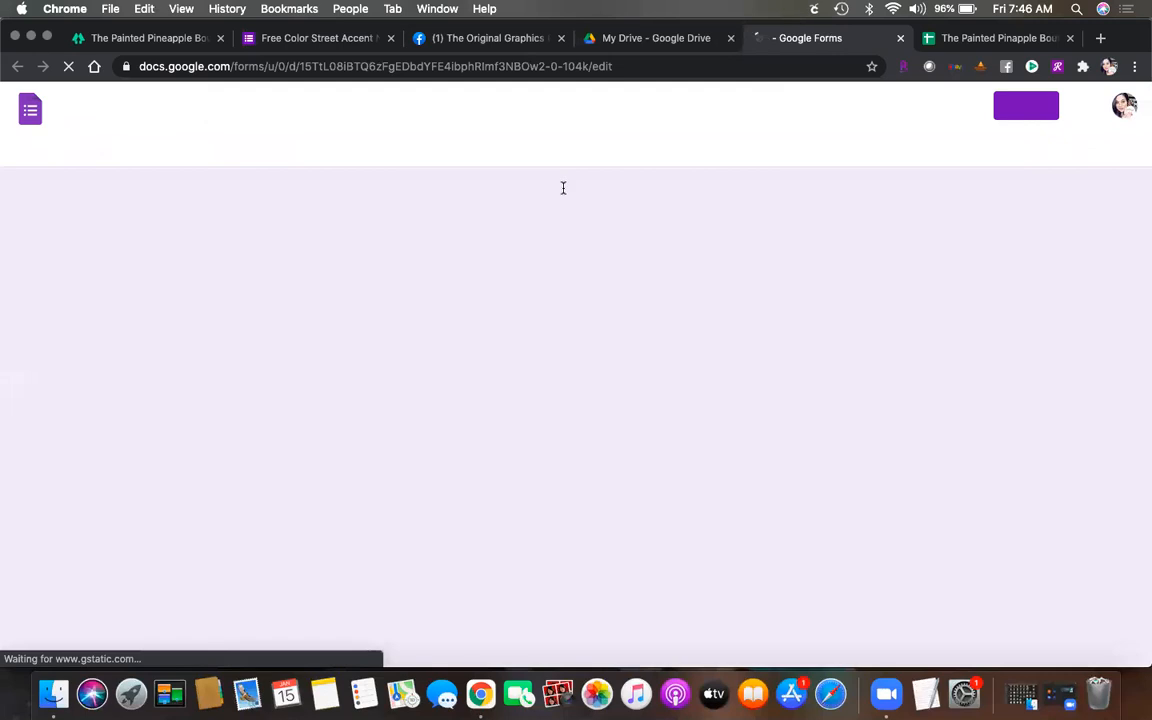
left_click(561, 39)
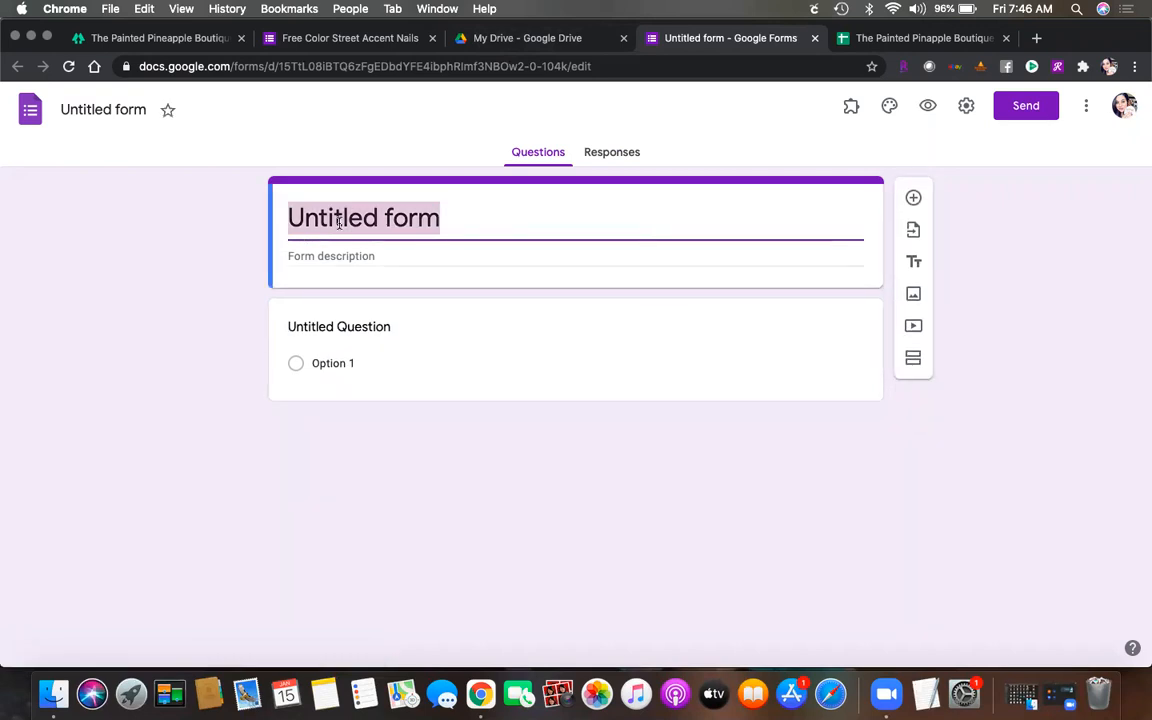
type("Free Accent Nails")
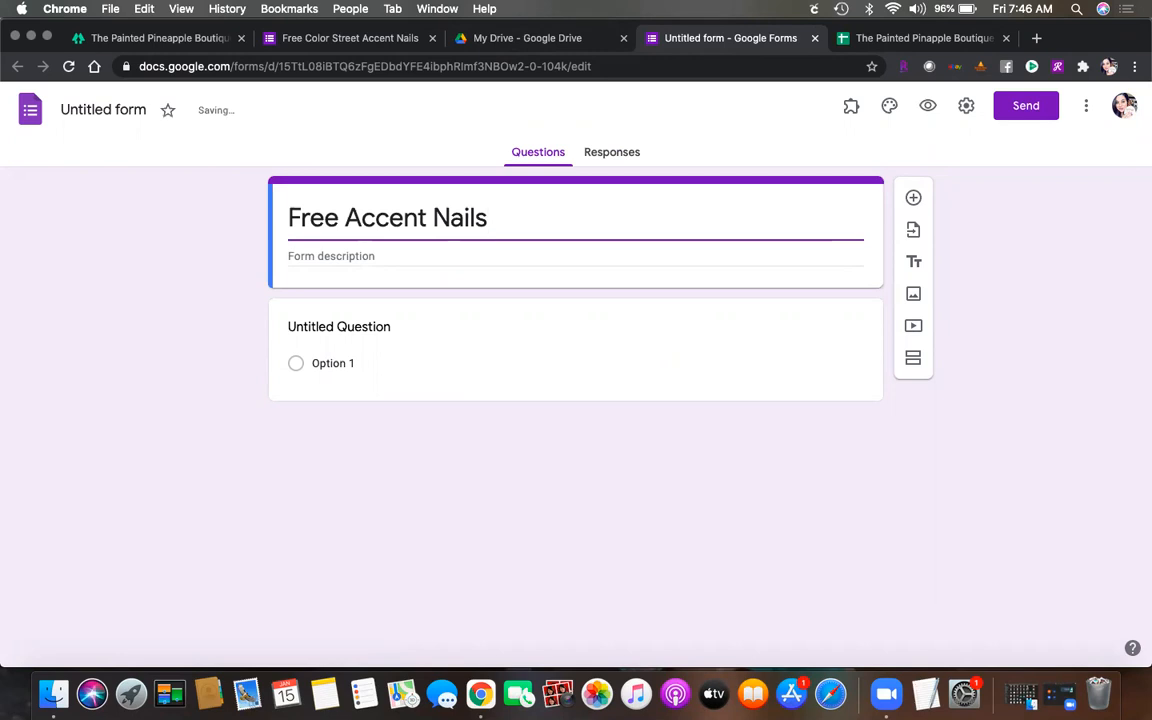
Step: Copy the introduction text from the Free Color Street Accent Nails form into the new form's description
left_click(305, 37)
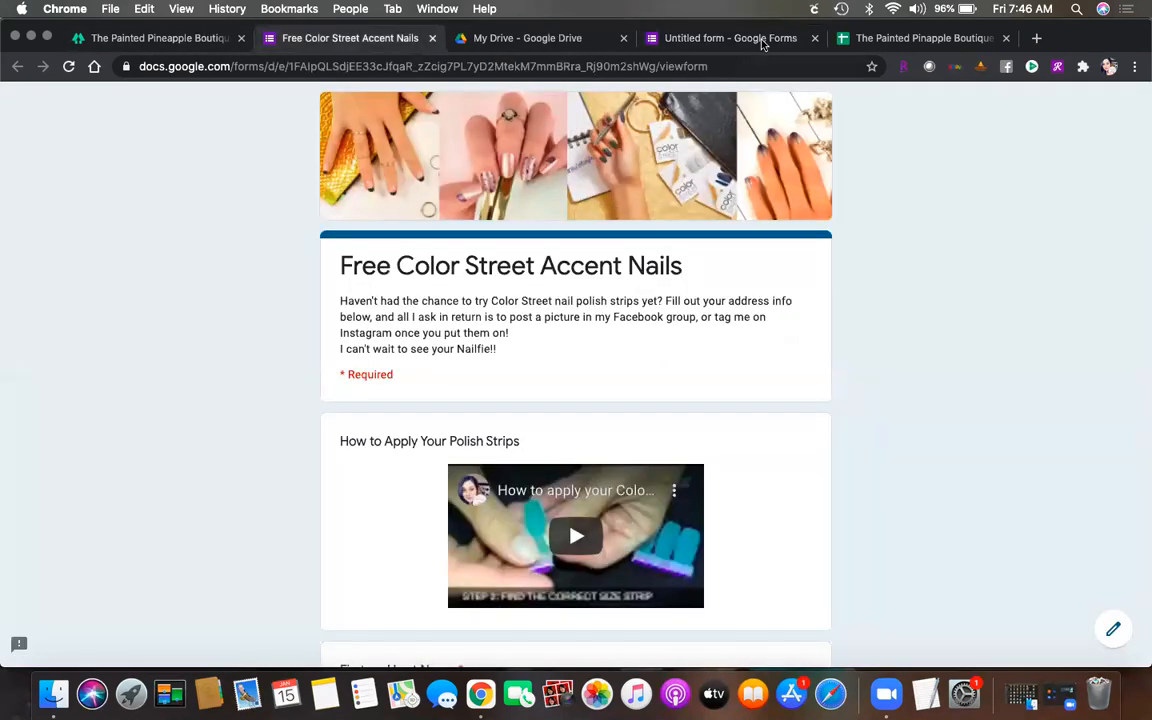
left_click(712, 38)
left_click(361, 254)
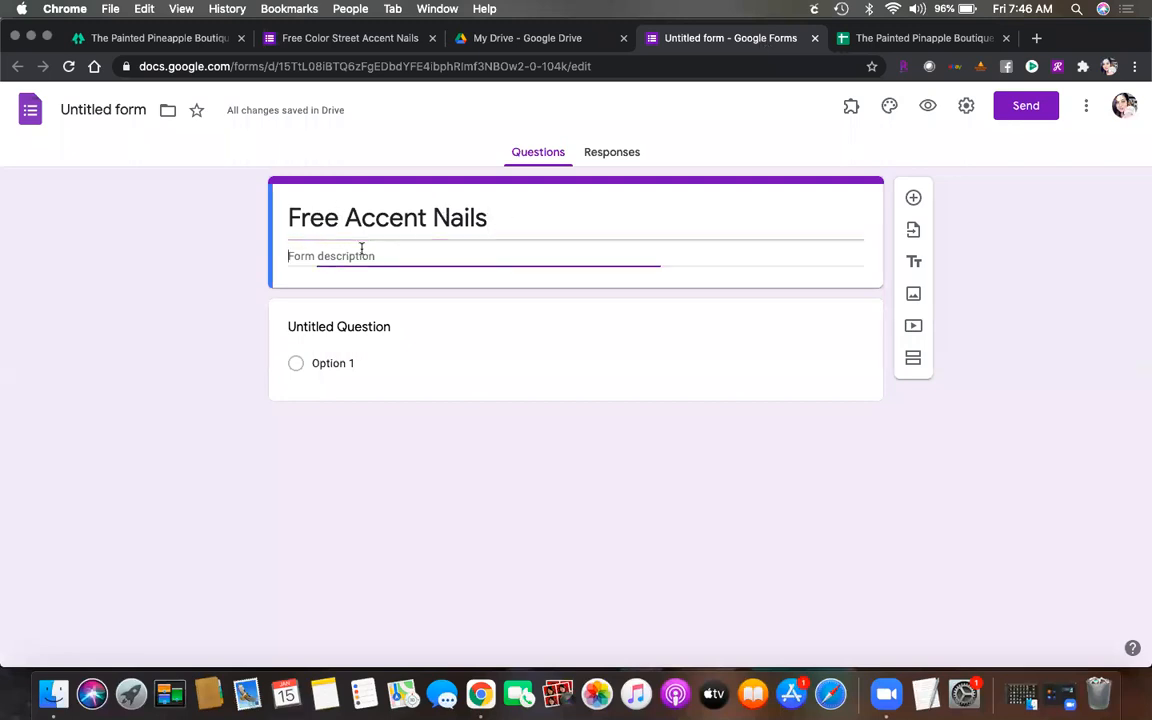
left_click(376, 40)
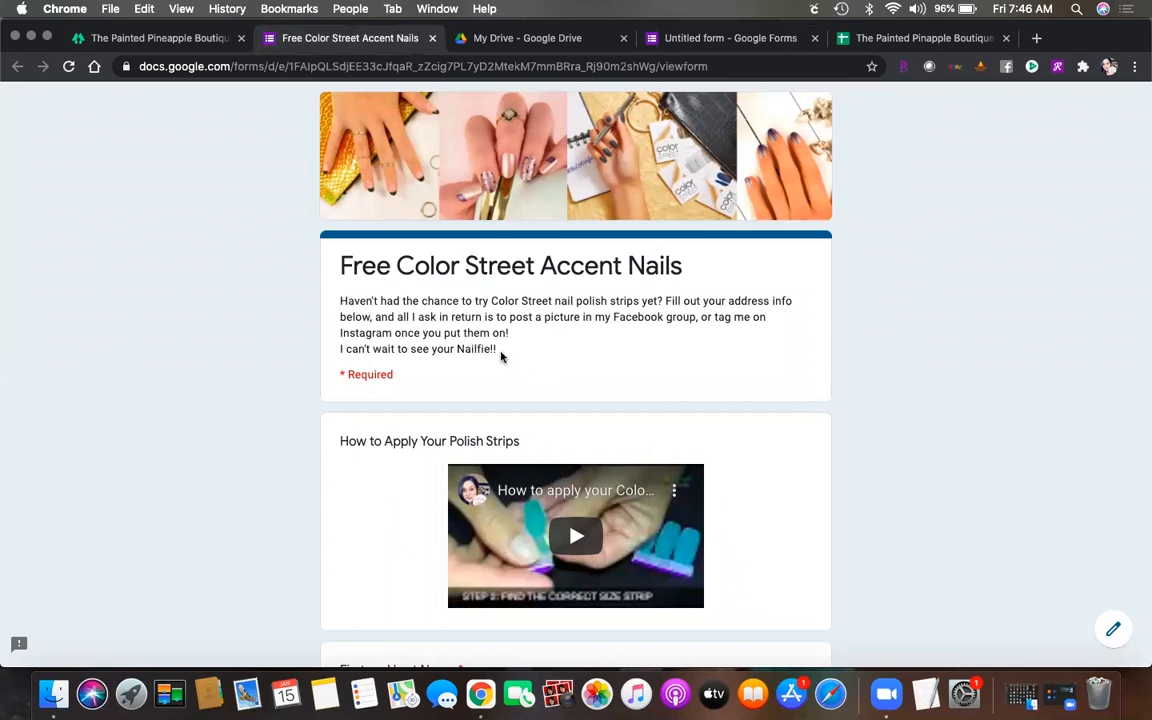
left_click_drag(496, 349, 340, 304)
key("super+c")
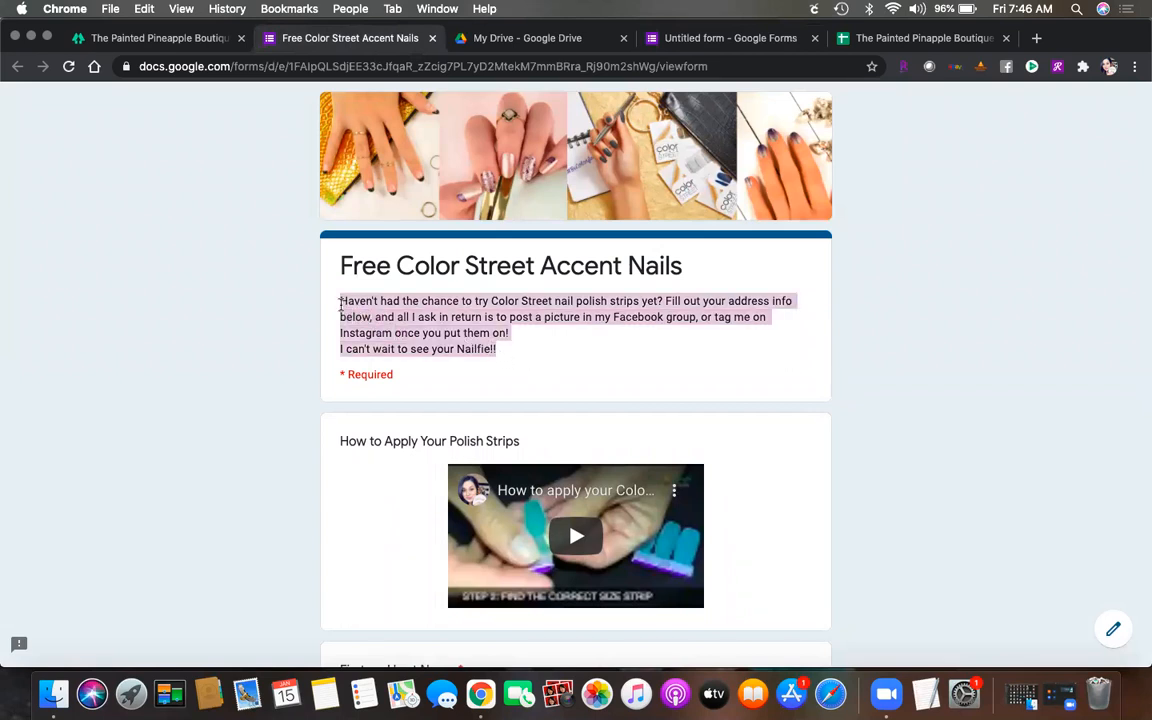
left_click(720, 40)
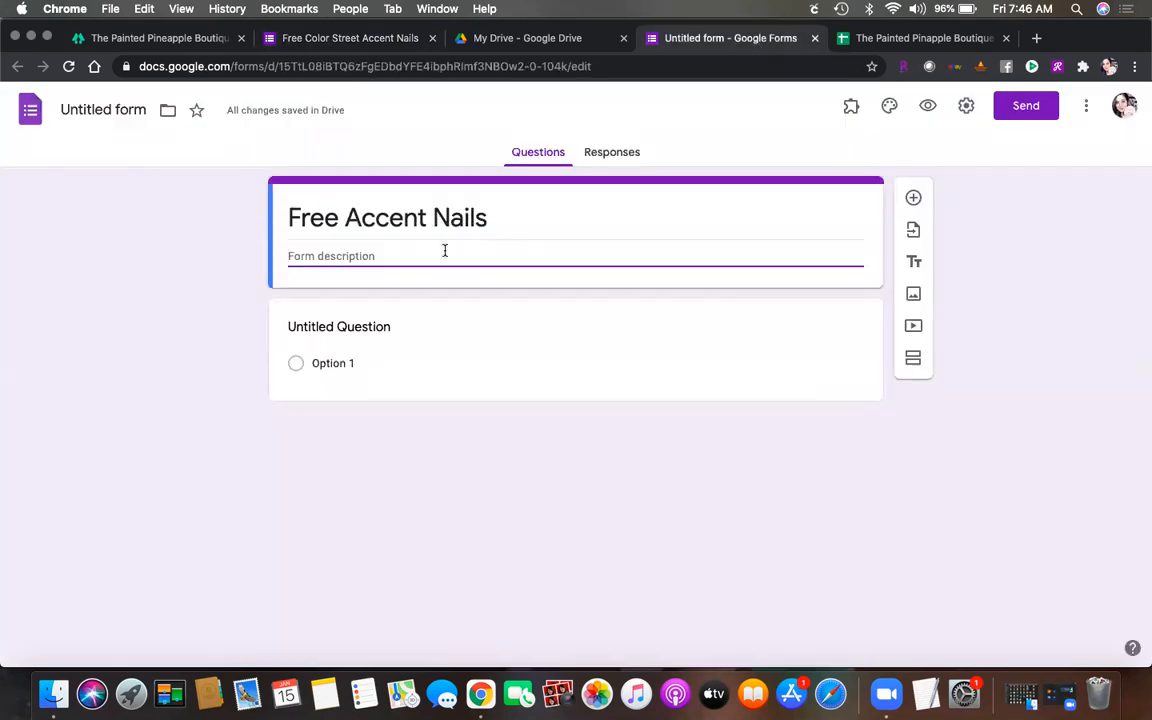
key("super+v")
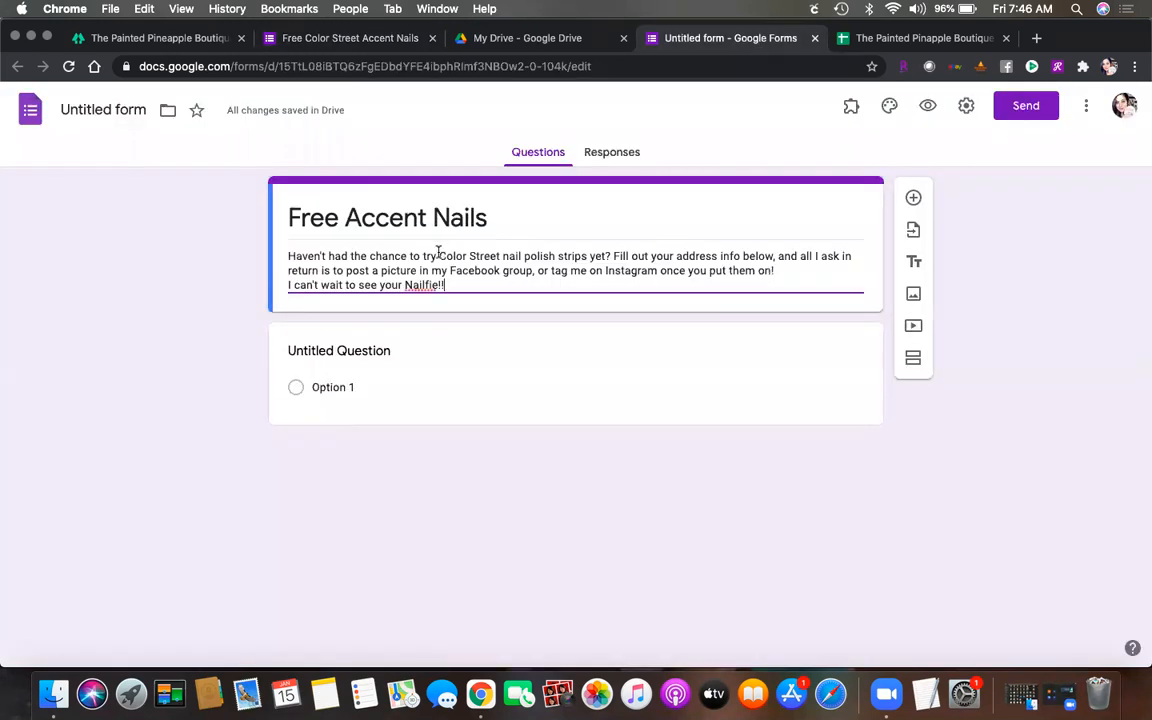
Step: Make the untitled question a required short-answer question titled "First and Last Name"
left_click(338, 350)
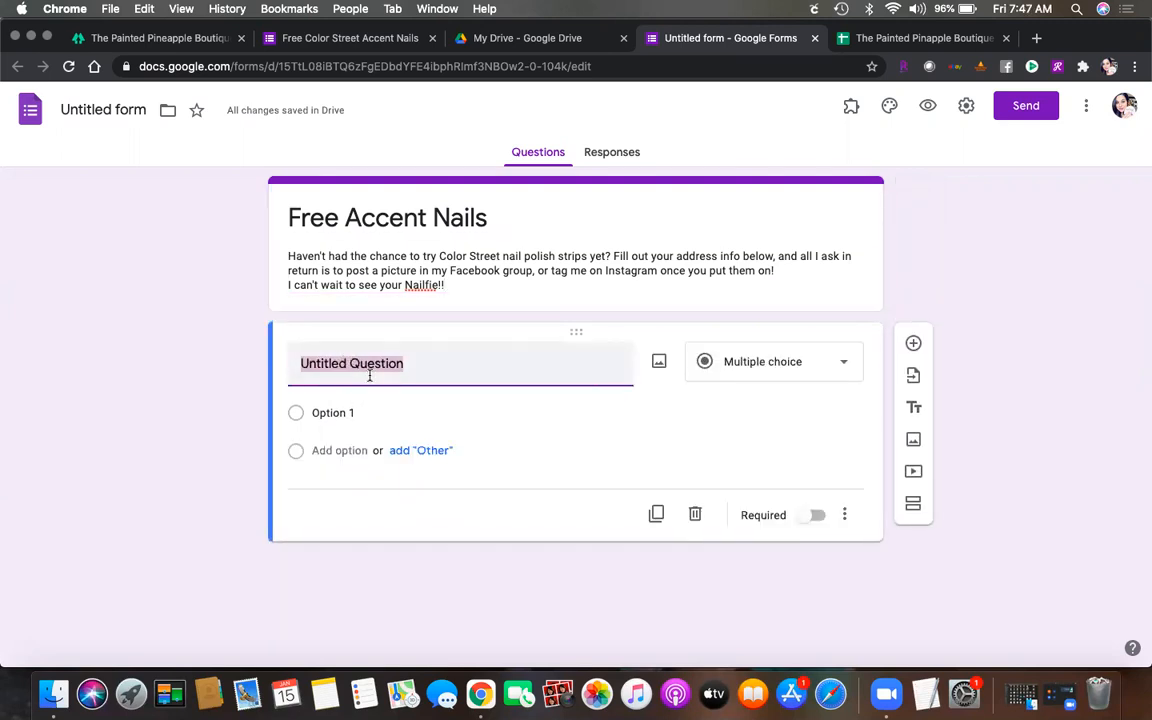
type("Fr")
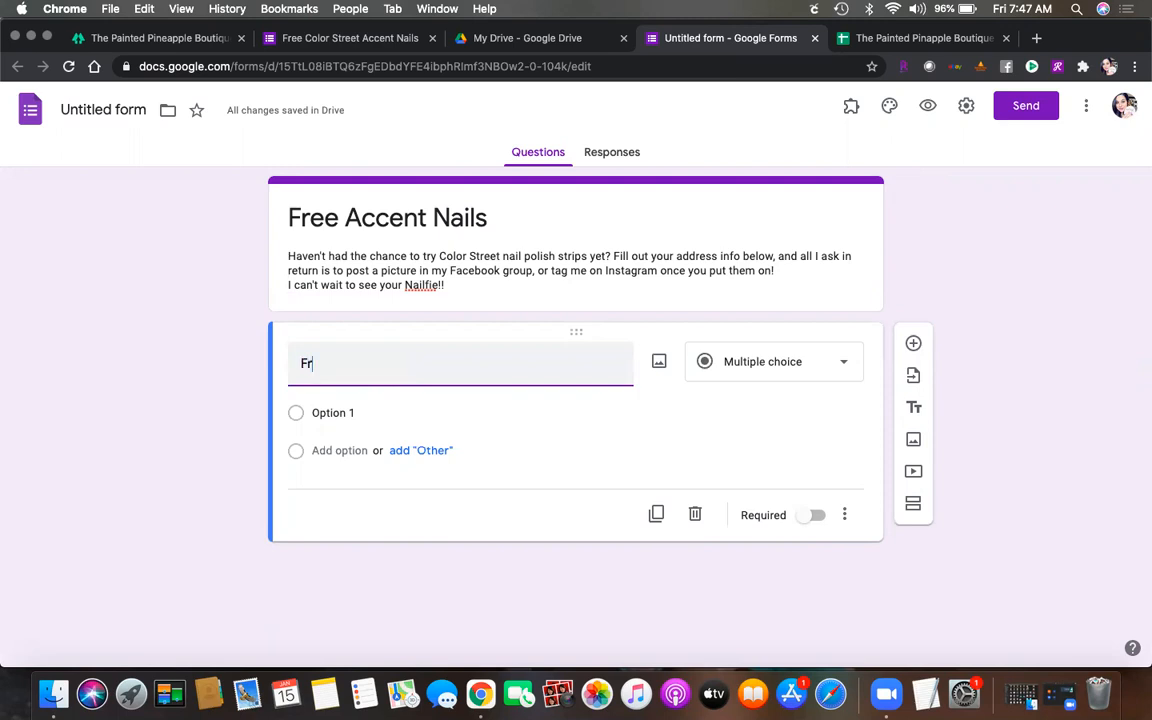
type("rst and Last Name")
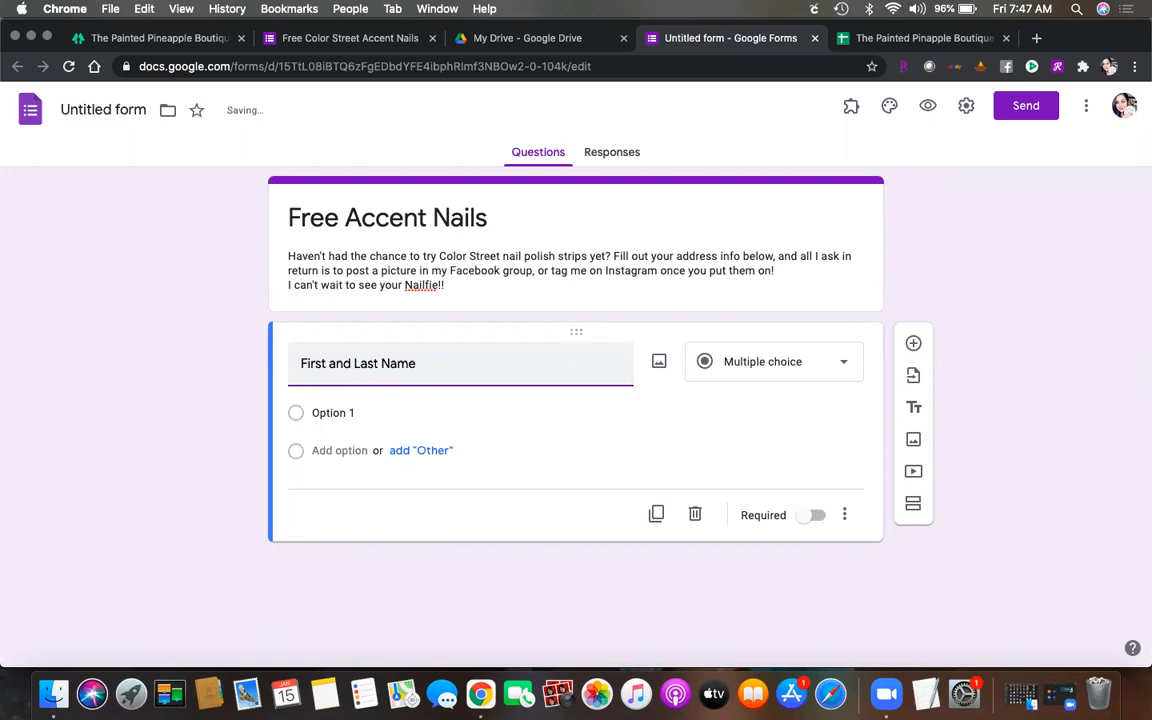
left_click(763, 371)
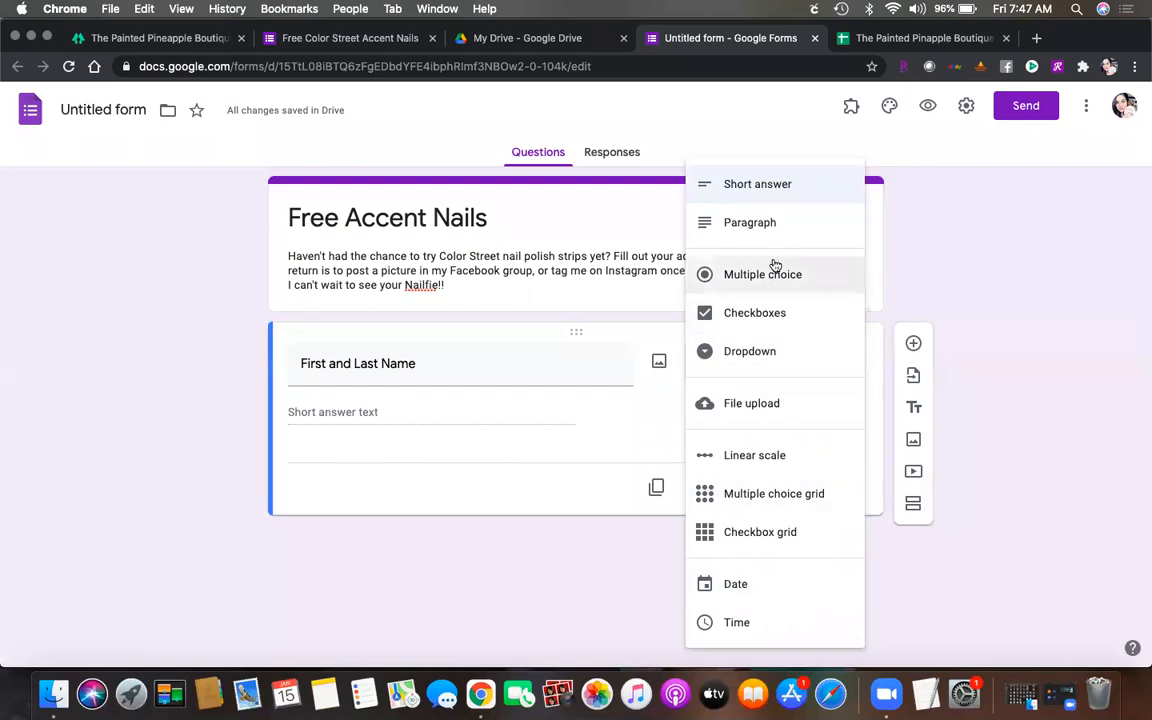
left_click(735, 190)
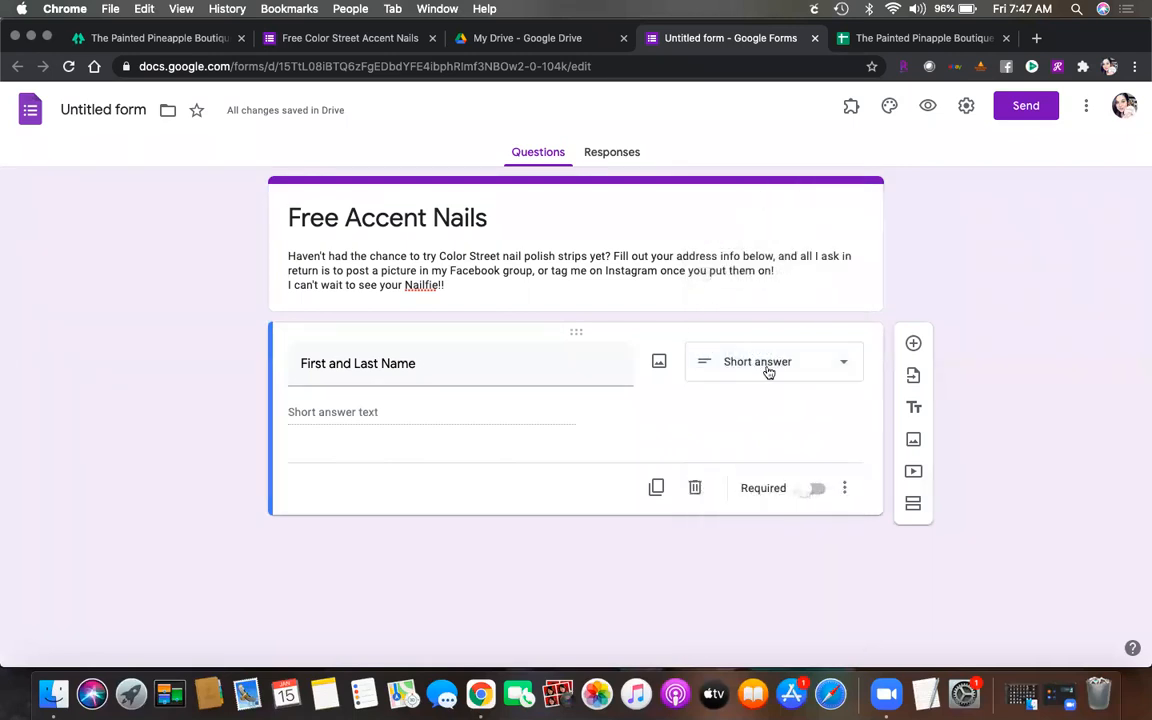
left_click(814, 490)
Step: Clear the first question's title and enter "First and Last Name" again
left_click(586, 370)
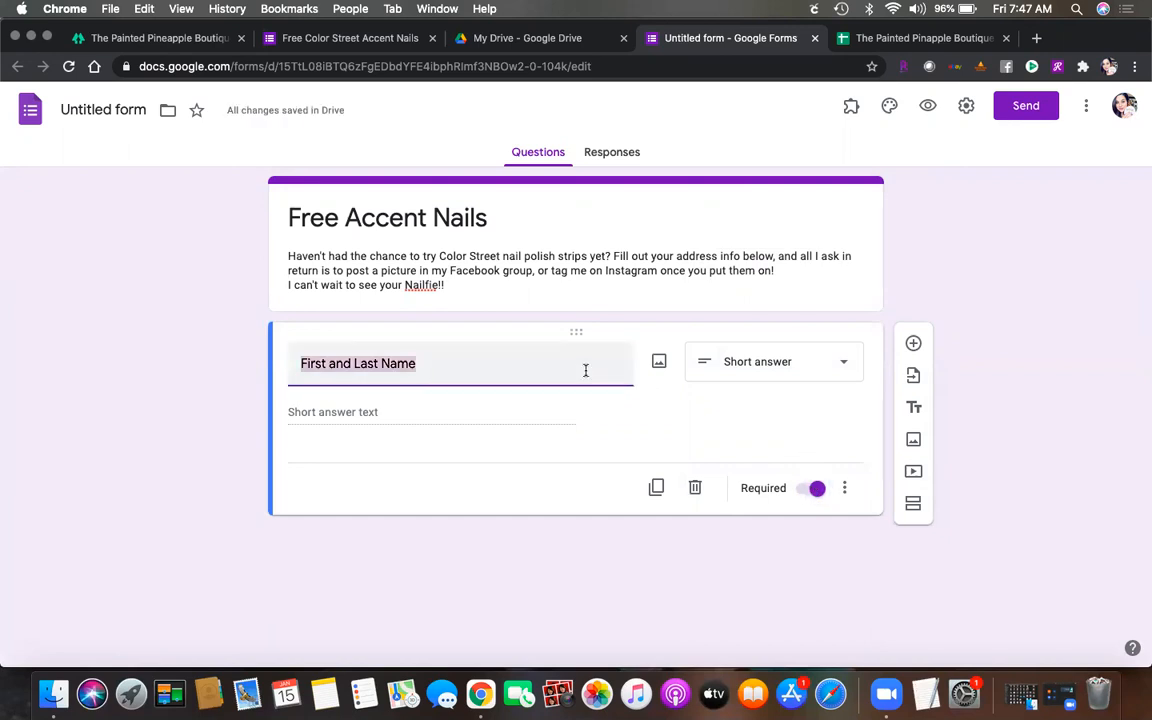
key("BackSpace")
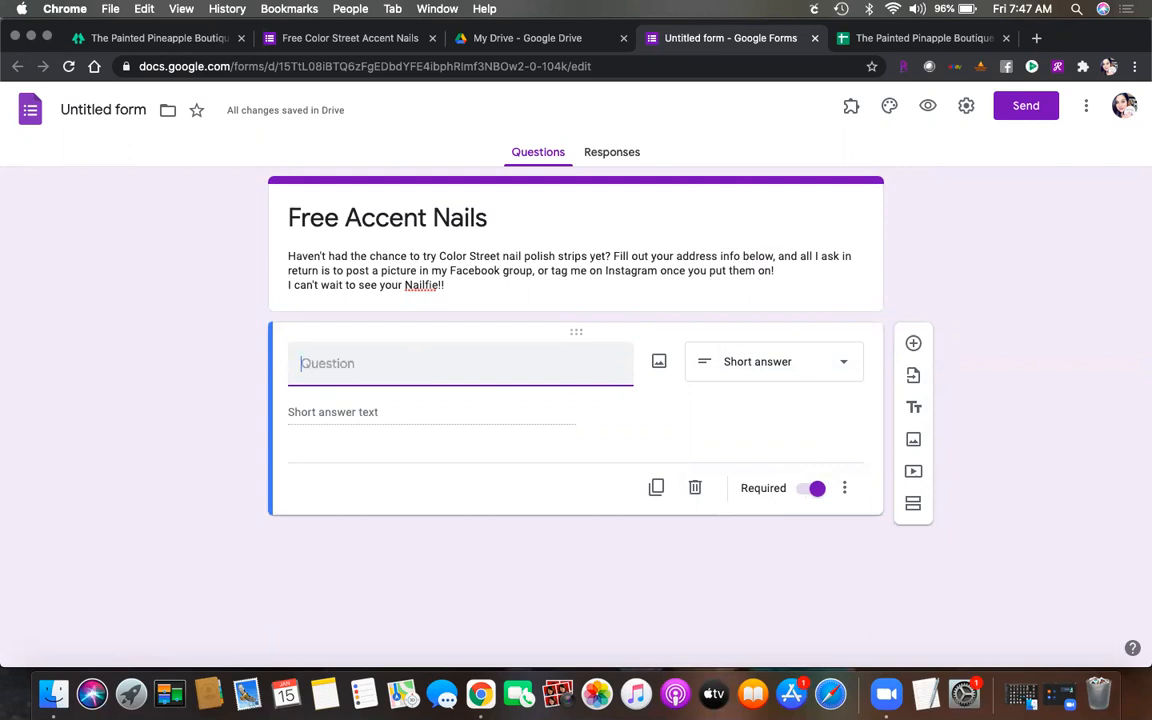
type("First and Last Name")
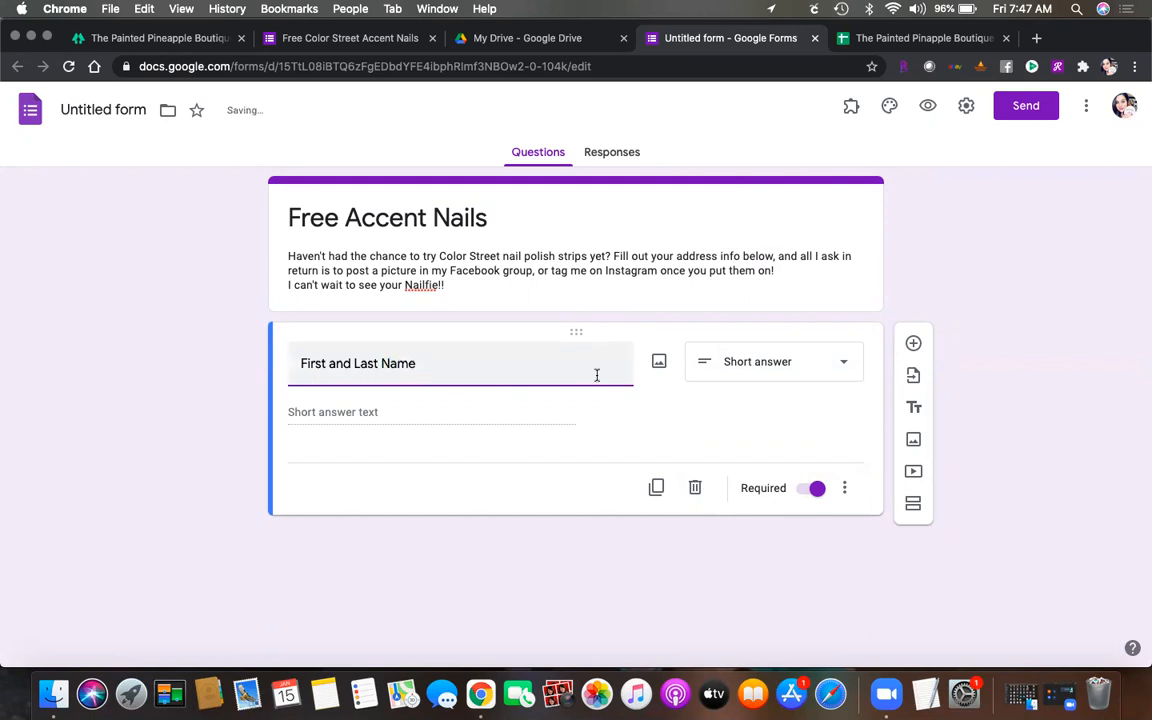
Step: Add a second question to the form, then find the Mobile Number question in the Free Color Street Accent Nails form
left_click(913, 344)
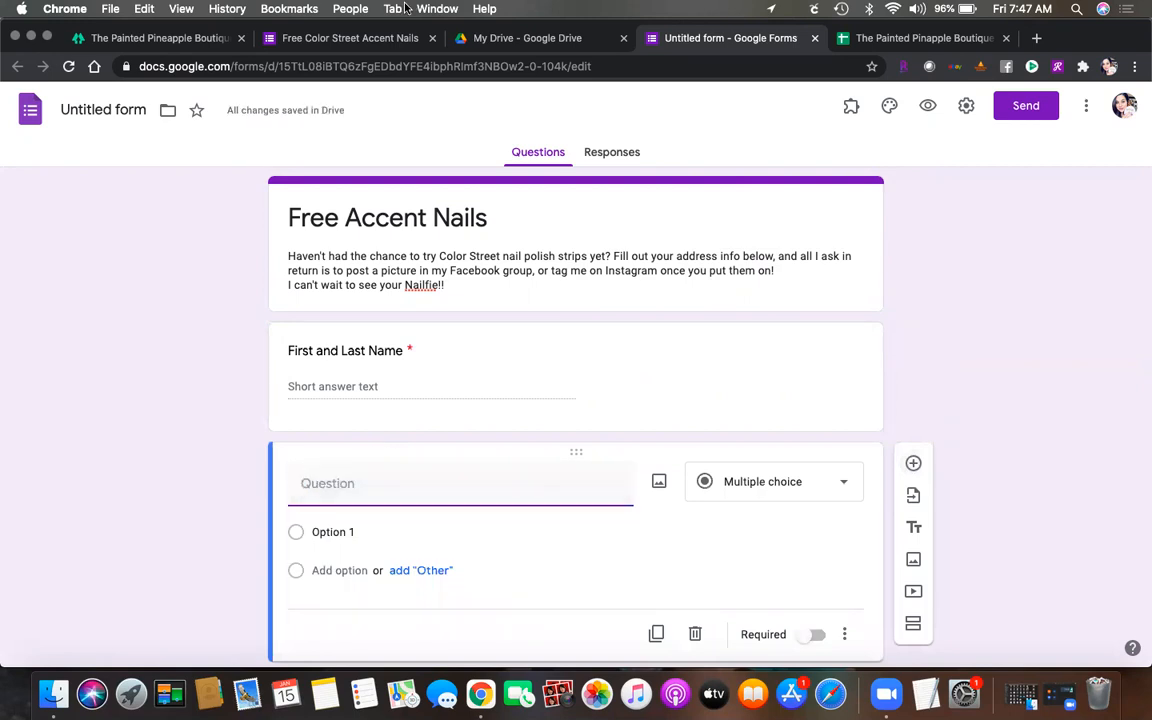
left_click(345, 38)
scroll(541, 494, "down", 3)
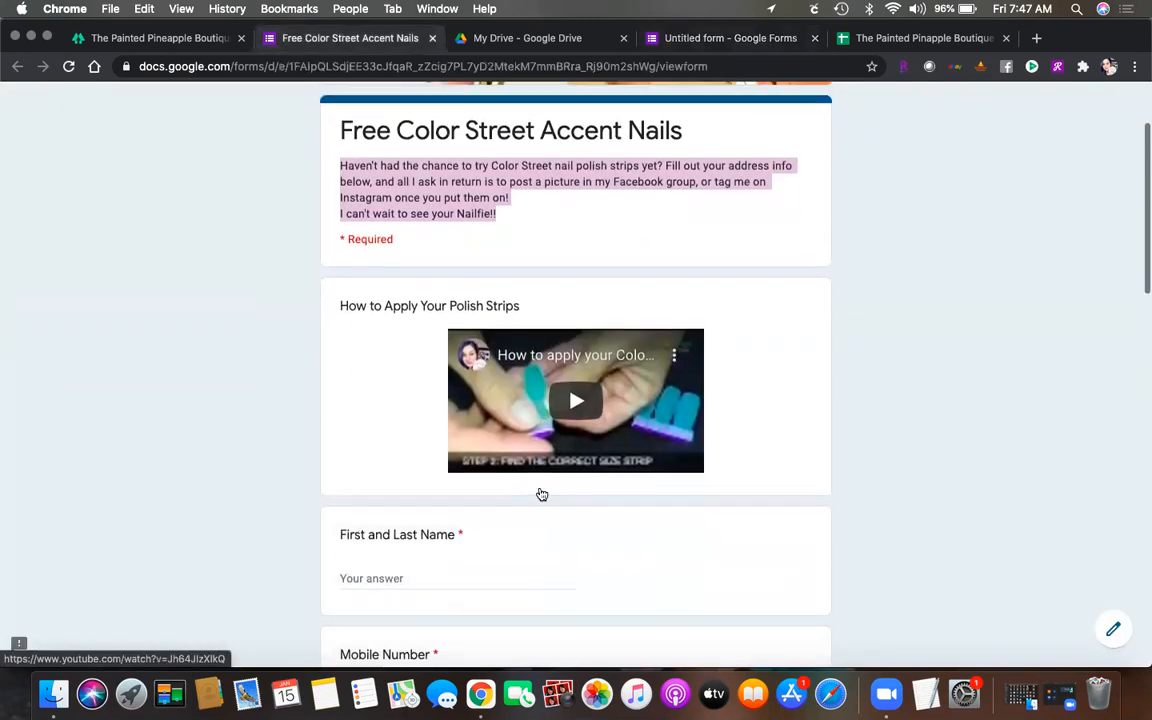
scroll(541, 494, "down", 3)
scroll(541, 494, "down", 3)
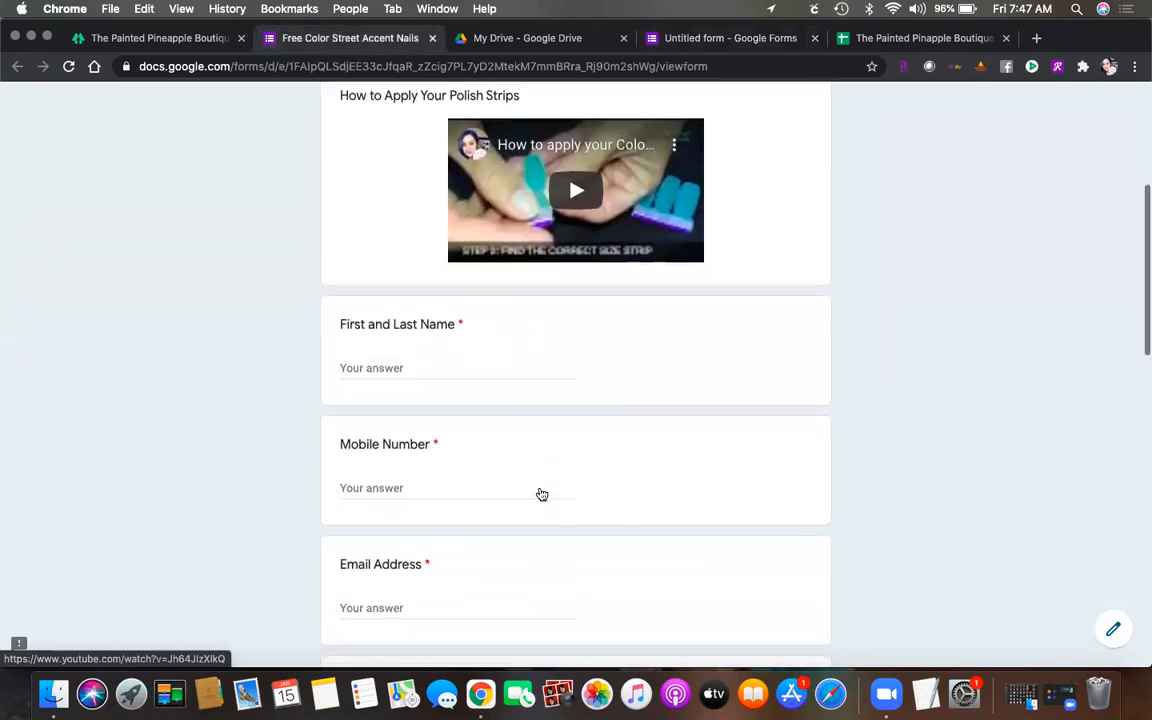
scroll(541, 494, "down", 2)
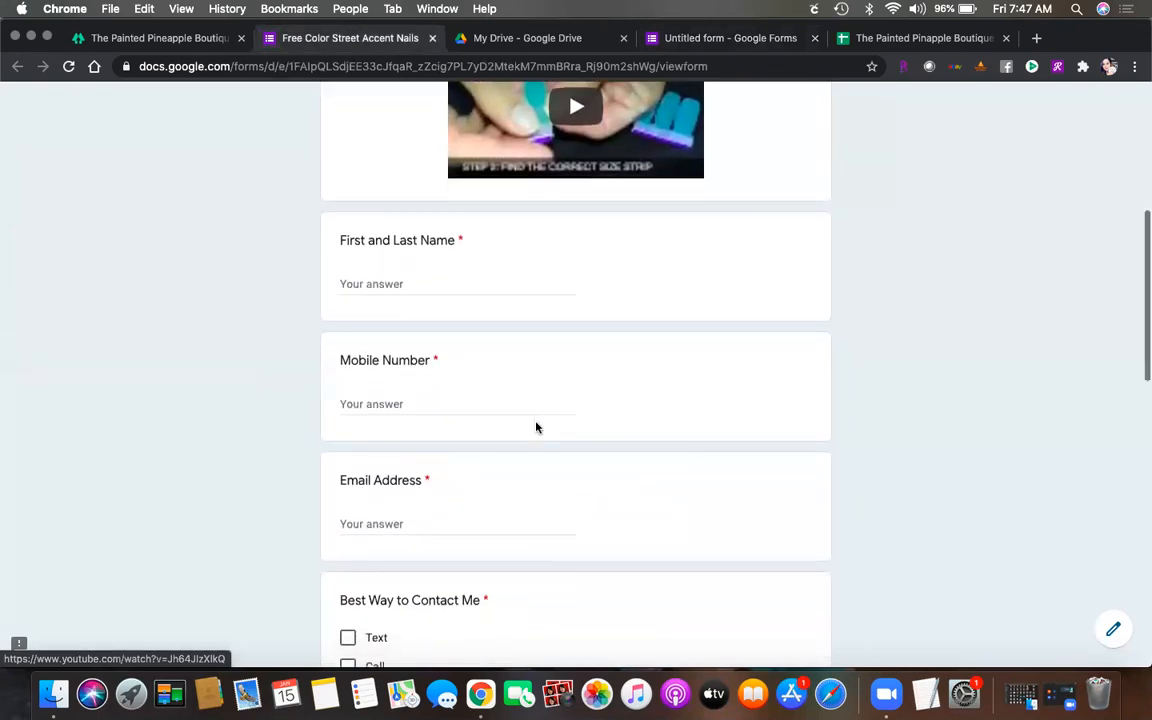
scroll(536, 427, "down", 2)
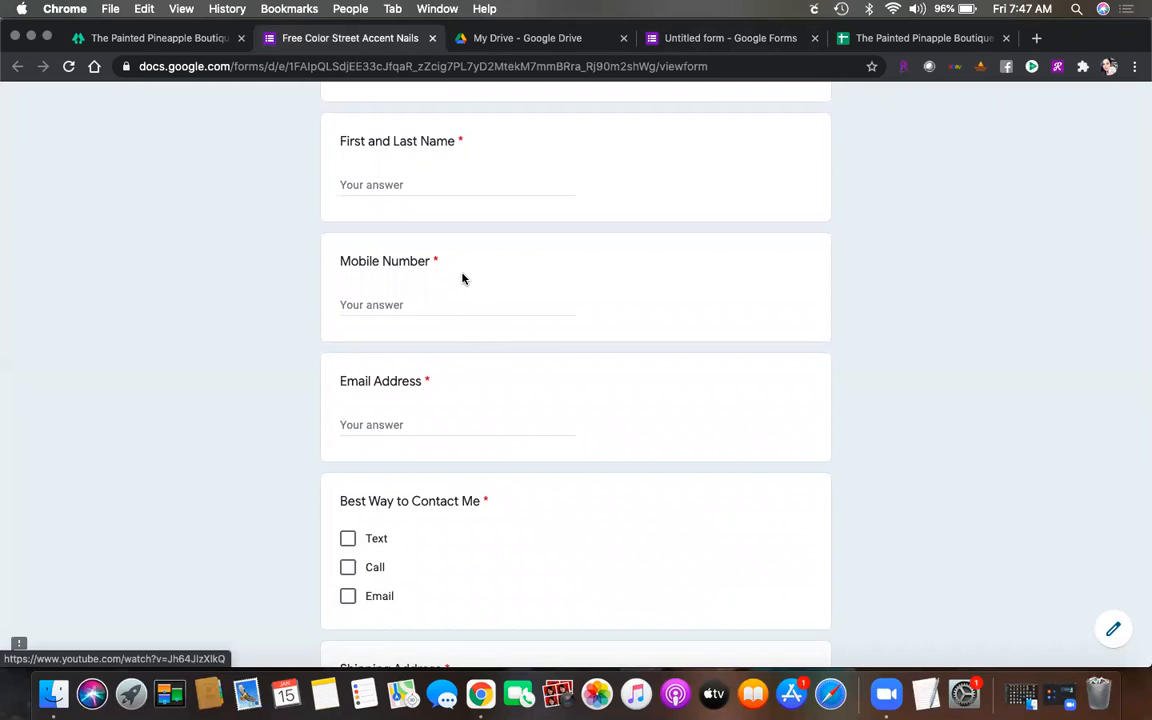
Step: Copy the Mobile Number title from the existing form into the new question and make it required
left_click_drag(442, 263, 334, 265)
key("super+c")
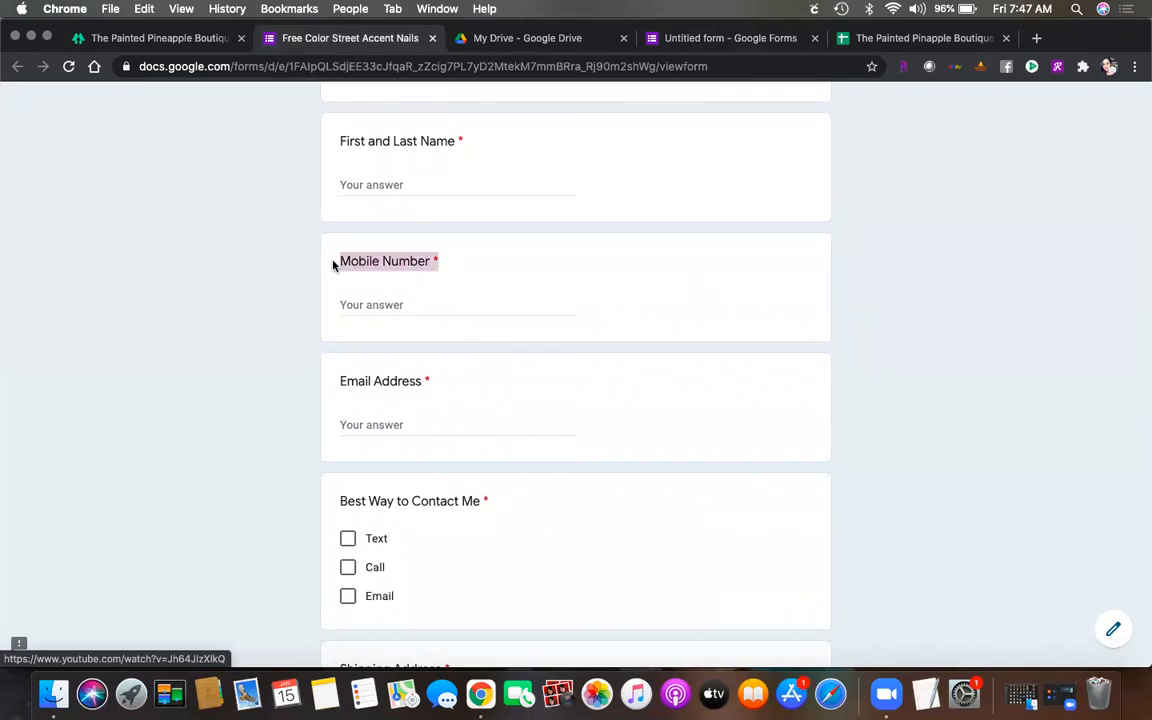
left_click(673, 40)
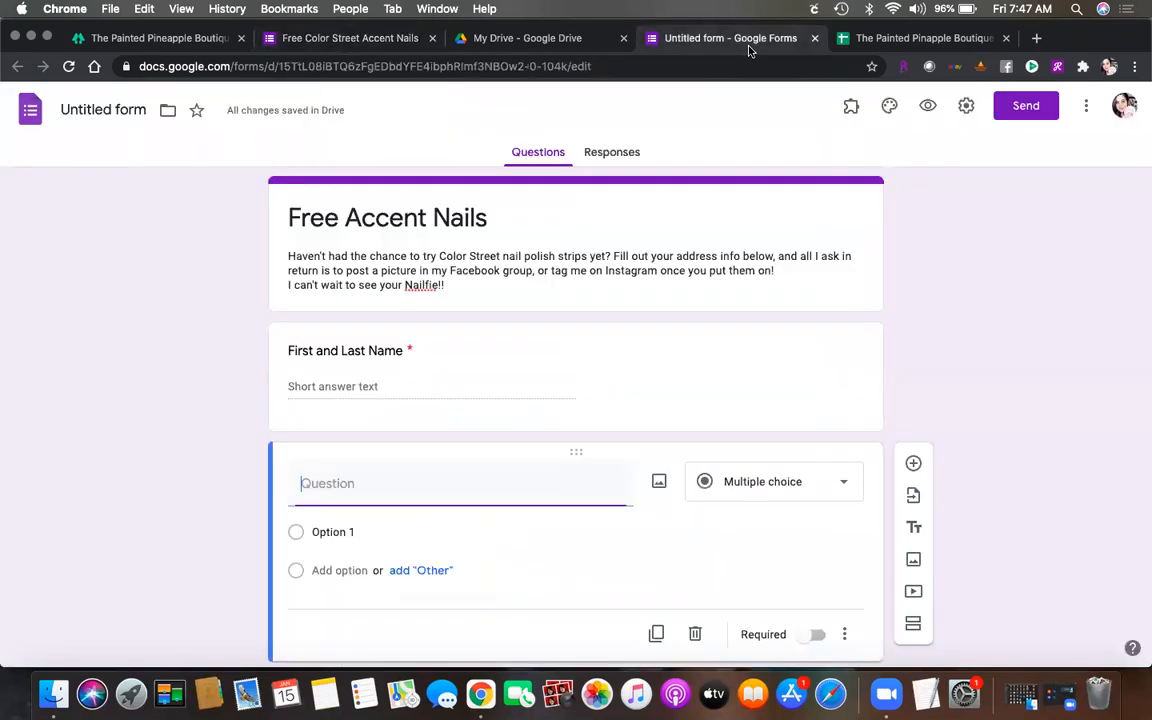
key("super+v")
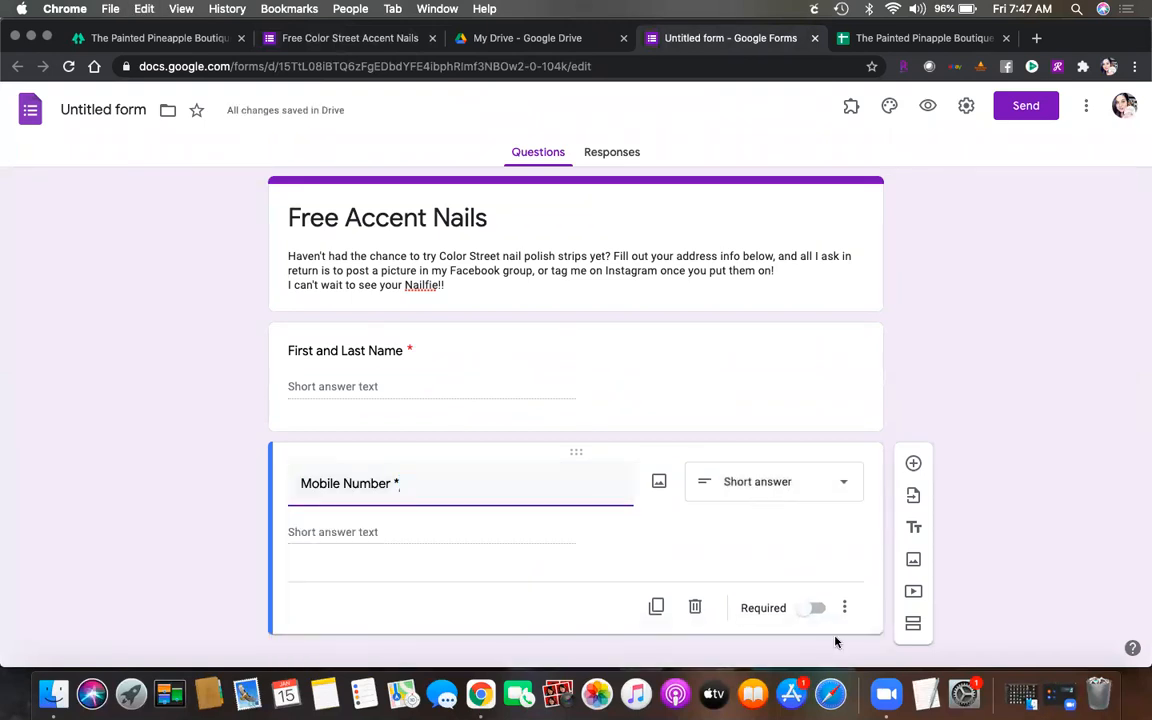
left_click(816, 608)
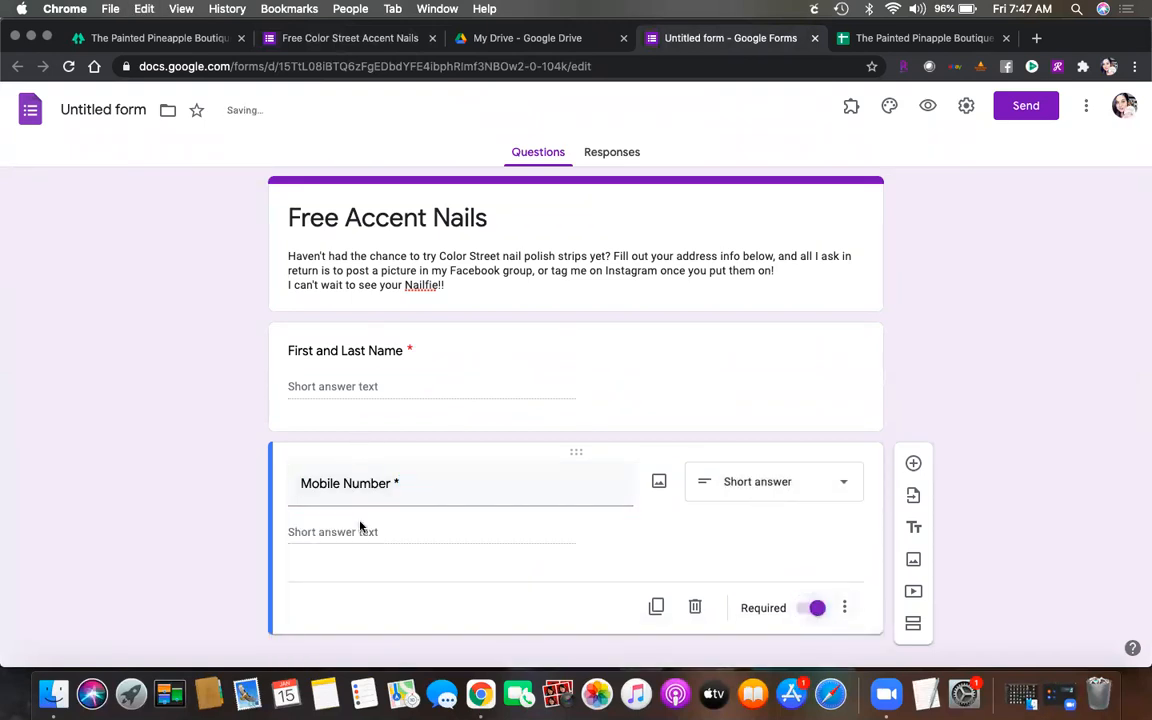
scroll(360, 527, "down", 1)
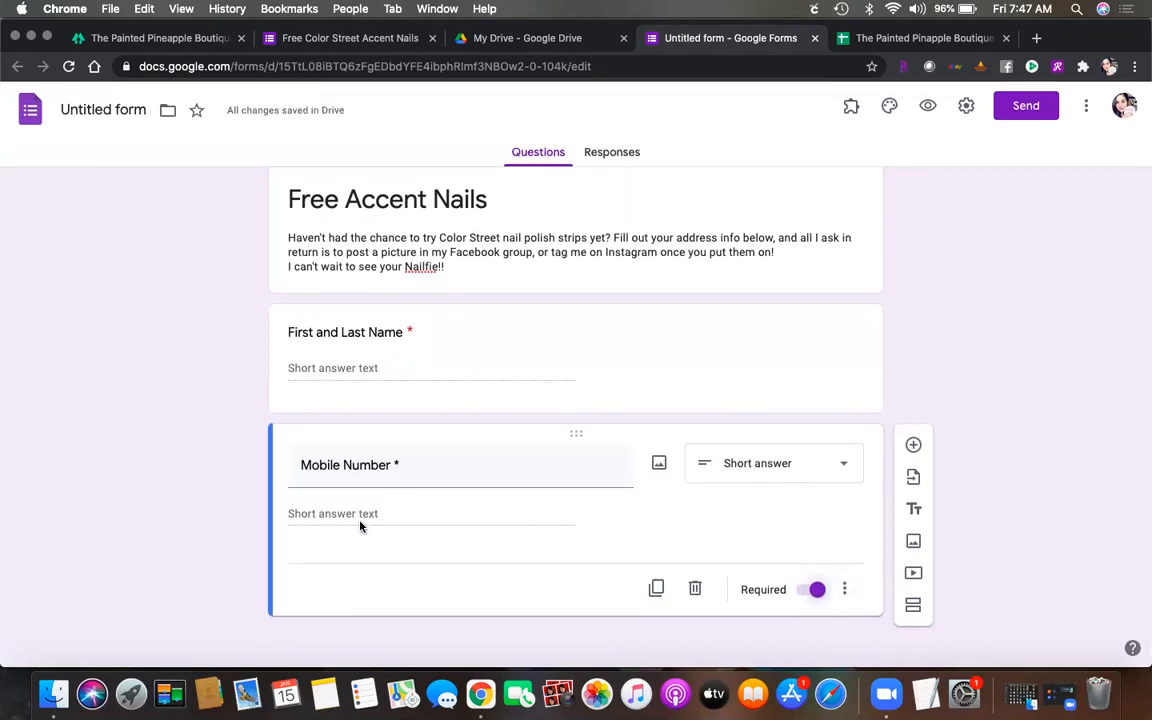
Step: View the header image of the Free Color Street Accent Nails form and open the new form's theme options
left_click(589, 259)
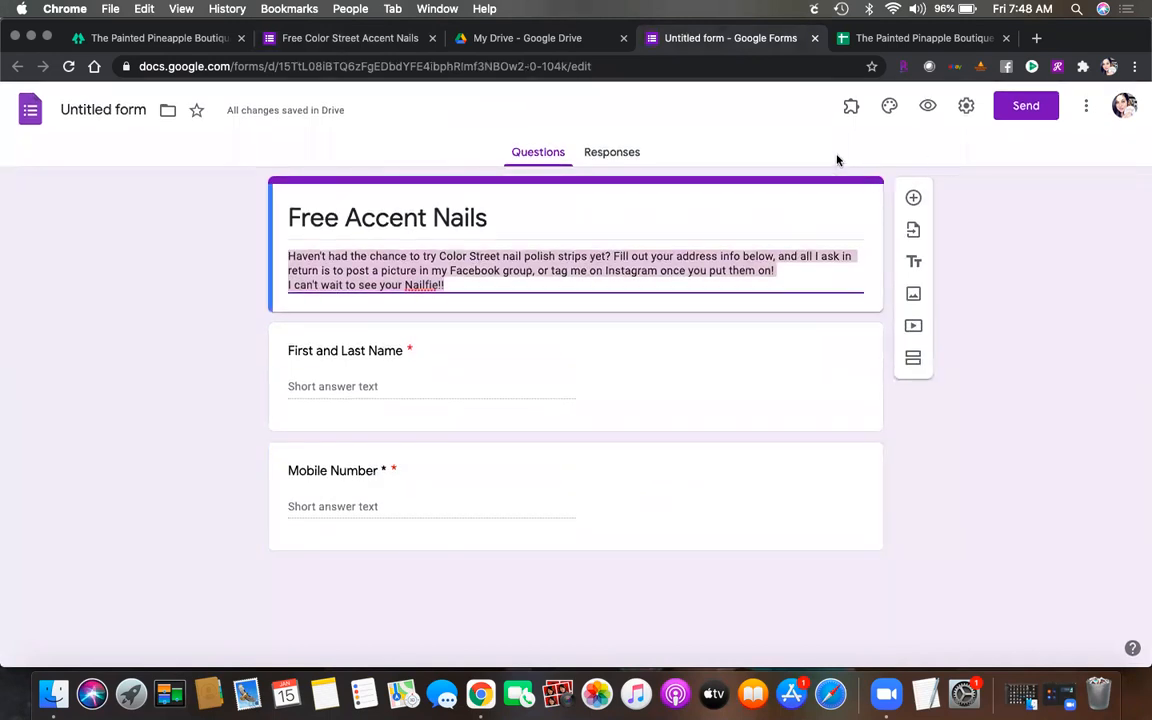
left_click(332, 45)
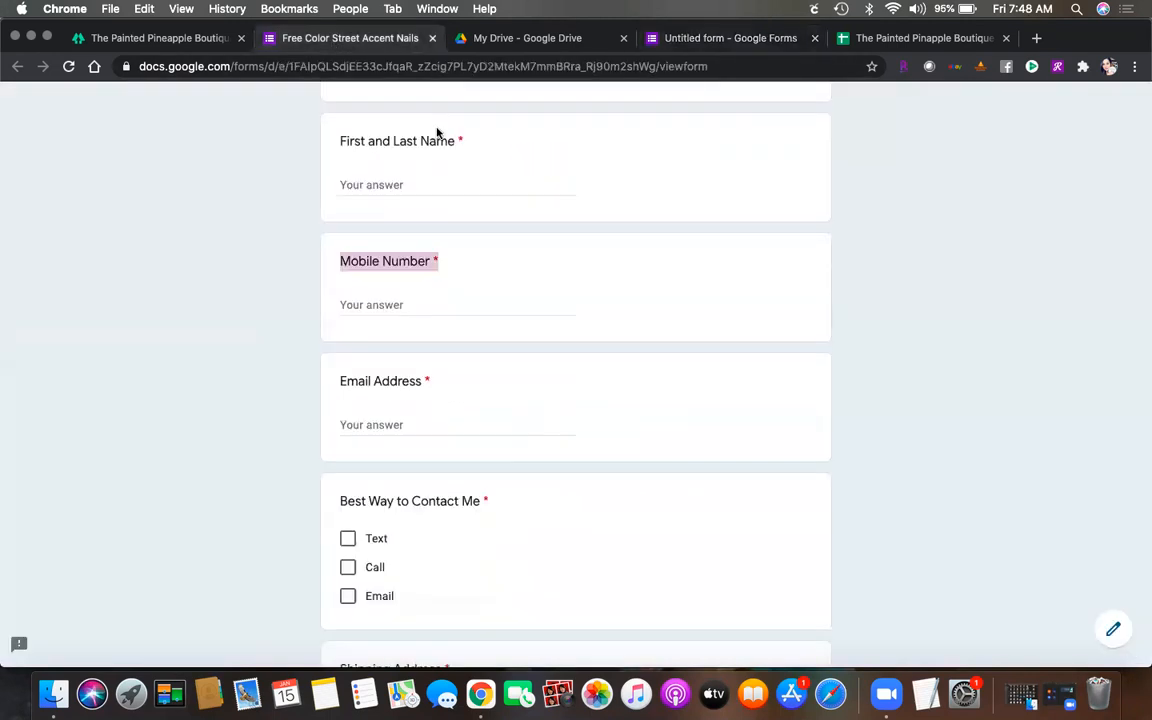
scroll(512, 165, "up", 10)
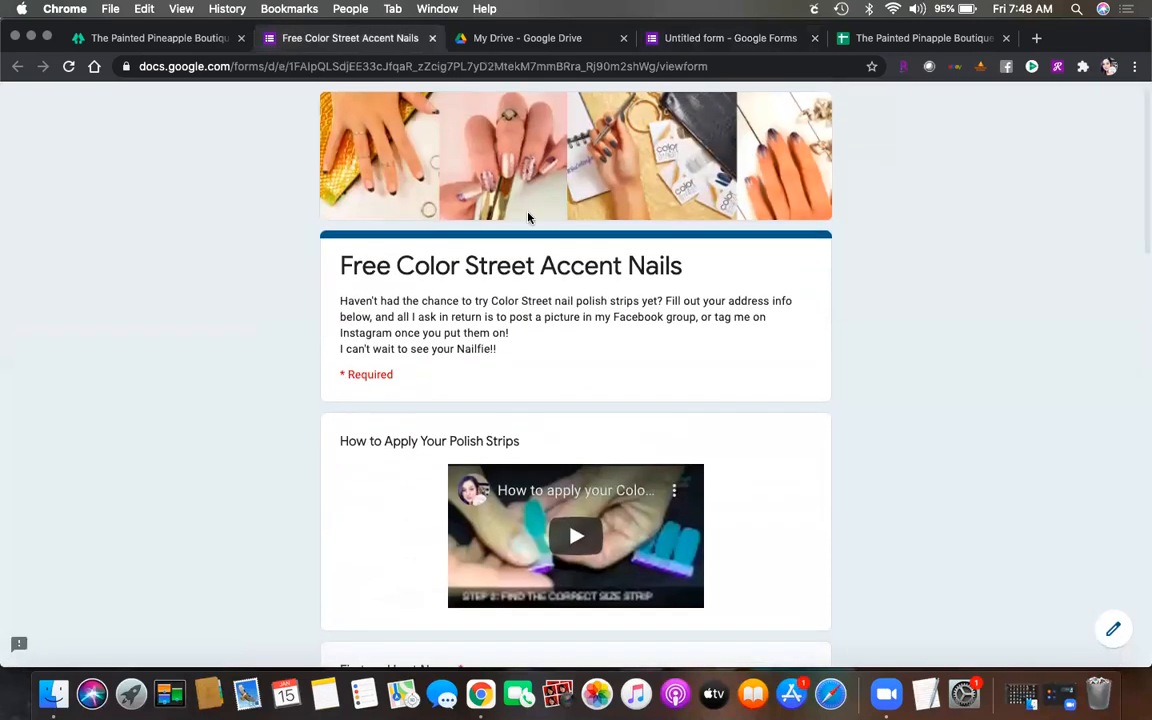
left_click(751, 38)
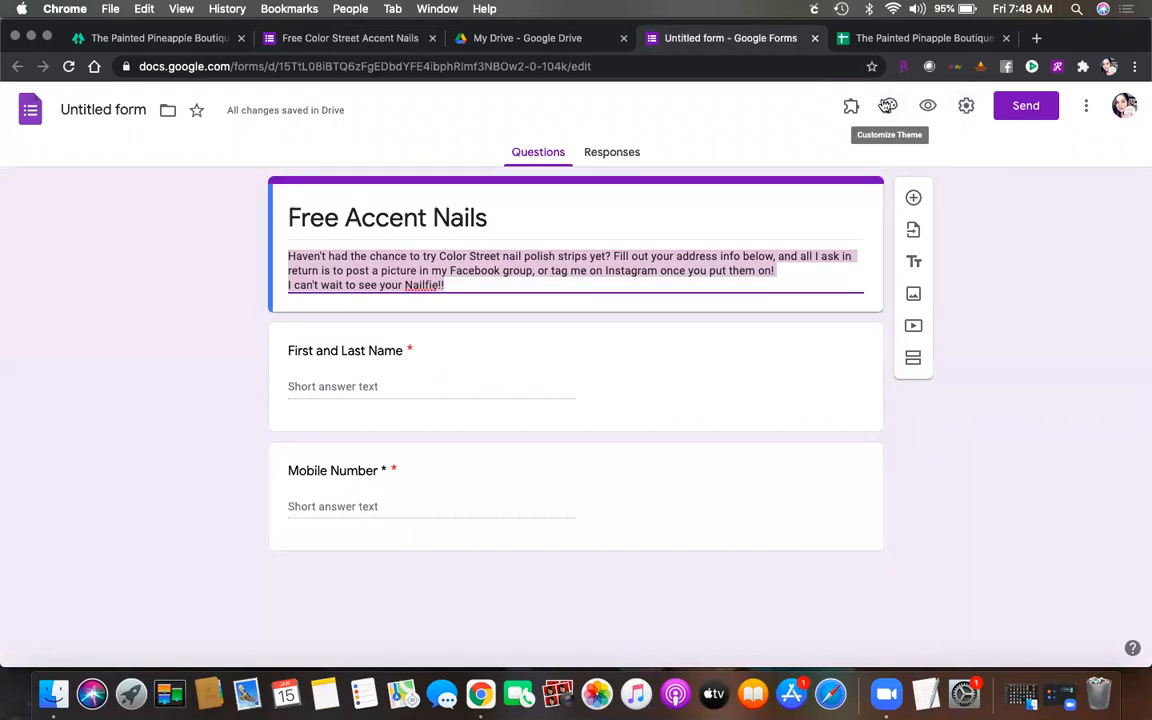
left_click(887, 106)
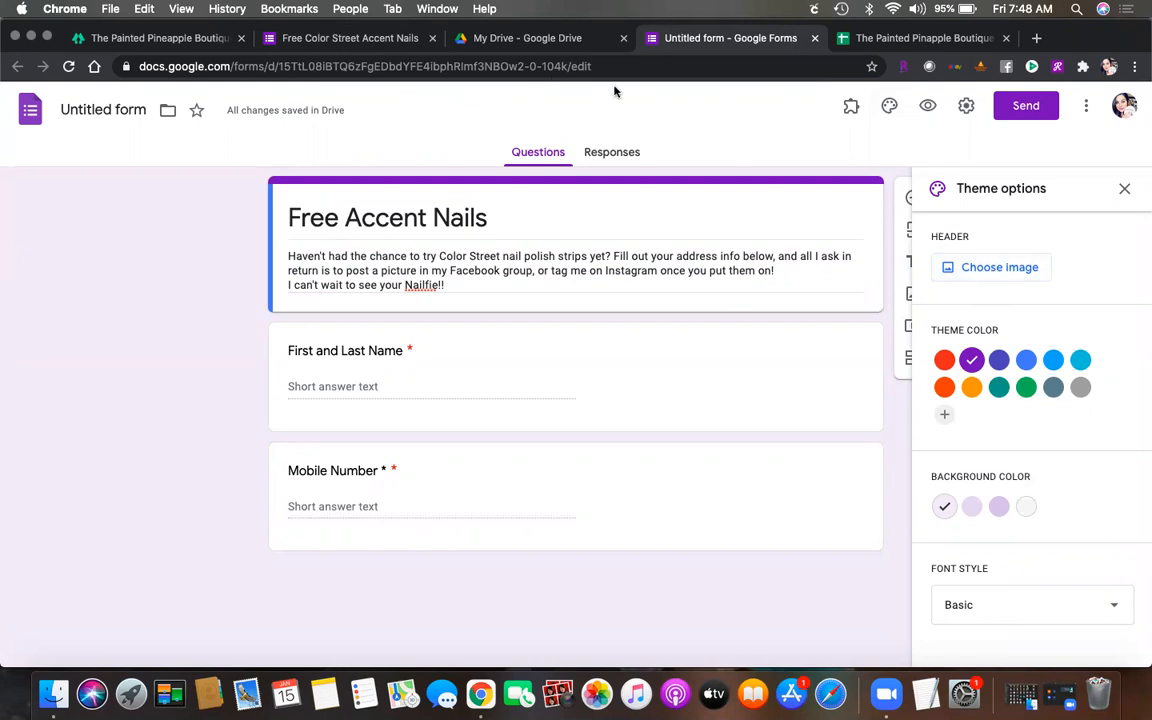
Step: Open Facebook in a new browser tab and go to The Original Graphics Group For Dry Polish
left_click(1037, 38)
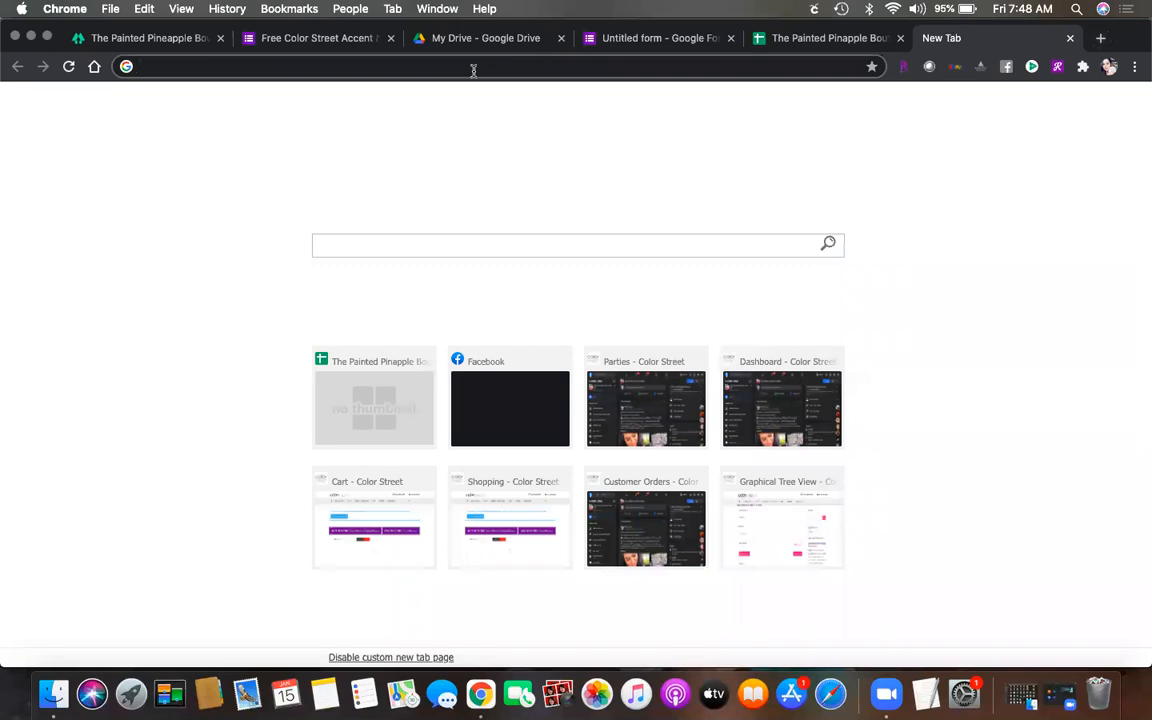
type("facebook")
key("Return")
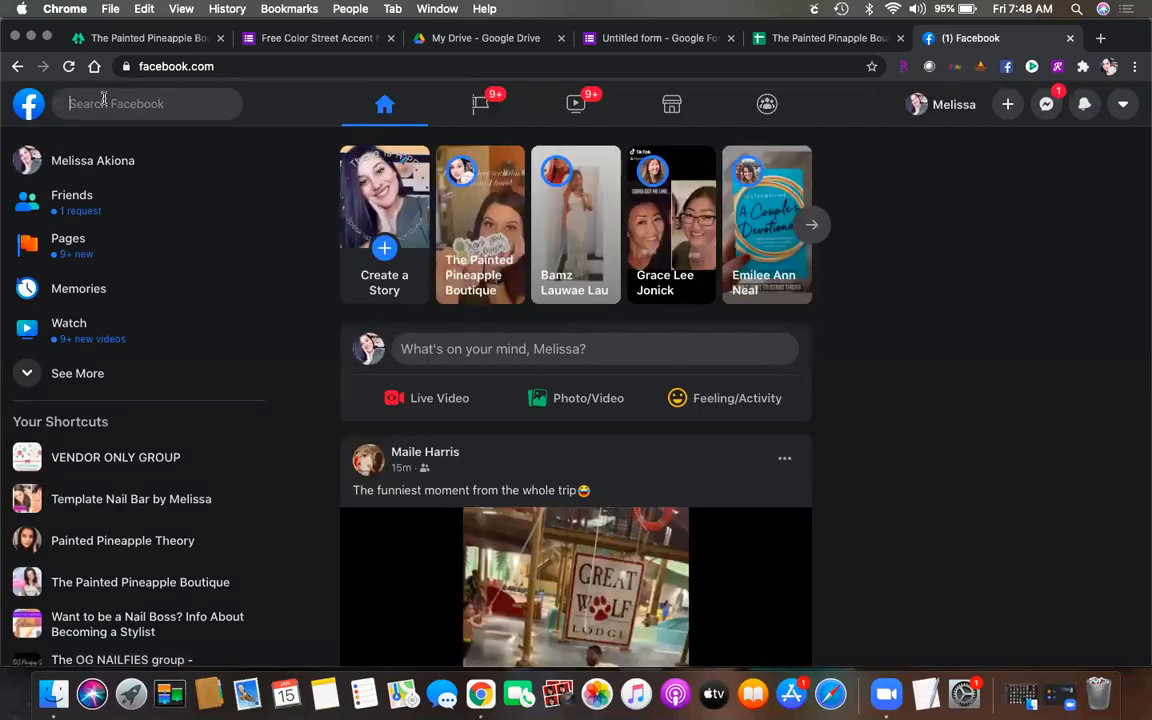
left_click(75, 103)
type("the origi")
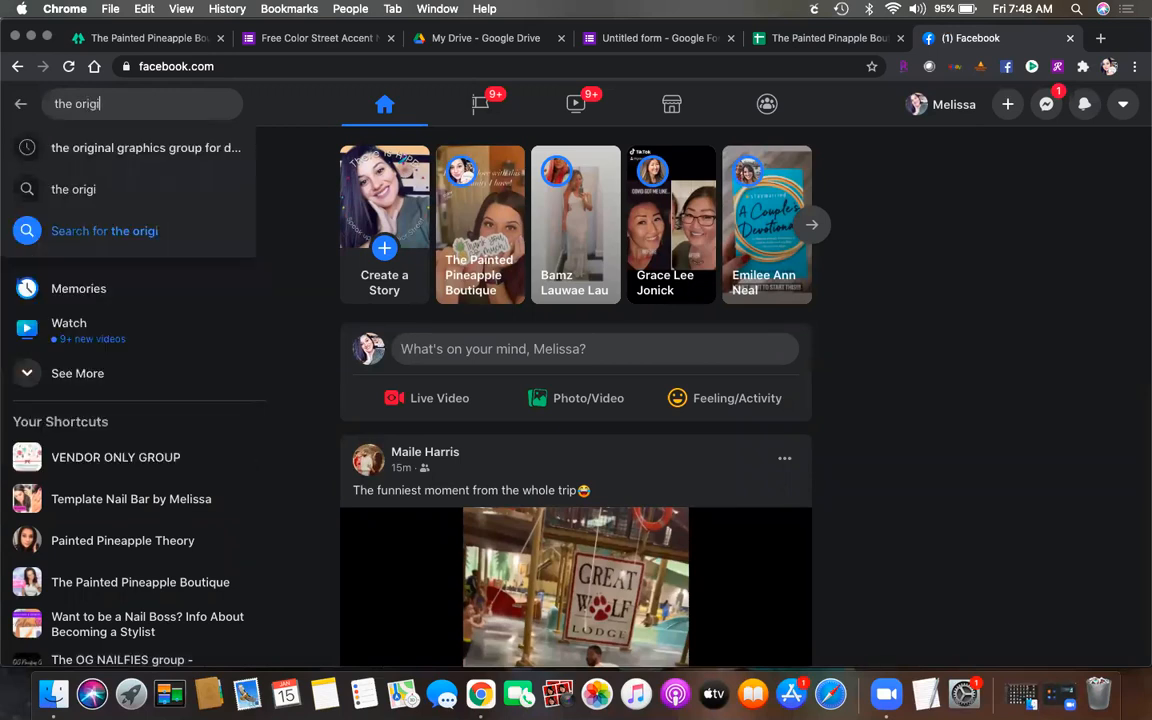
left_click(92, 149)
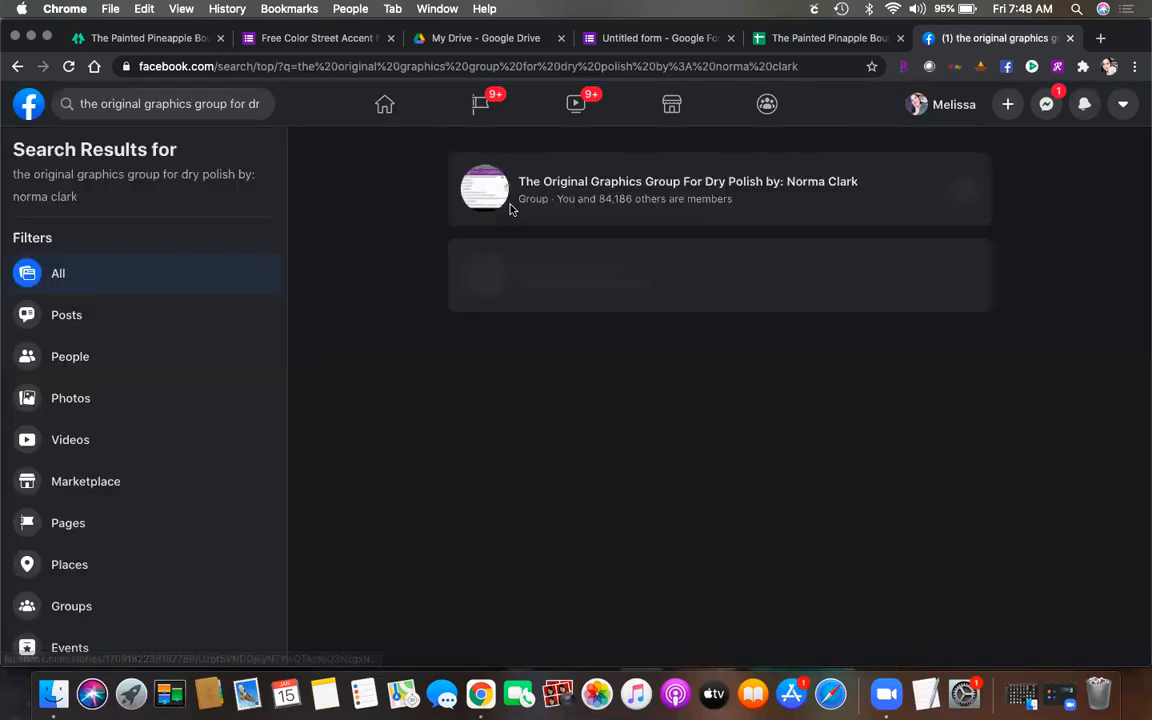
left_click(572, 189)
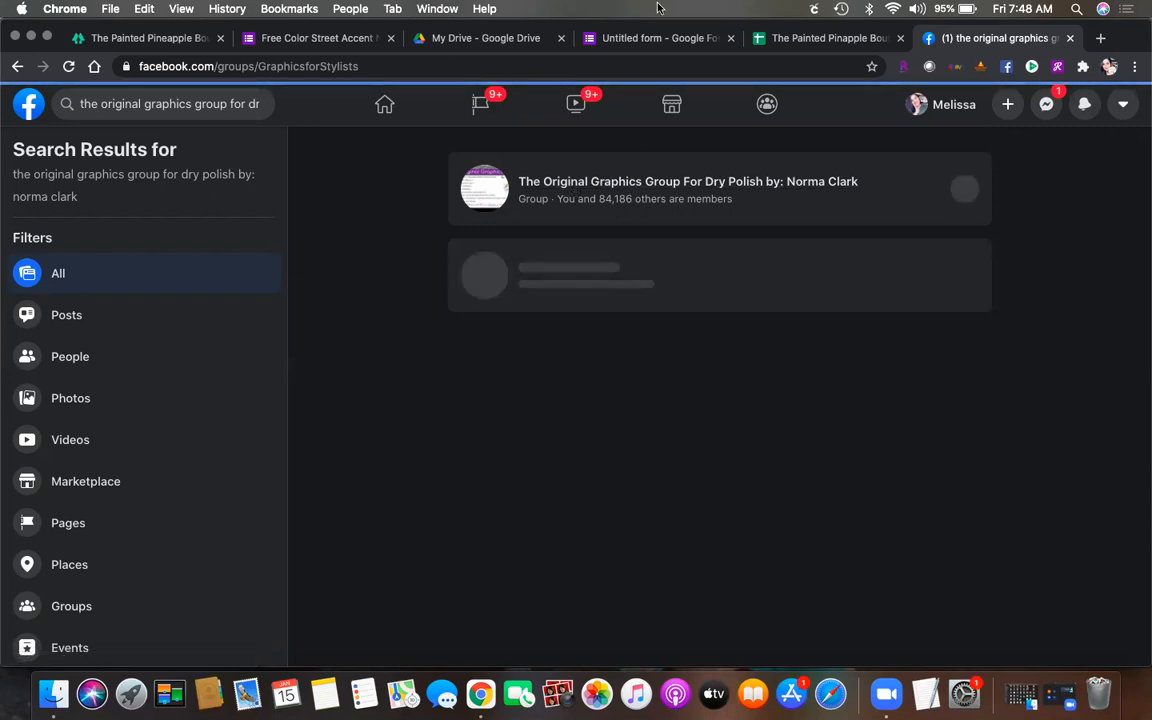
left_click(733, 191)
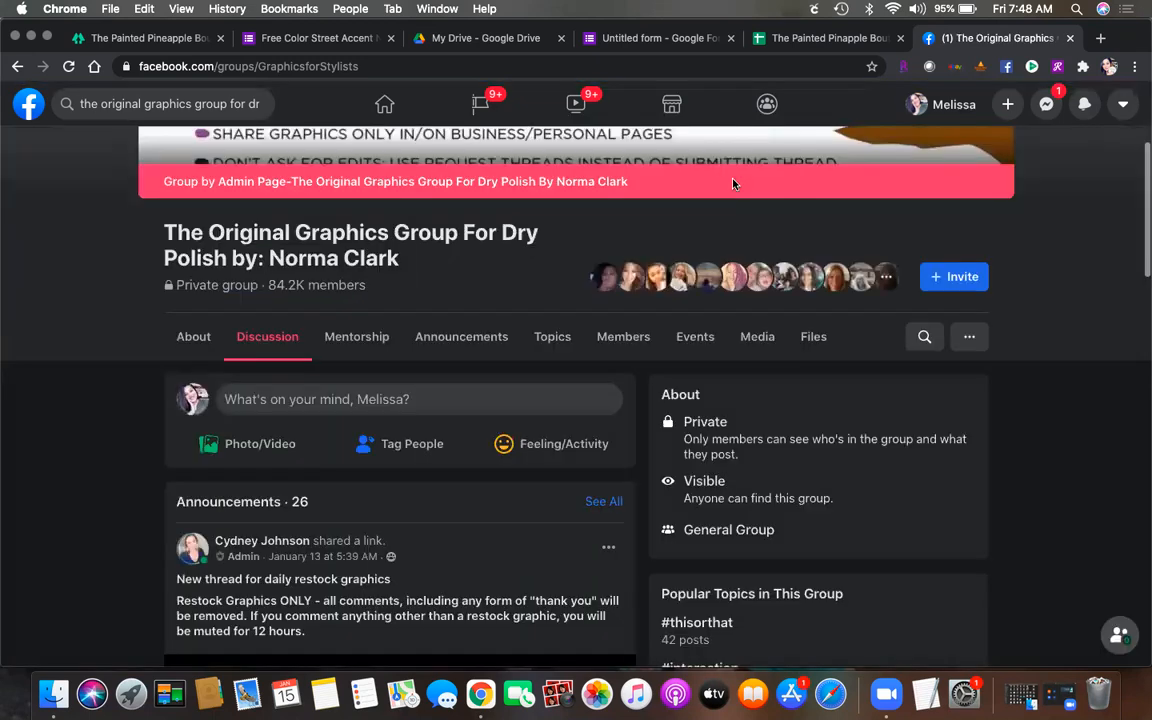
Step: Search the graphics group for "cover" and examine the images in the Fall Holiday Cover post
left_click(921, 337)
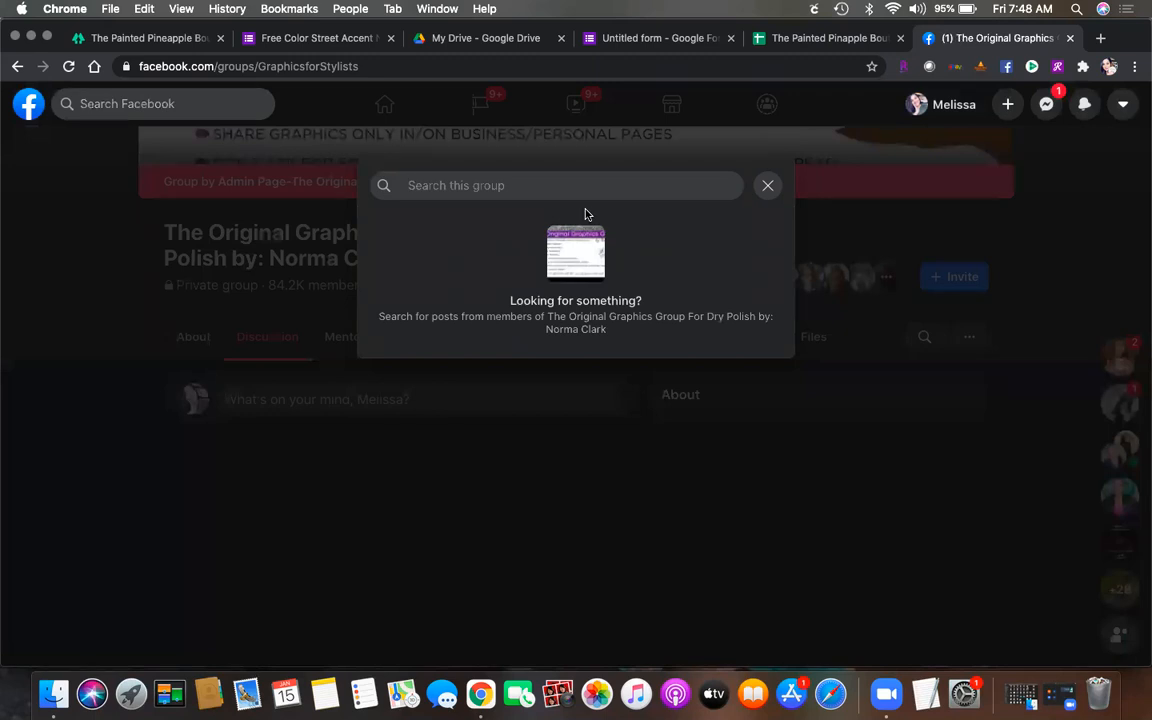
type("cover")
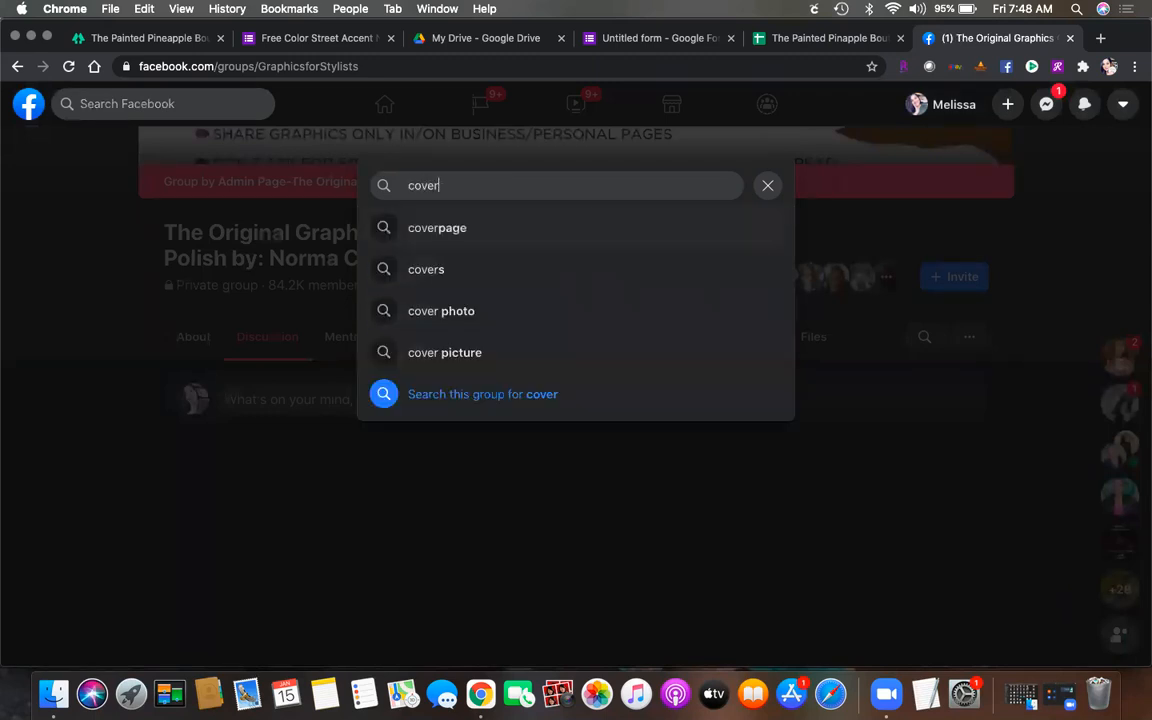
left_click(433, 394)
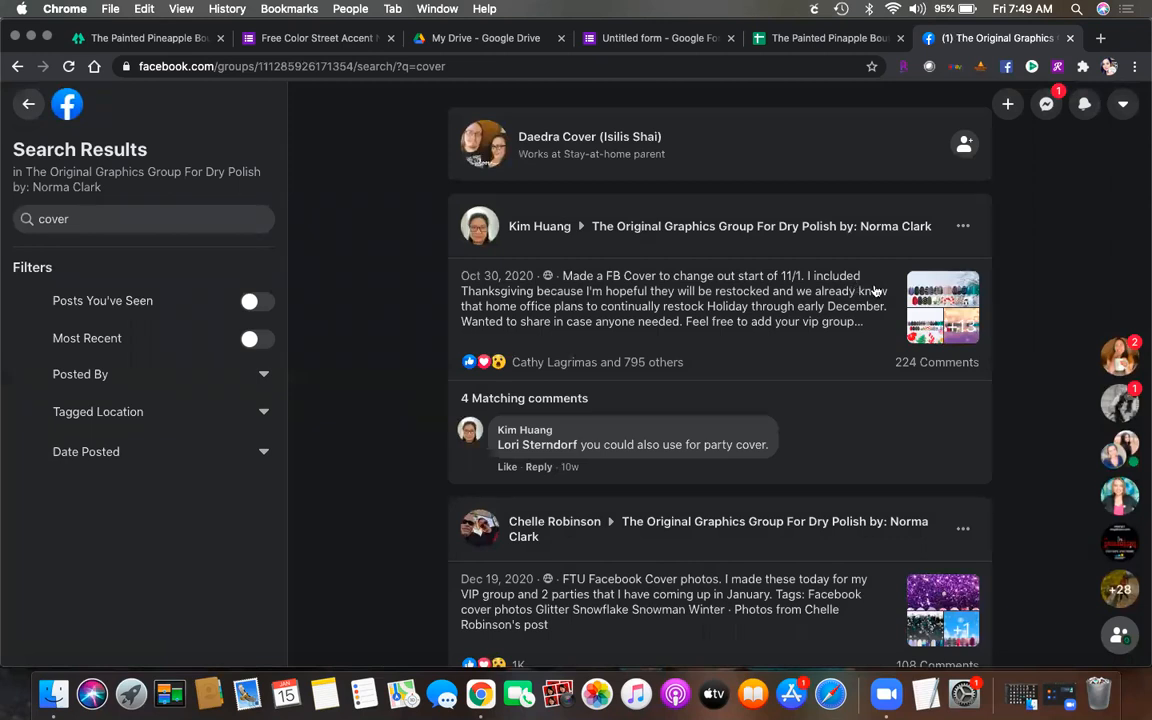
left_click(832, 268)
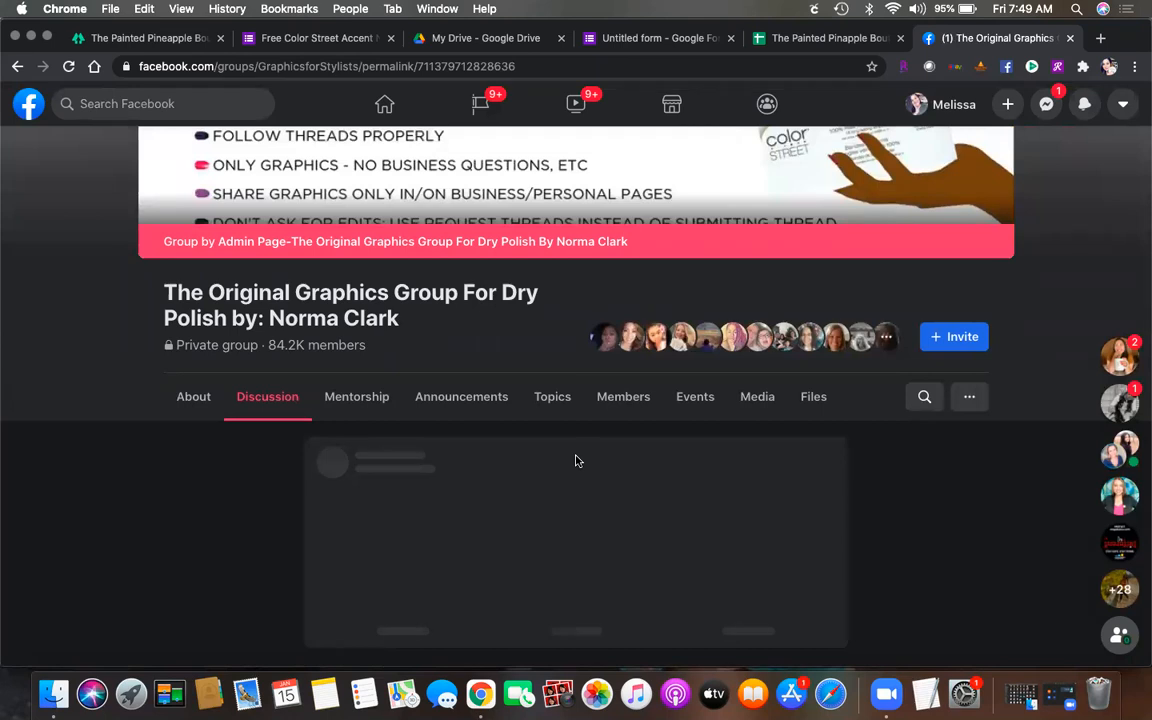
scroll(576, 461, "down", 2)
scroll(576, 461, "down", 2)
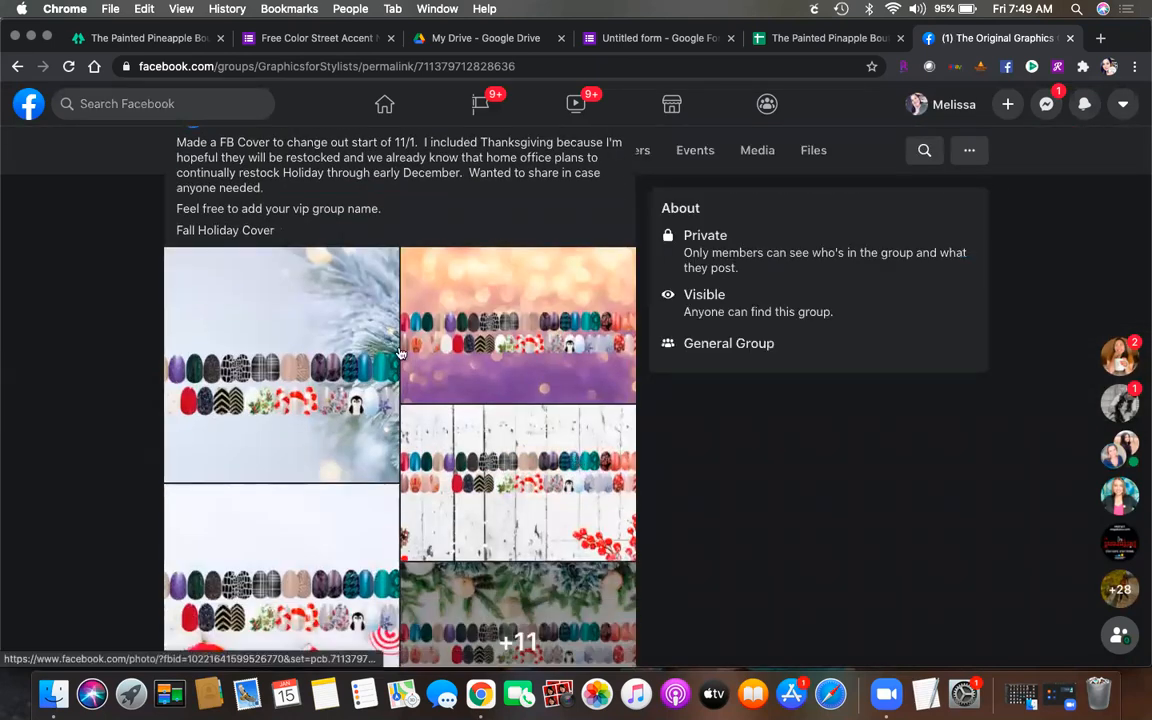
scroll(325, 449, "down", 1)
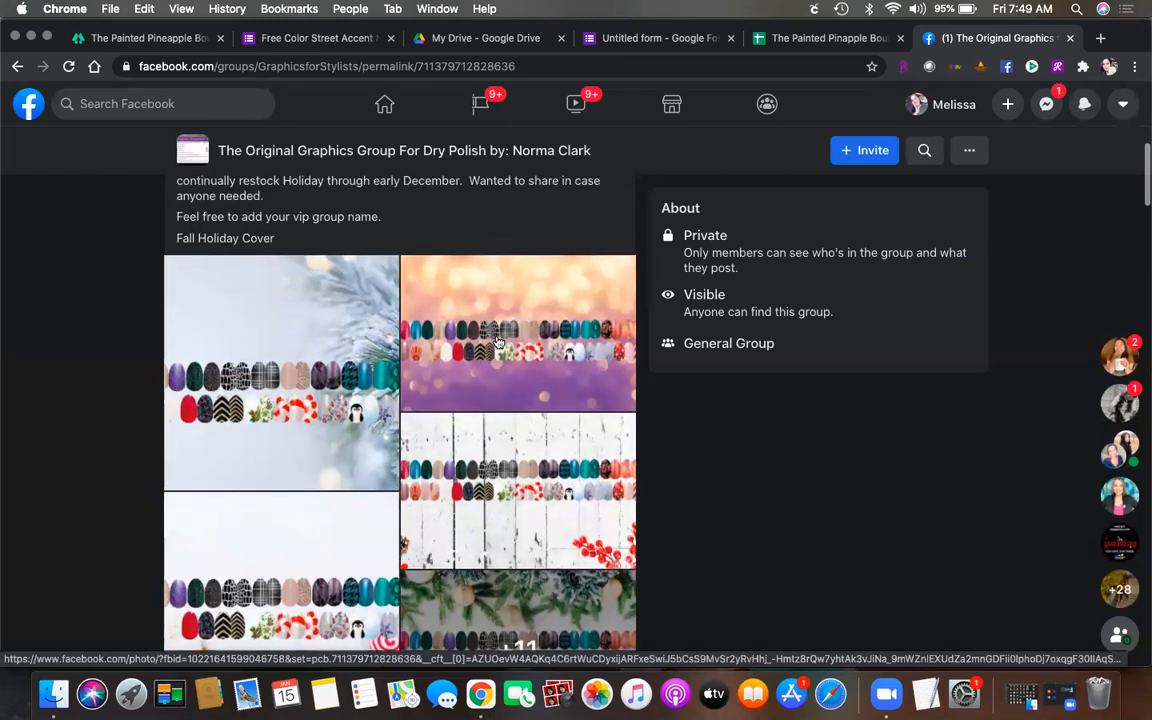
left_click(497, 342)
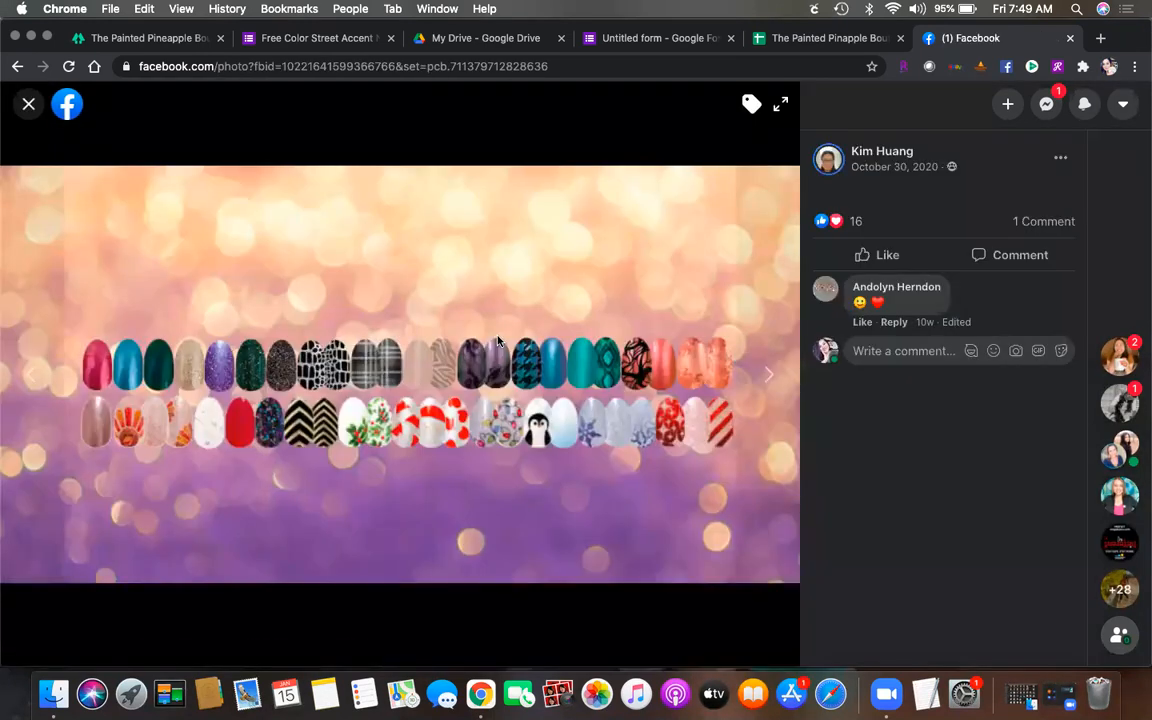
right_click(497, 342)
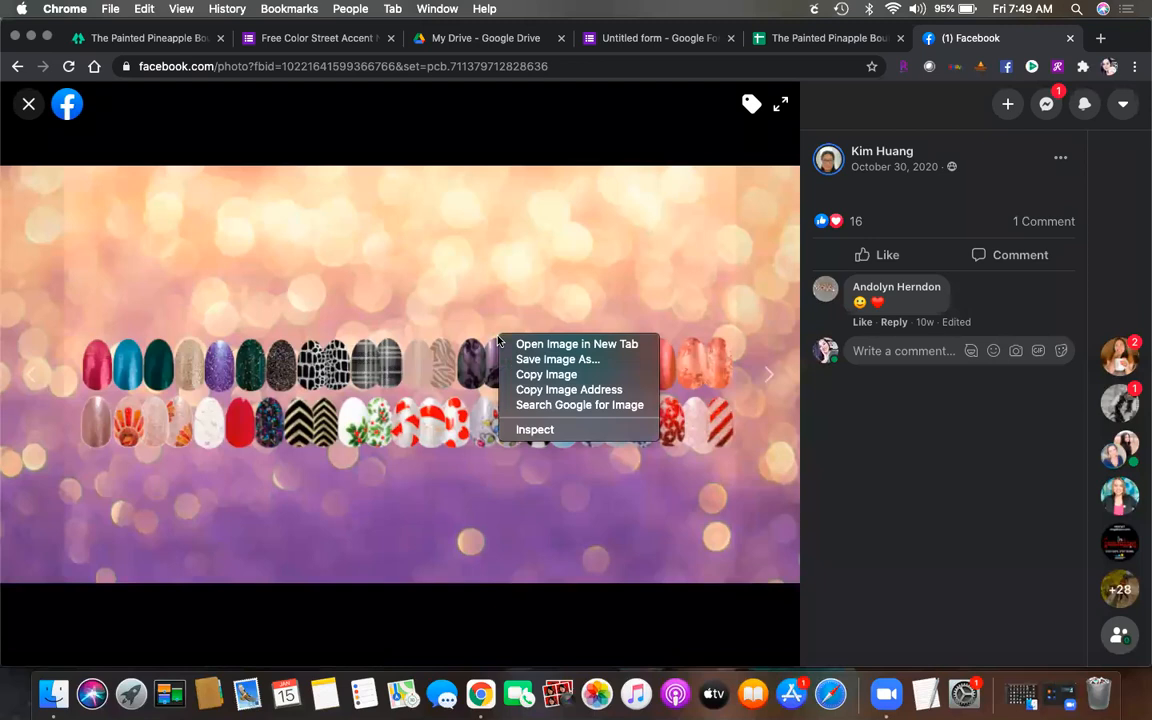
left_click(537, 360)
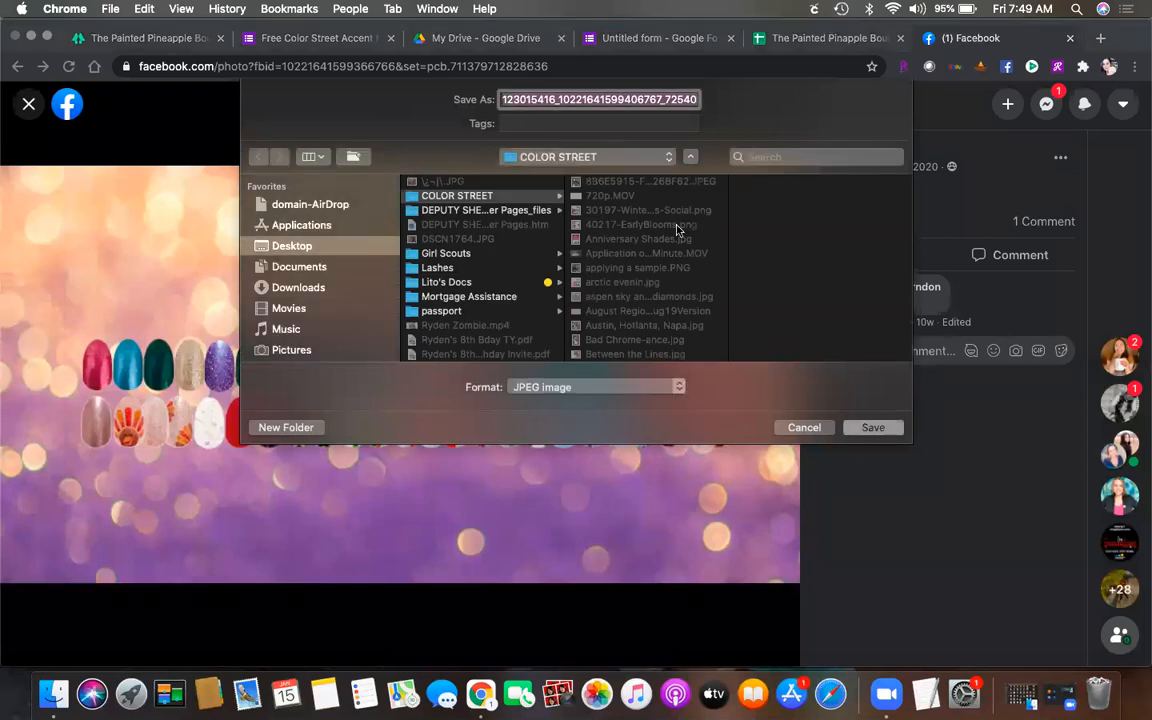
left_click(804, 428)
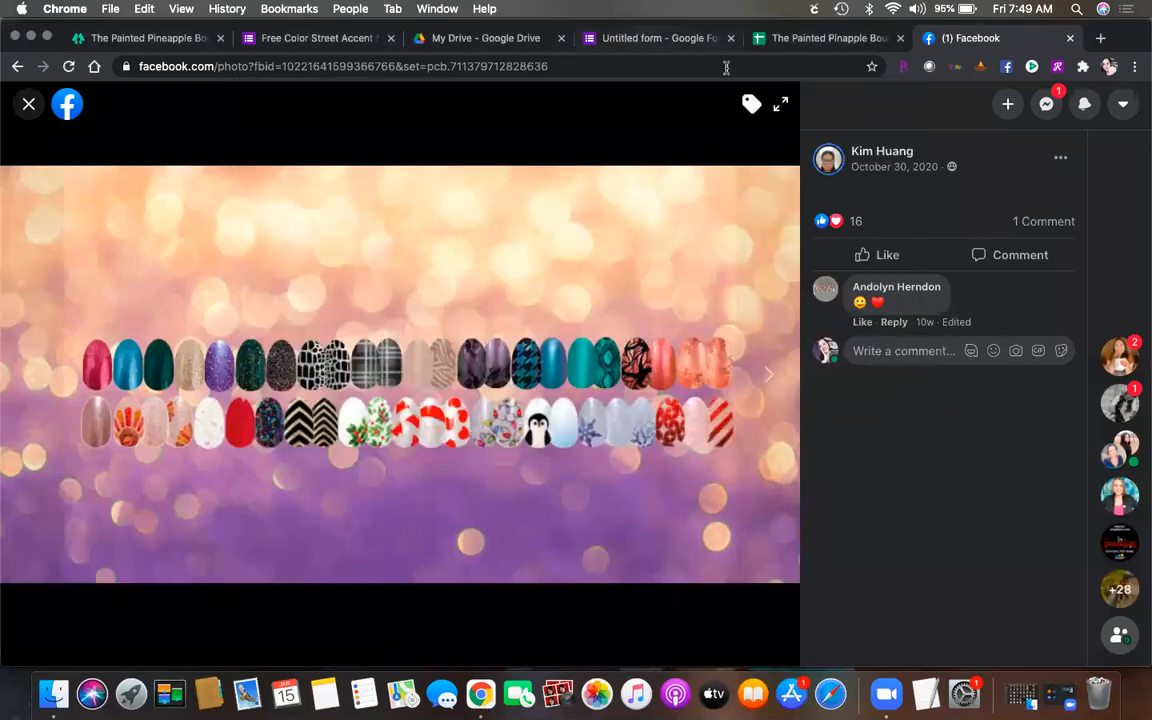
Step: Upload I Want Scandi.JPG from the Nailfie Lookbook folder within COLOR STREET as the new form's header image and close the theme options
left_click(655, 38)
left_click(998, 266)
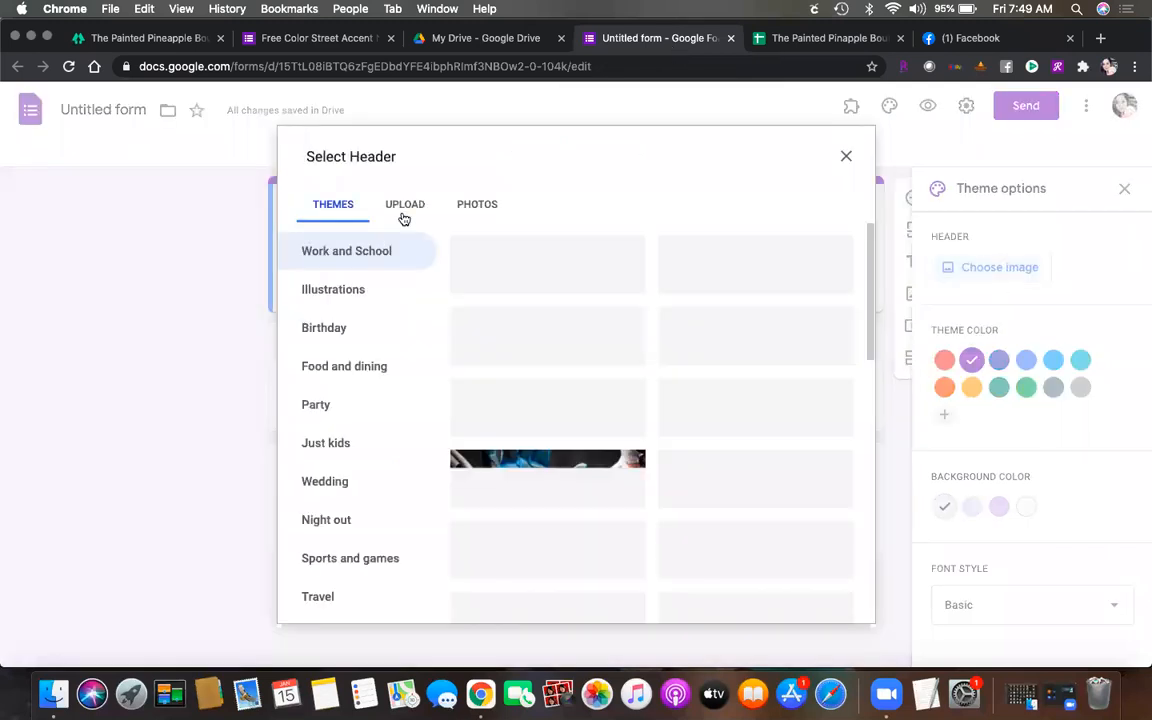
left_click(402, 215)
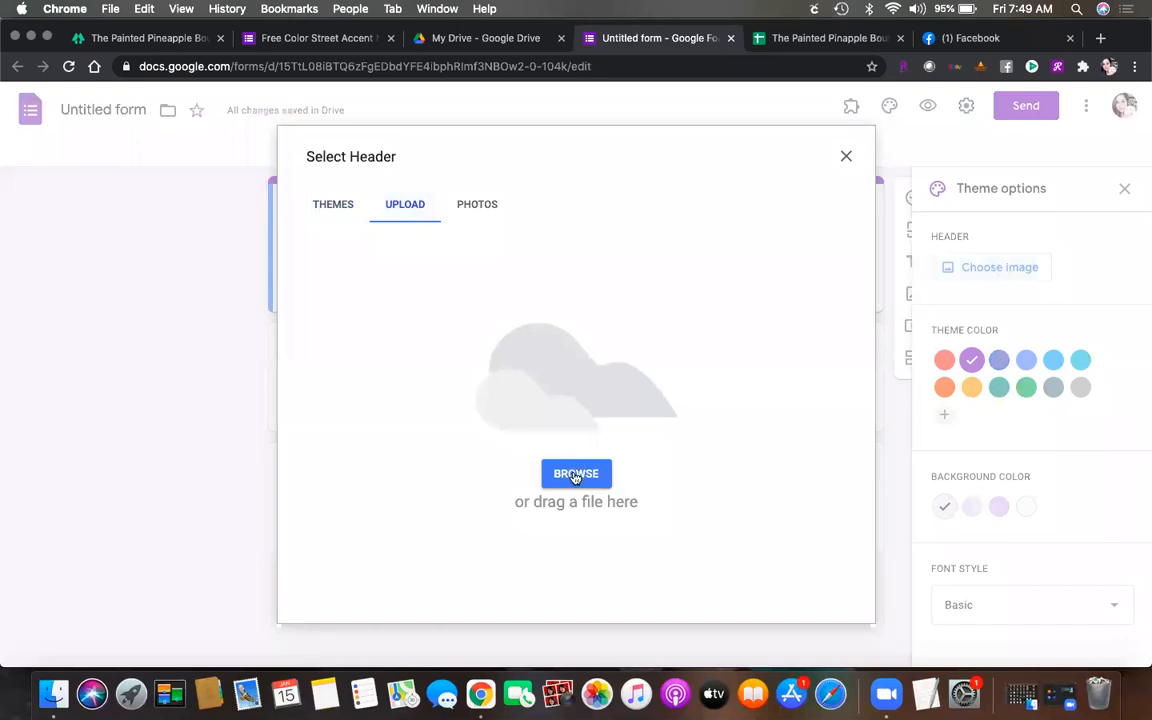
left_click(570, 473)
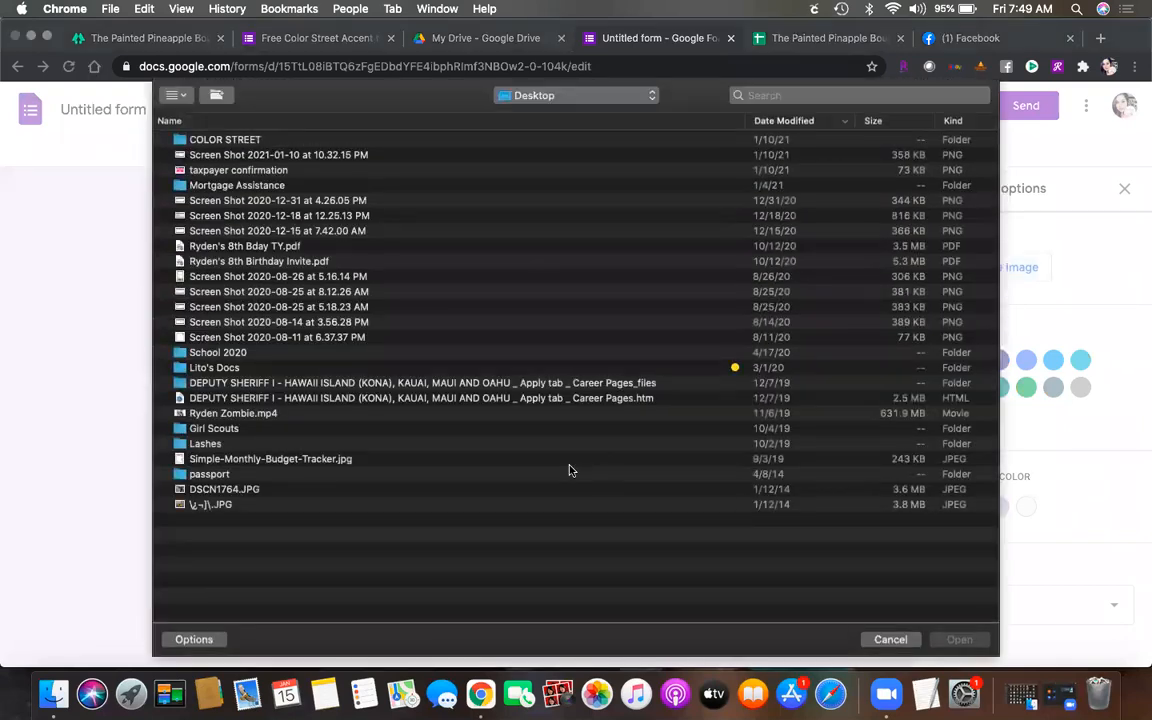
left_click(562, 96)
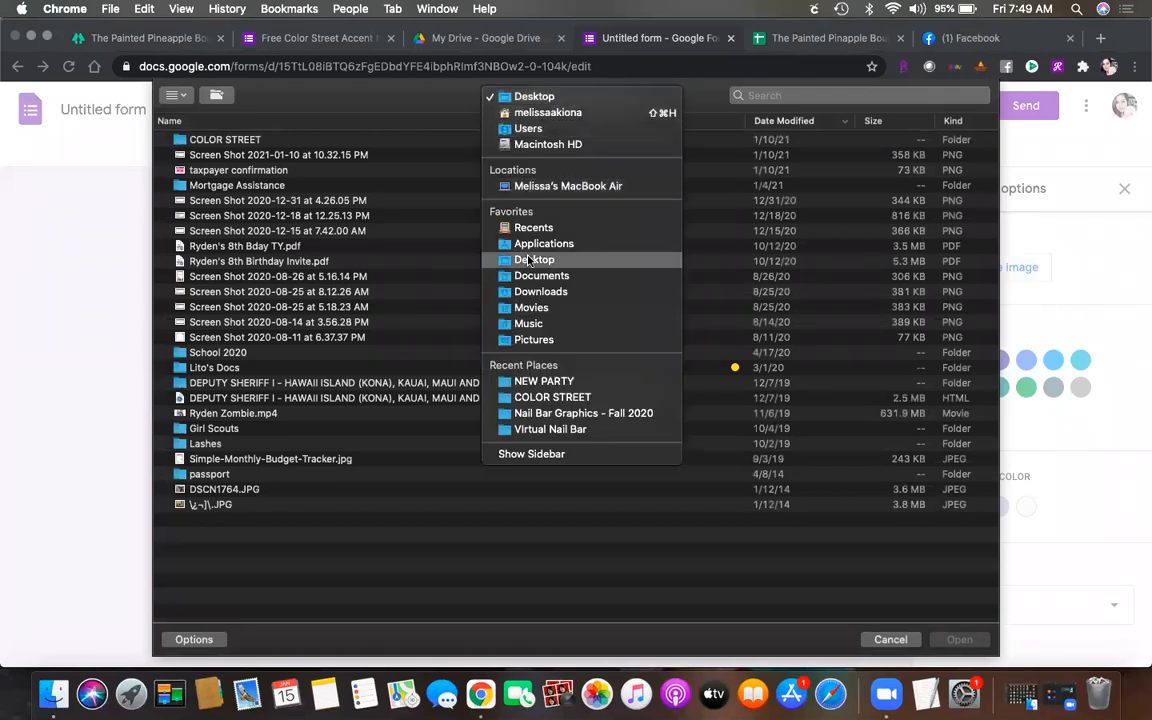
left_click(537, 262)
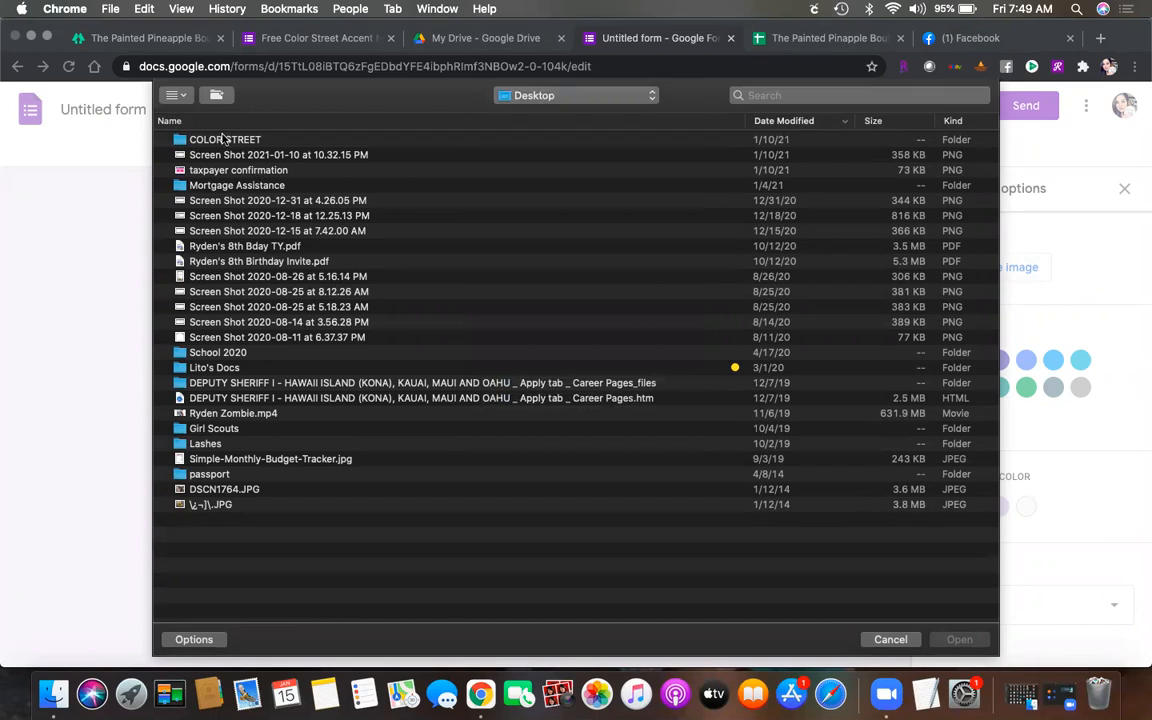
left_click(223, 140)
double_click(222, 140)
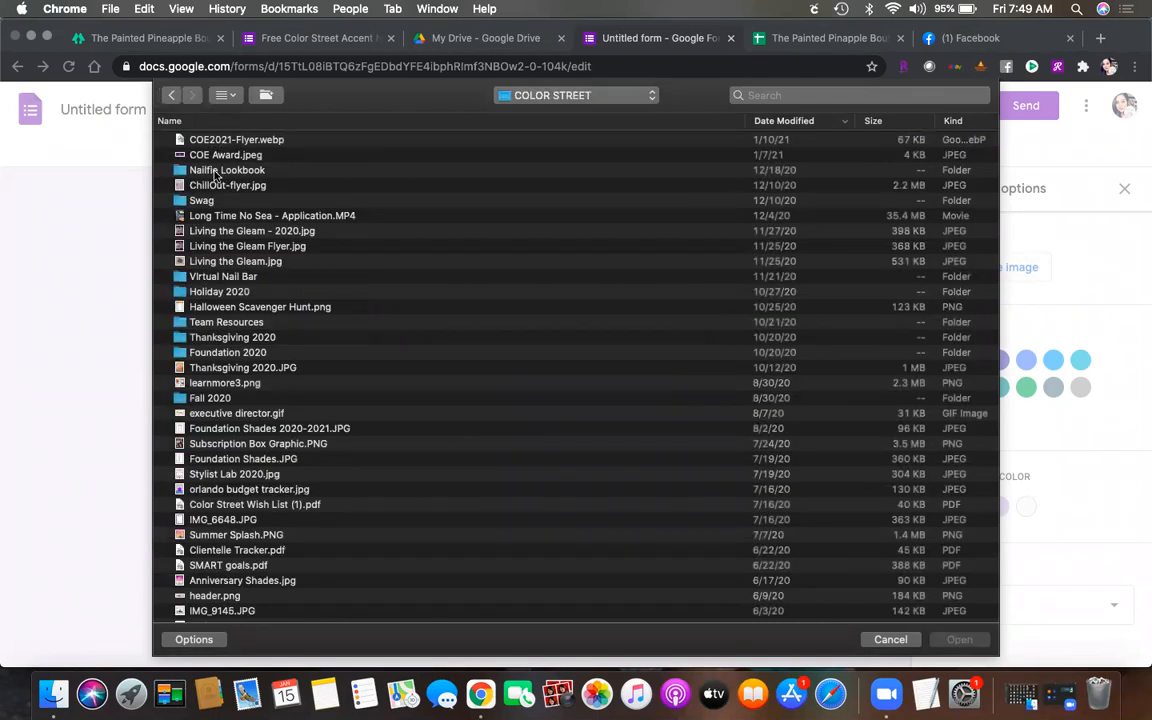
double_click(215, 171)
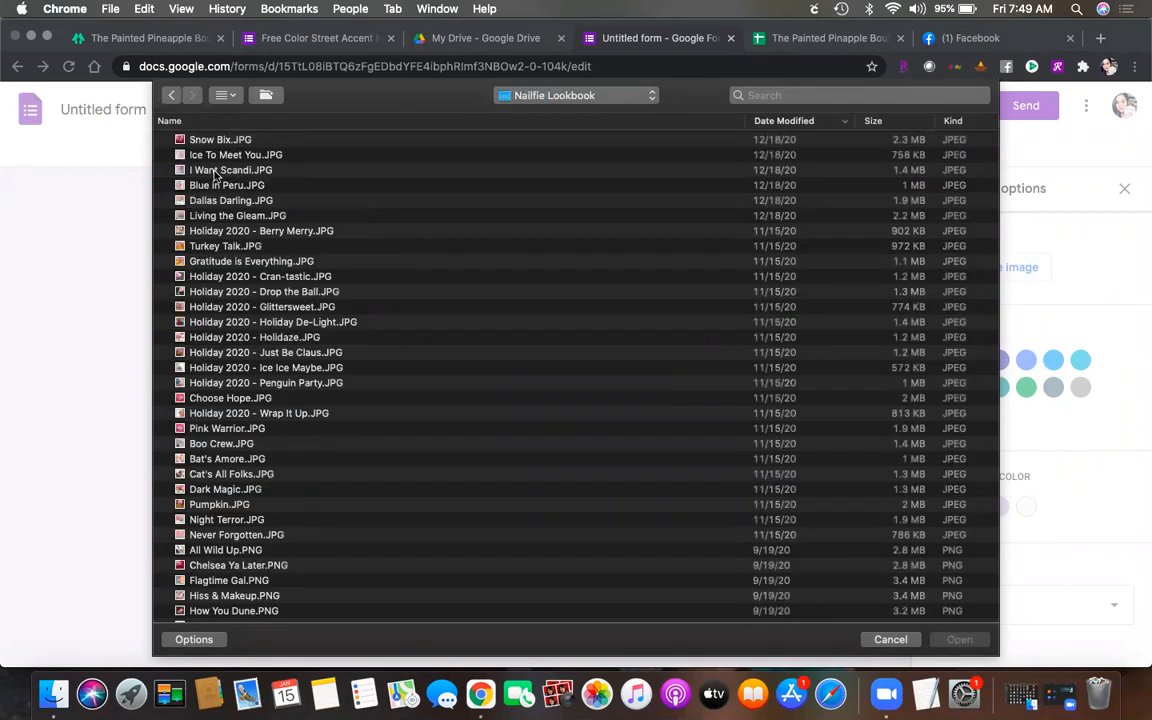
double_click(214, 171)
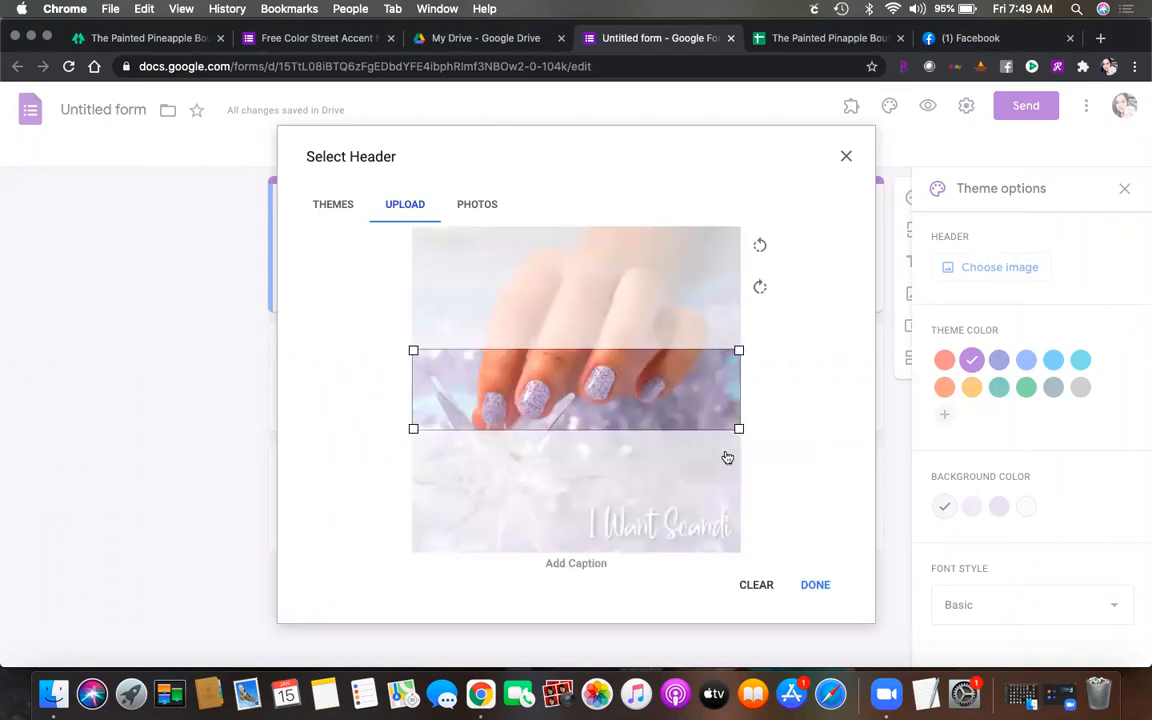
left_click(815, 587)
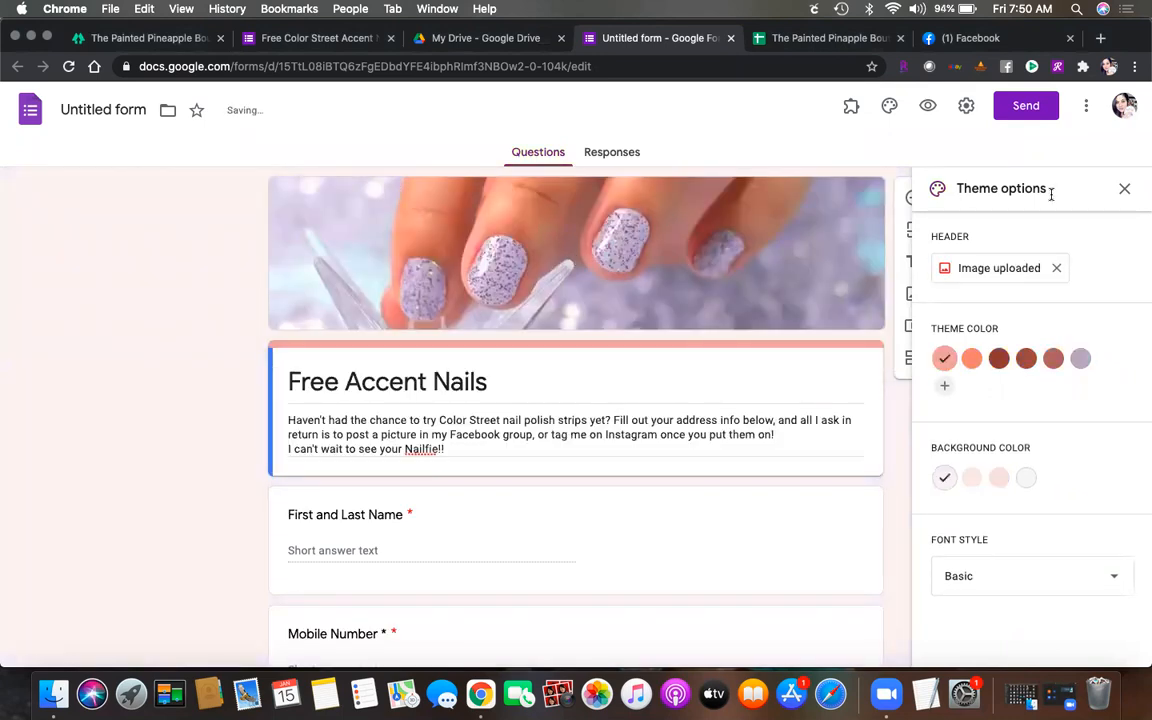
left_click(1124, 188)
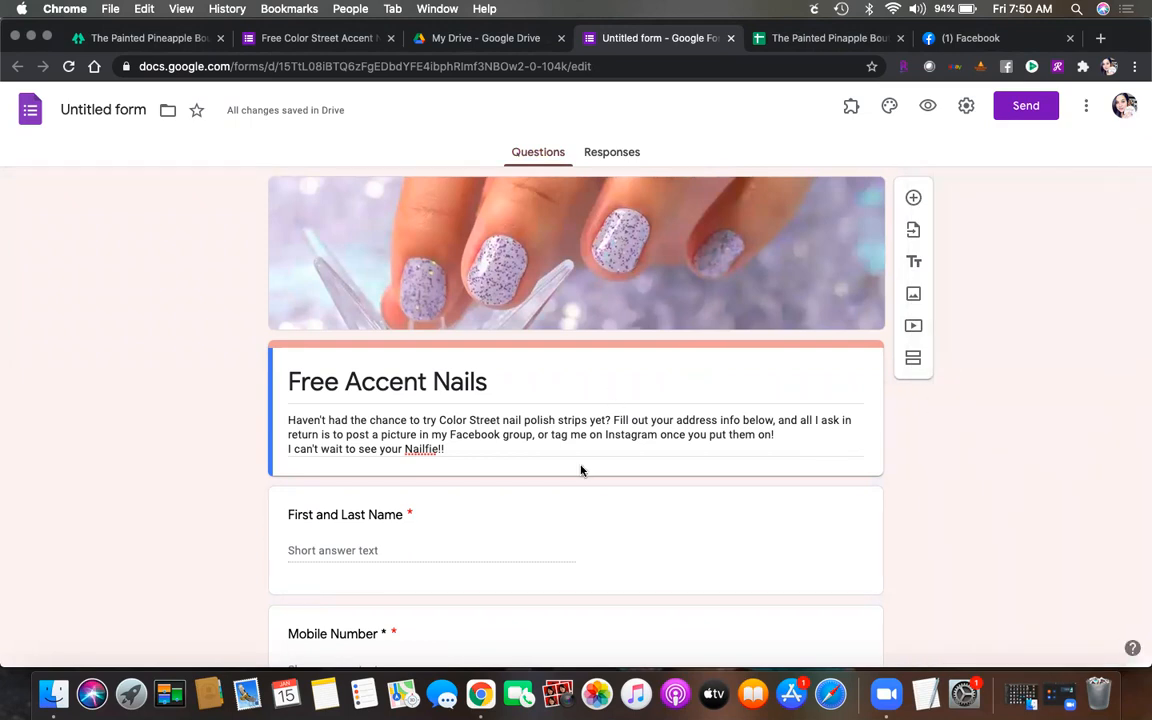
Step: Start adding a video by YouTube URL below the First and Last Name question
scroll(581, 470, "down", 2)
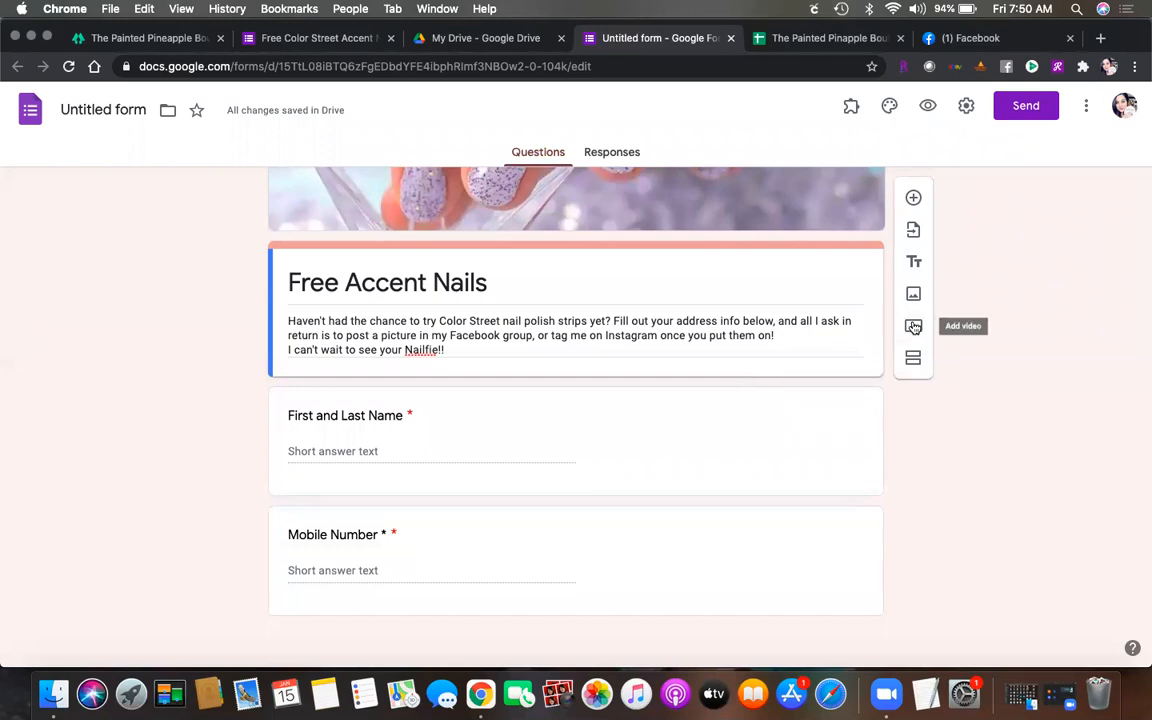
left_click(768, 411)
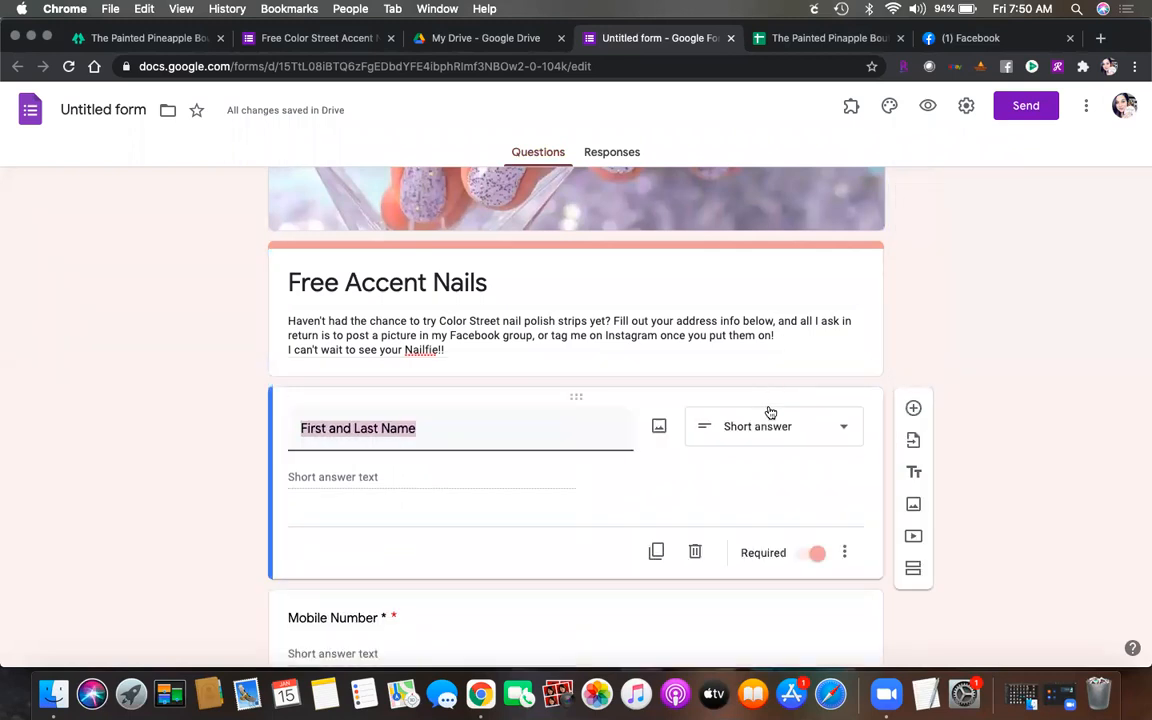
left_click(912, 538)
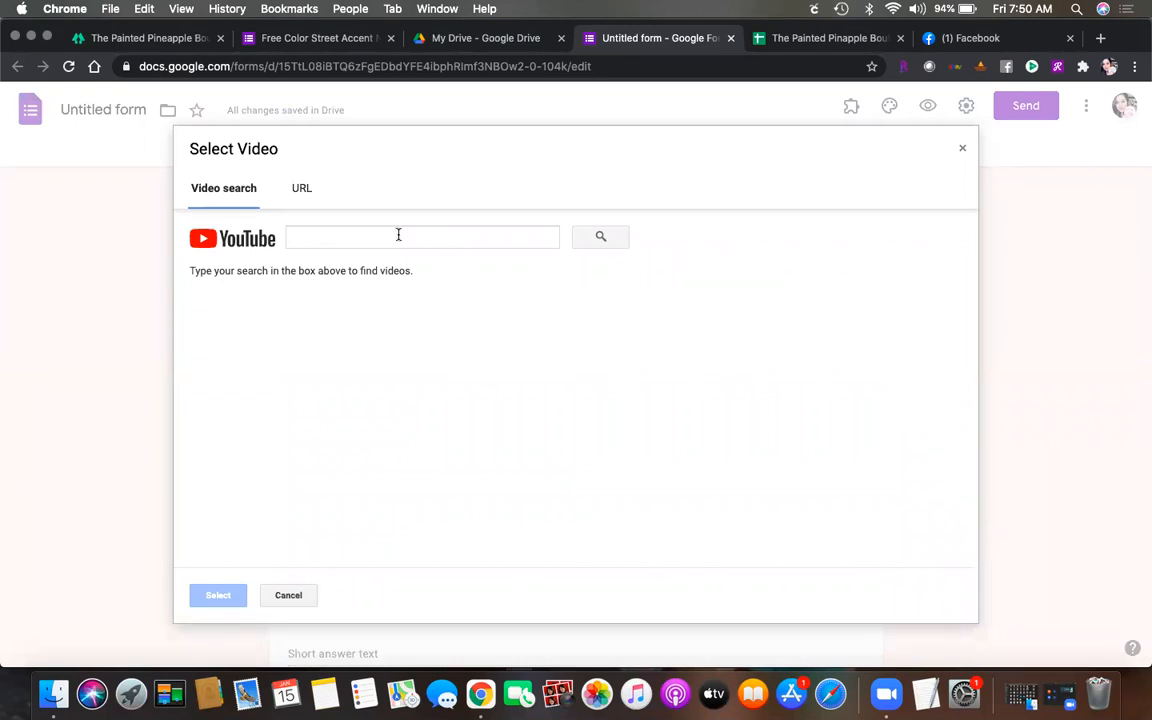
left_click(305, 191)
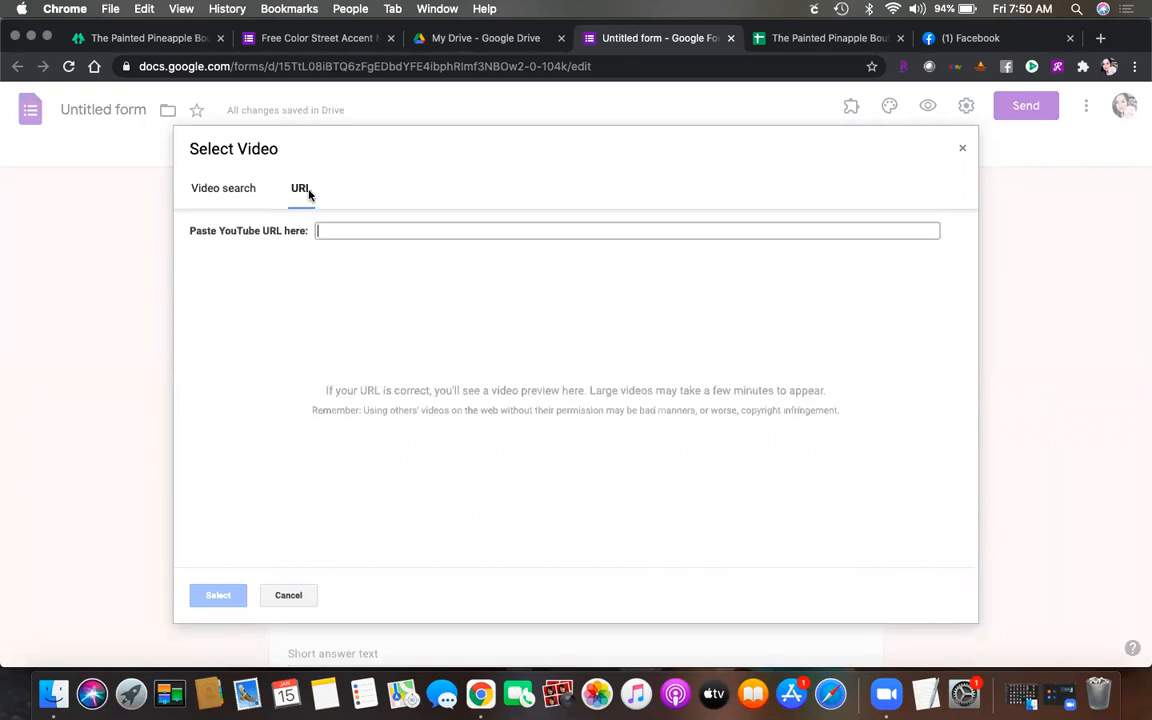
left_click(392, 232)
Step: Open YouTube in a new browser tab and go to the account's own channel, The Painted Pineapple Boutique
left_click(1103, 36)
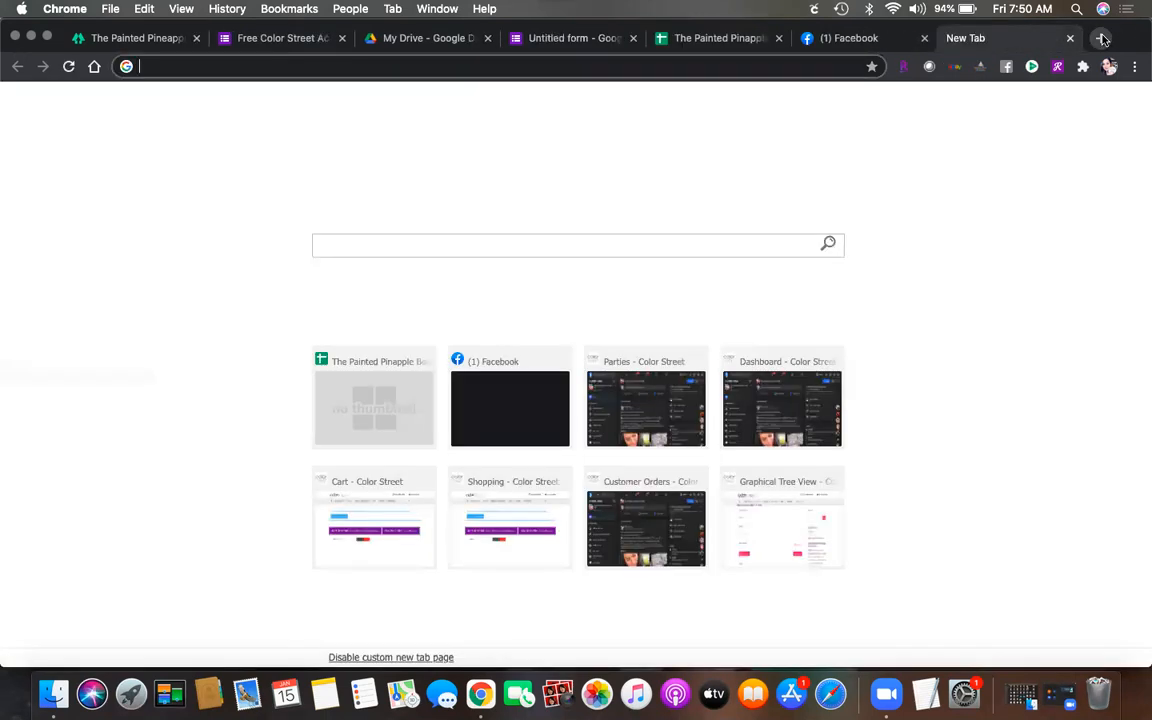
type("youtube.co")
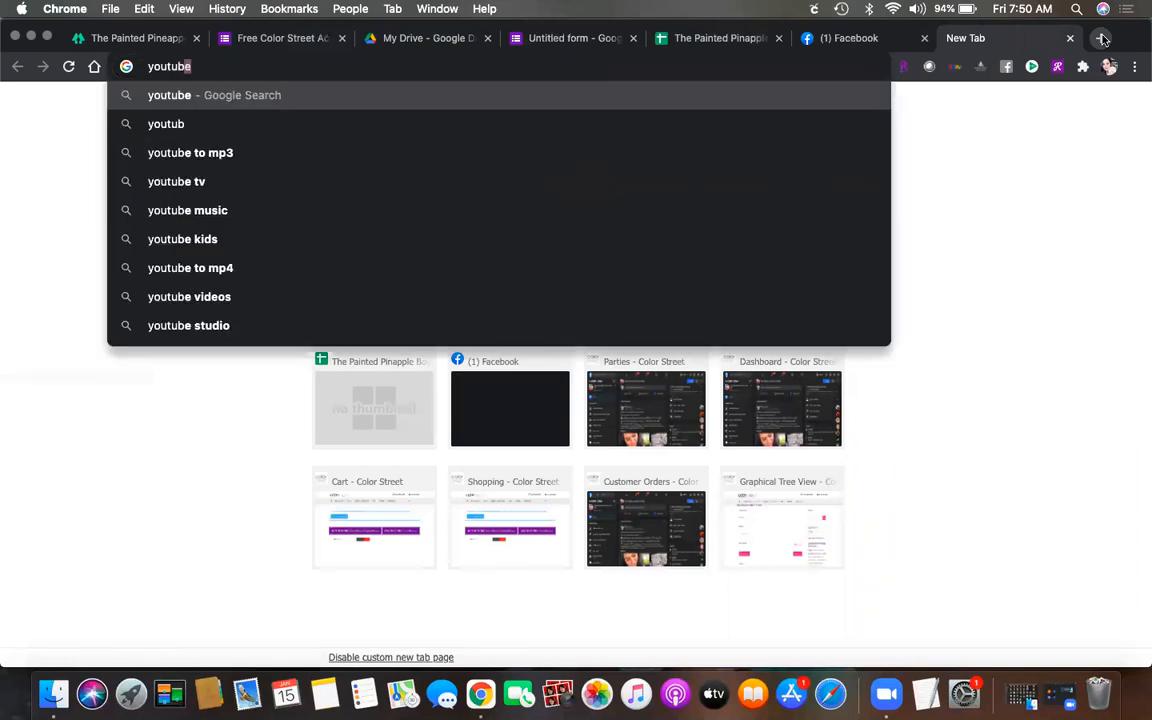
type("m")
key("Return")
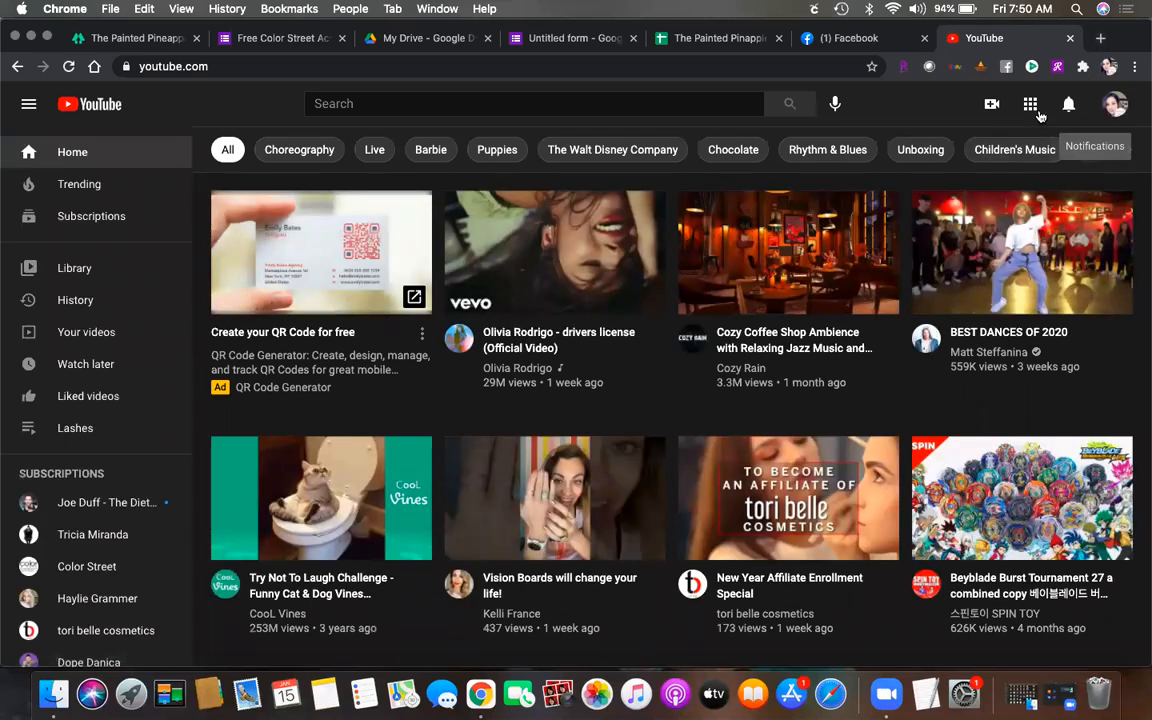
left_click(1115, 104)
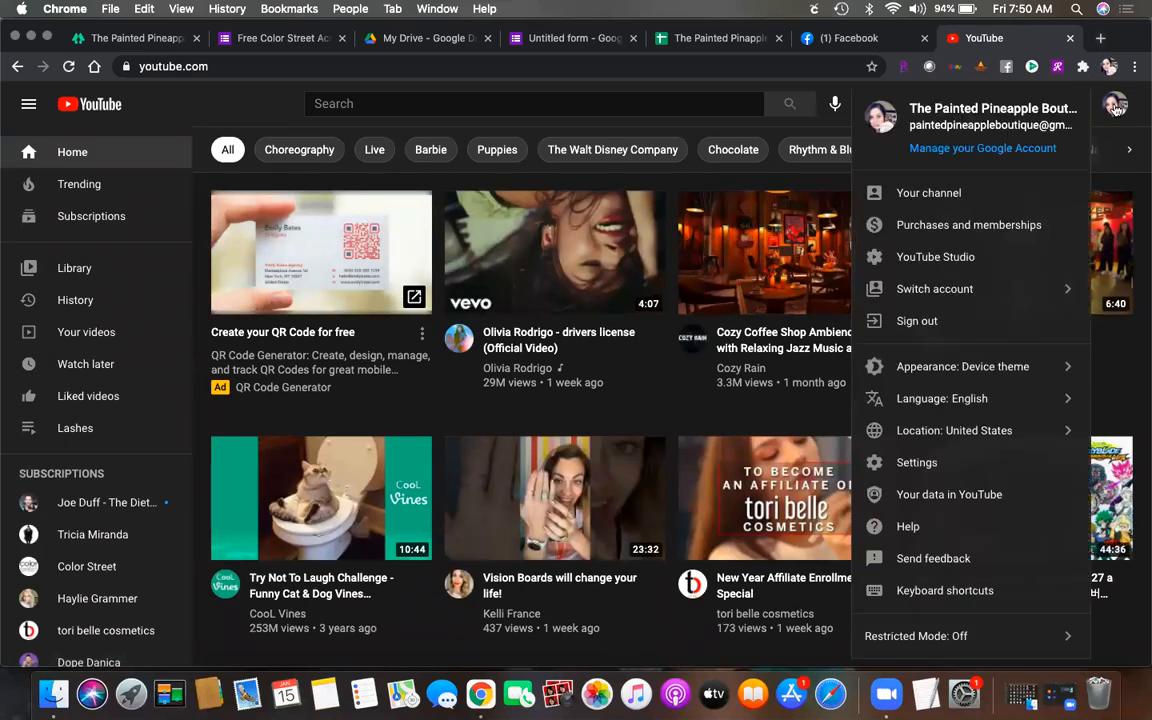
left_click(920, 194)
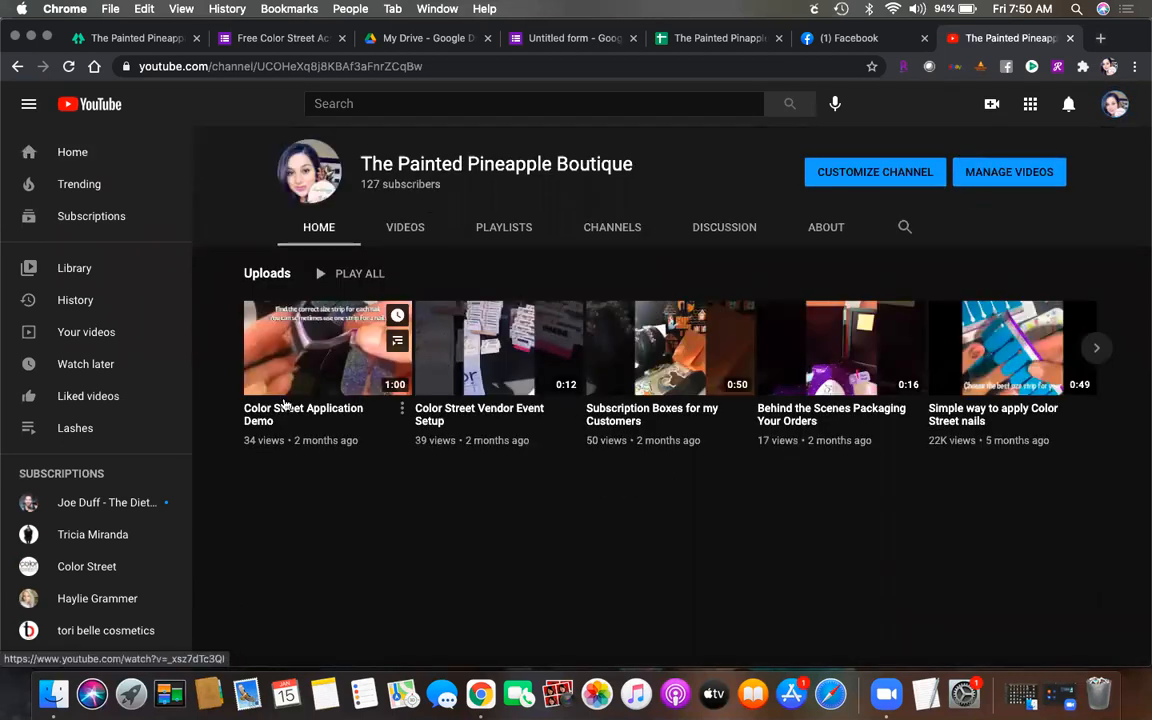
Step: Open the Color Street Application Demo video and copy its share link
left_click(401, 409)
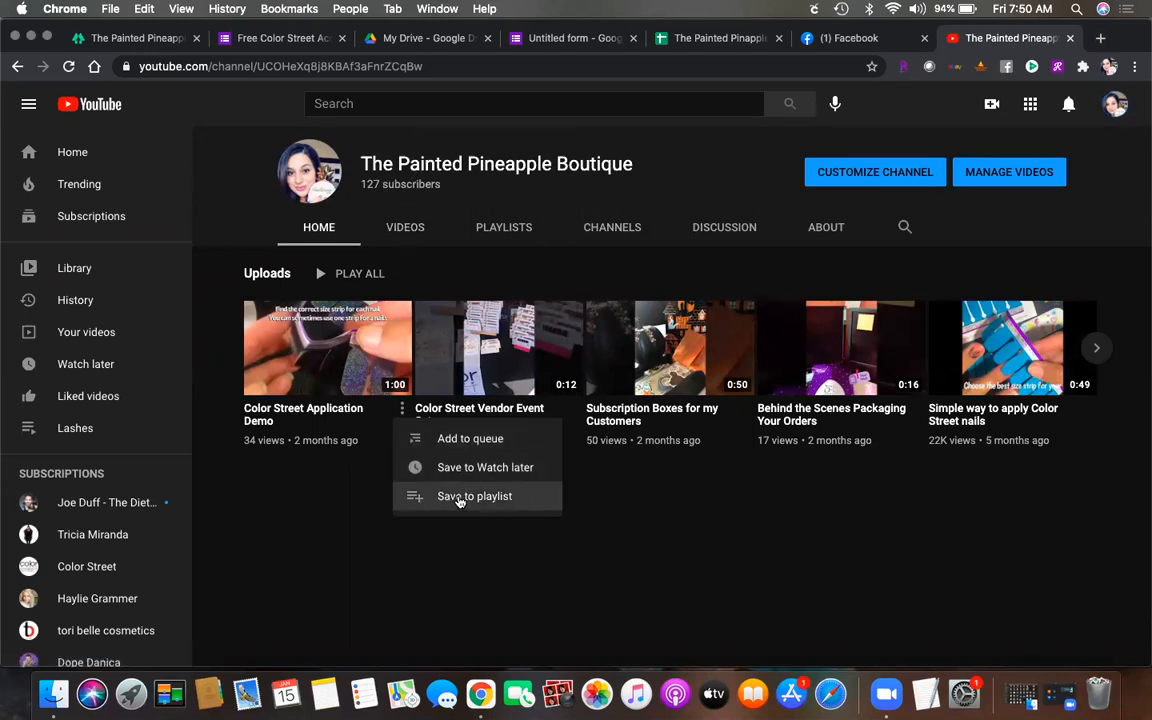
left_click(350, 505)
left_click(332, 350)
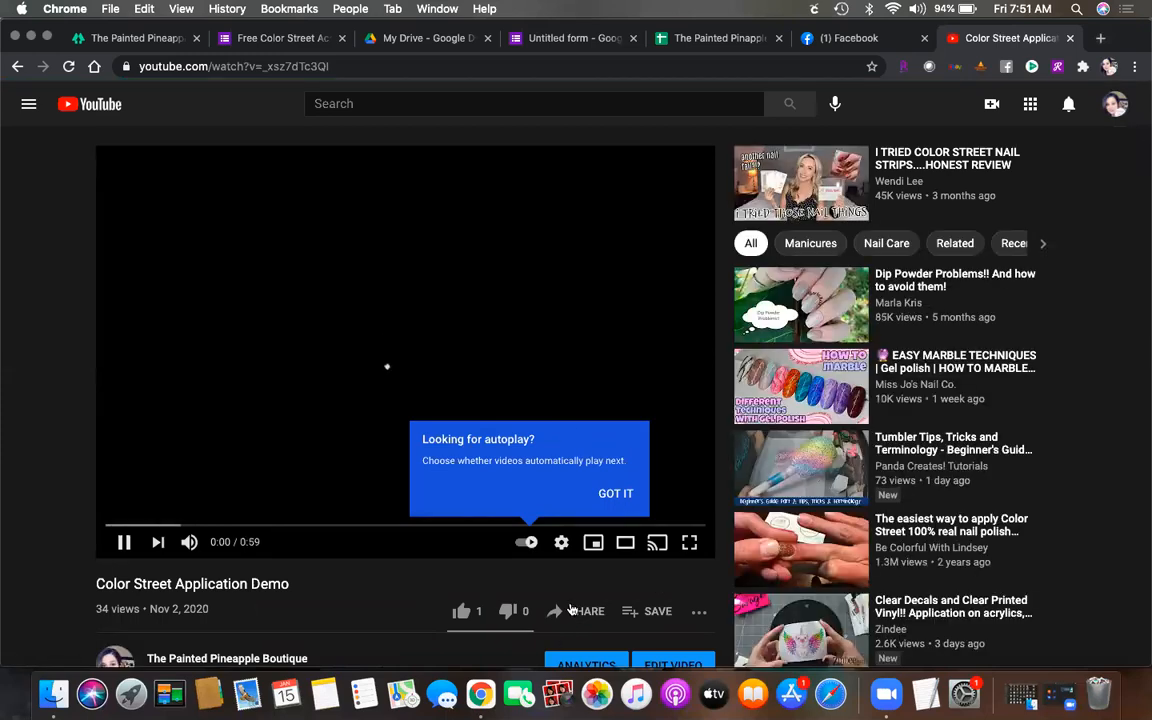
left_click(572, 608)
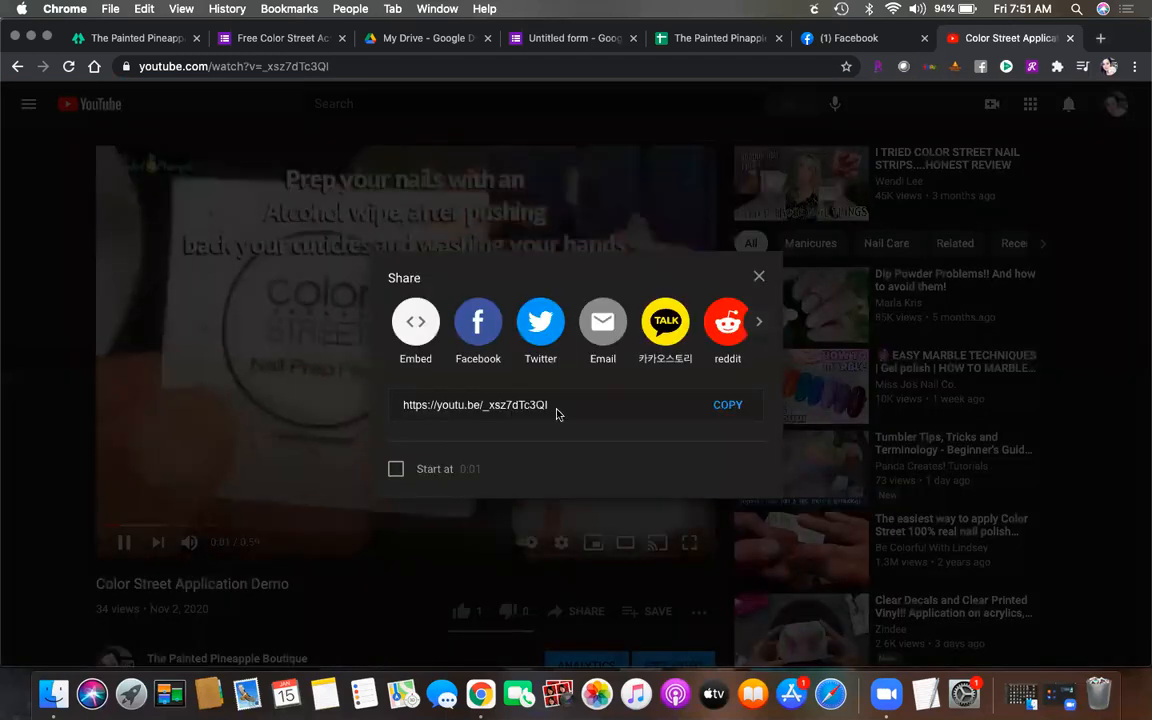
left_click(728, 406)
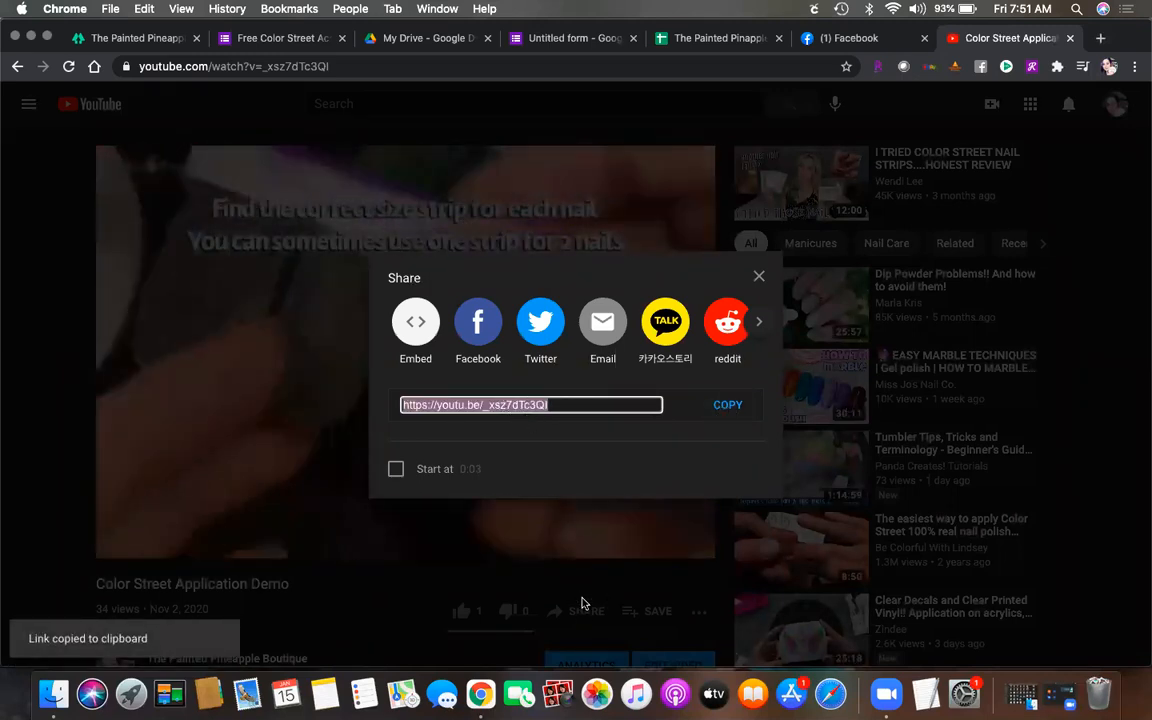
Step: Return to the untitled form, paste the copied link as the YouTube URL and insert the video
left_click(580, 38)
key("super+v")
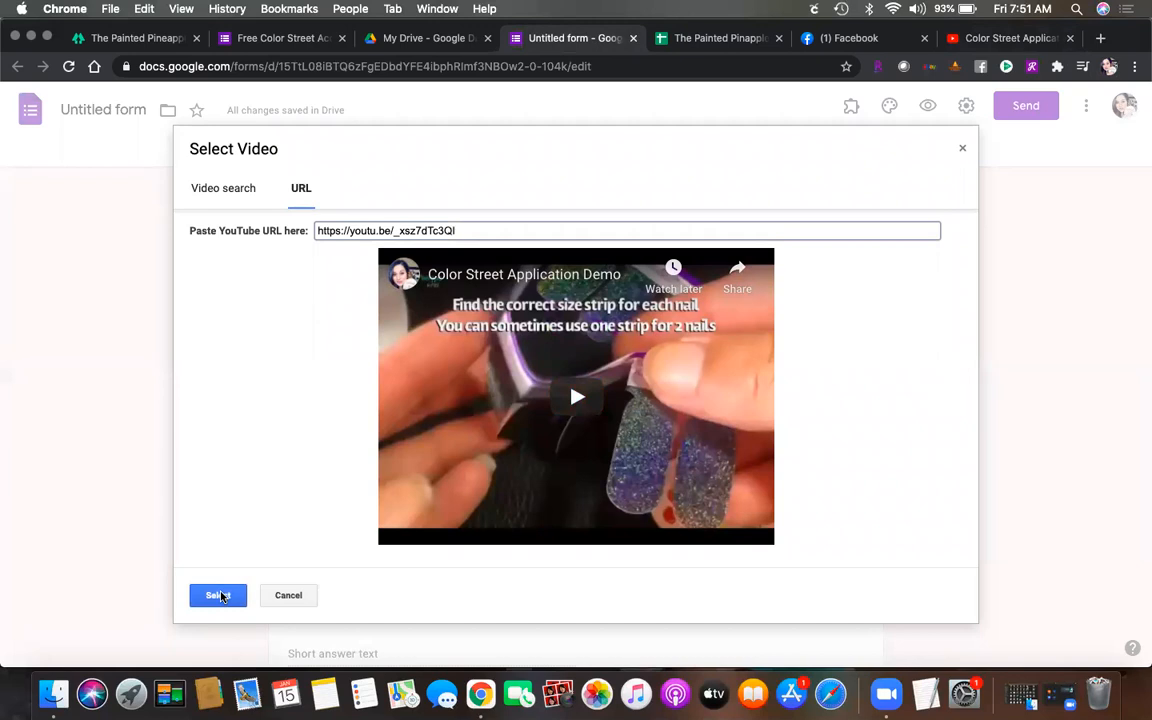
left_click(219, 595)
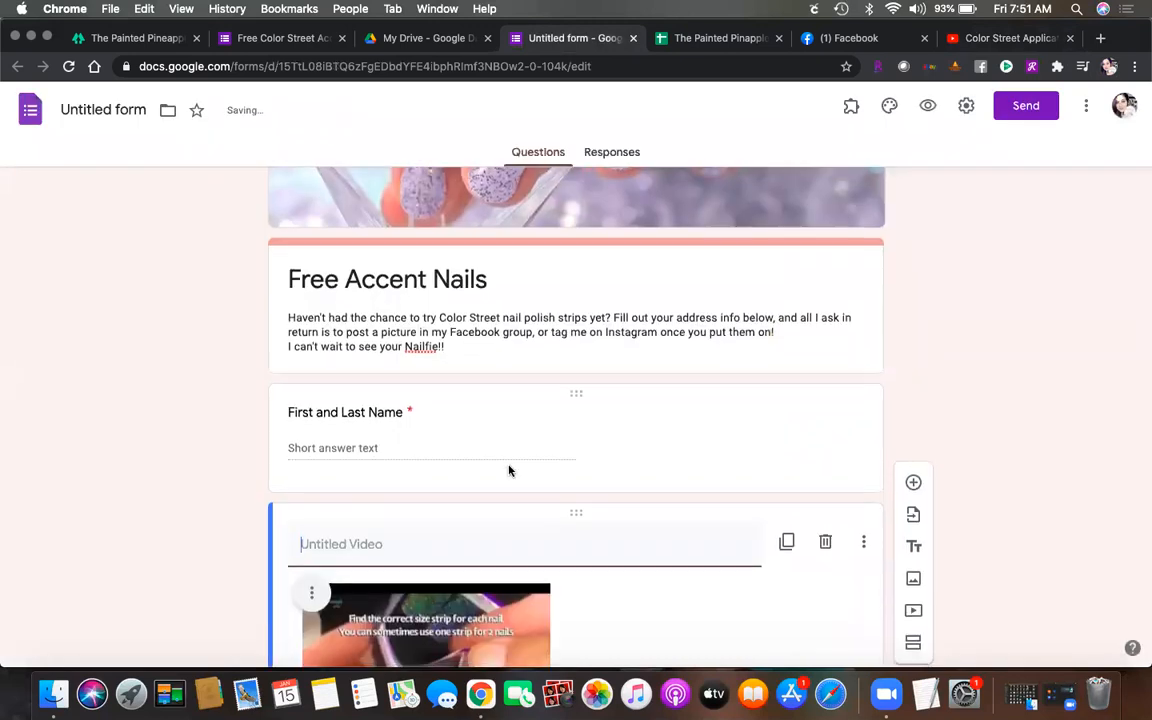
Step: Title the inserted video "How to Apply your Color Street"
scroll(826, 471, "down", 1)
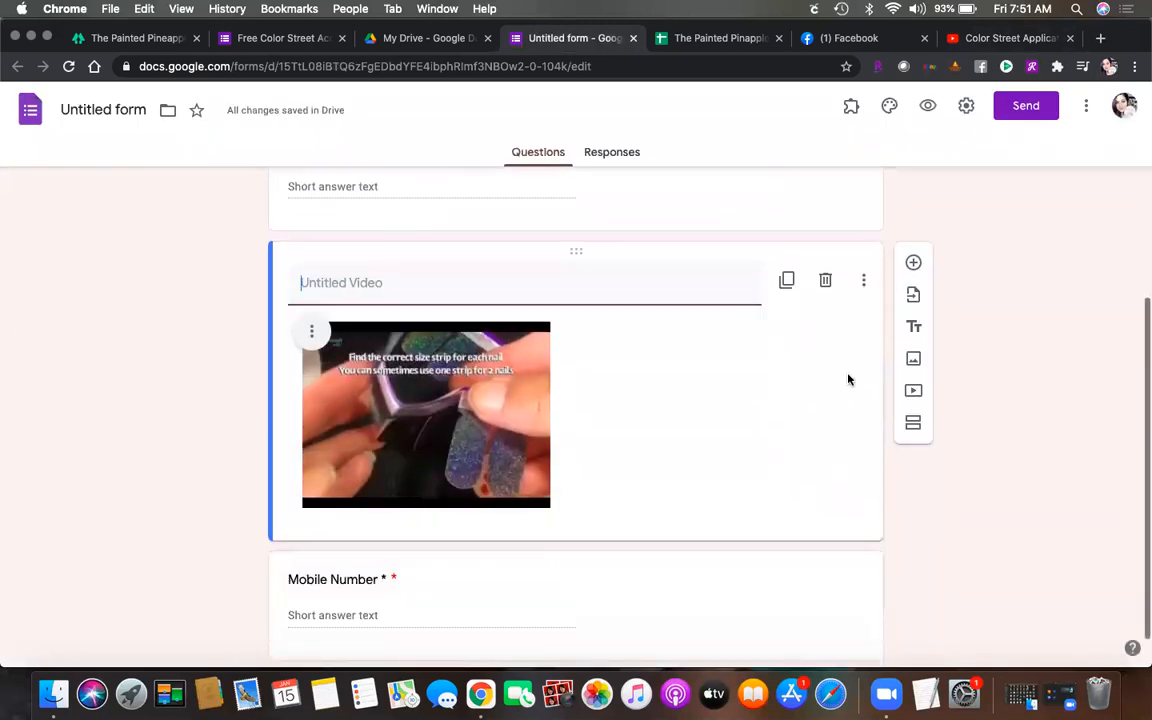
left_click(865, 283)
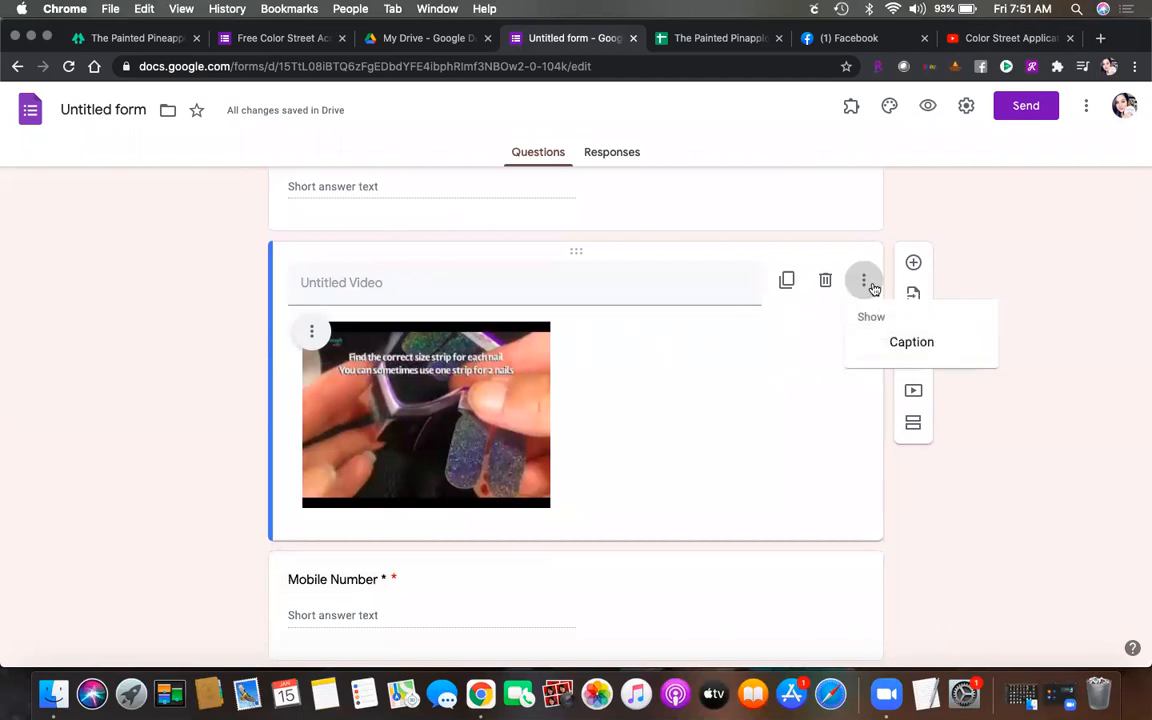
left_click(873, 289)
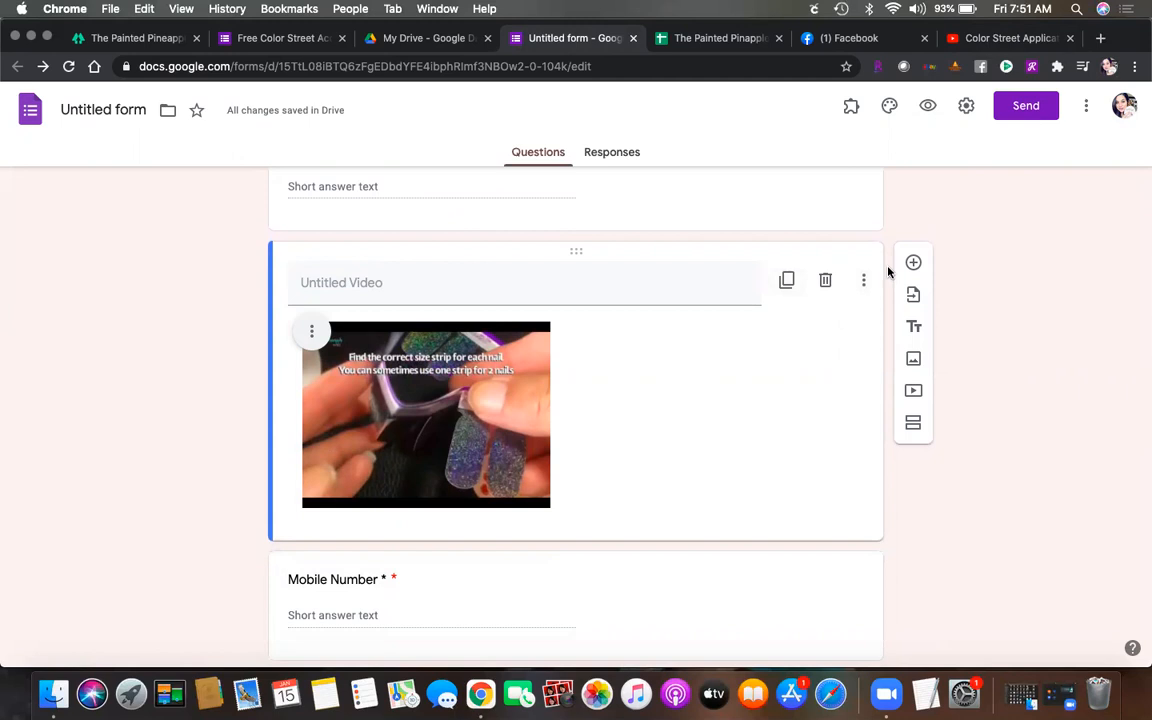
left_click(416, 284)
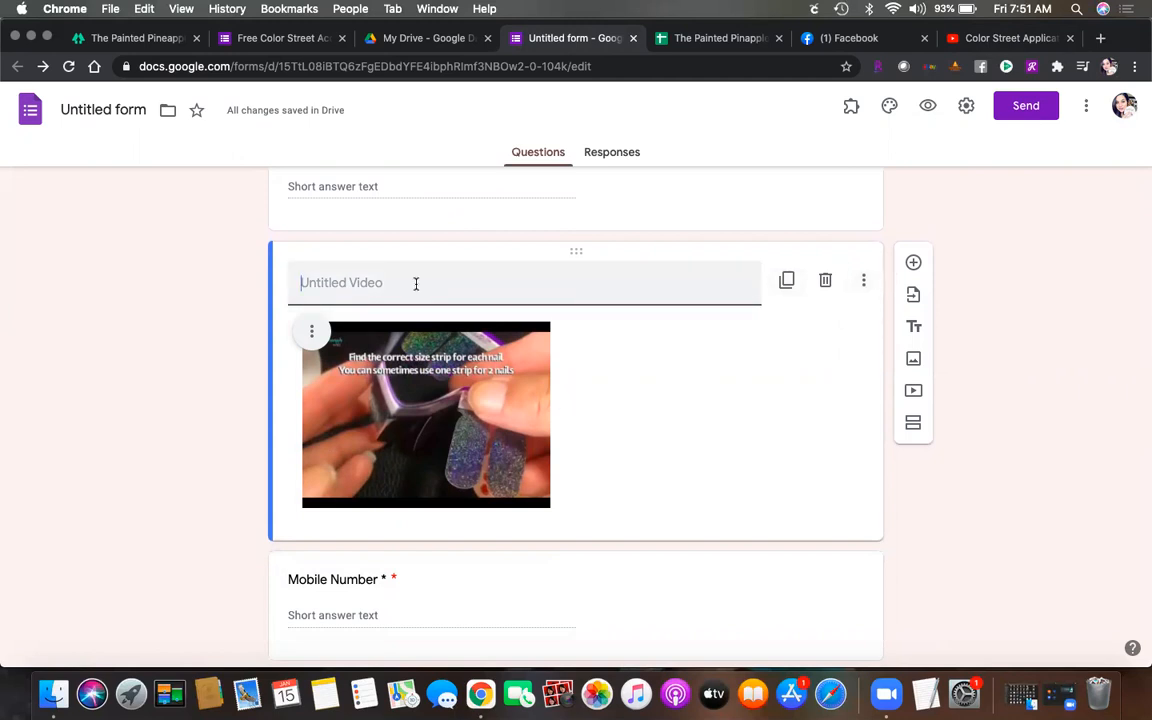
type("How to Apply your Color Street")
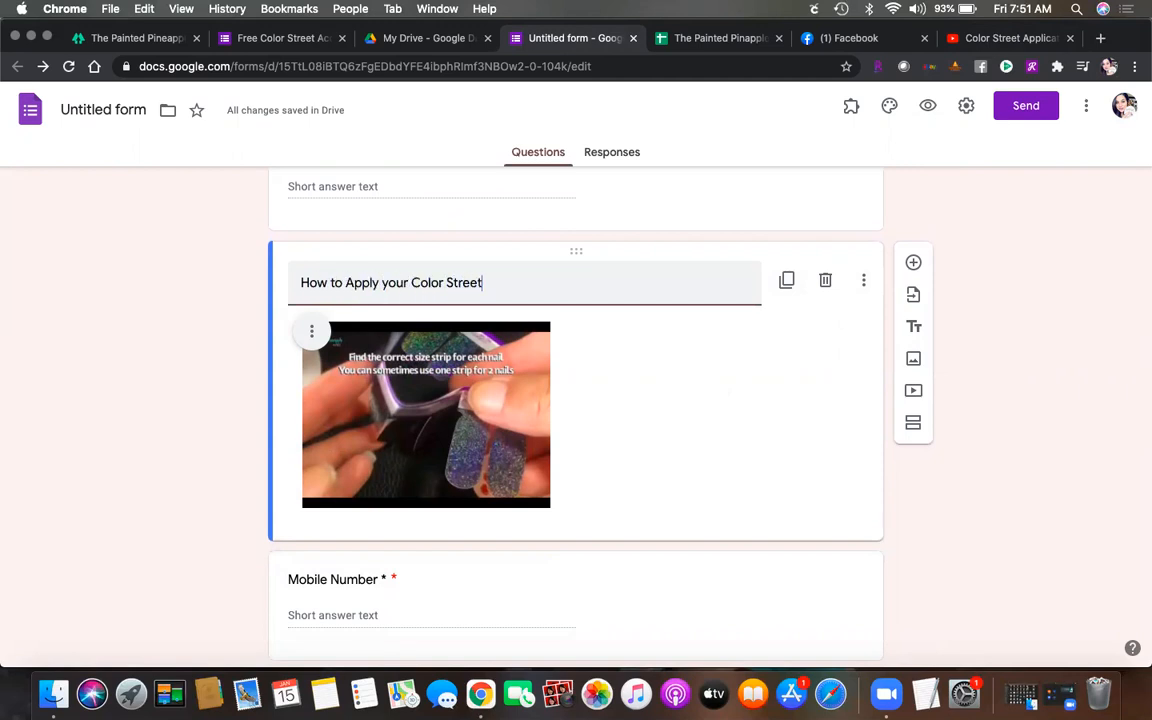
left_click(841, 419)
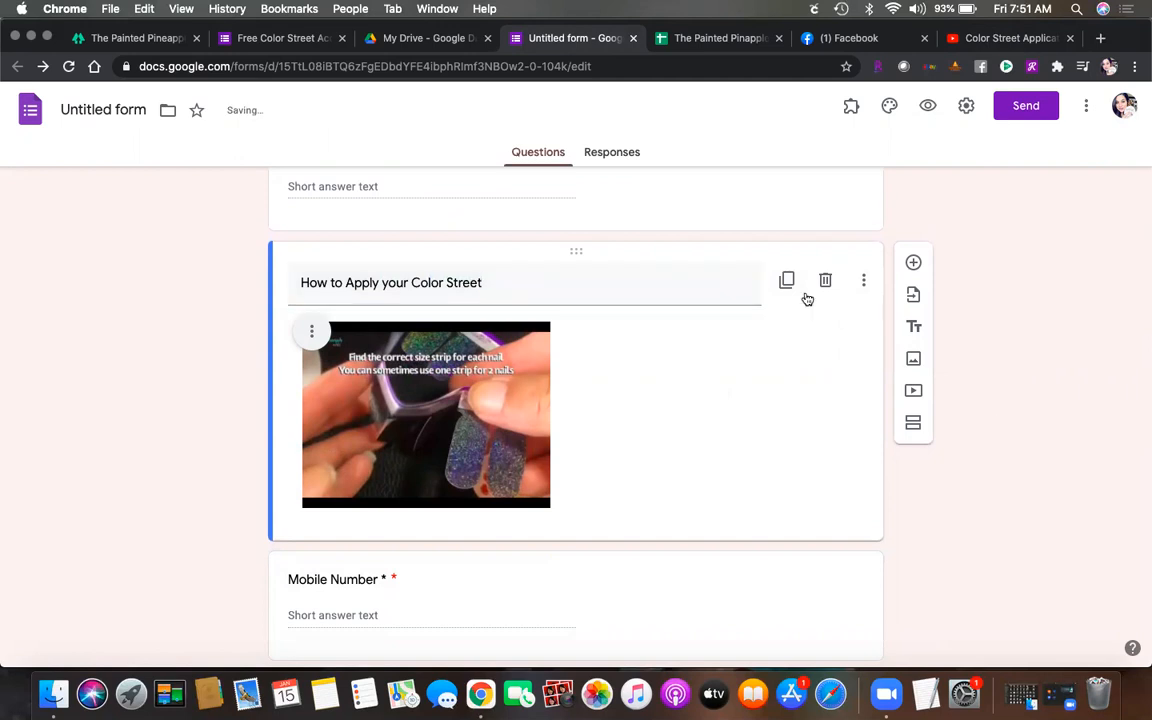
Step: Add a blank question below the Mobile Number question in the untitled form
left_click_drag(576, 252, 577, 328)
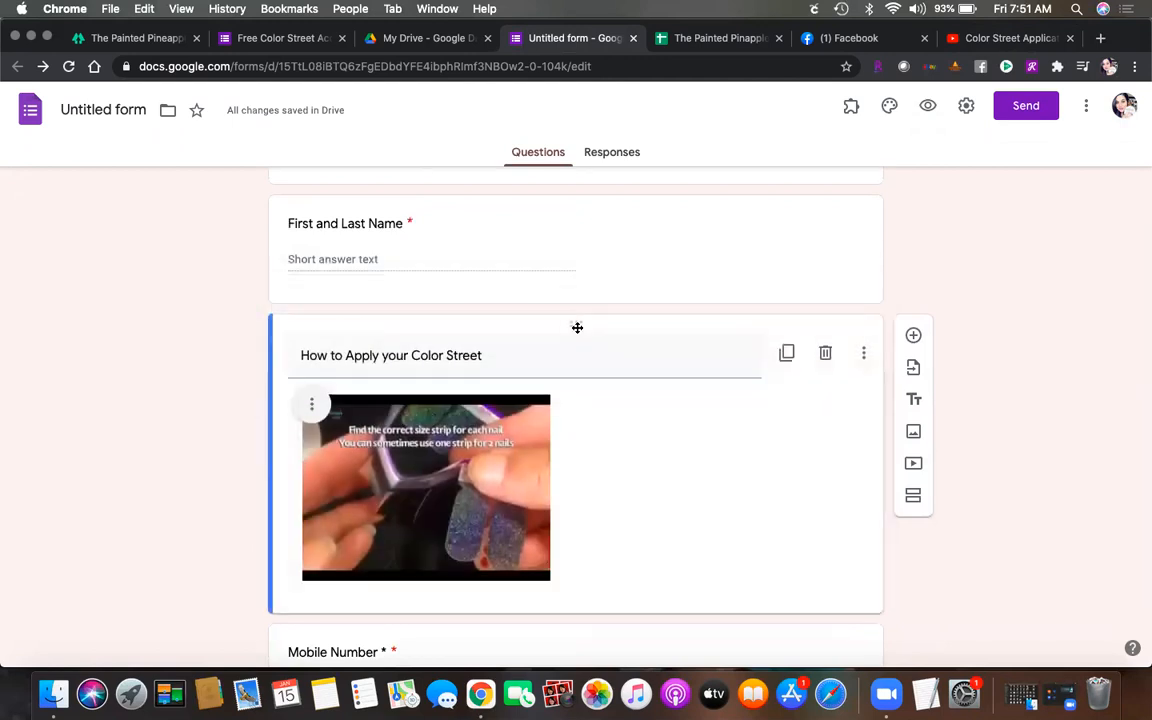
scroll(577, 327, "down", 2)
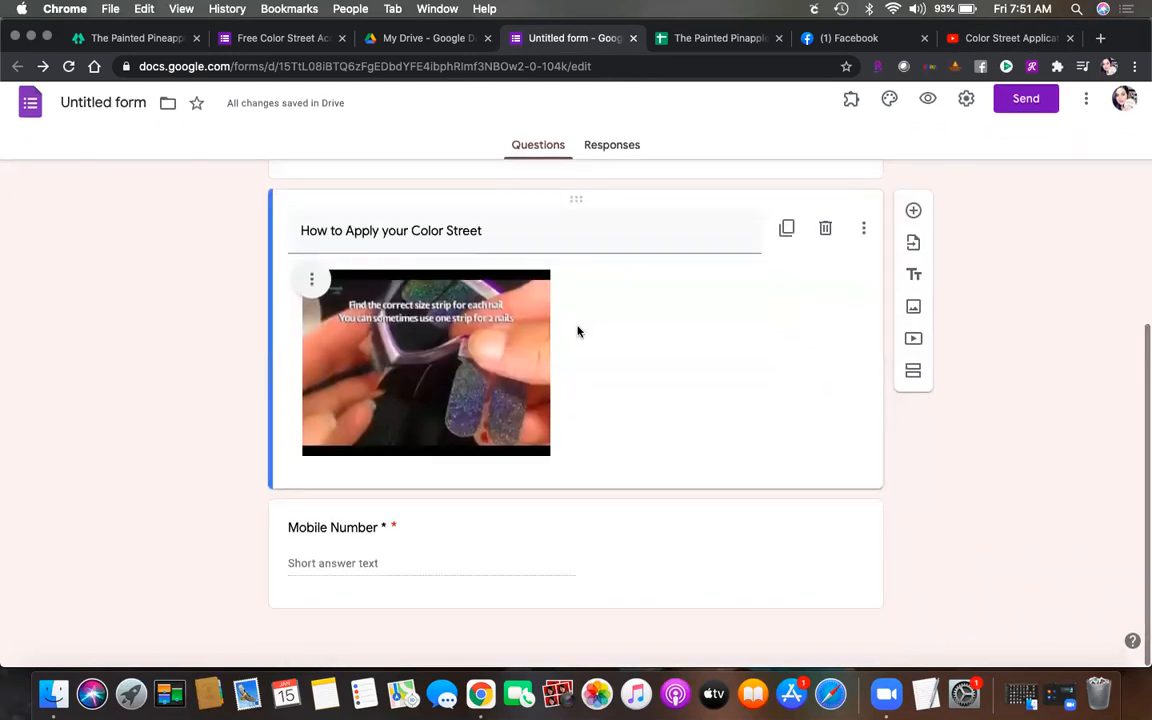
left_click(501, 540)
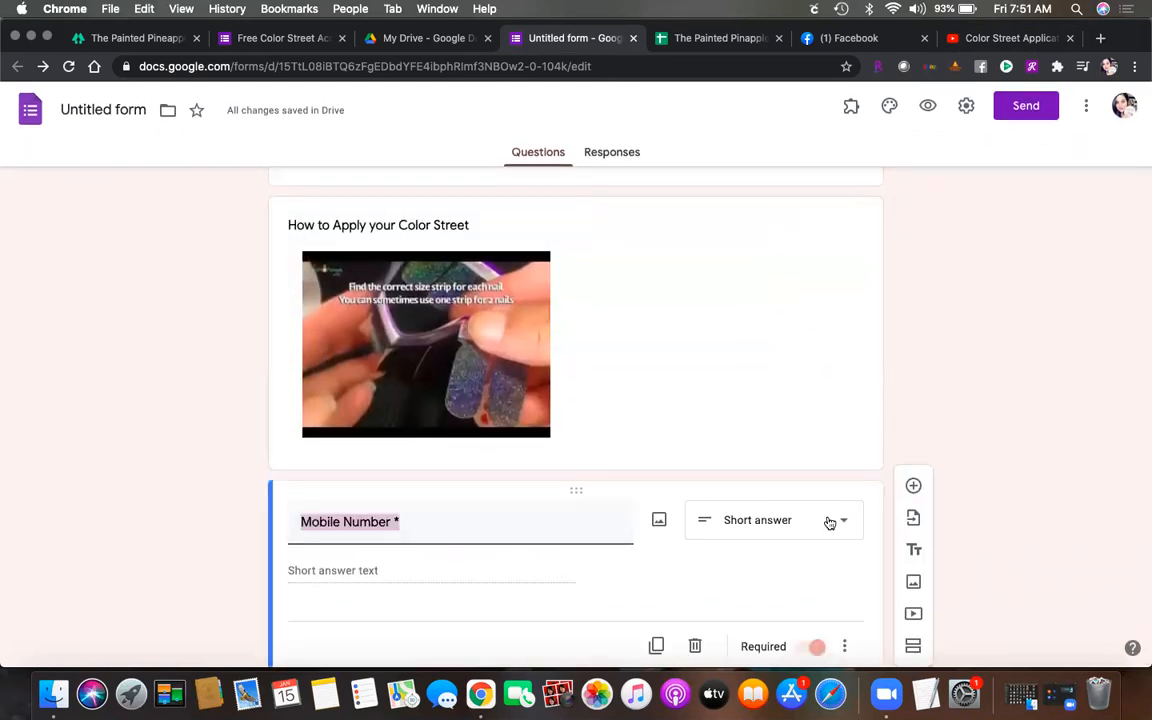
left_click(913, 486)
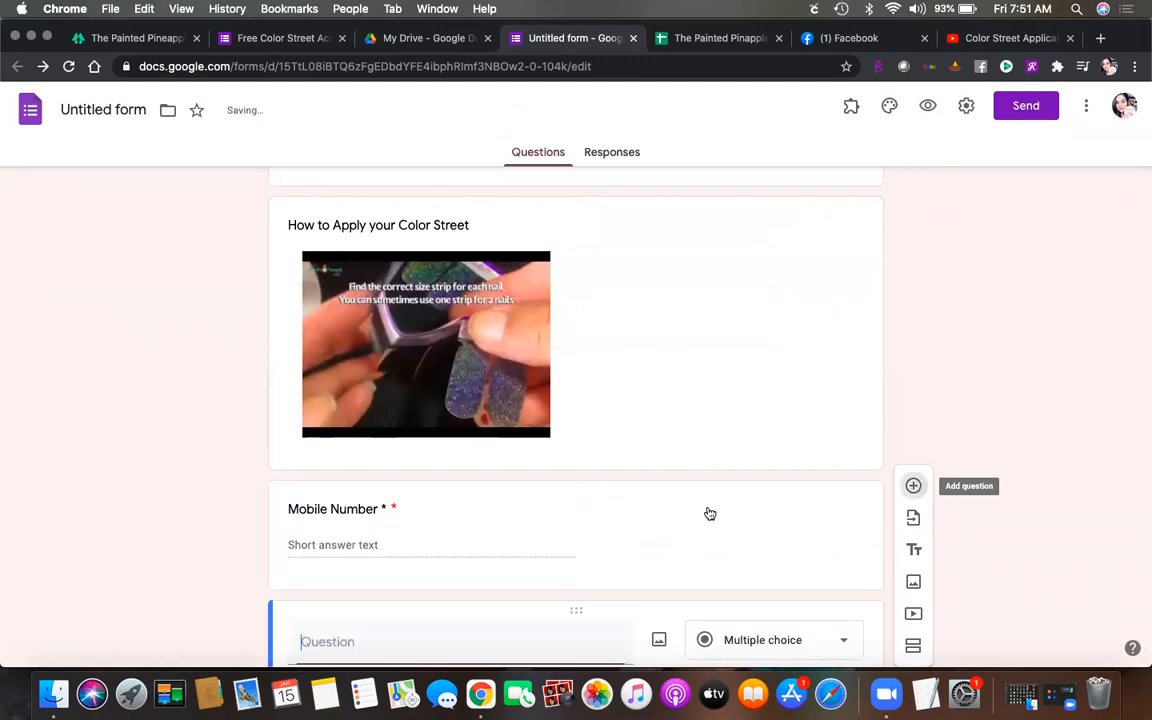
Step: Copy the Email Address heading from the existing Color Street form, paste it as the new question's title and make the question required
left_click(240, 40)
scroll(378, 388, "down", 10)
scroll(378, 390, "down", 1)
left_click_drag(436, 273, 328, 285)
key("super+c")
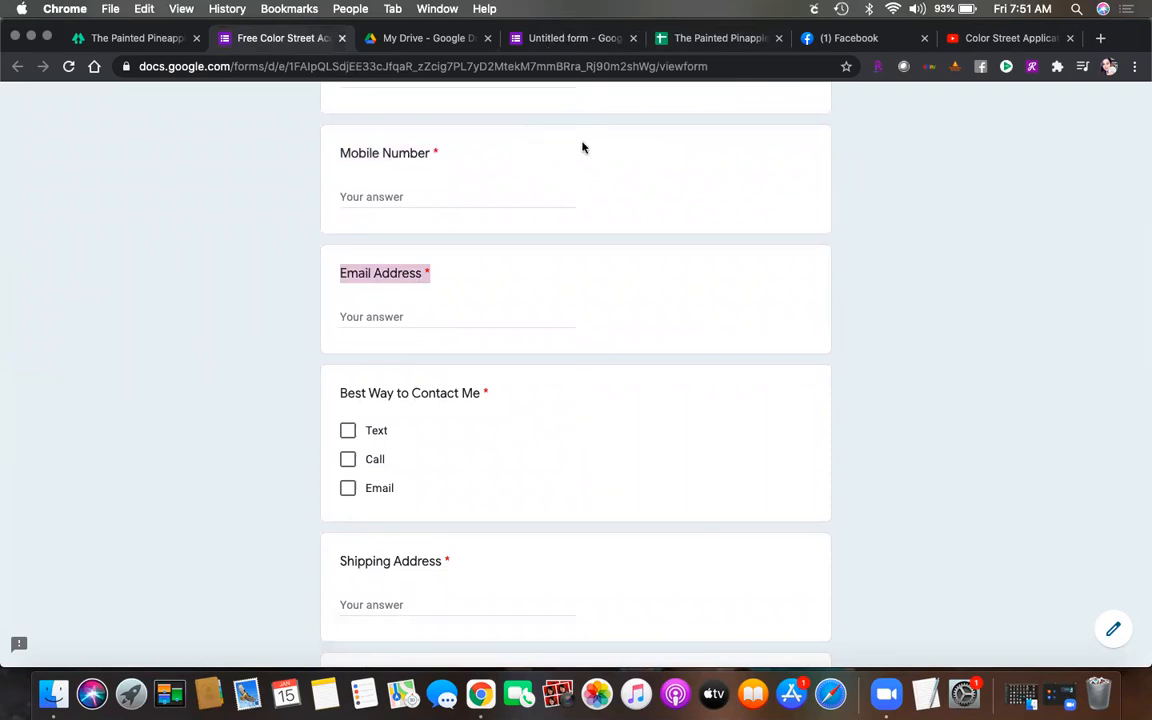
left_click(546, 40)
scroll(373, 597, "down", 3)
key("super+v")
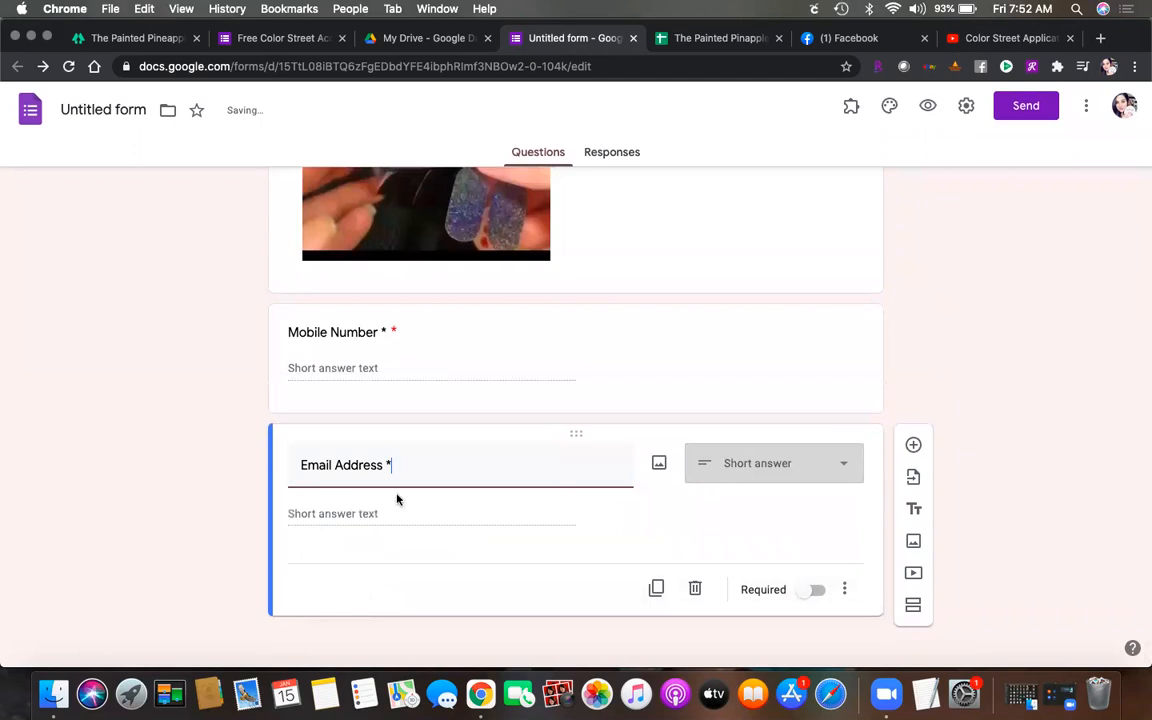
left_click(817, 591)
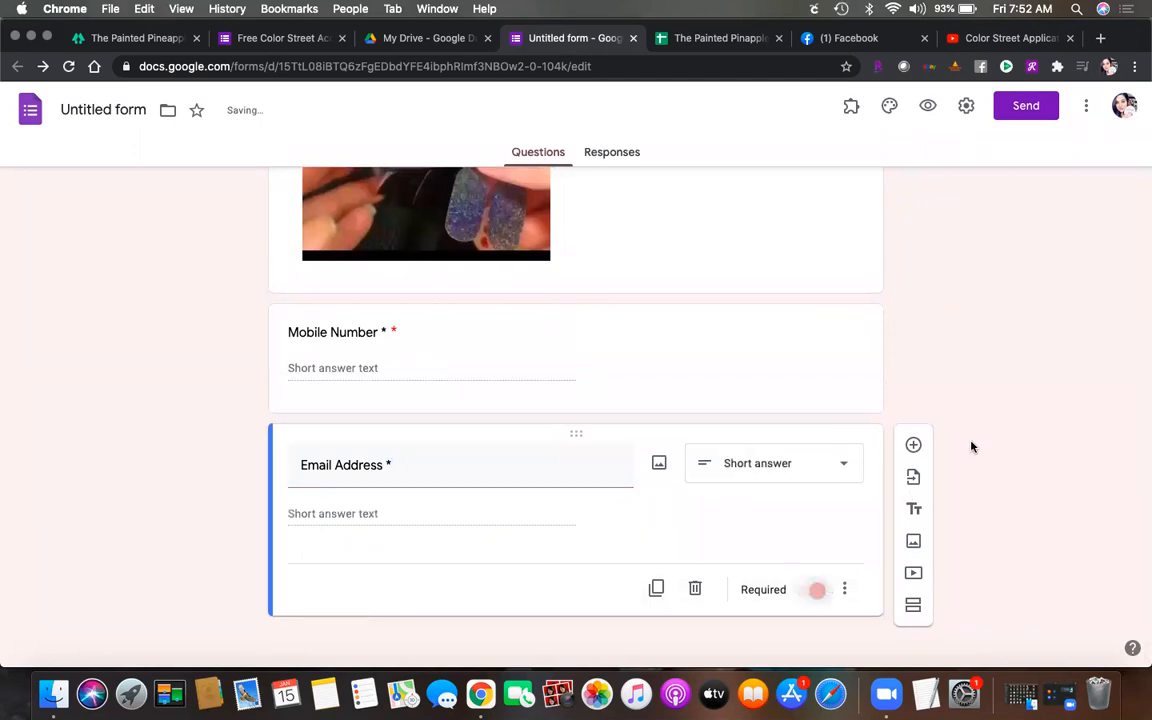
Step: Add a question below Email Address and title it "Best Way to Contact Me *", copied from the existing Color Street form
left_click(913, 445)
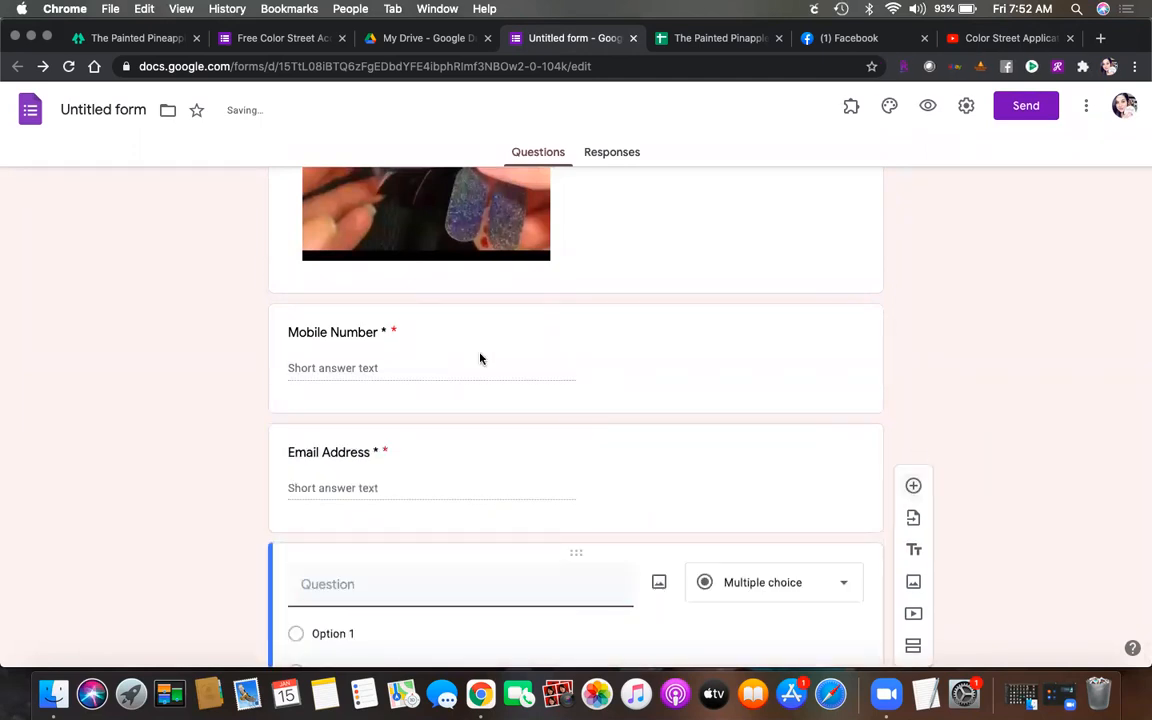
left_click(234, 39)
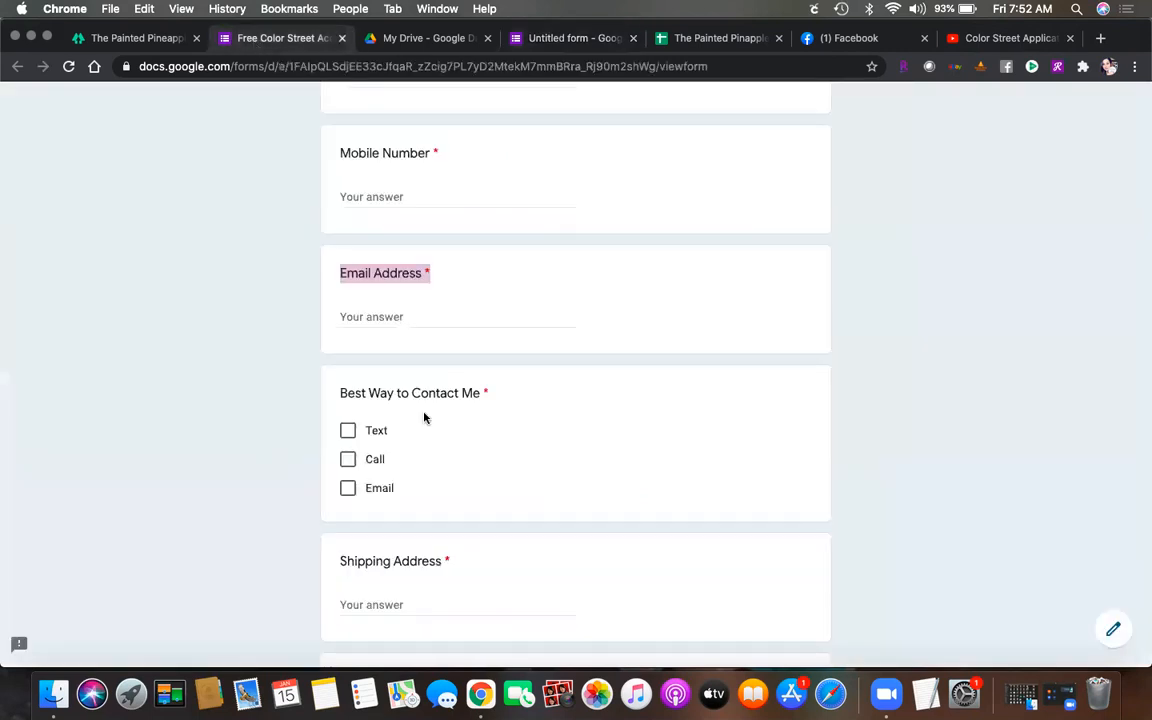
scroll(424, 418, "down", 2)
left_click_drag(487, 342, 337, 344)
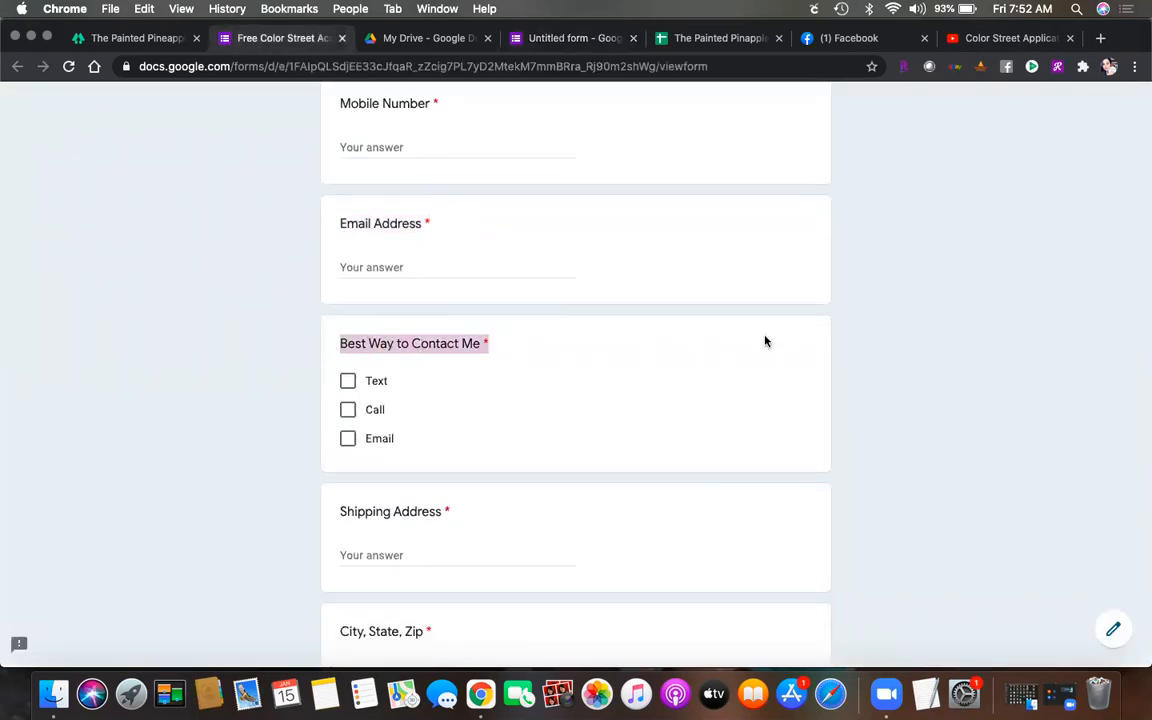
left_click(545, 38)
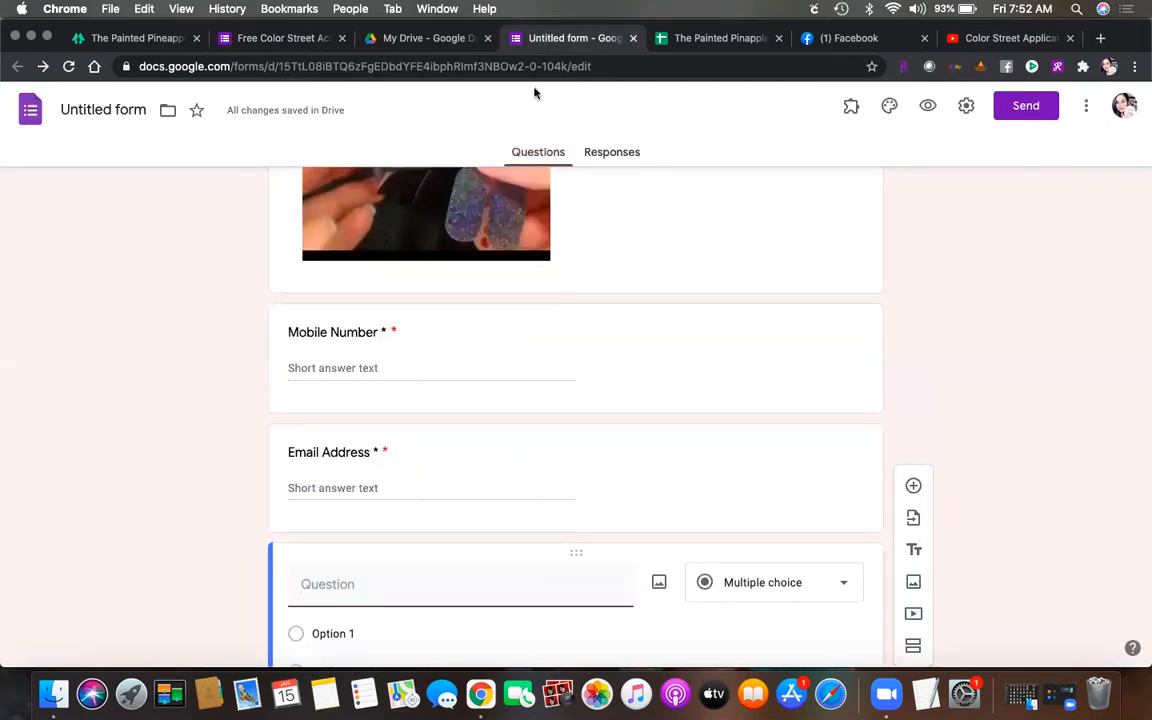
key("super+v")
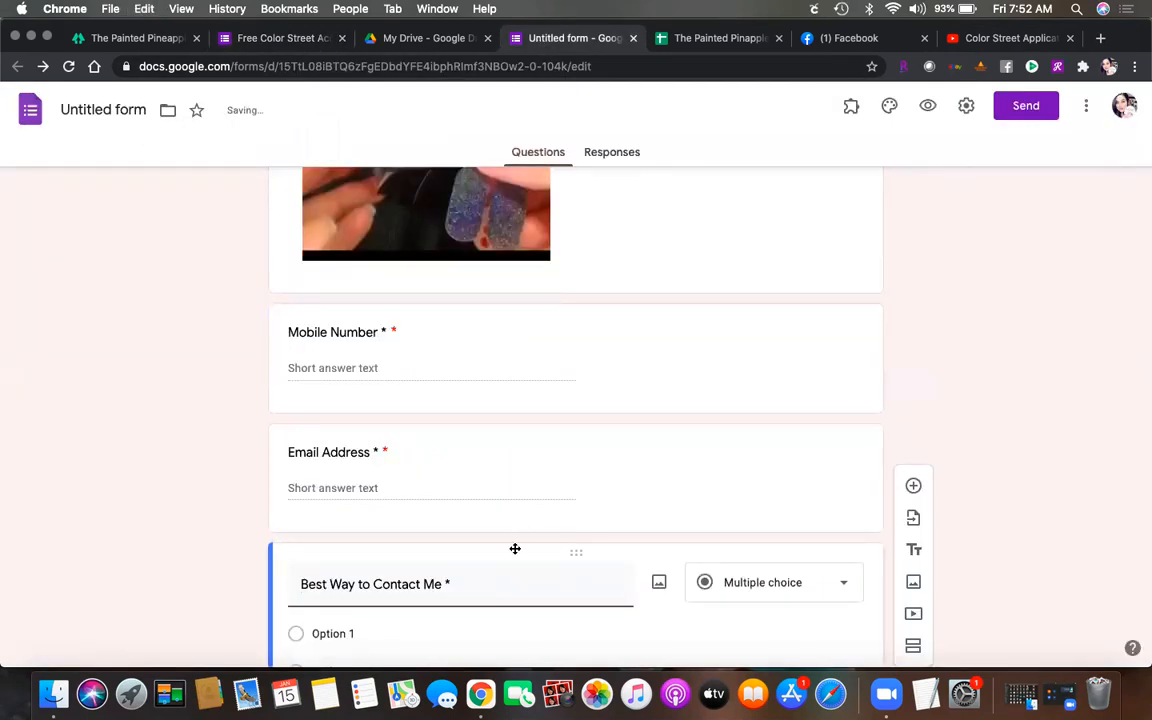
Step: Set the answer type of the Best Way to Contact Me question to Checkboxes
scroll(514, 548, "down", 3)
left_click(747, 447)
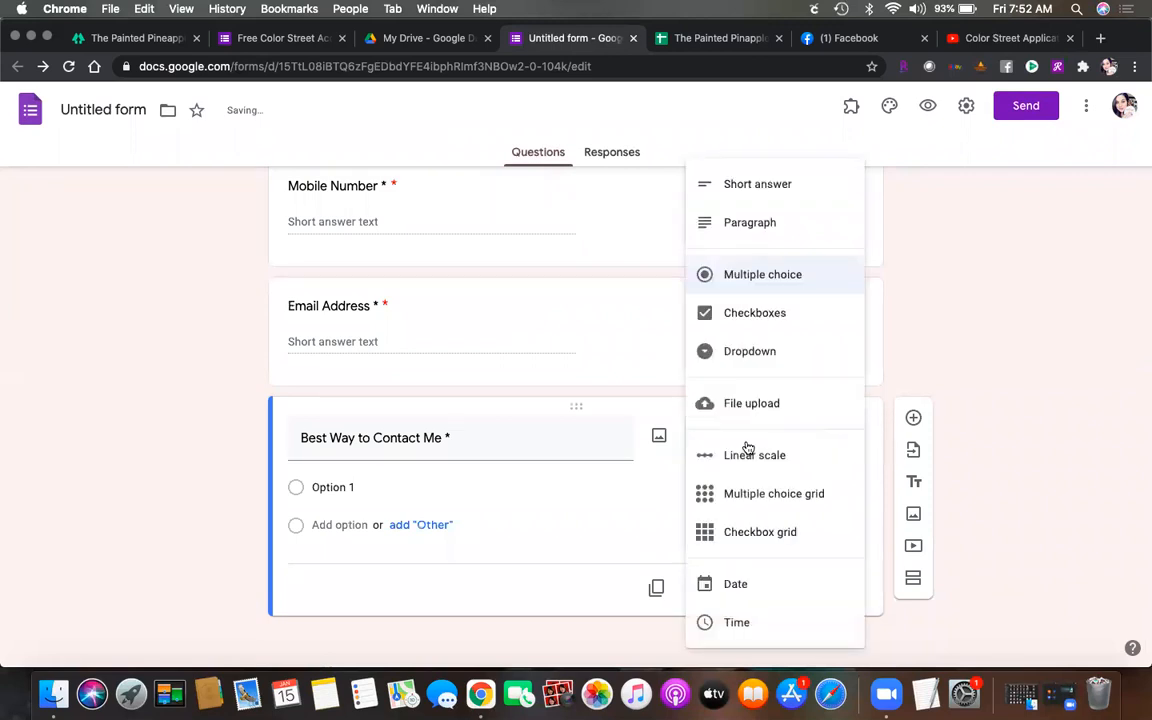
left_click(746, 276)
left_click(322, 486)
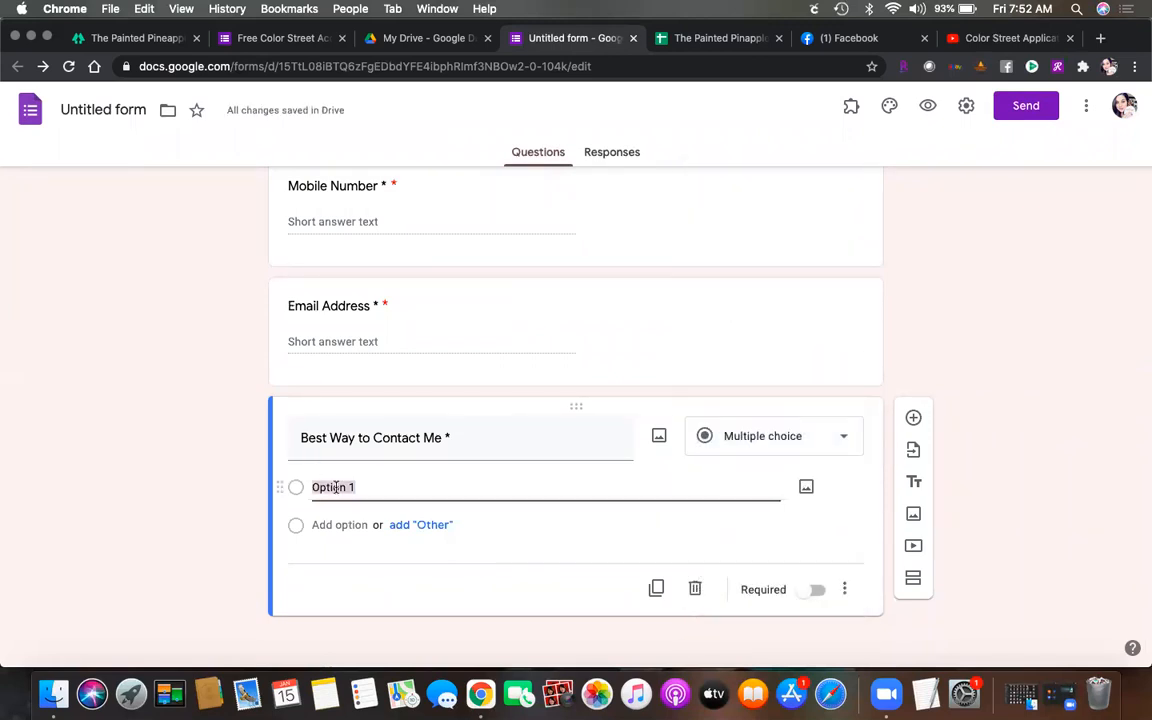
left_click(740, 434)
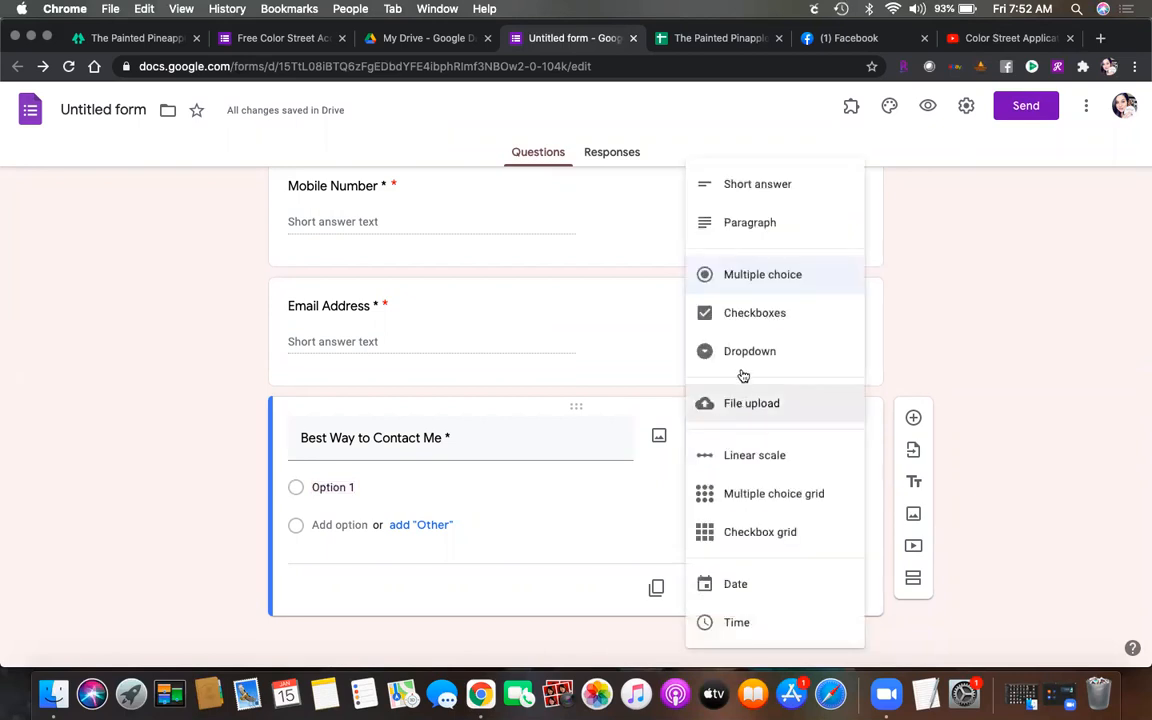
left_click(744, 318)
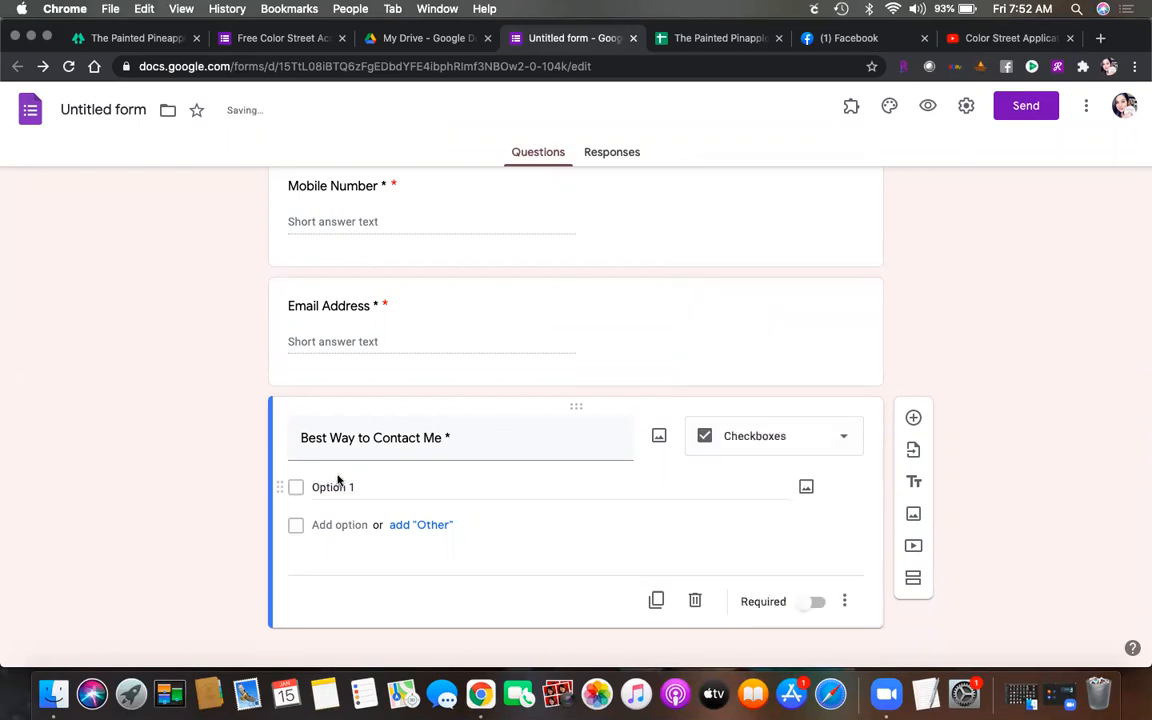
Step: Enter Text, Email and Call as the checkbox options for Best Way to Contact Me and make the question required
left_click(350, 488)
type("Text")
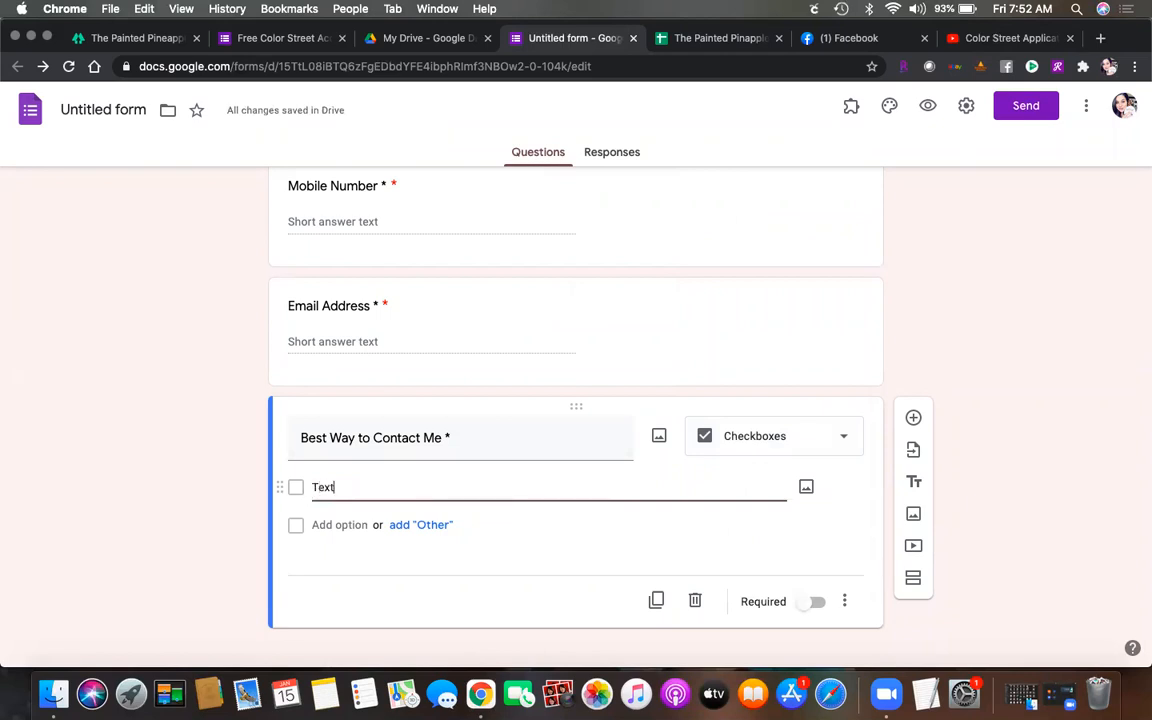
key("Return")
type("Email")
key("Return")
type("Call")
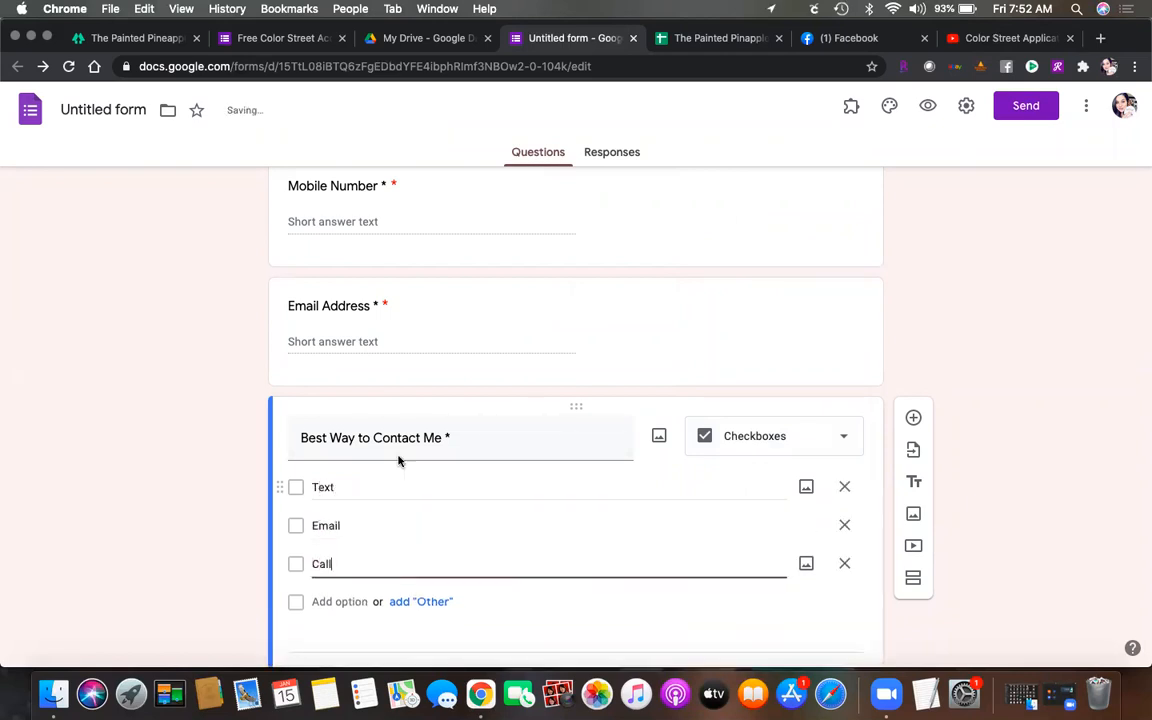
left_click(973, 400)
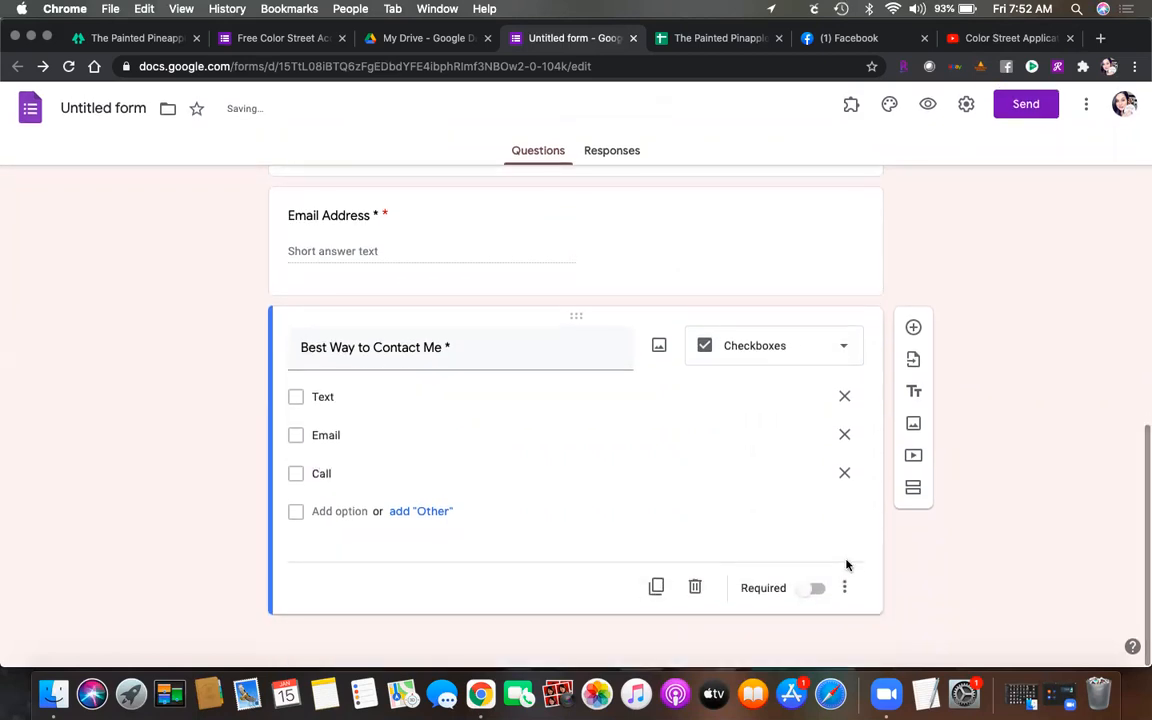
left_click(816, 590)
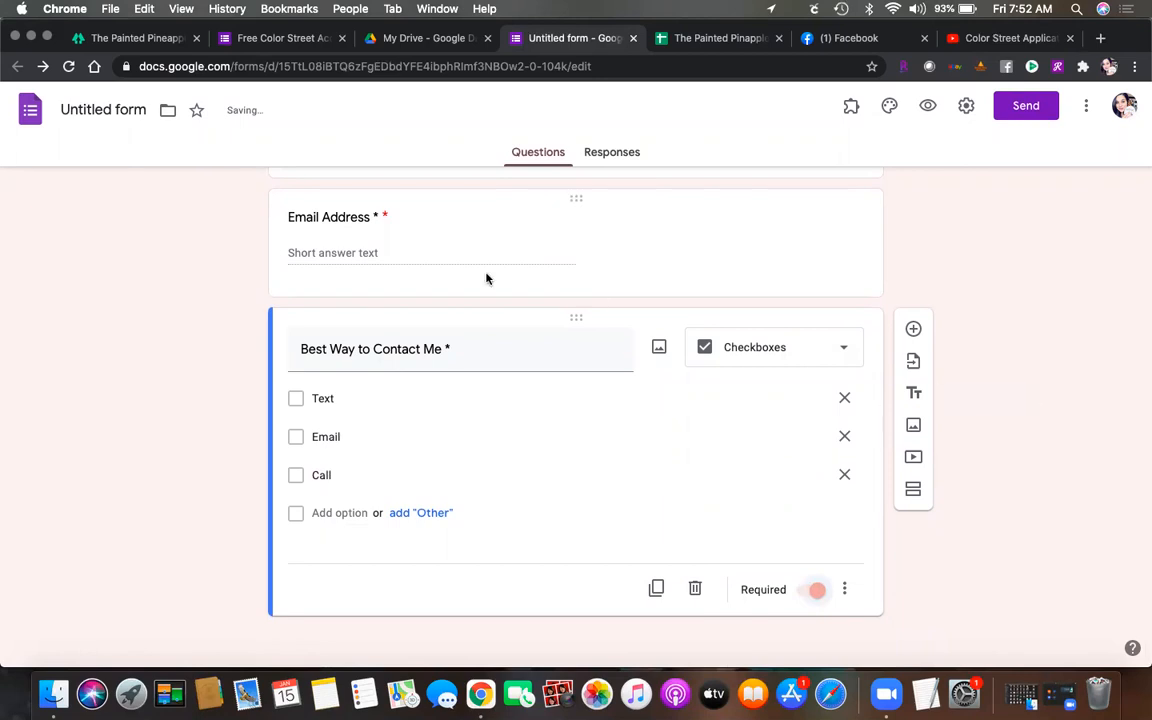
Step: Add a blank question below the Best Way to Contact Me question
scroll(486, 276, "up", 3)
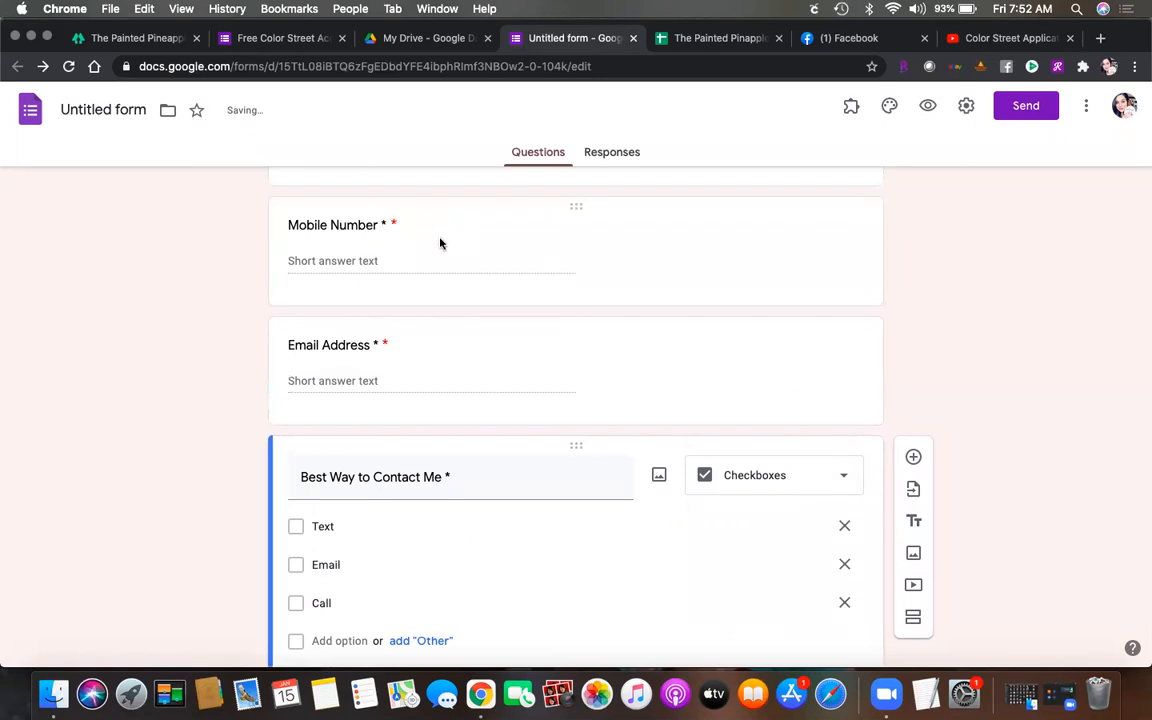
scroll(673, 290, "down", 3)
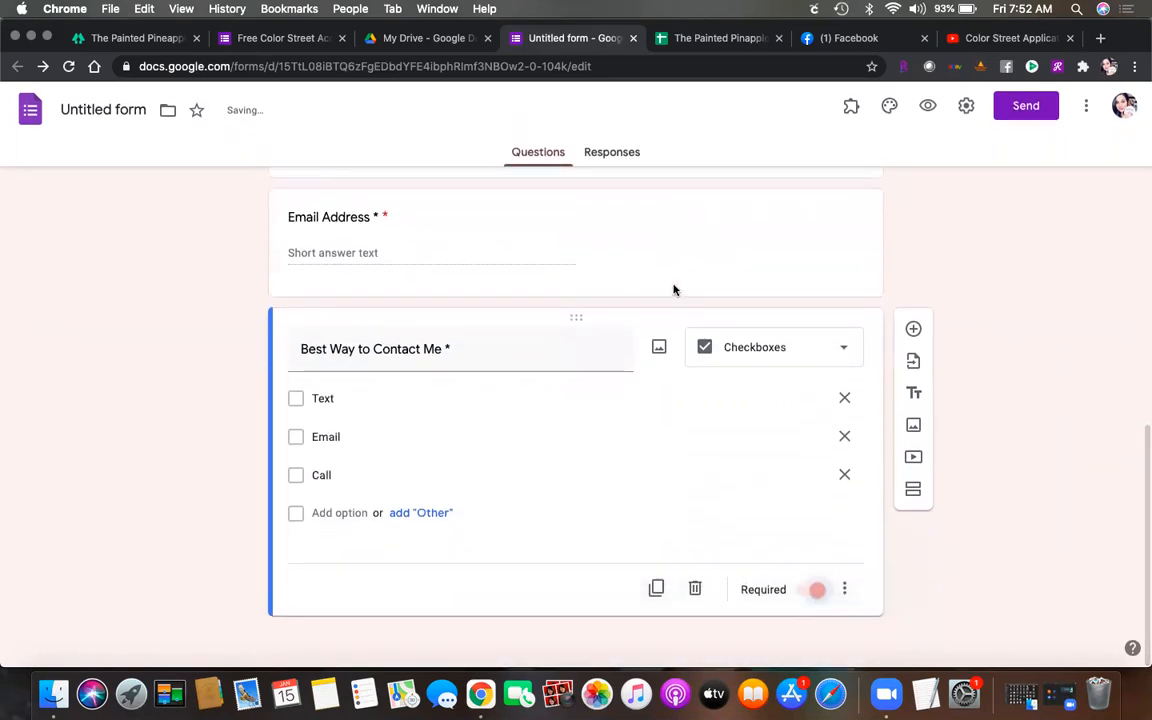
left_click(912, 332)
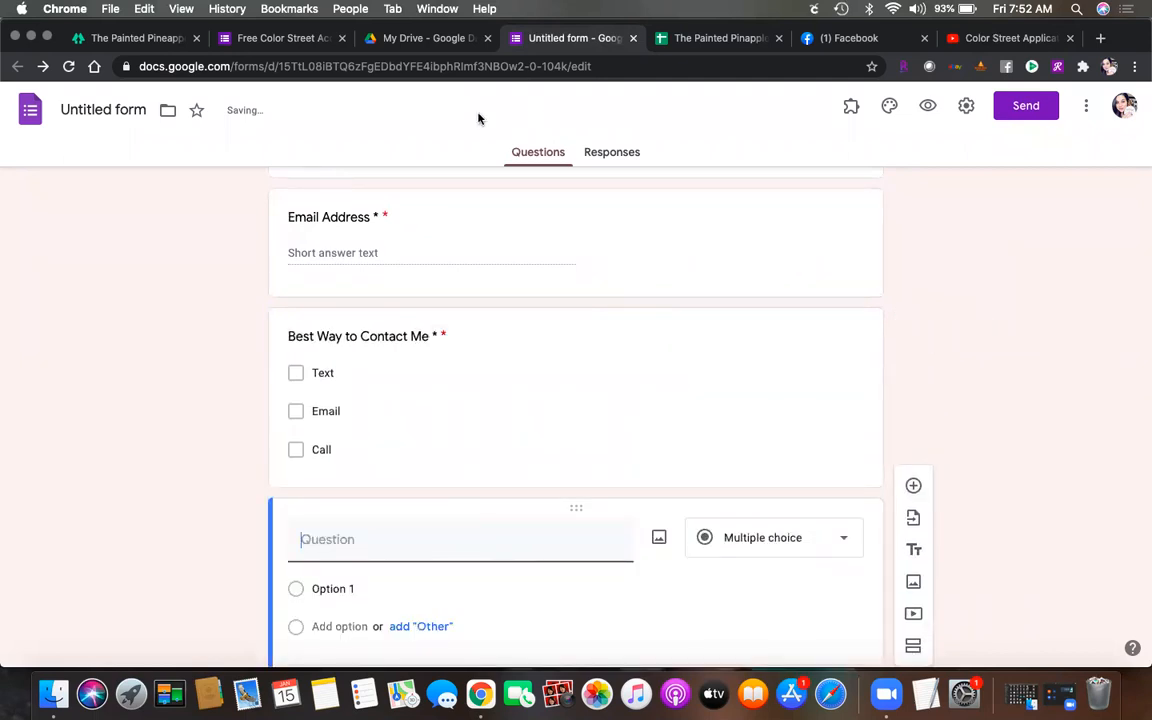
Step: Copy the Shipping Address heading from the existing form, paste it as the blank question's title and make the question required
left_click(405, 47)
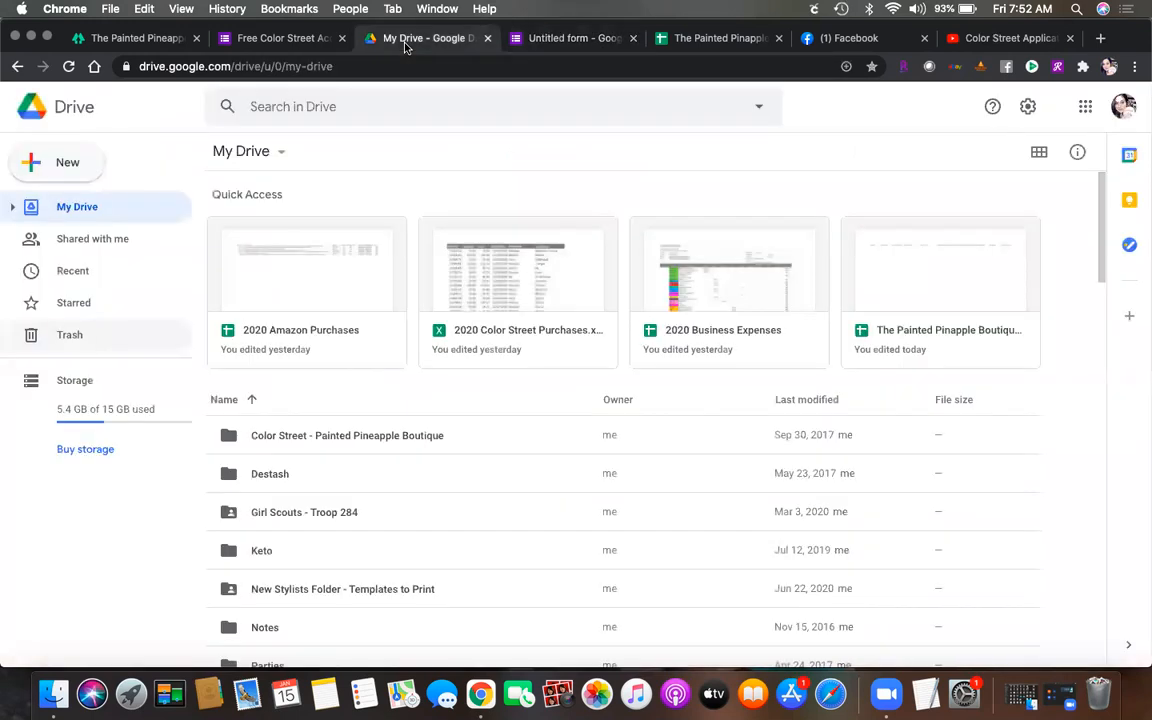
left_click(257, 42)
scroll(455, 375, "down", 3)
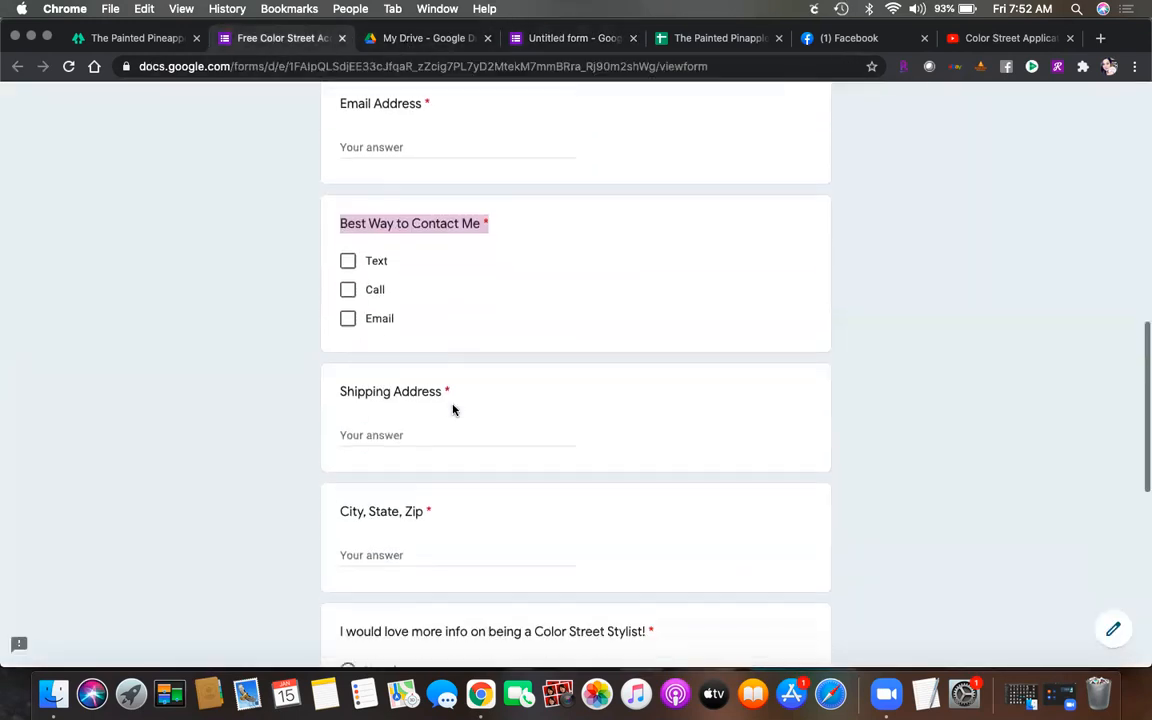
left_click_drag(459, 378, 342, 374)
key("super+c")
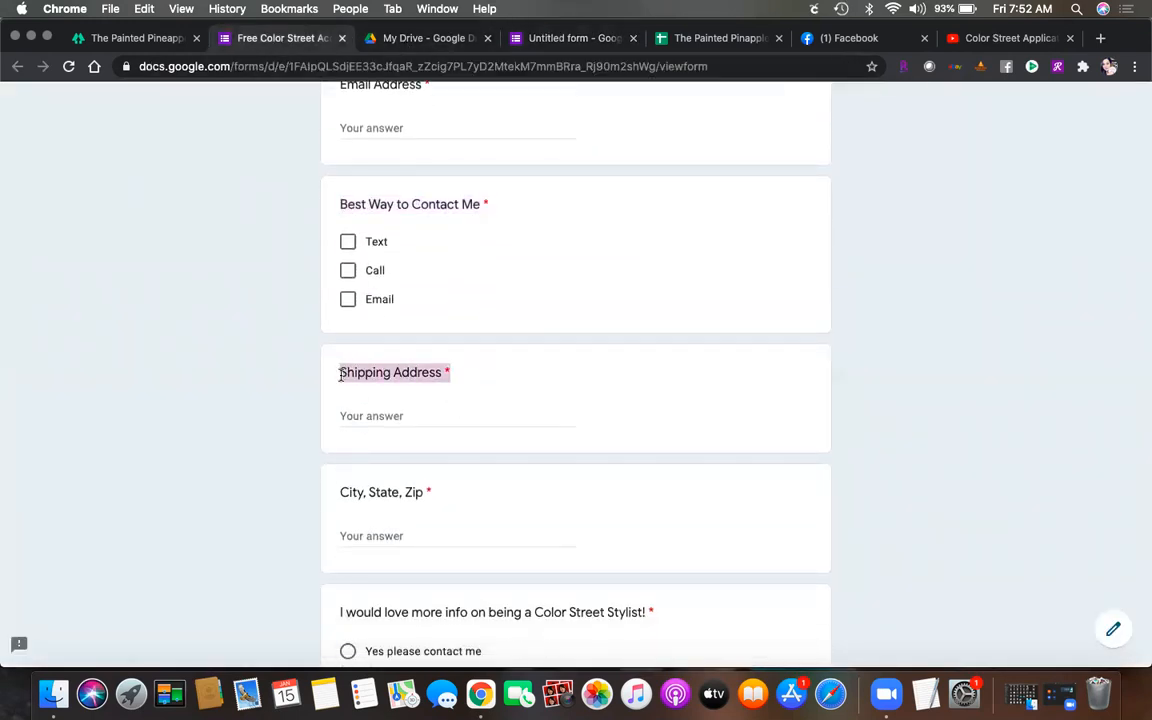
left_click(550, 40)
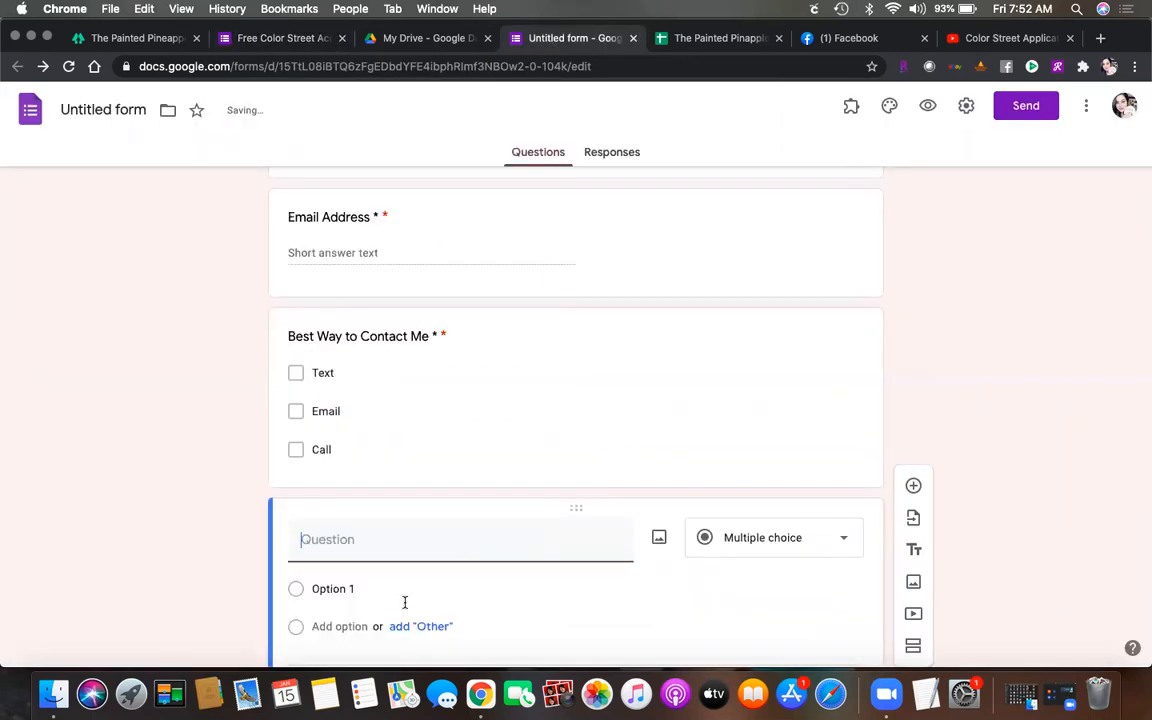
key("super+v")
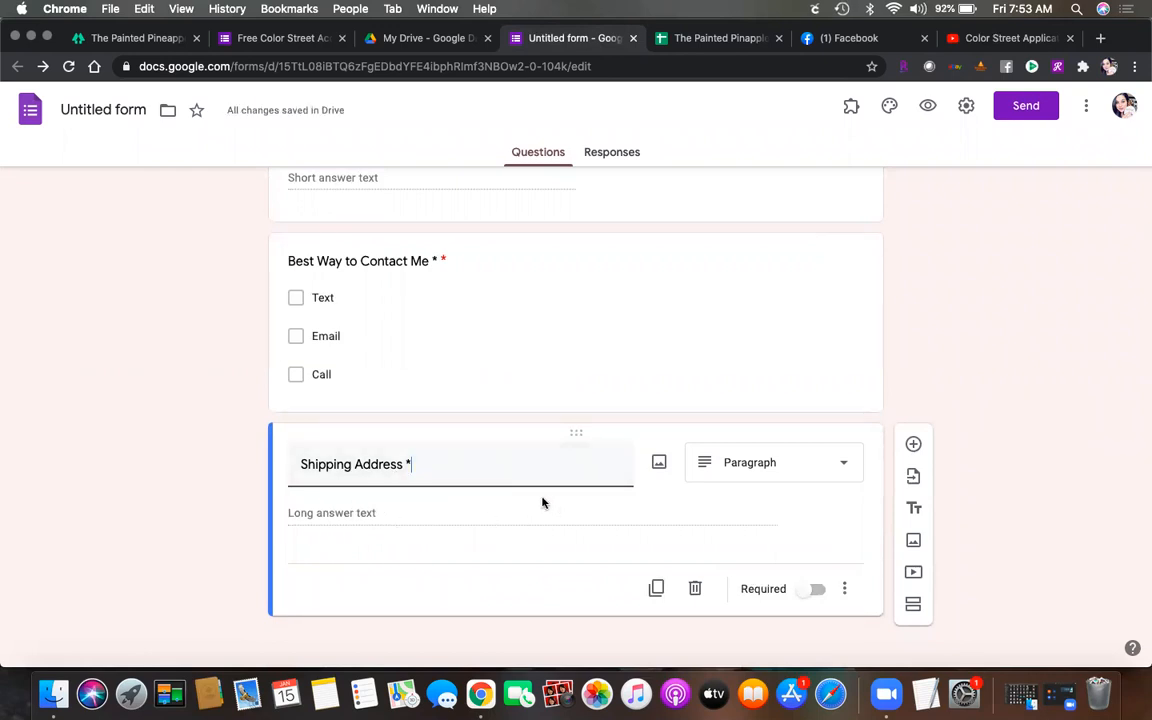
left_click(815, 591)
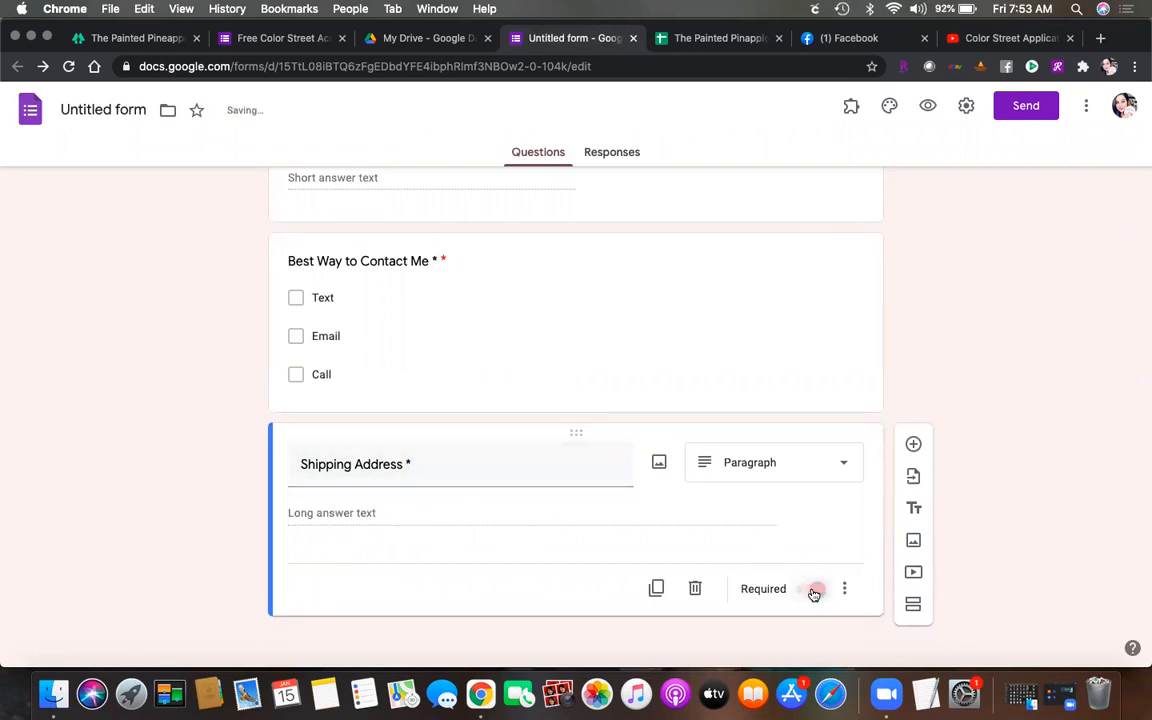
Step: Add a question below Shipping Address and title it "I would love more info on being a Color Street Stylist!", copied from the existing form
left_click(911, 446)
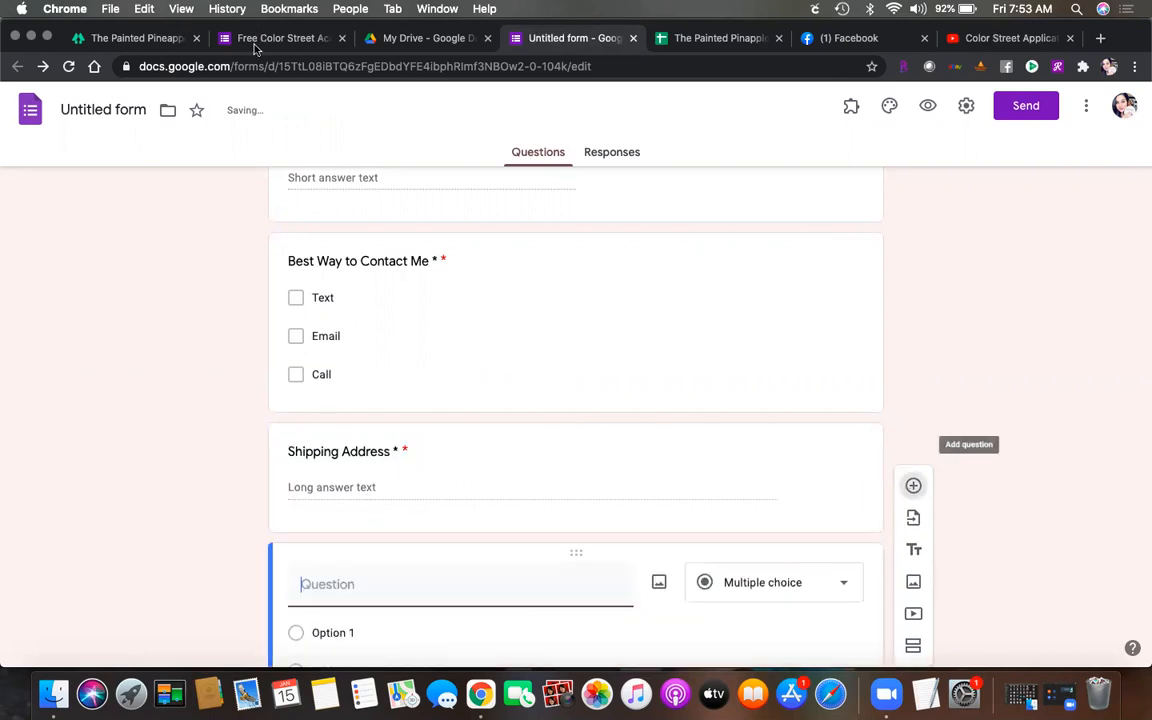
left_click(232, 40)
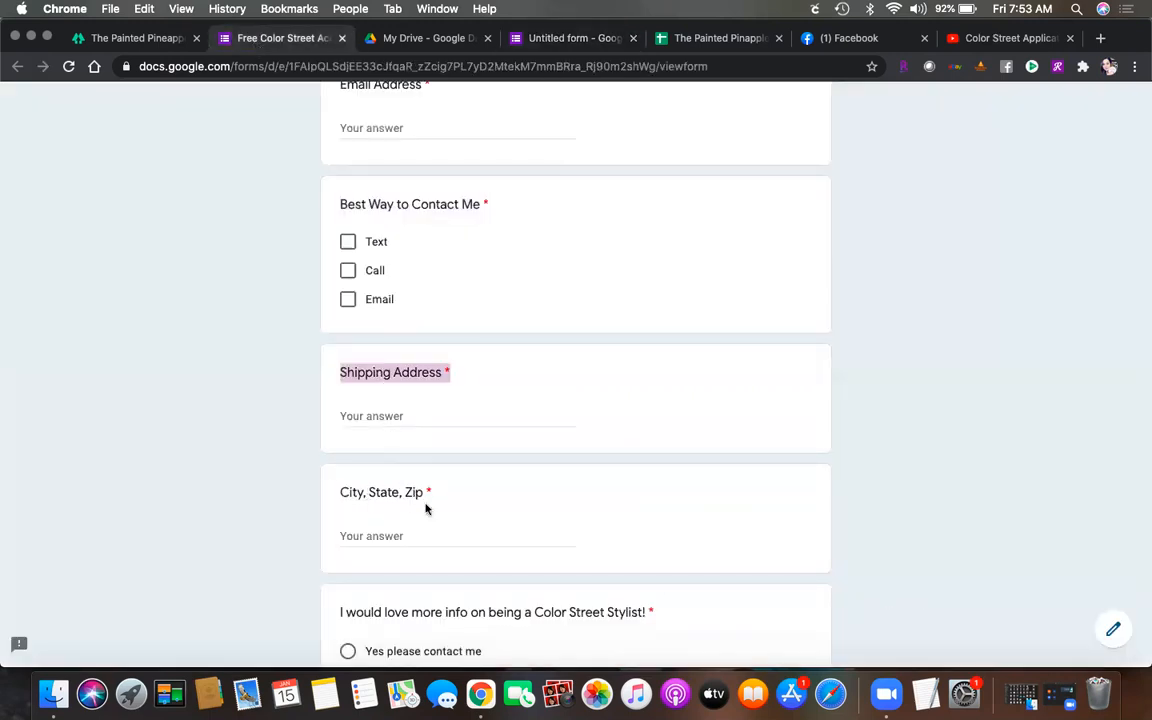
scroll(437, 485, "down", 3)
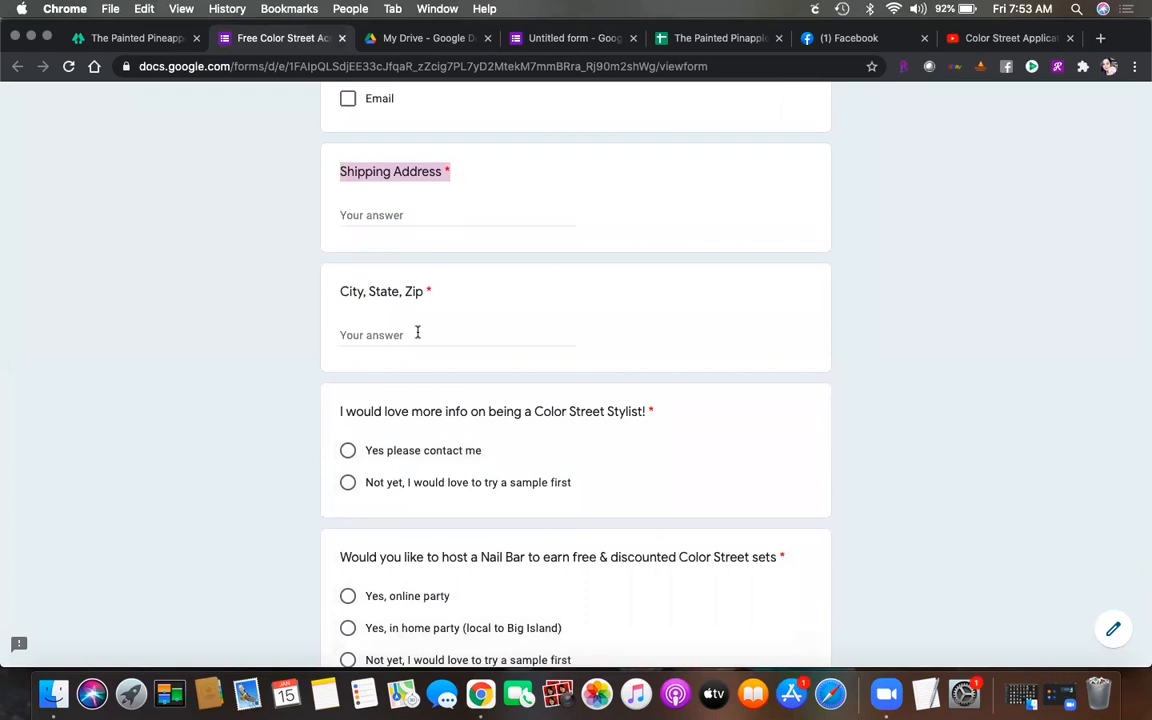
scroll(454, 441, "down", 2)
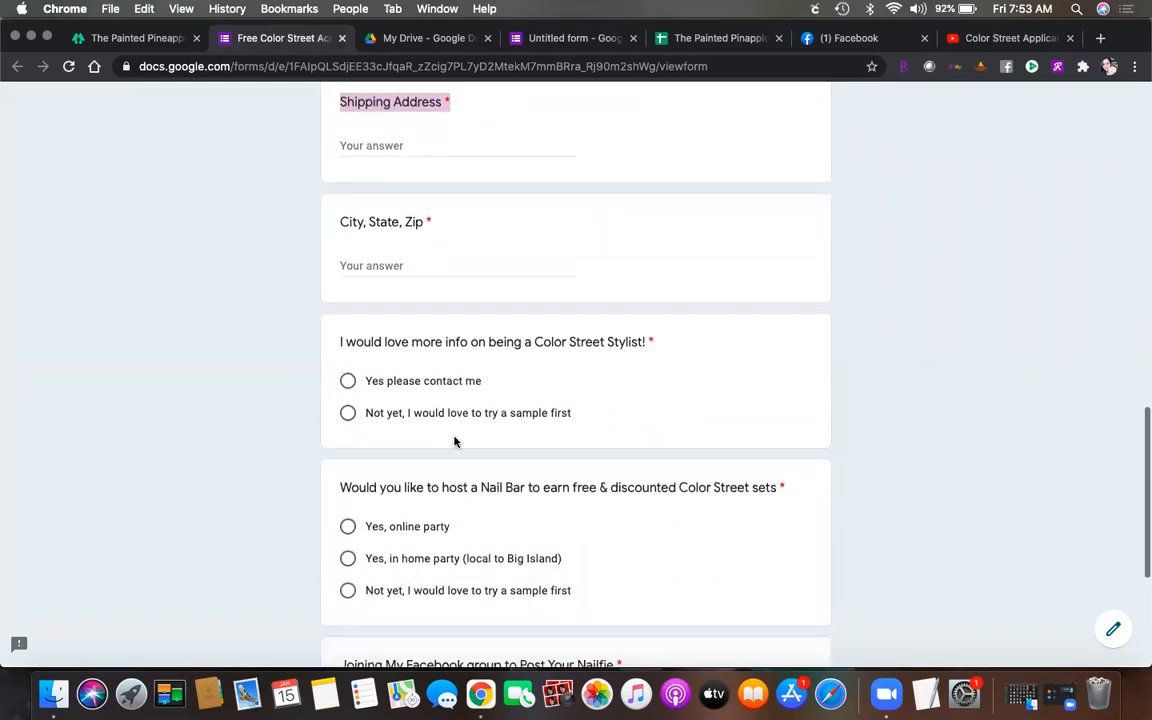
left_click_drag(661, 321, 309, 319)
key("super+c")
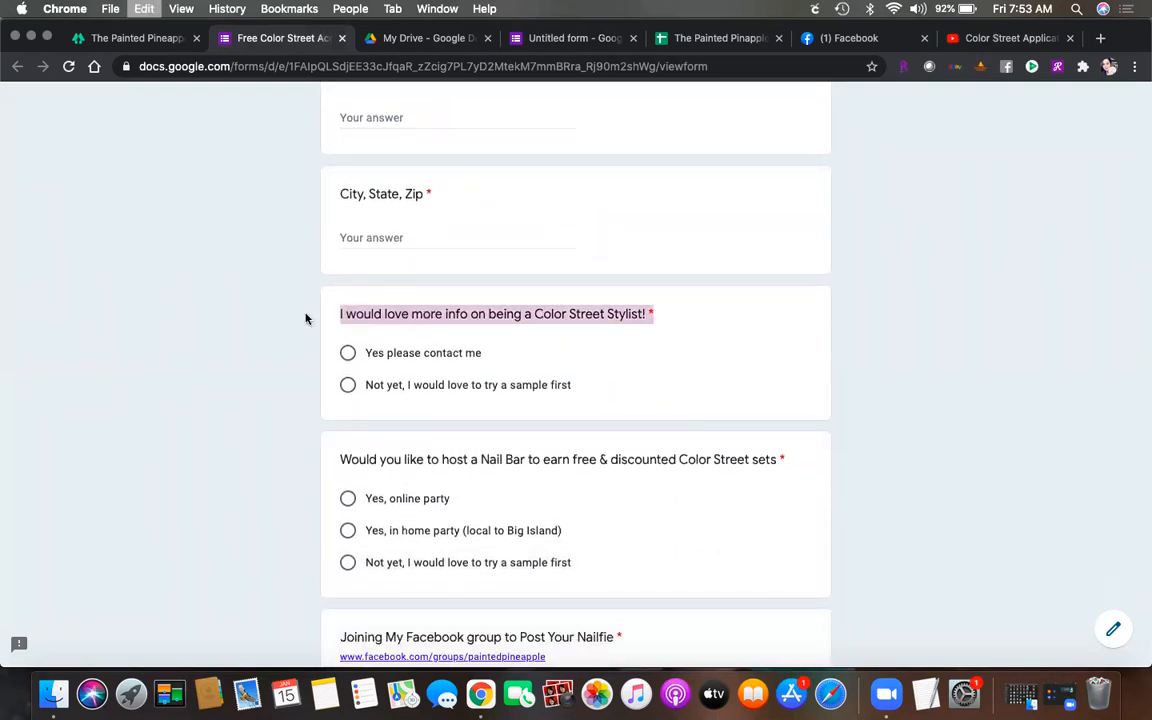
left_click(535, 45)
scroll(499, 425, "down", 3)
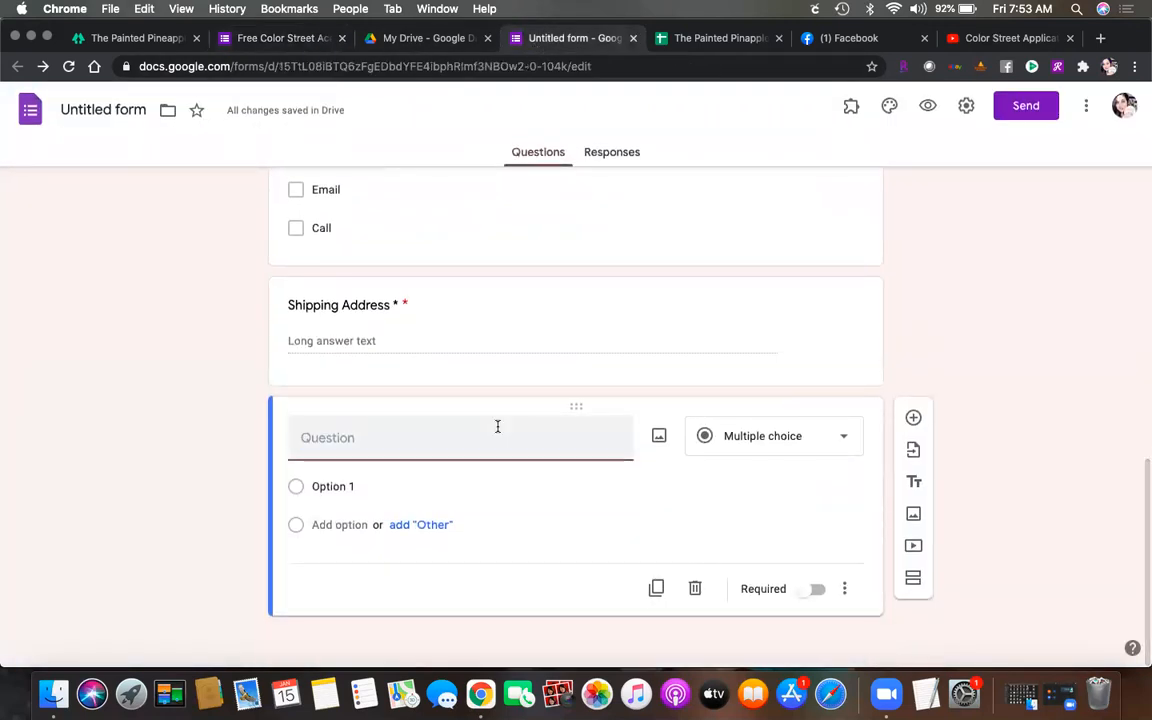
key("super+v")
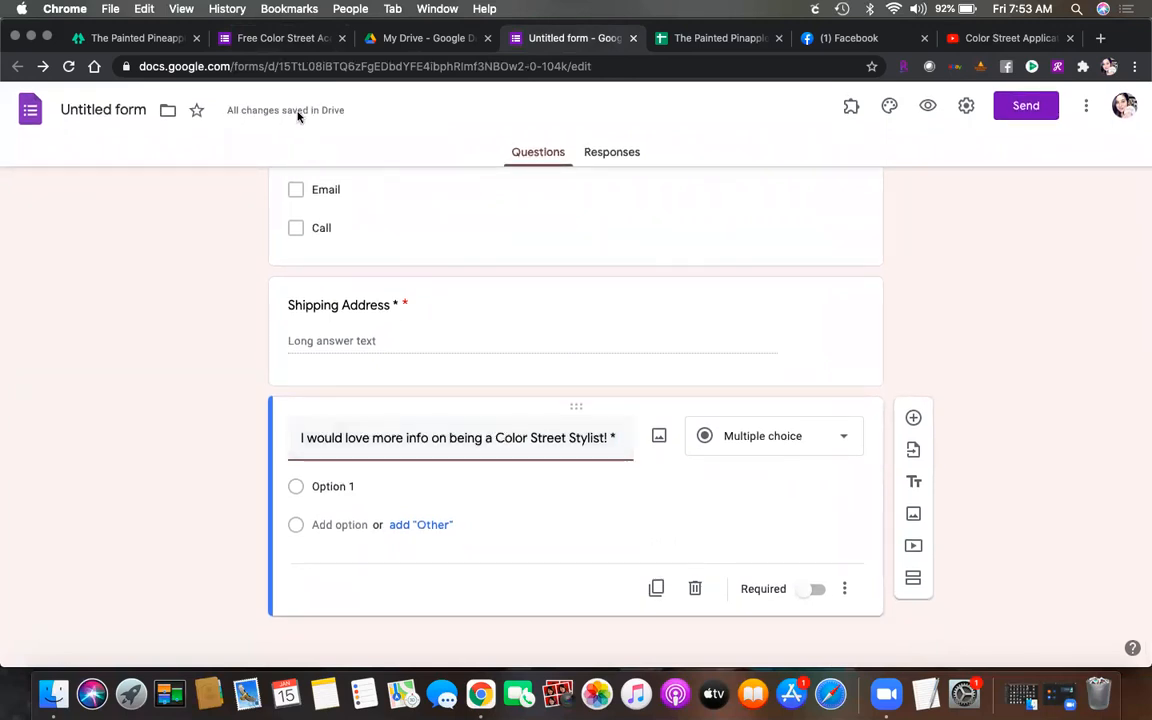
Step: Copy "Yes please contact me" from the existing form and paste it as the Color Street Stylist question's first option
left_click(256, 37)
left_click_drag(480, 356, 367, 361)
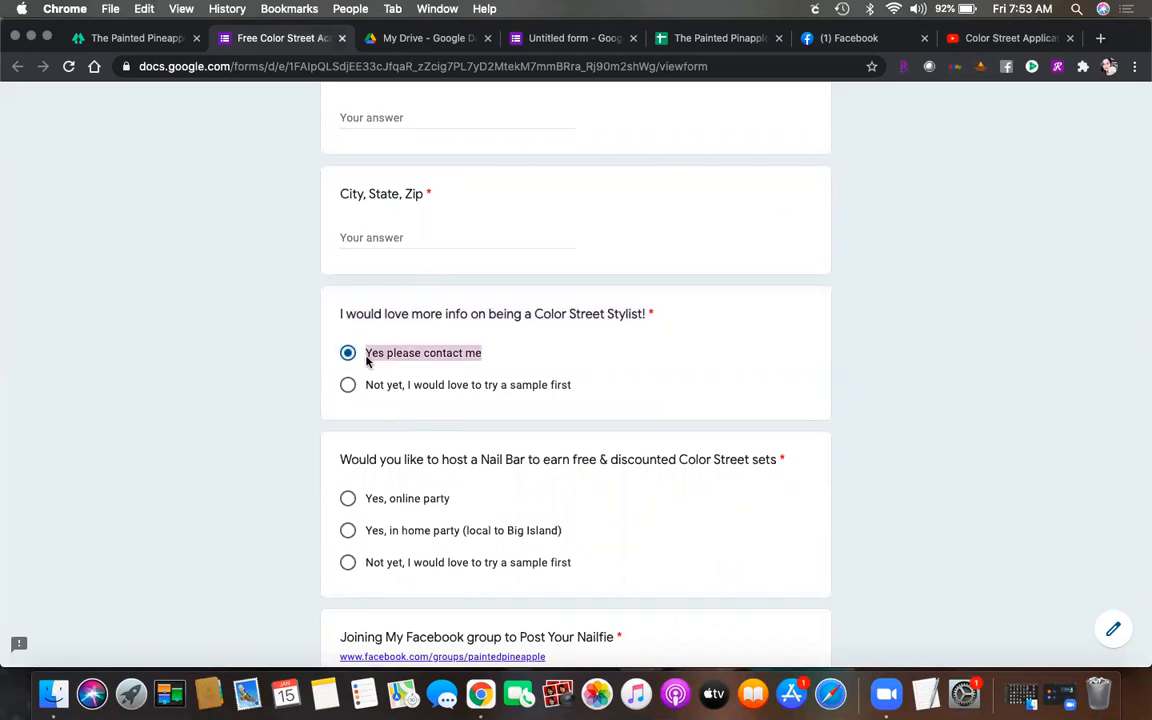
left_click(543, 45)
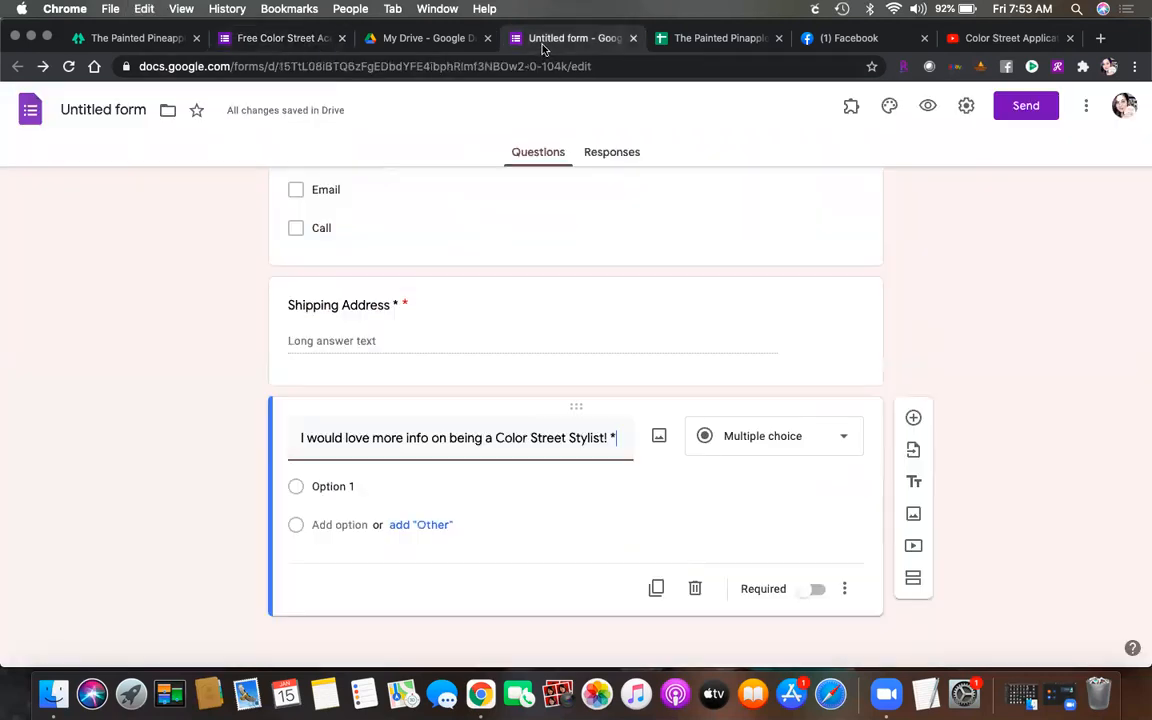
left_click(347, 486)
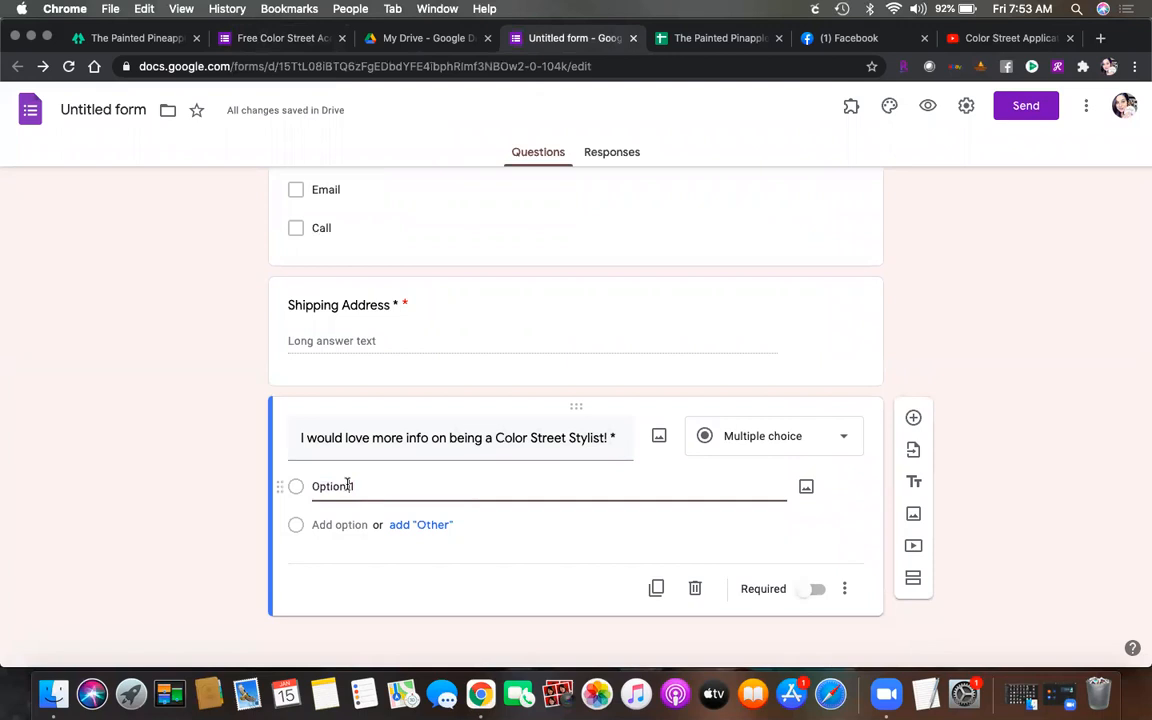
key("super+v")
left_click_drag(474, 487, 303, 488)
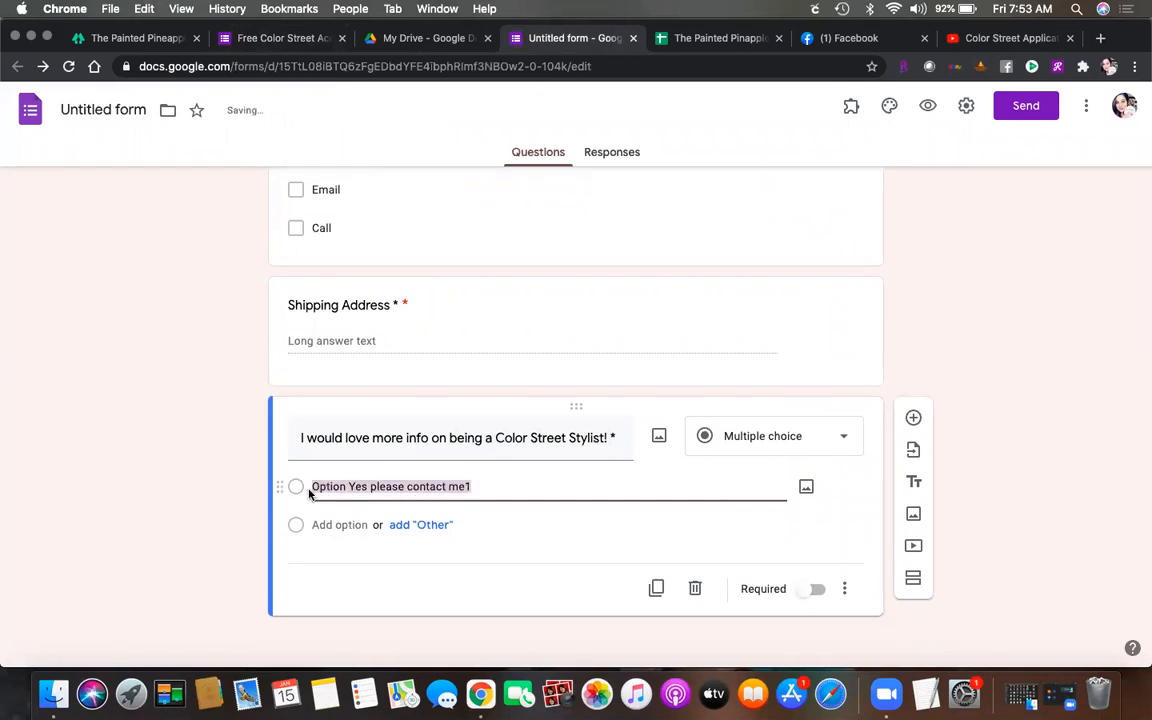
key("super+v")
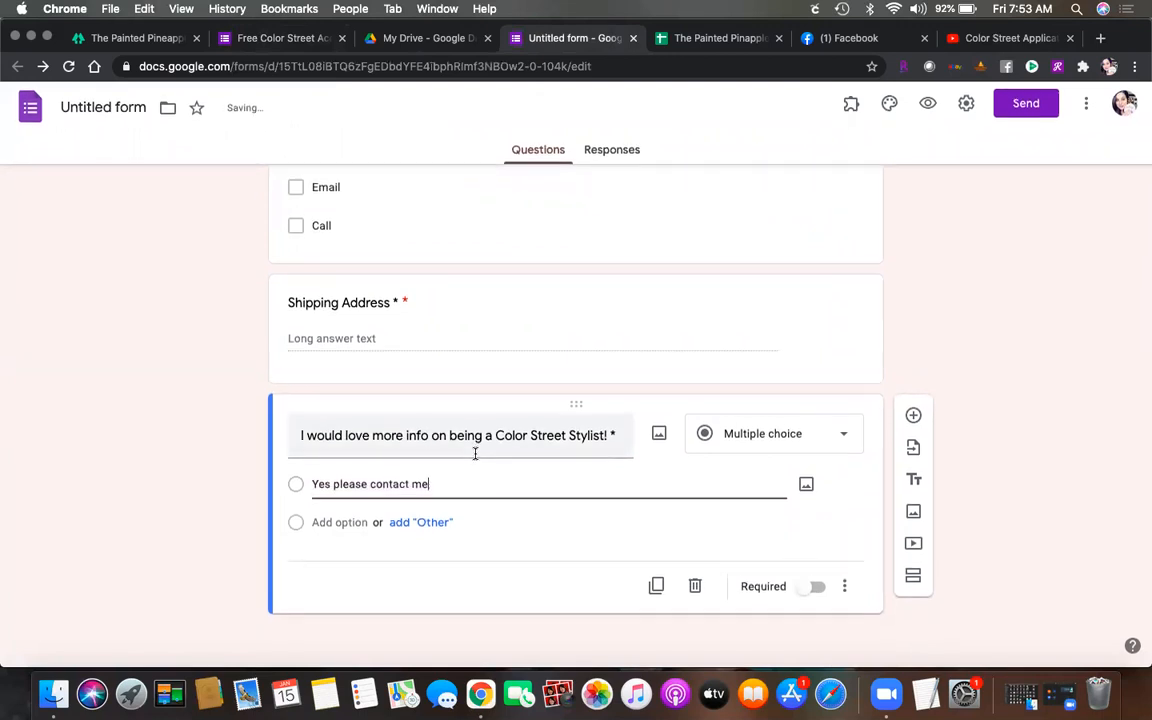
Step: Add the copied answer "Not yet, I would love to try a sample first" as the Stylist question's second option and make the question required
left_click(343, 527)
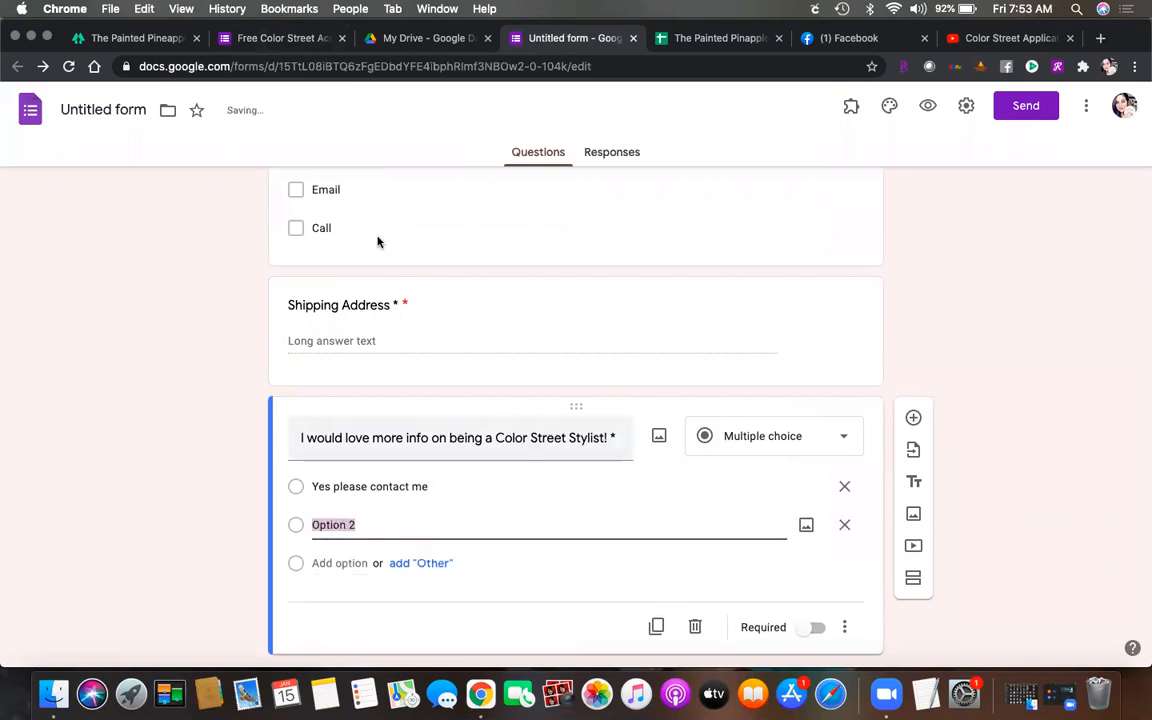
left_click(224, 38)
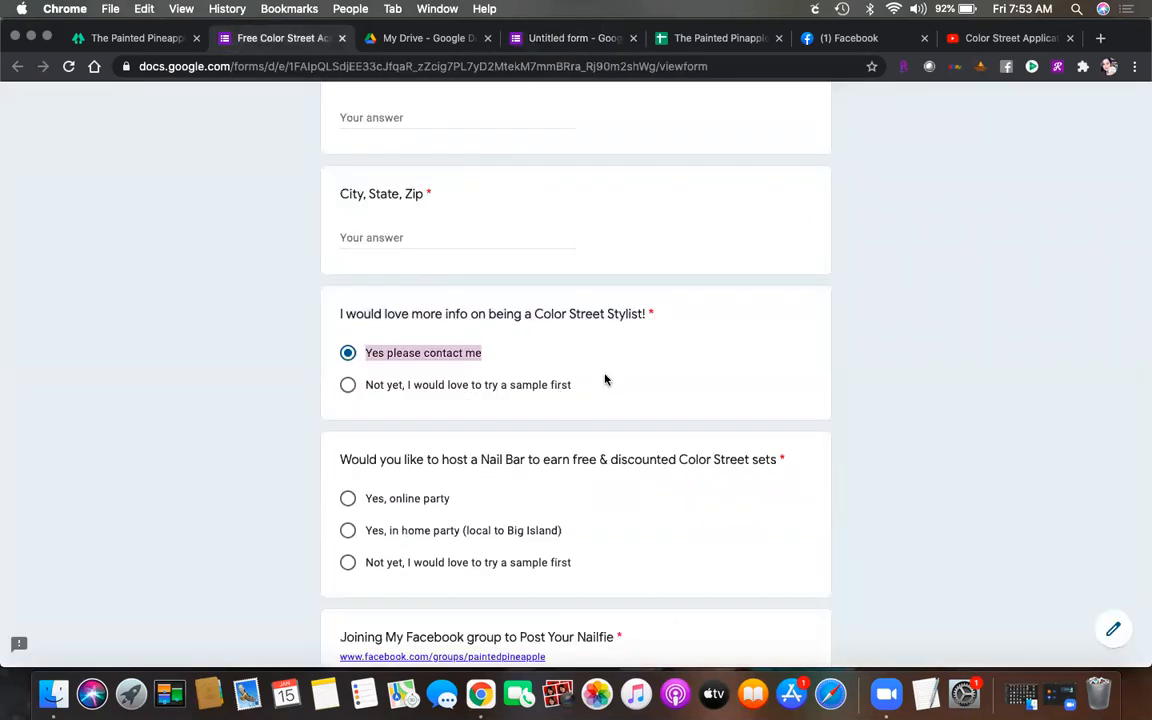
left_click_drag(581, 393, 366, 391)
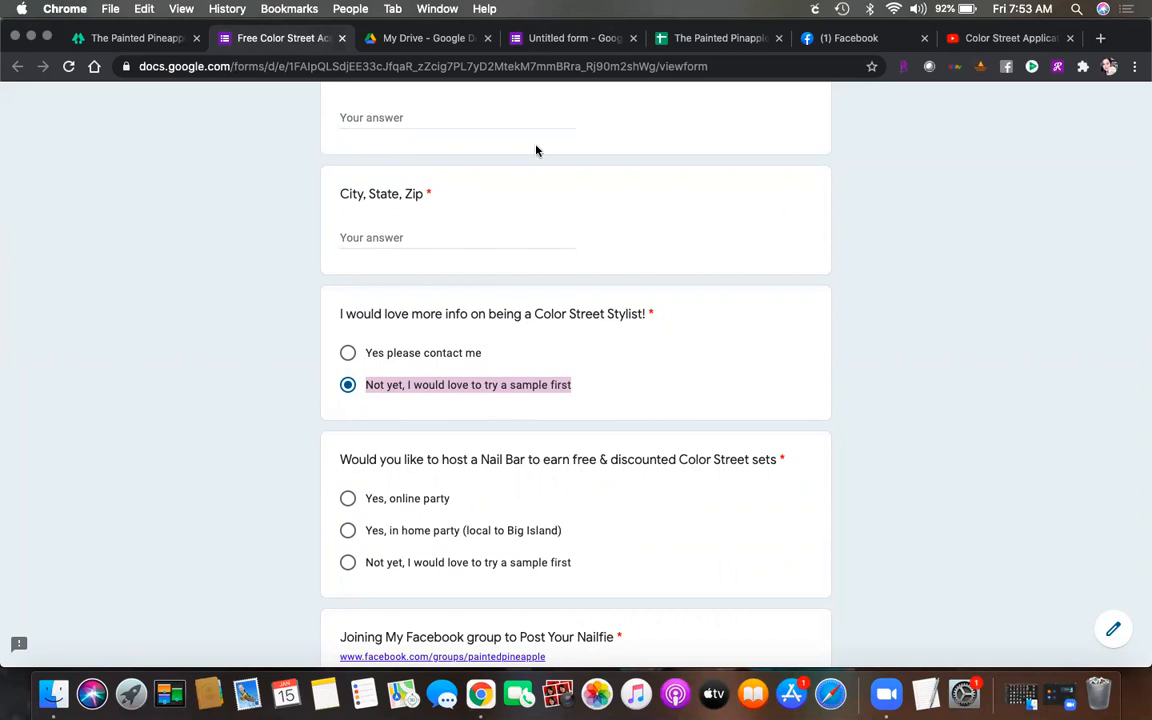
left_click(557, 45)
left_click(363, 524)
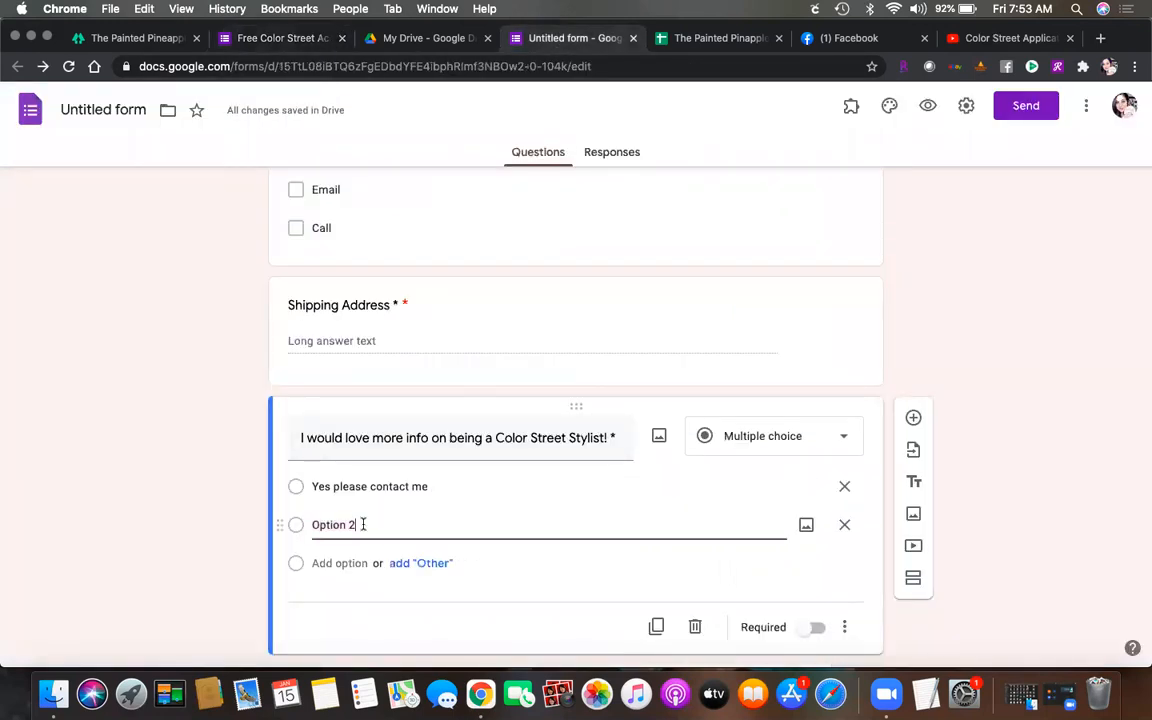
left_click_drag(350, 524, 298, 524)
key("super+v")
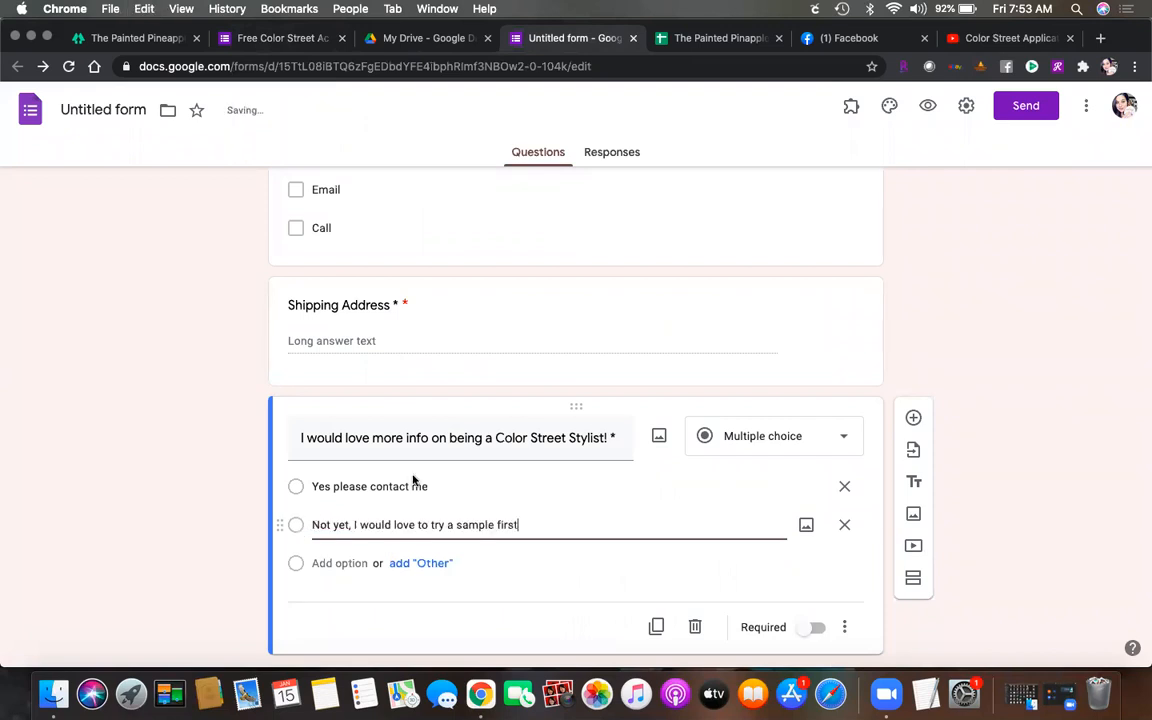
scroll(465, 483, "down", 1)
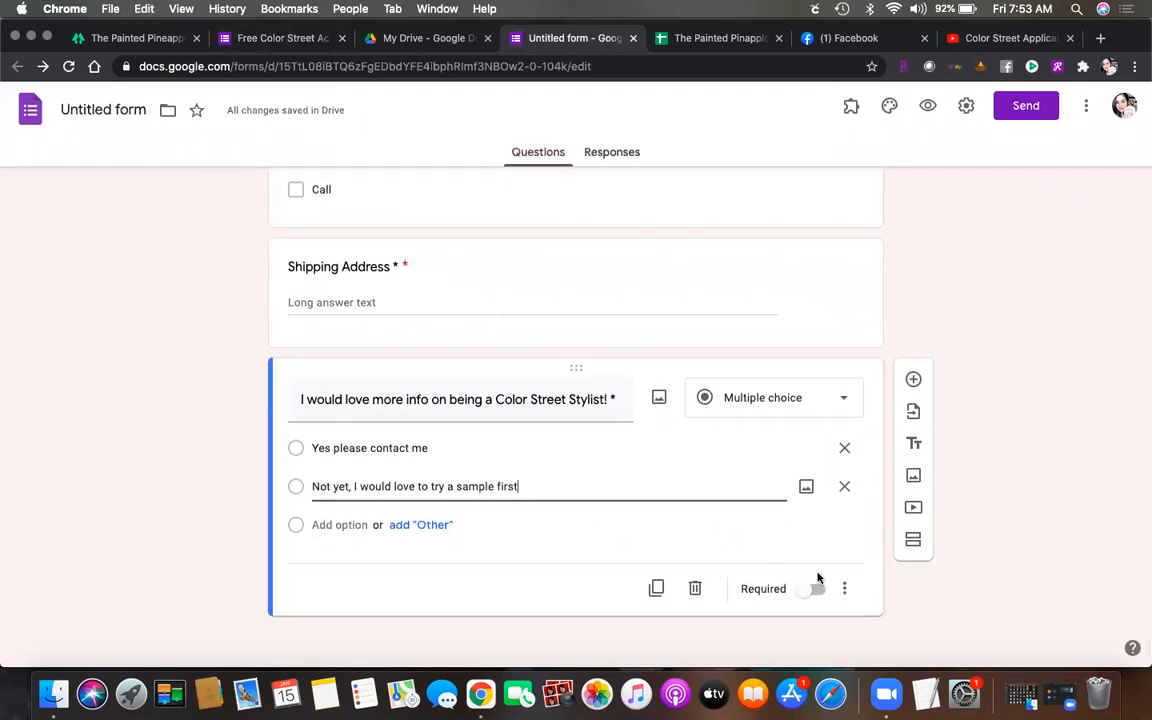
left_click(812, 590)
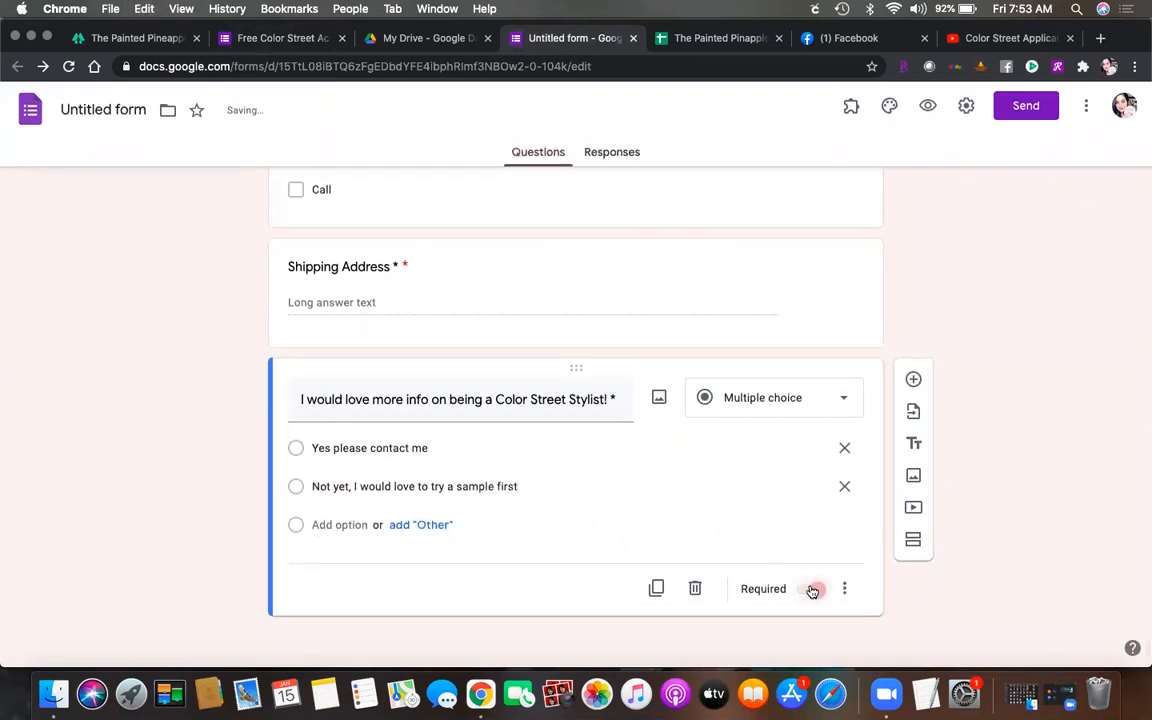
Step: Add another question titled "Would you like to host a Nail Bar to earn free & discounted Color Street sets", copied from the existing form
left_click(913, 379)
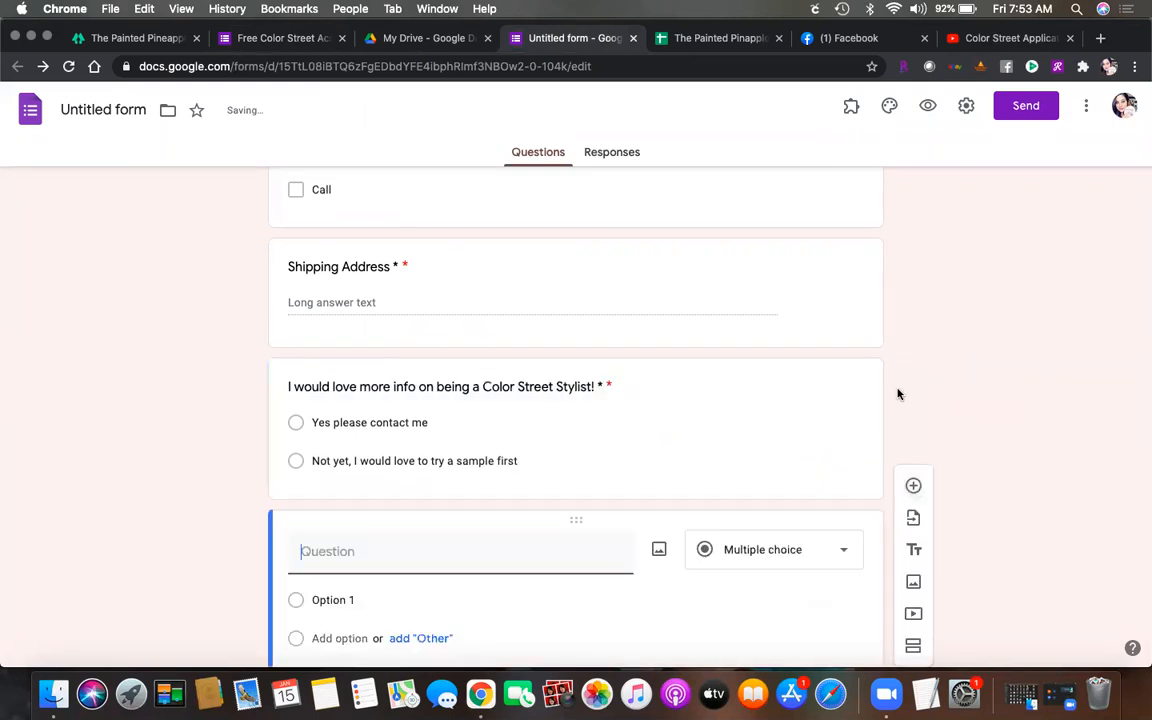
left_click(255, 37)
scroll(393, 449, "down", 3)
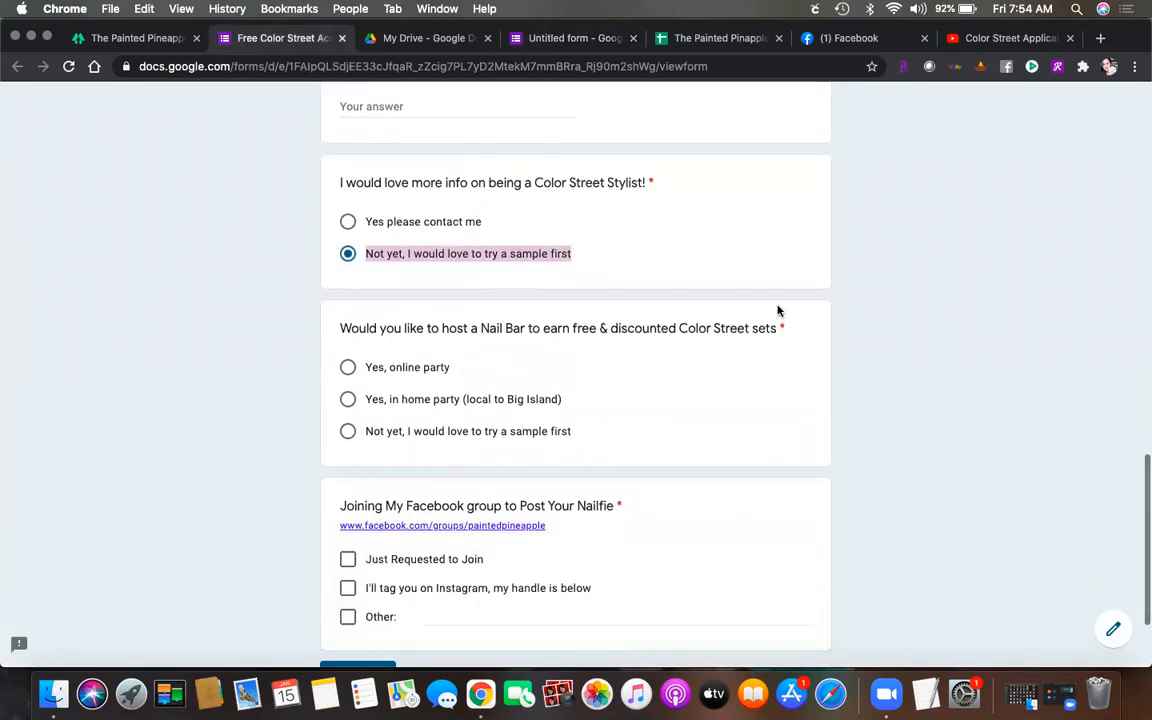
left_click_drag(785, 331, 339, 332)
key("super+c")
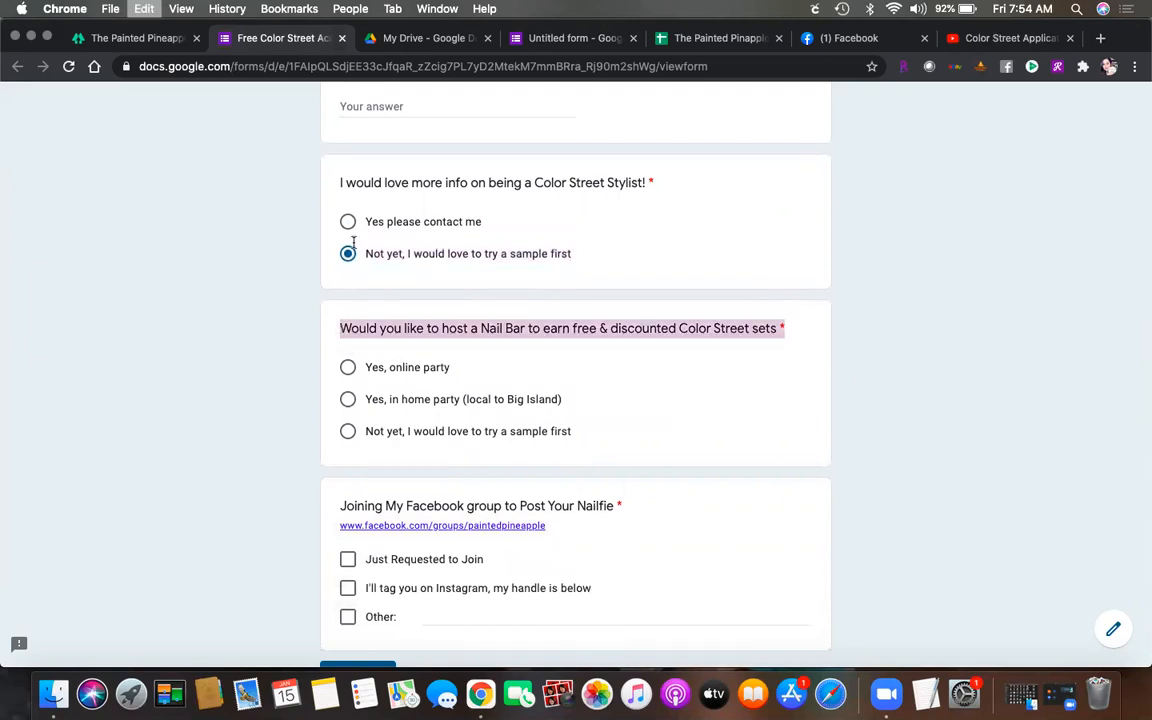
left_click(545, 39)
key("super+v")
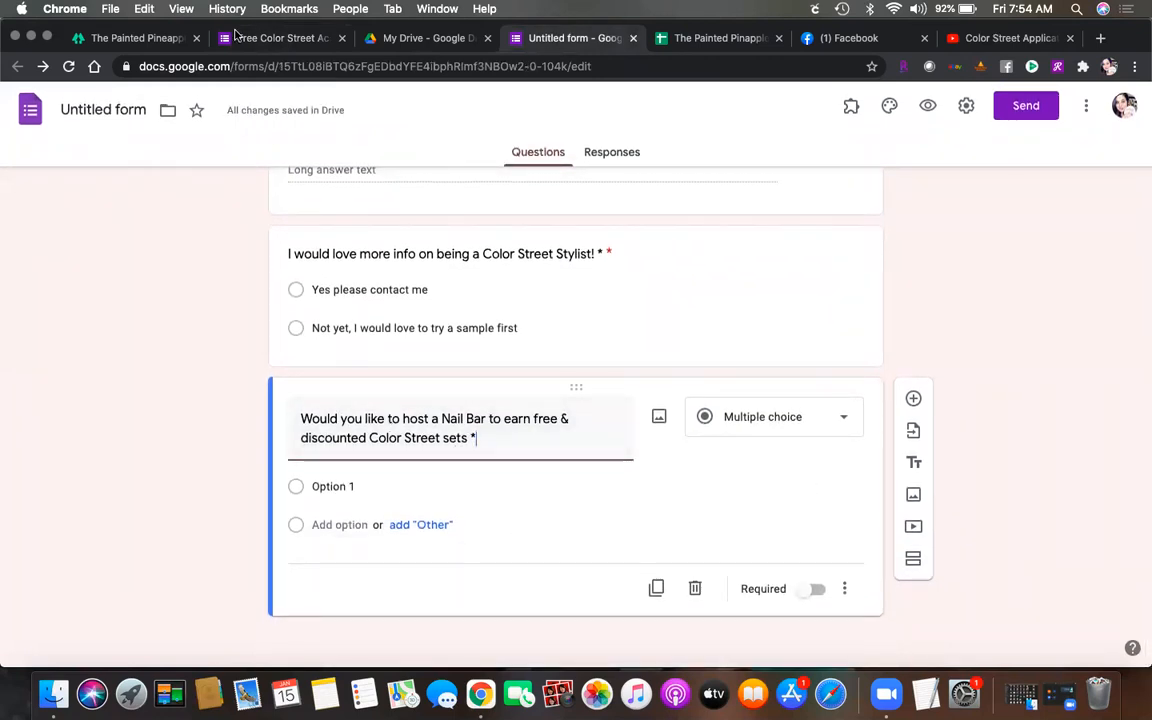
Step: Copy "Yes, online party" from the existing form and paste it as the Nail Bar question's first option
left_click(270, 38)
left_click_drag(463, 373, 362, 369)
left_click(545, 38)
left_click(327, 487)
key("super+v")
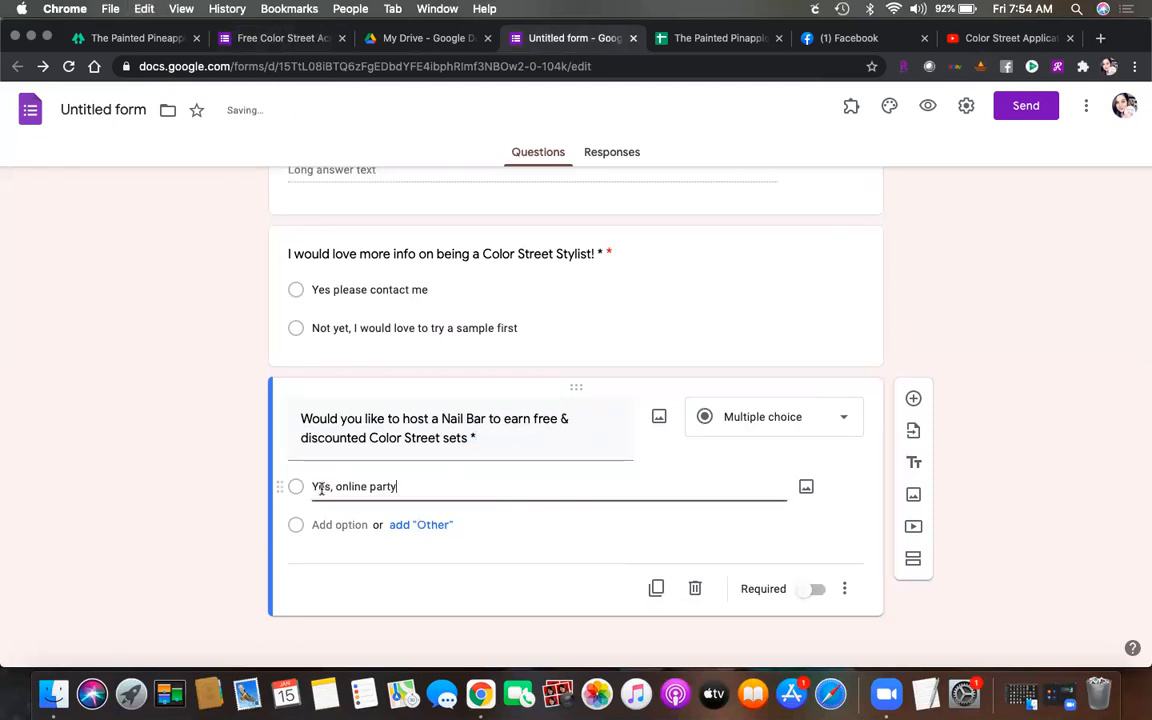
Step: Copy "Yes, in home party (local to Big Island)" from the existing form and add it as the Nail Bar question's second option
left_click(254, 40)
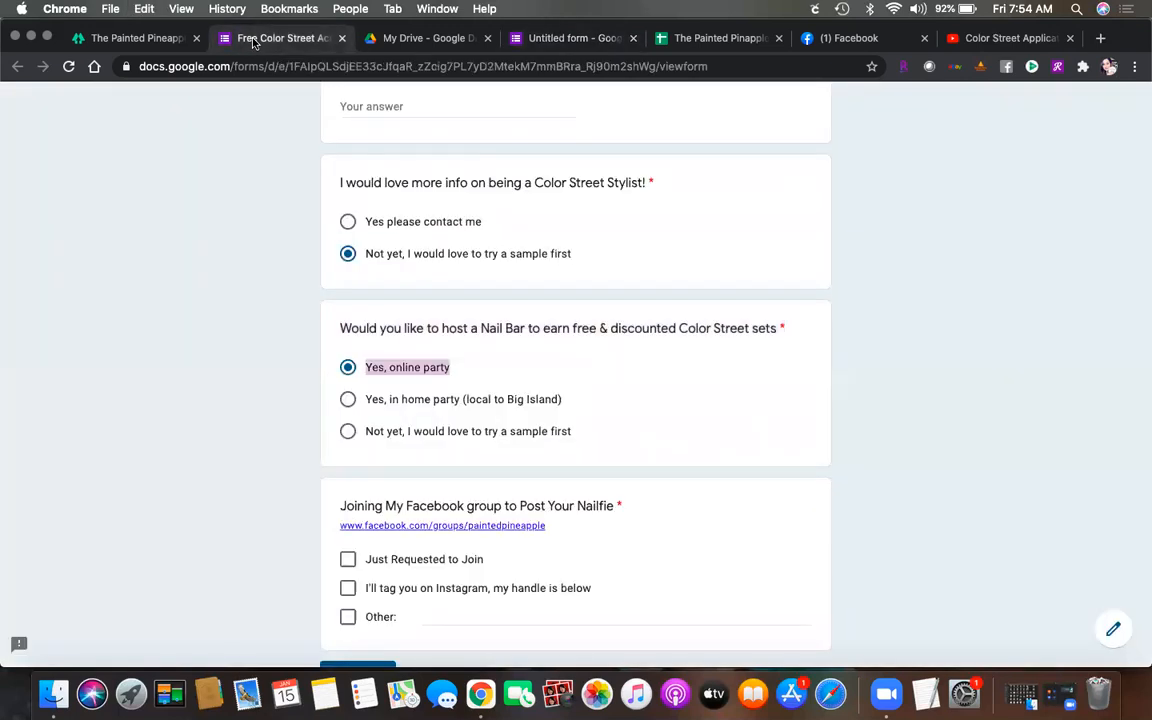
left_click_drag(568, 403, 369, 401)
key("super+c")
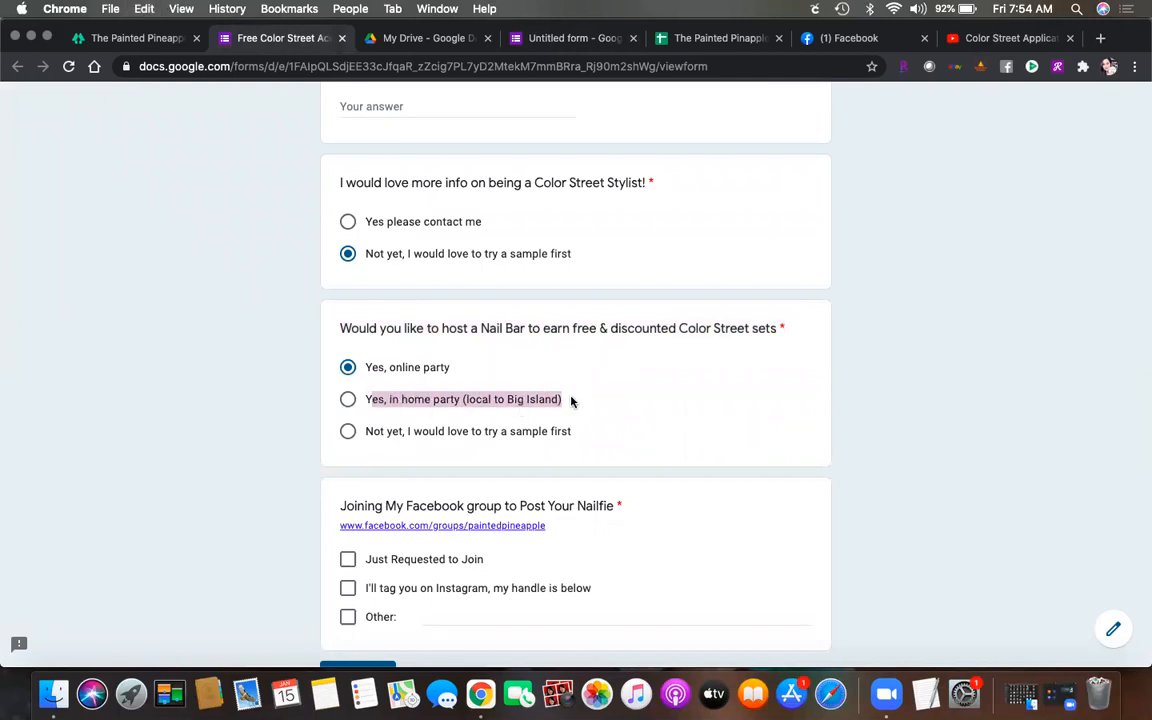
left_click(470, 401)
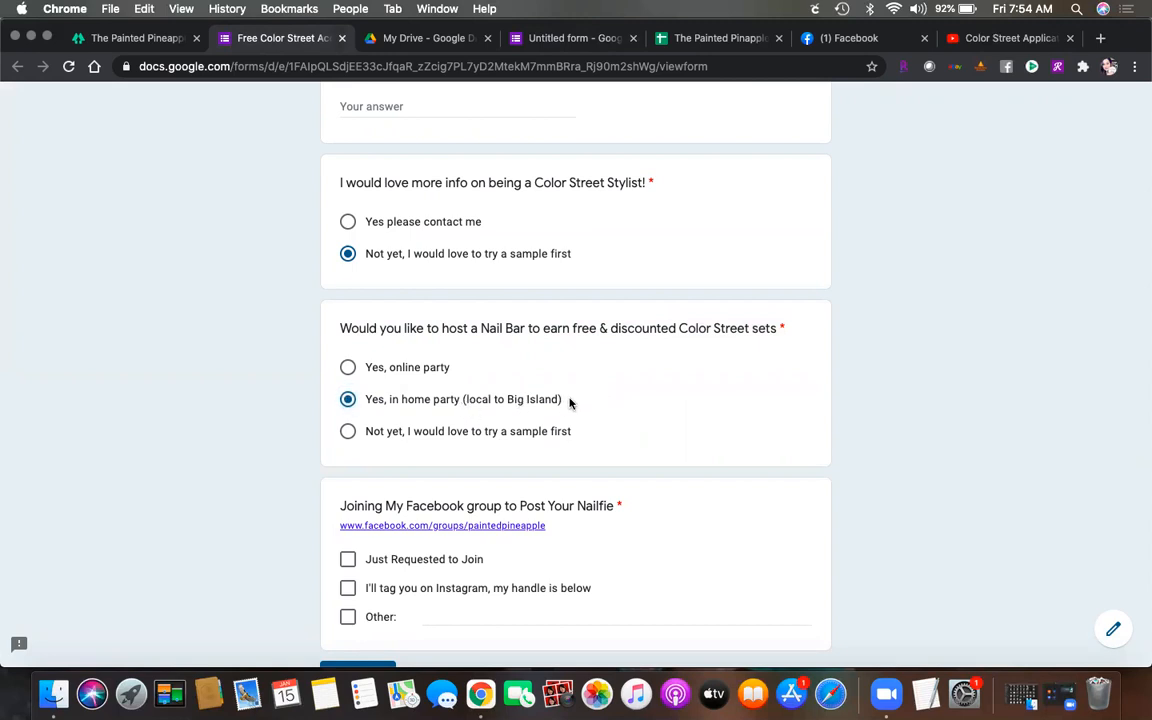
left_click_drag(570, 403, 349, 405)
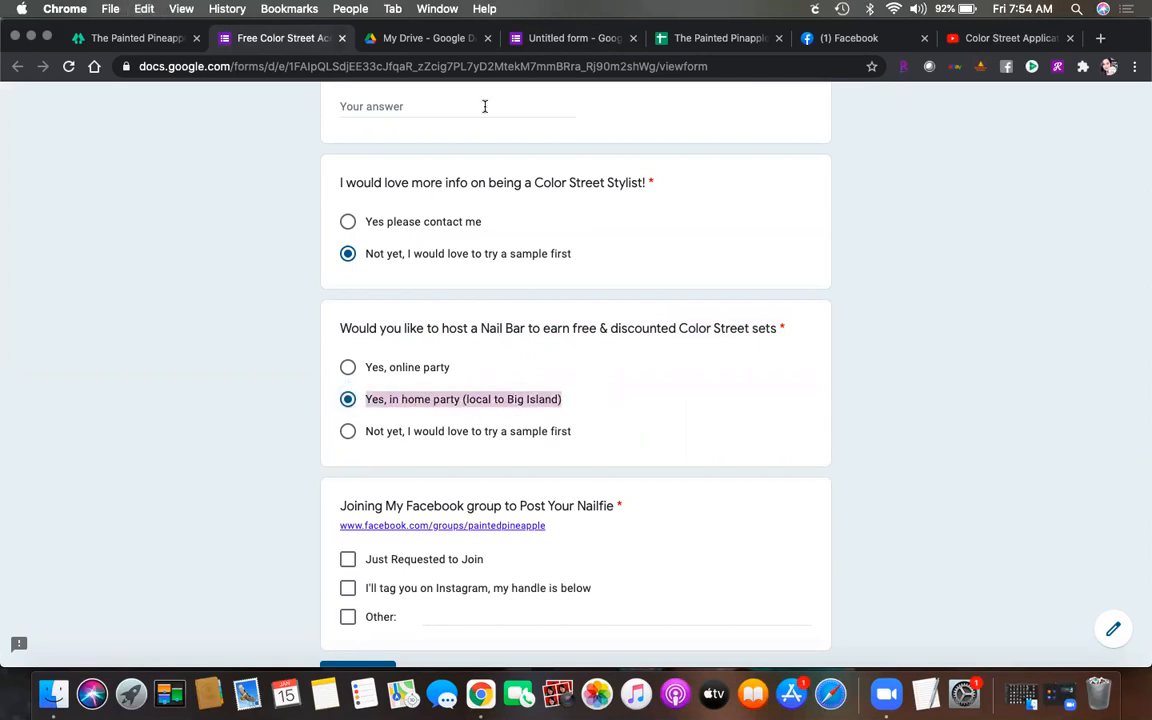
left_click(540, 39)
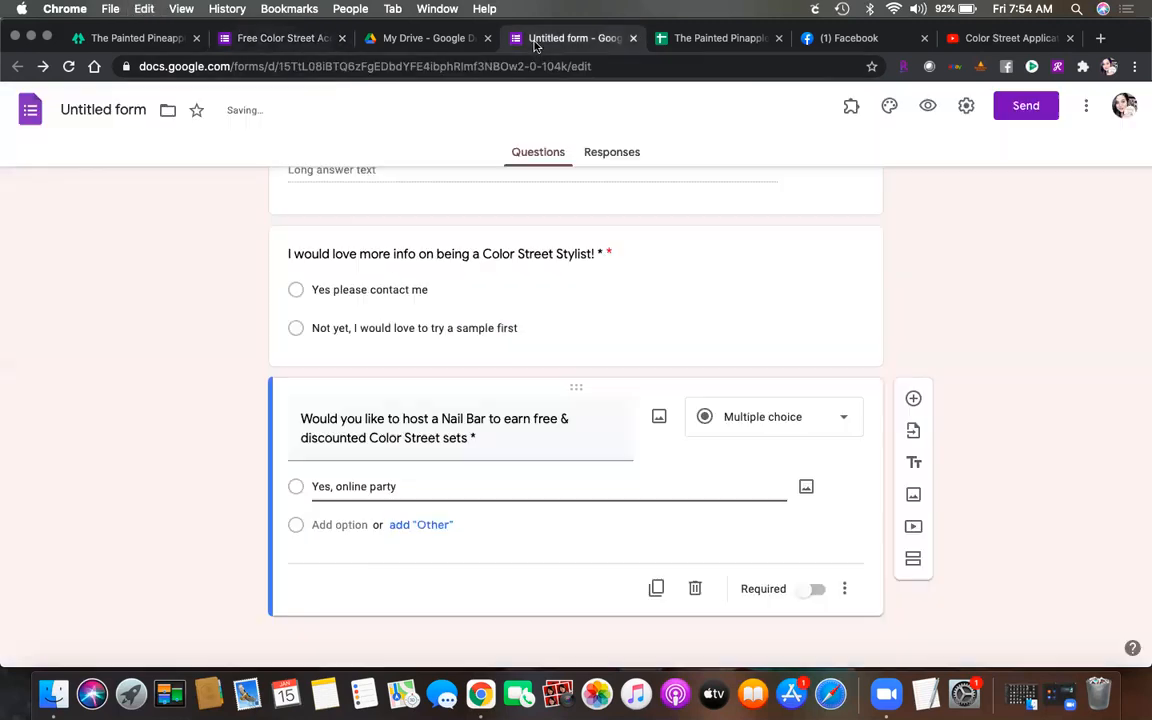
left_click(348, 525)
key("super+v")
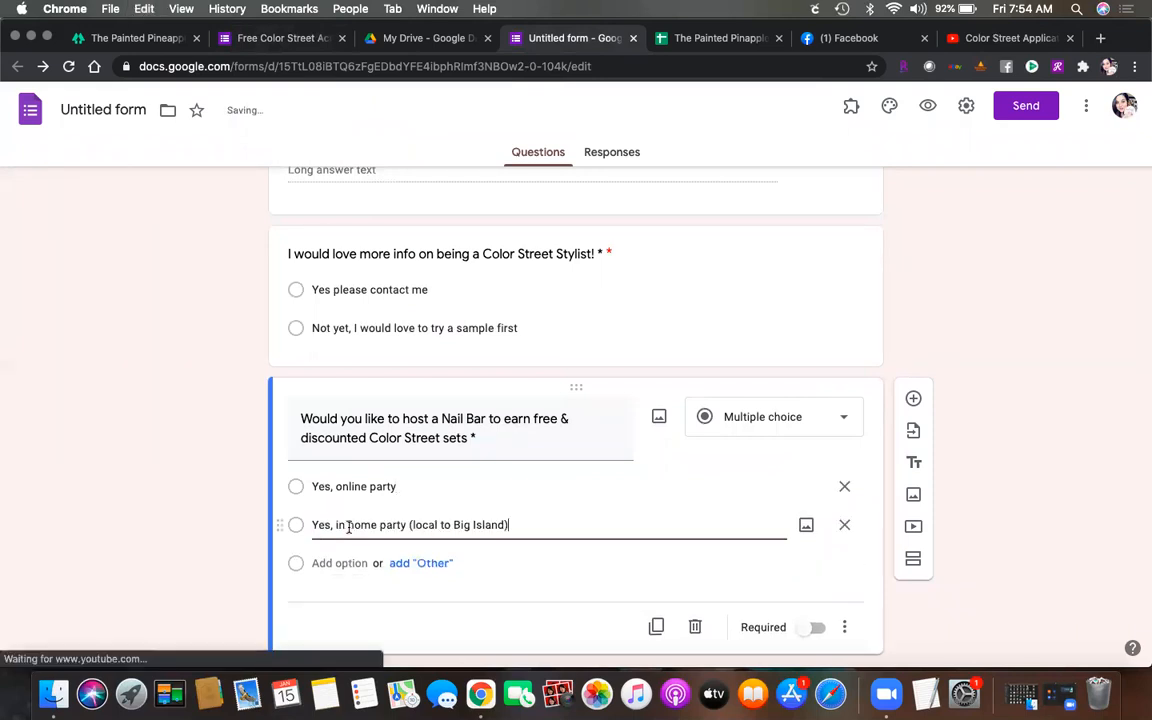
Step: Add the copied answer "Not yet, I would love to try a sample first" as the Nail Bar question's third option and make the question required
left_click(250, 39)
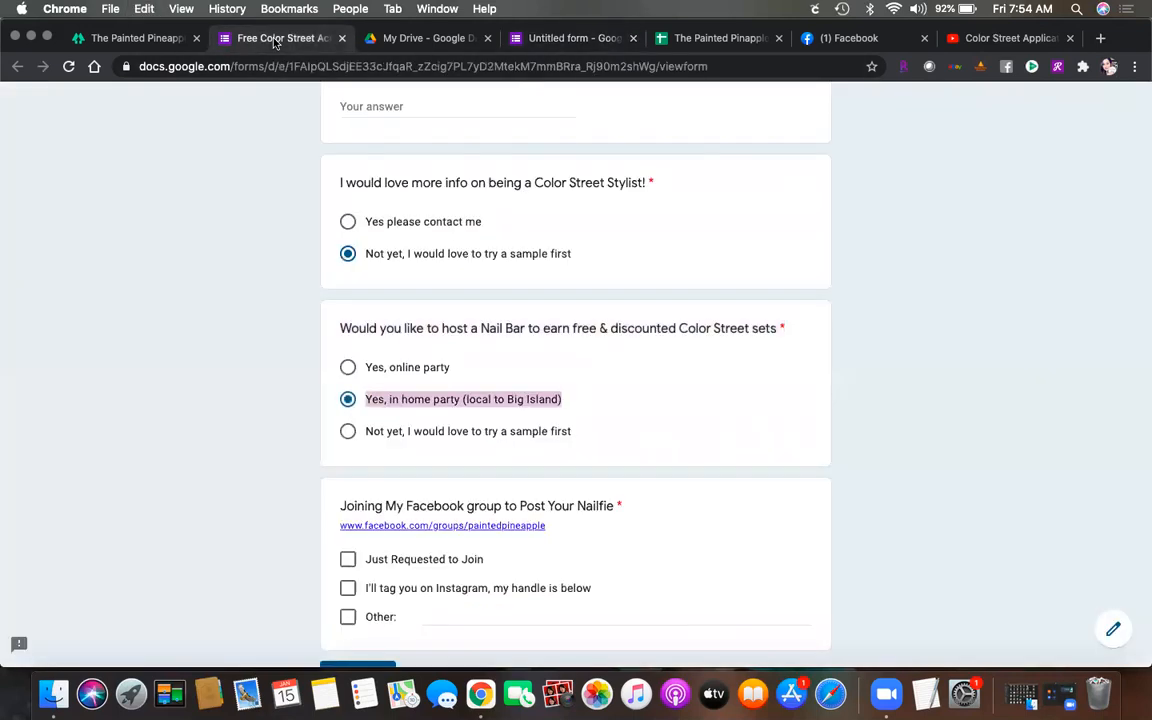
left_click_drag(573, 437, 373, 437)
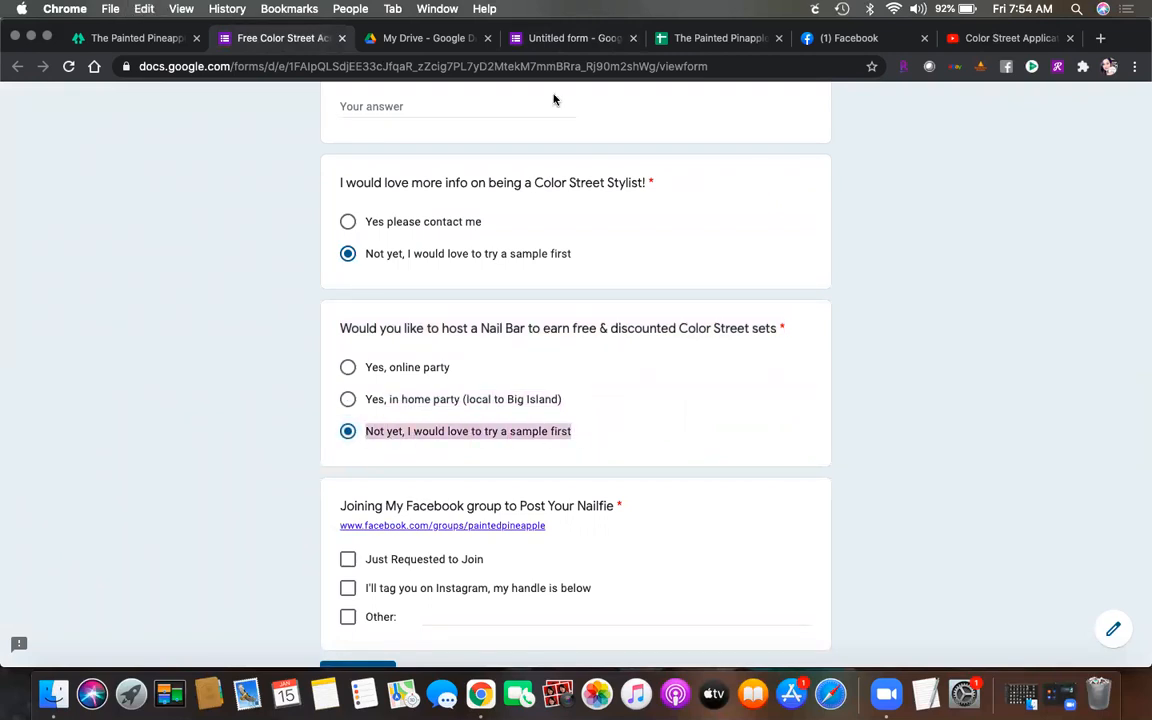
left_click(541, 40)
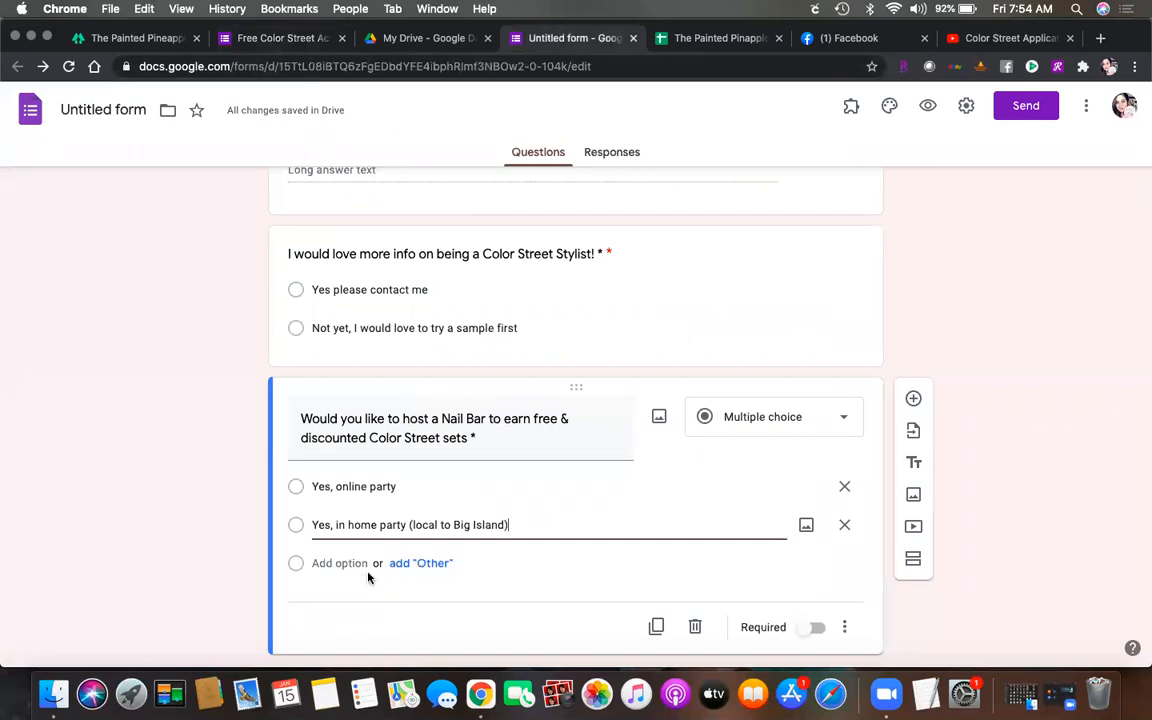
left_click(336, 564)
key("super+v")
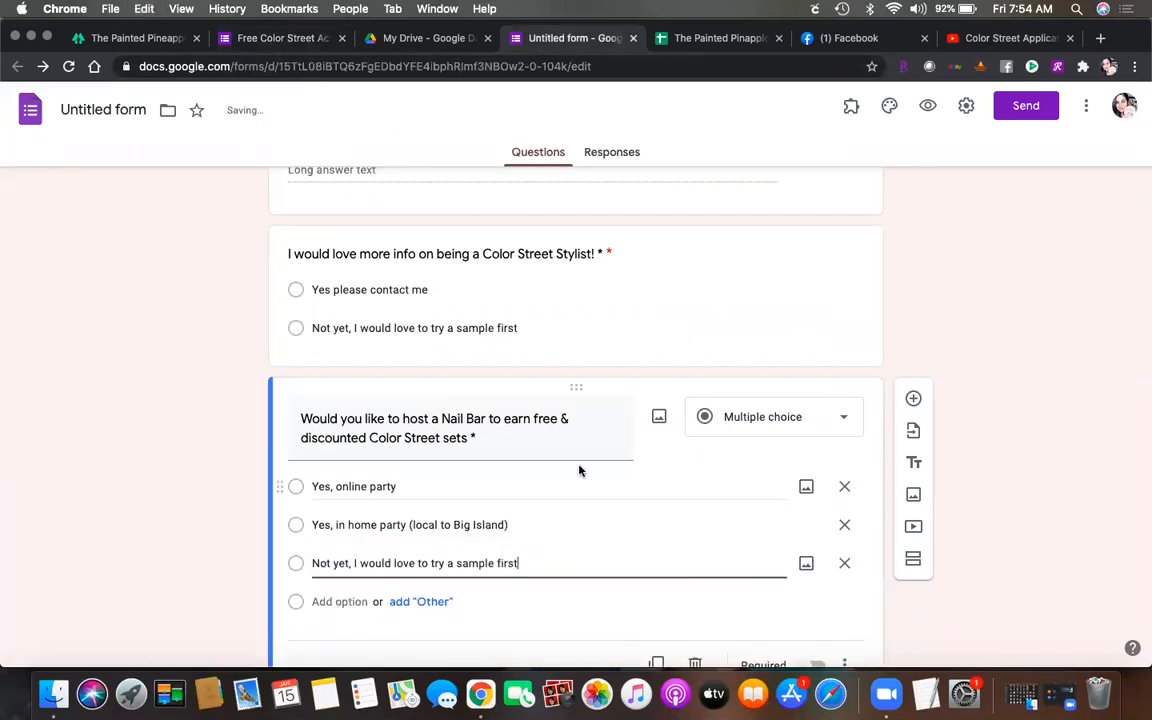
scroll(579, 471, "down", 2)
left_click(814, 589)
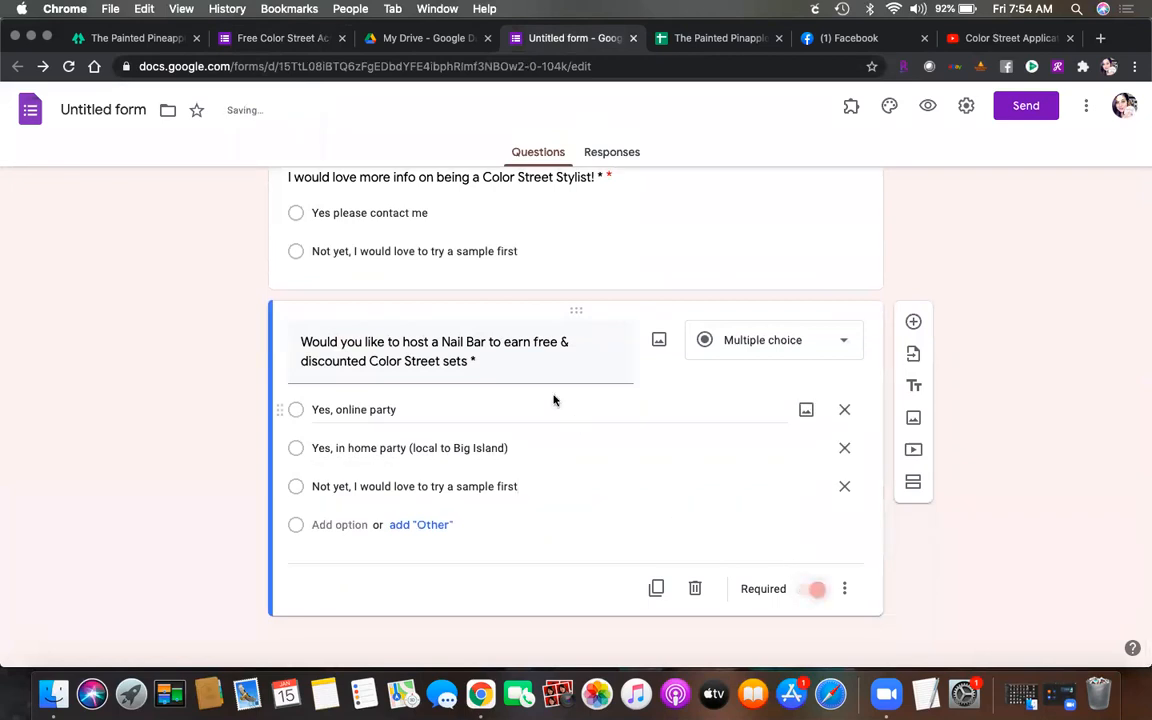
Step: Remove the trailing asterisk from the Nail Bar question's title
triple_click(481, 361)
left_click(481, 361)
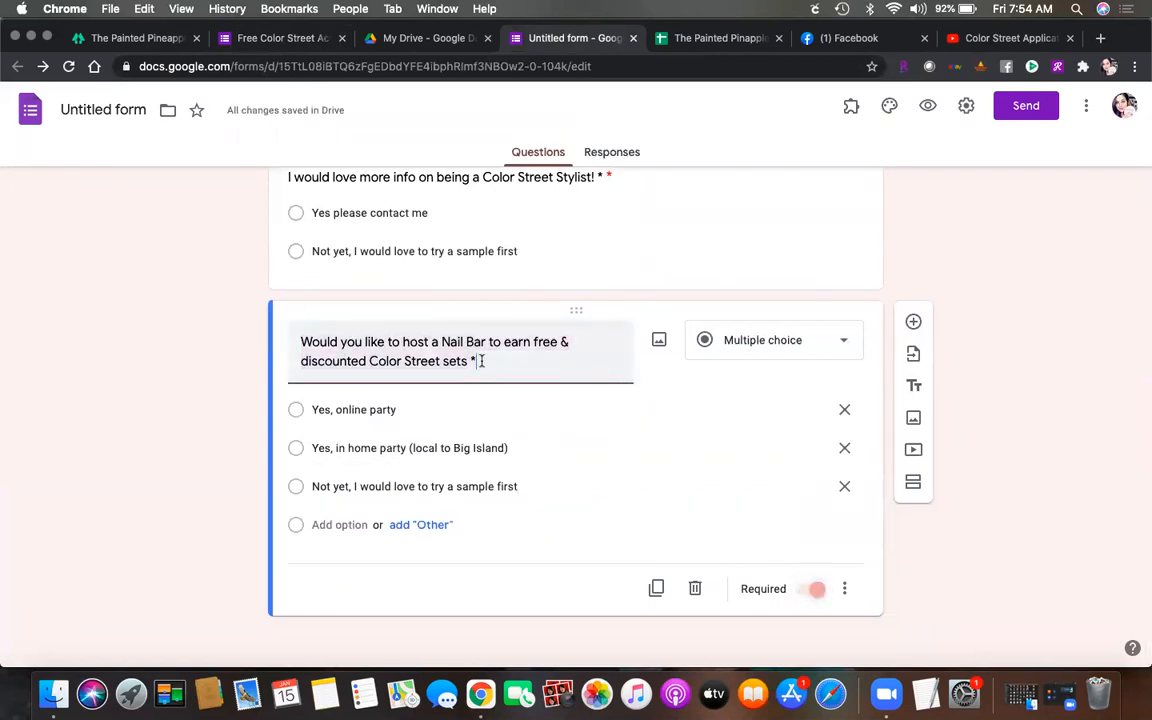
scroll(378, 250, "up", 1)
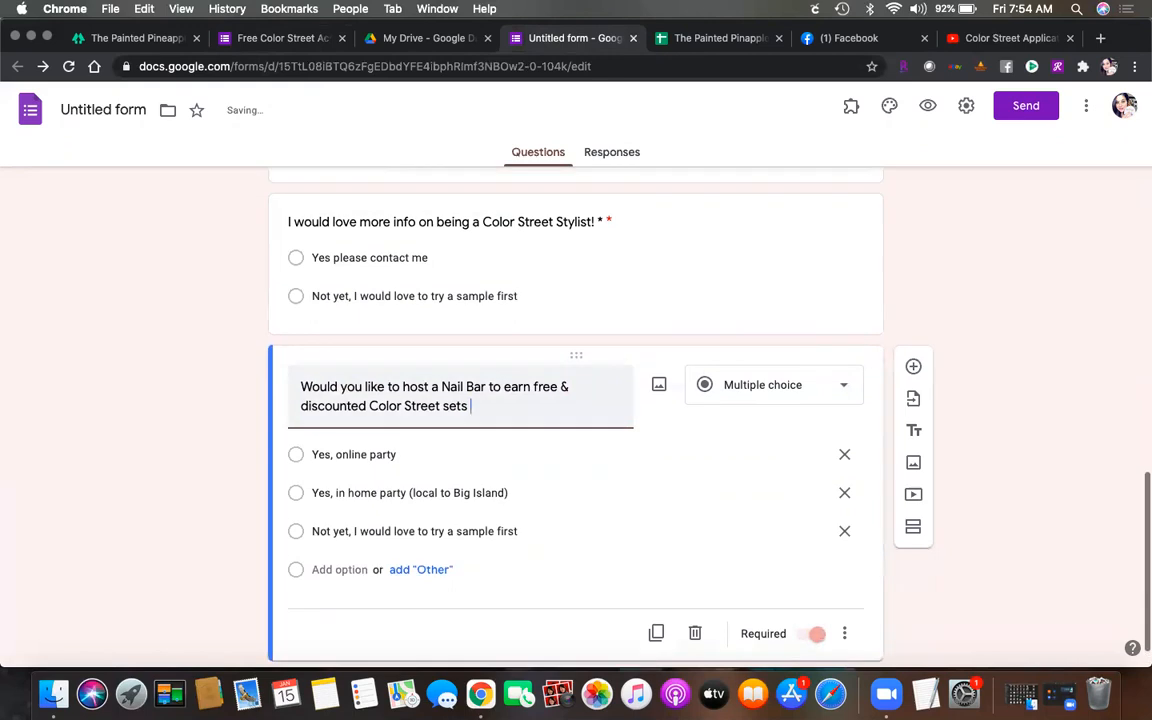
Step: Copy the title "Joining My Facebook group to Post Your Nailfie *" from the existing form and add it as a new question
left_click(268, 45)
scroll(553, 429, "down", 2)
left_click_drag(626, 408, 333, 421)
key("super+c")
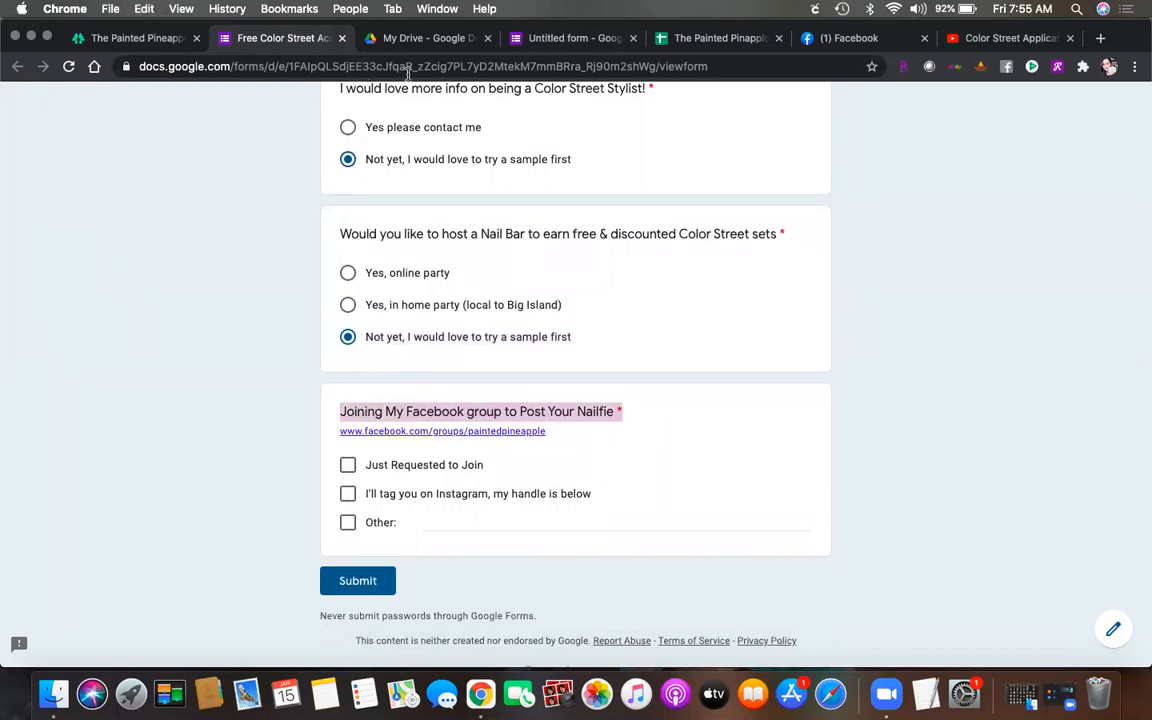
left_click(522, 38)
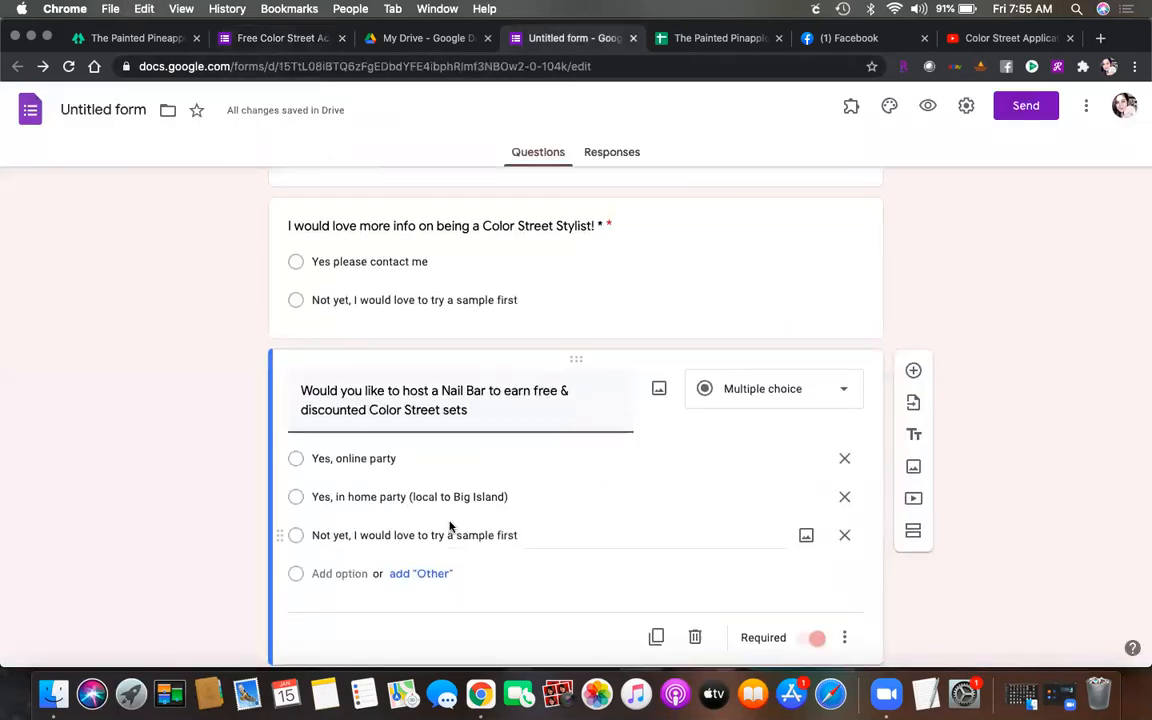
scroll(450, 527, "down", 1)
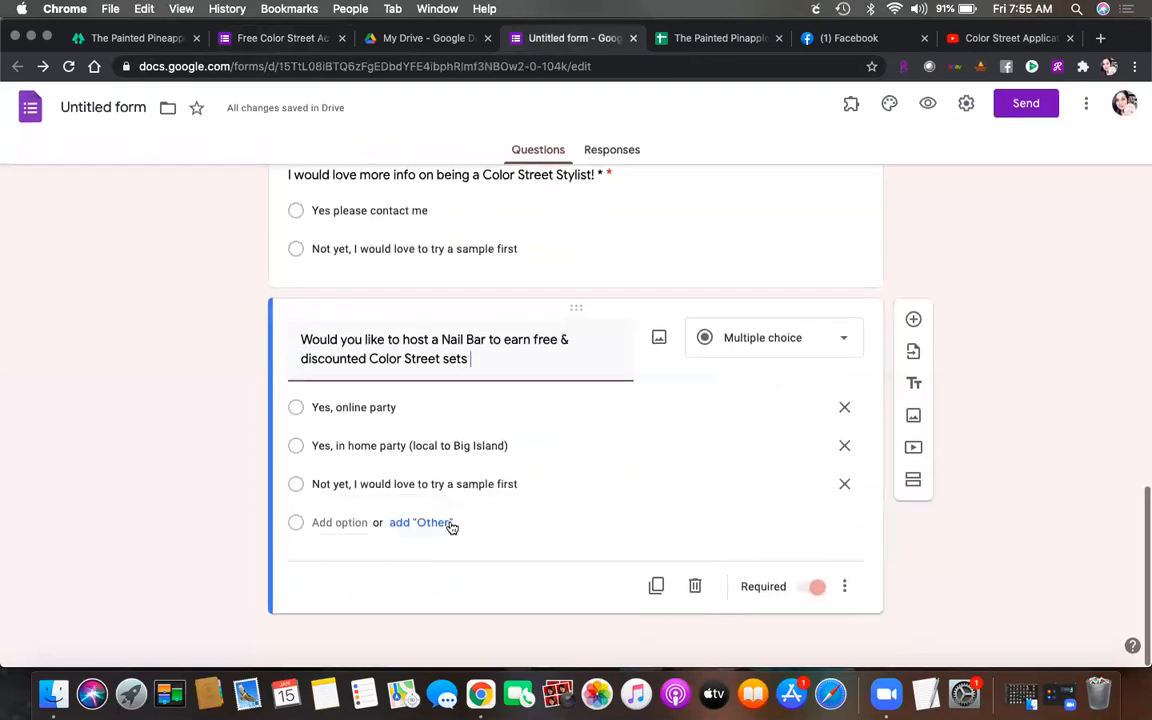
left_click(913, 323)
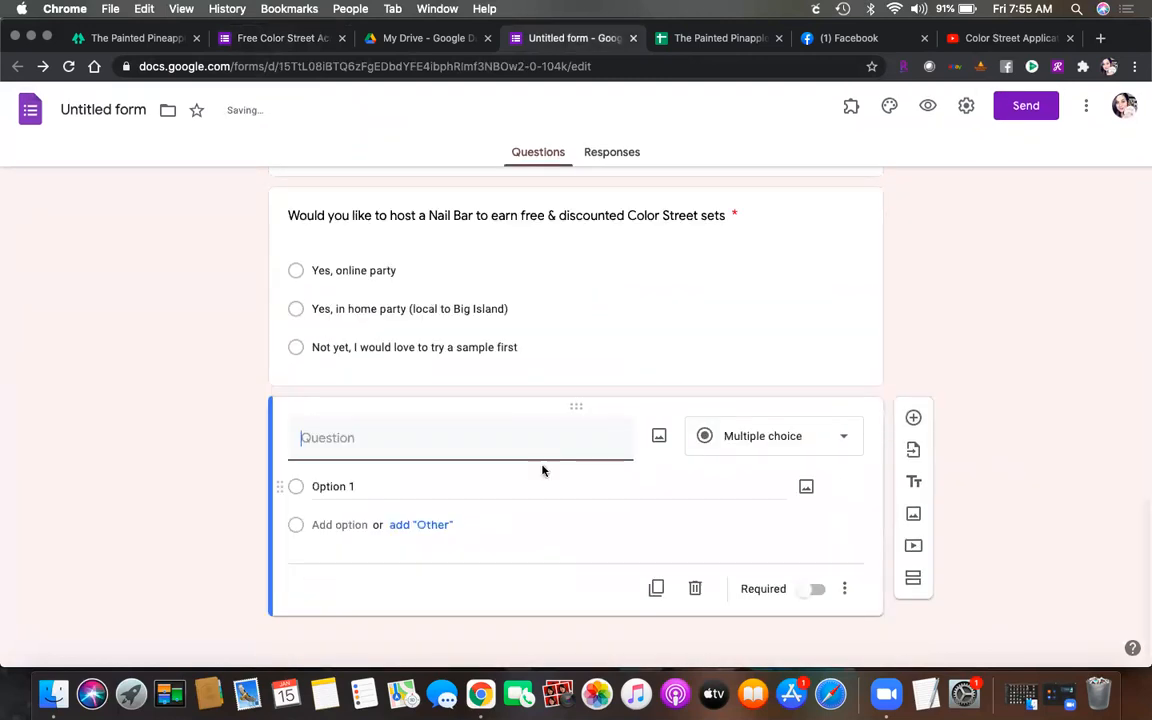
key("super+v")
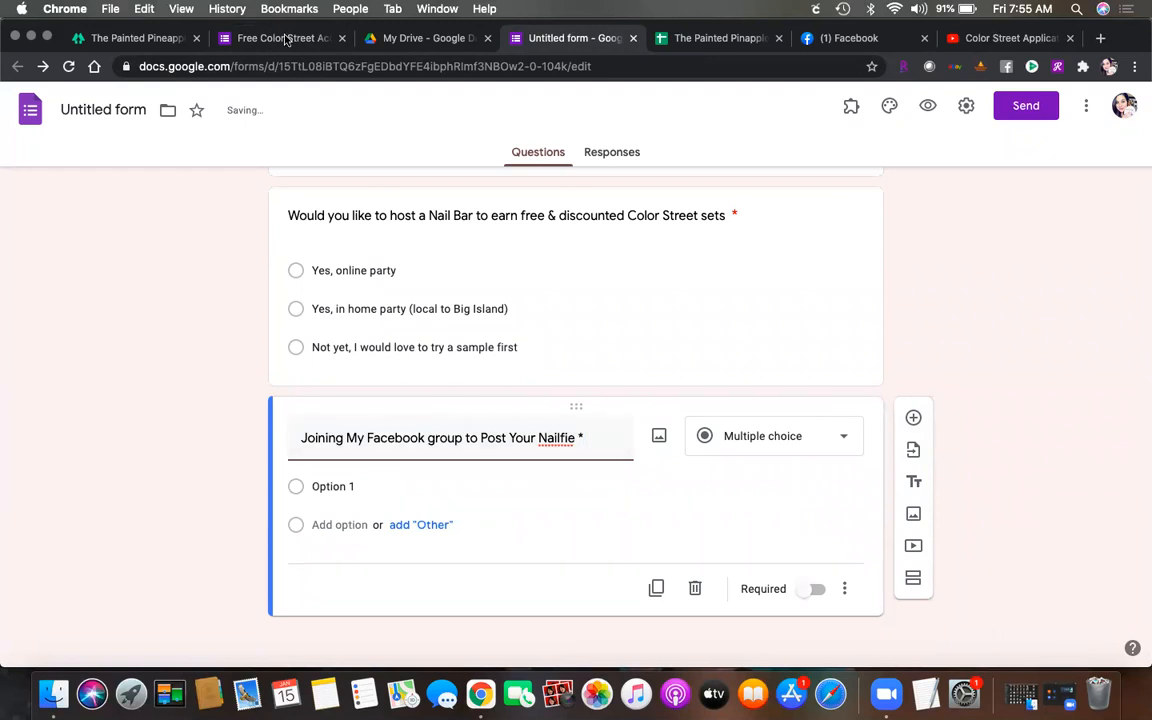
Step: Copy "Just Requested to Join" from the existing form and paste it as the Facebook group question's first option
left_click(281, 37)
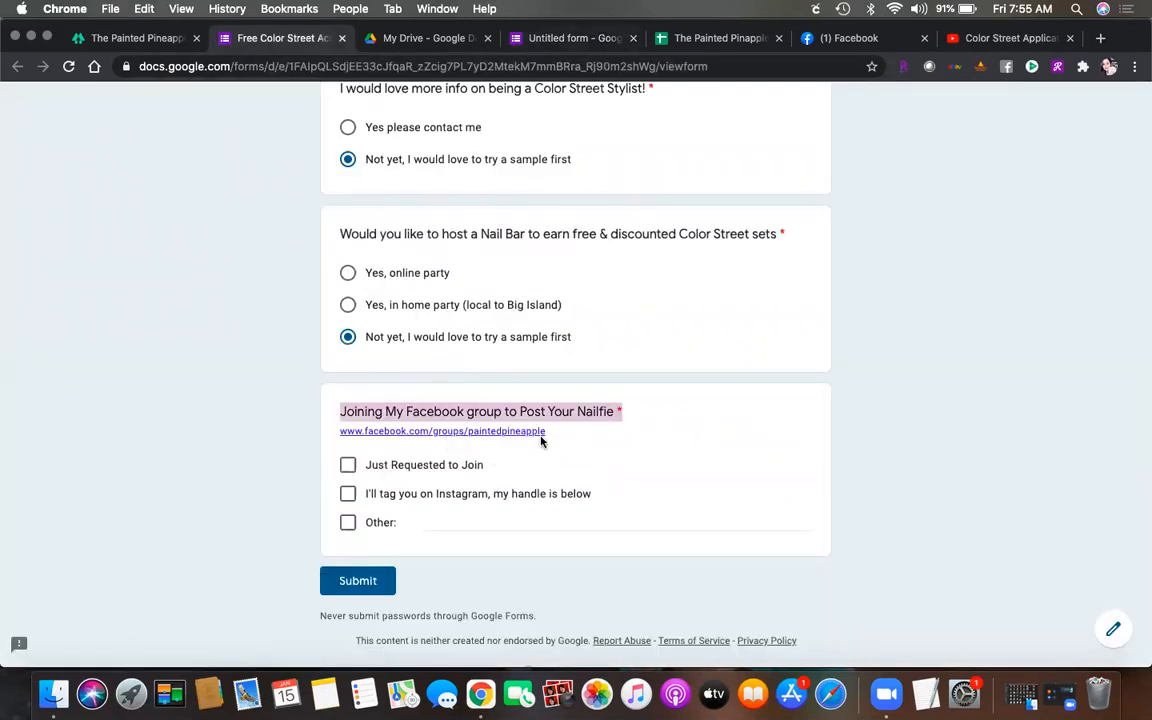
left_click_drag(490, 467, 368, 468)
key("cmd+c")
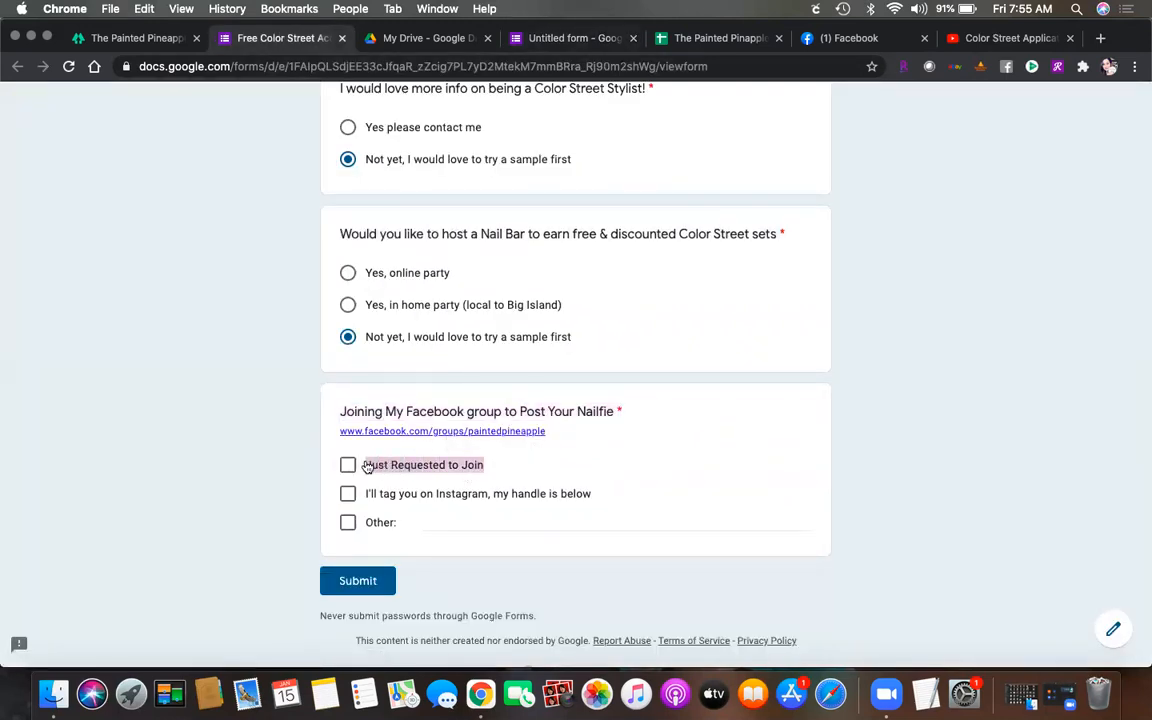
left_click(528, 42)
left_click(355, 488)
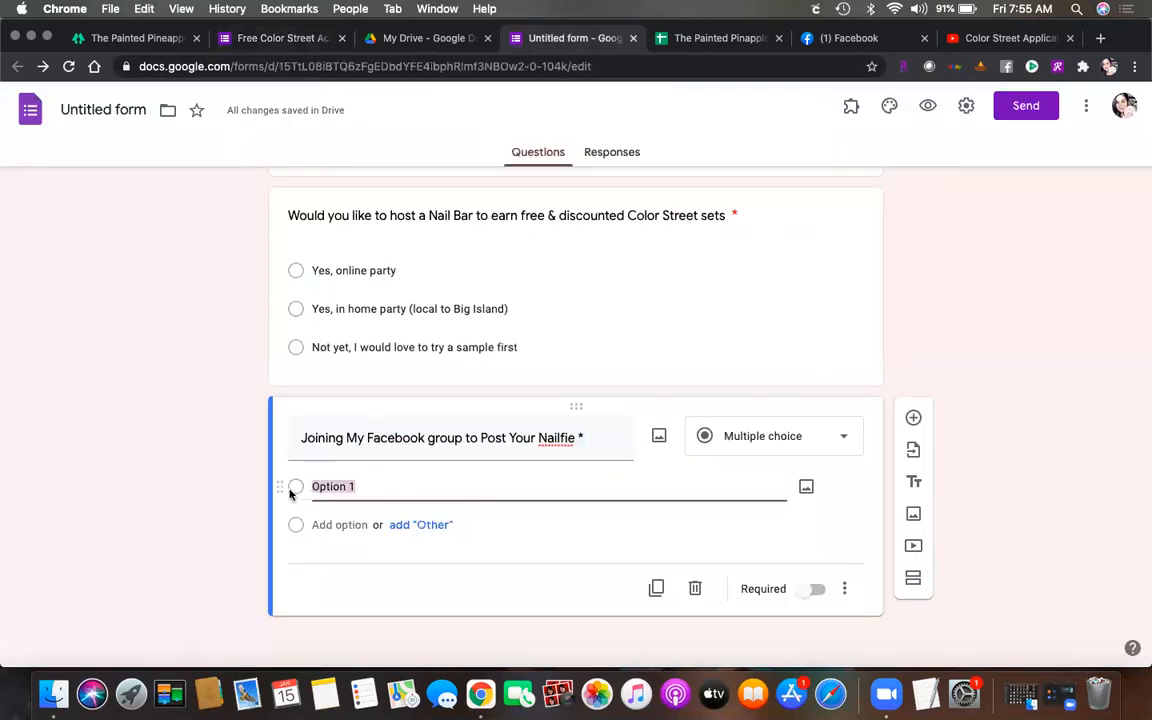
key("cmd+v")
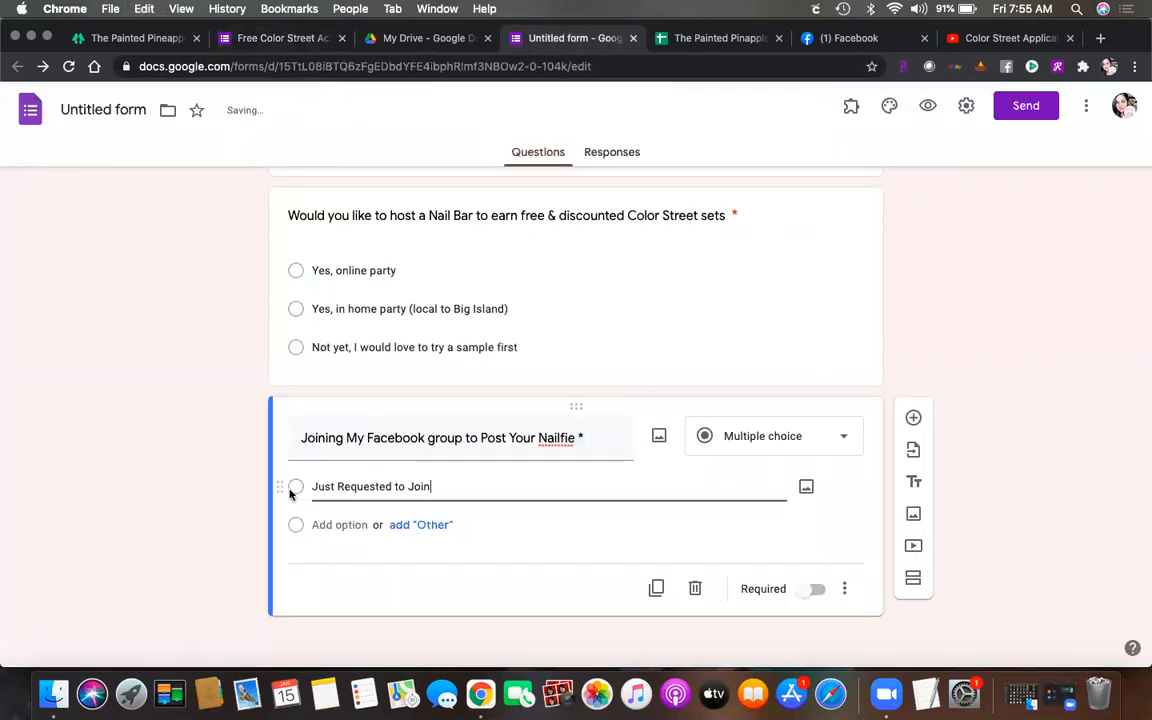
Step: Add the copied answer "I'll tag you on Instagram, my handle is below" as the Facebook group question's second option and make the question required
left_click(257, 38)
left_click_drag(591, 500, 366, 505)
key("super+c")
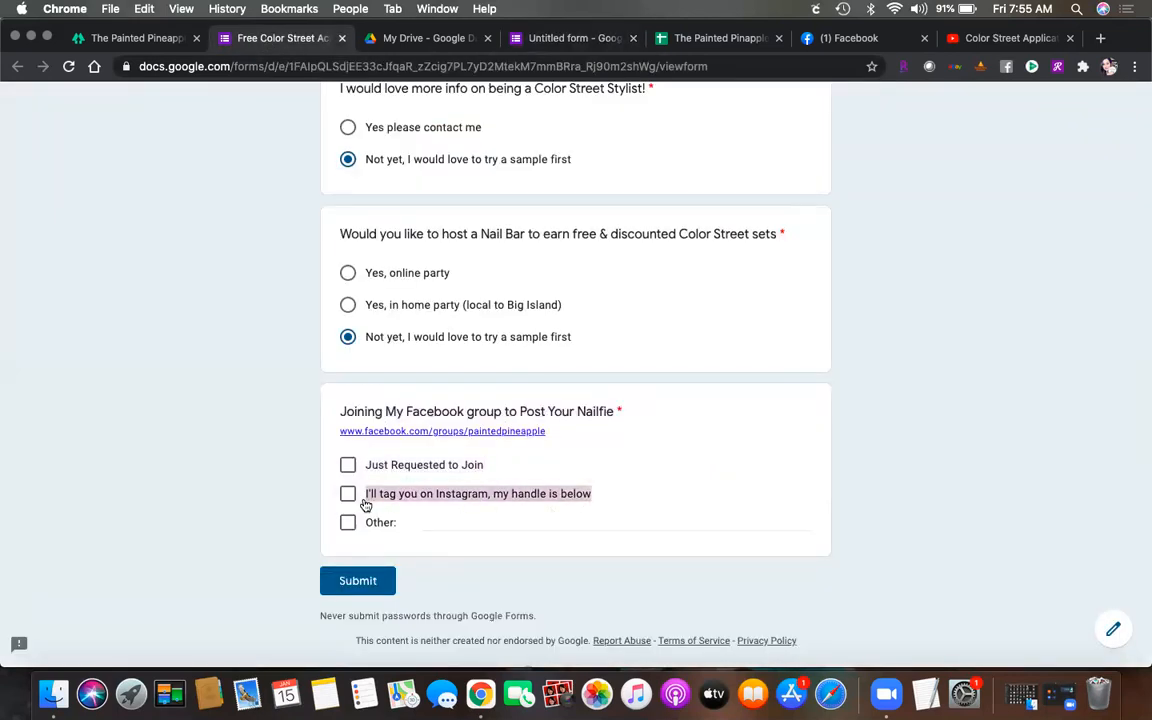
left_click(560, 38)
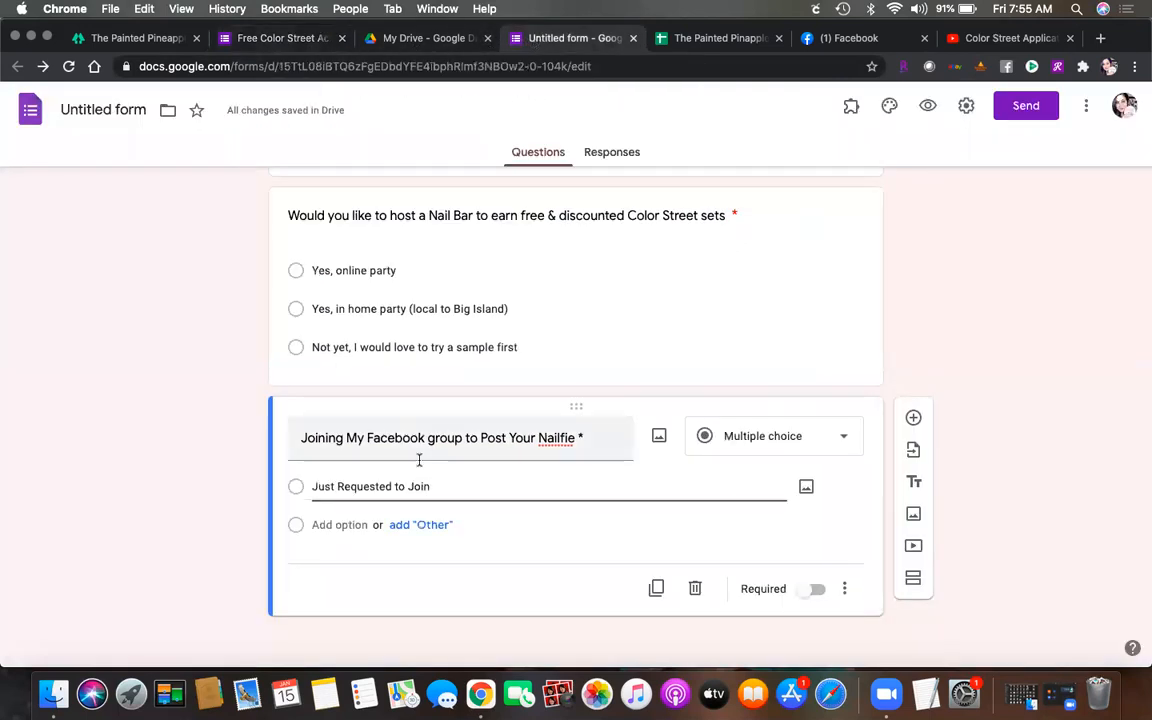
left_click(352, 526)
key("super+v")
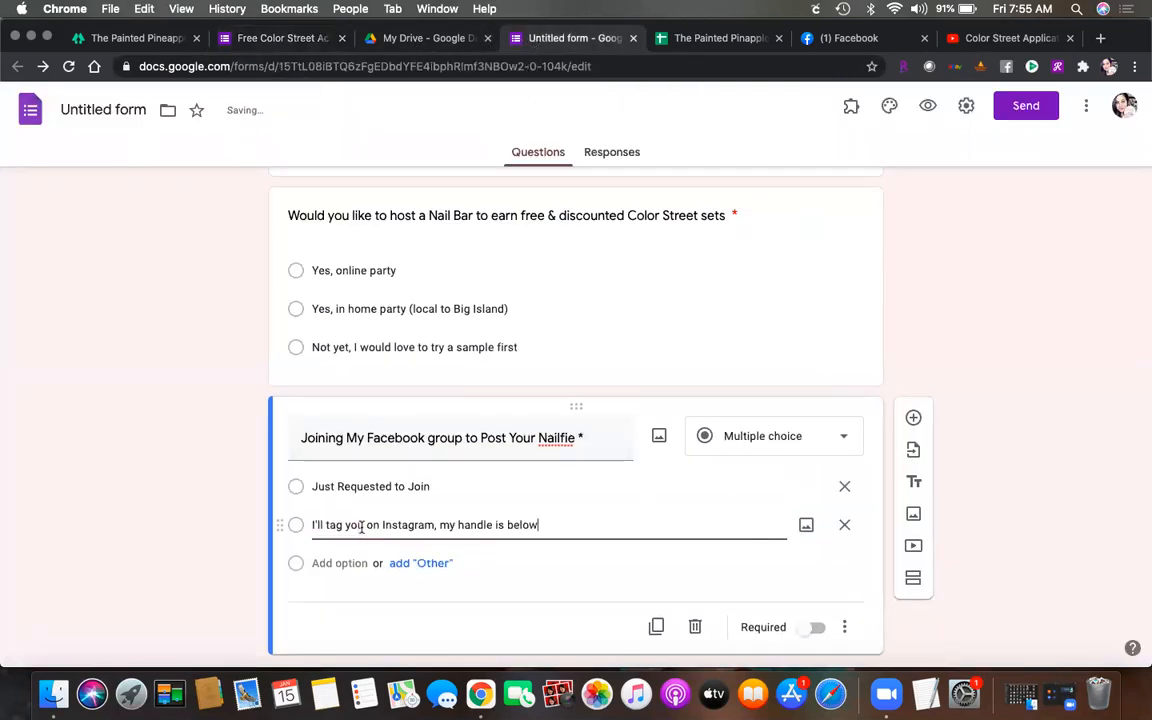
left_click(818, 627)
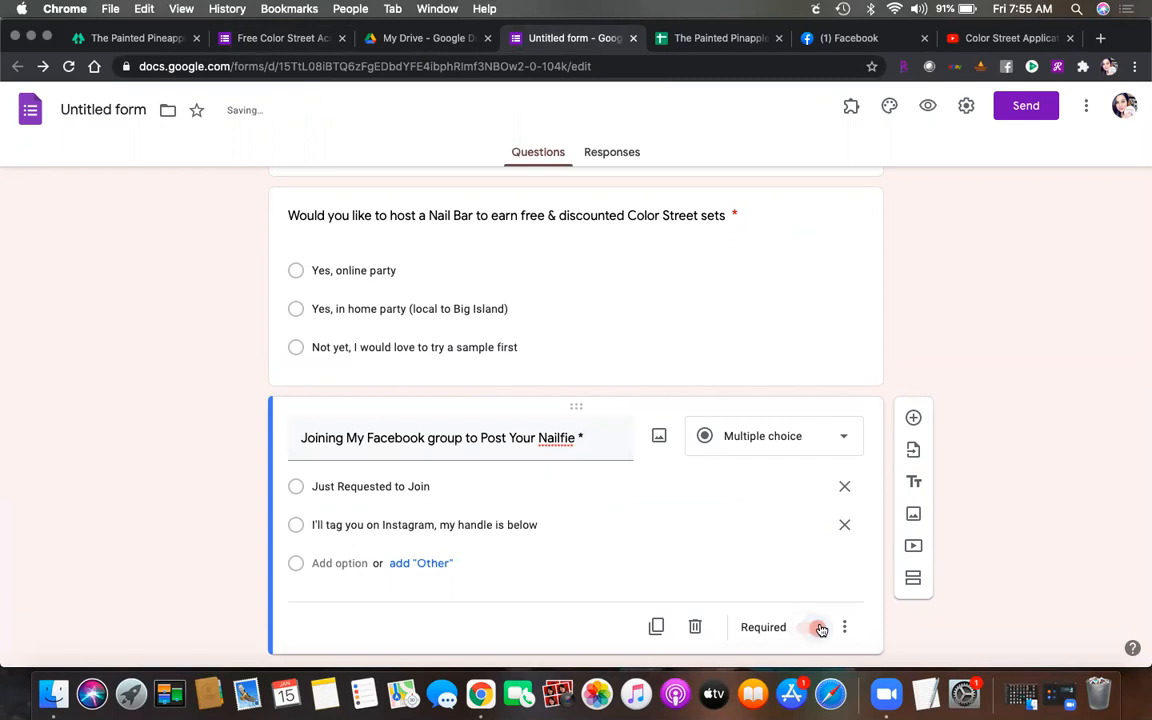
Step: Preview the Free Accent Nails form and look through its questions
scroll(819, 290, "up", 15)
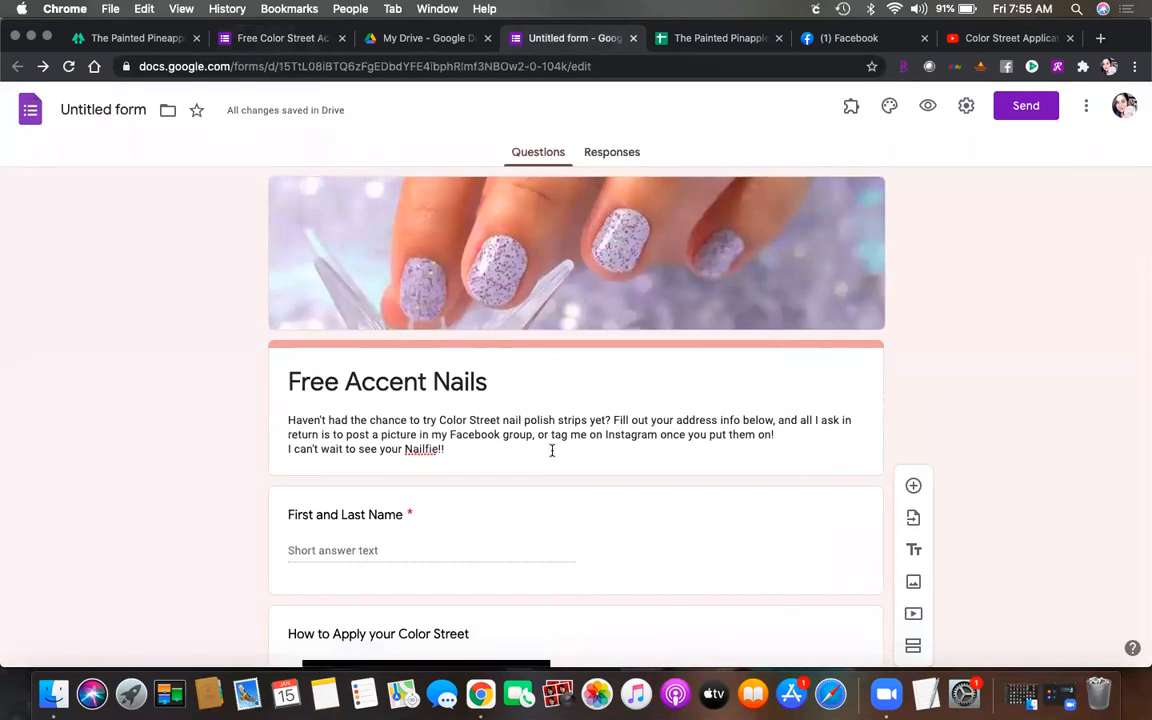
left_click(928, 107)
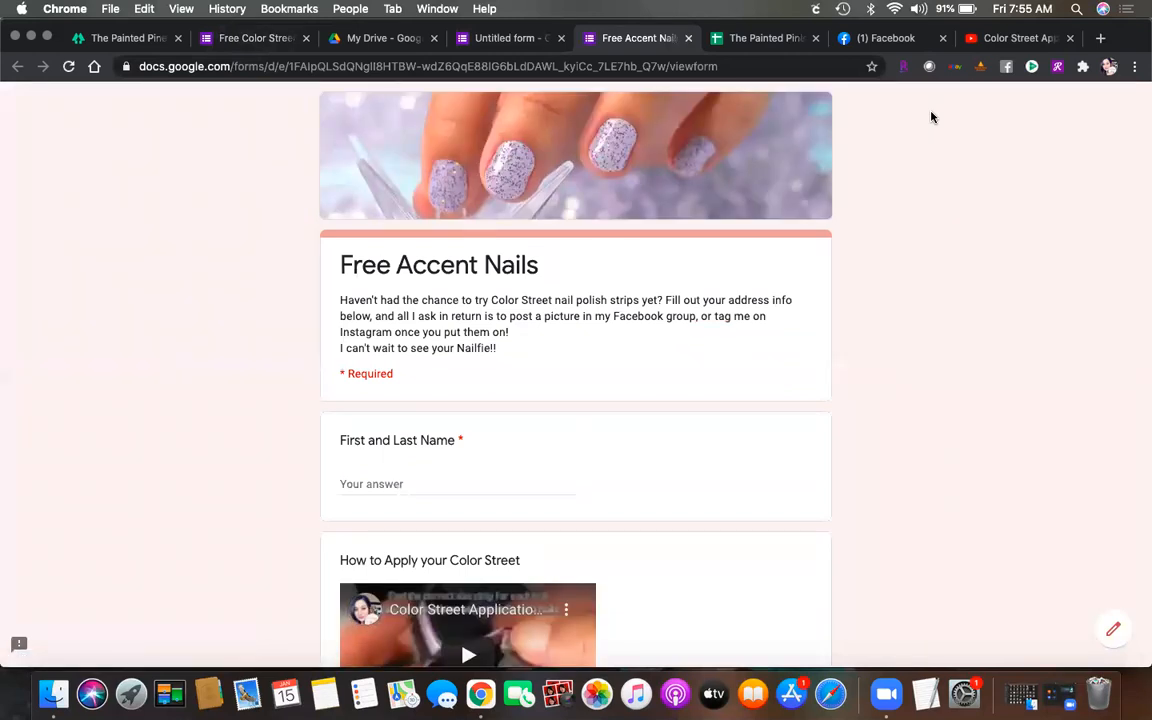
scroll(931, 118, "down", 15)
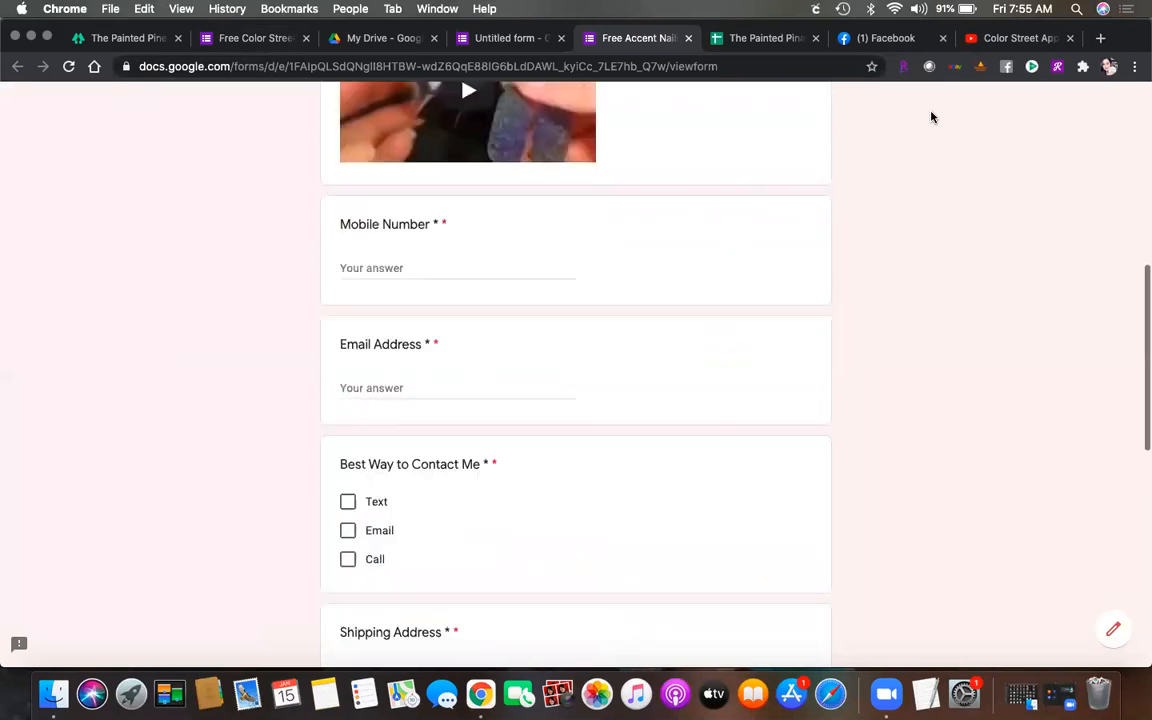
scroll(931, 118, "up", 12)
scroll(931, 118, "up", 5)
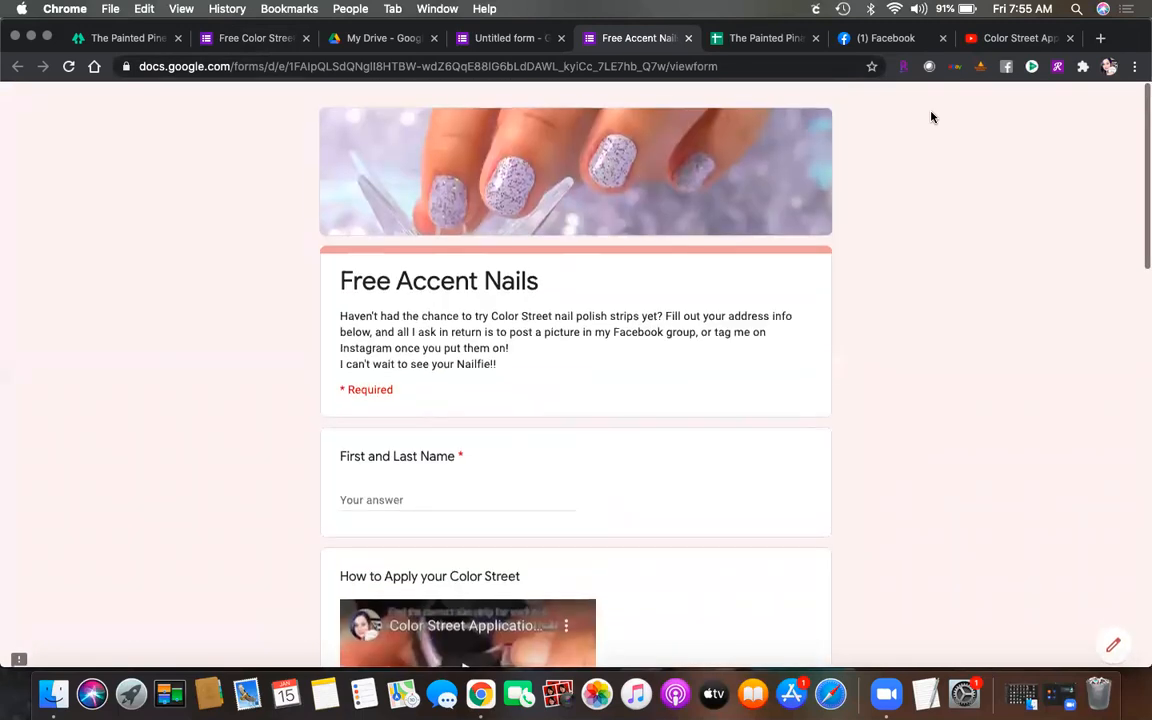
Step: Copy the previewed form's web address and view the "Request a Freebie" link on the Linktree page
left_click(764, 66)
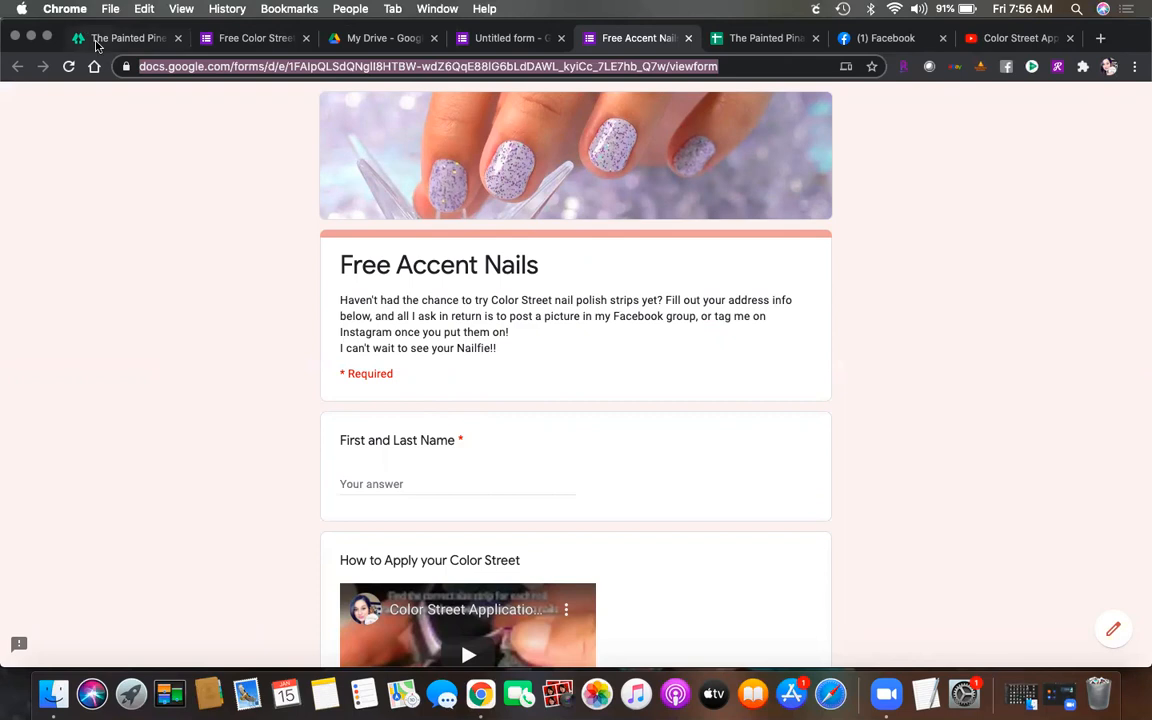
left_click(95, 42)
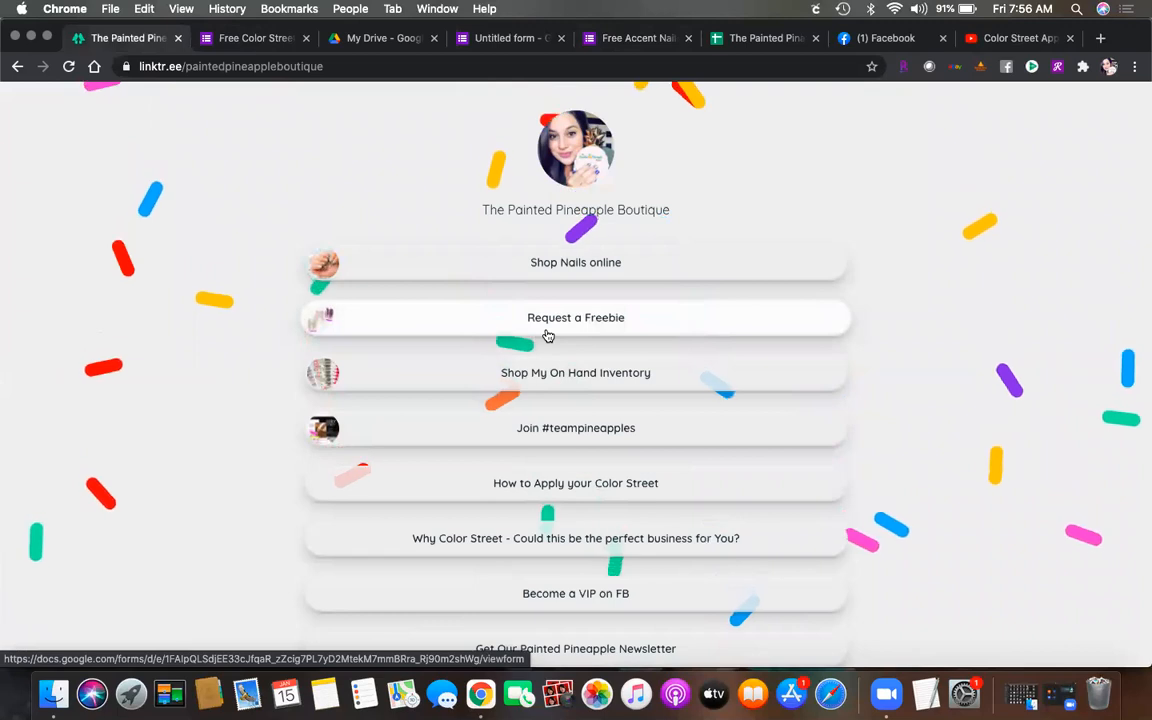
left_click(638, 40)
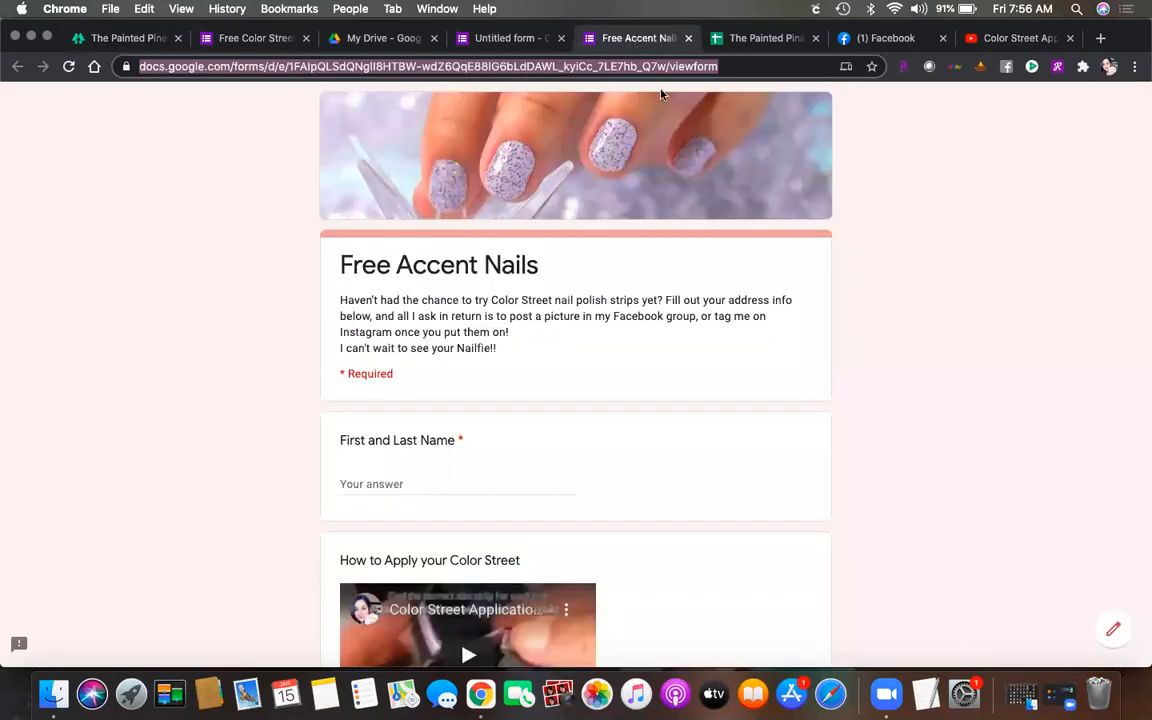
Step: Search the web for "tiny url" in place of the Facebook photo page and open the TinyURL.com site
left_click(845, 38)
left_click(620, 68)
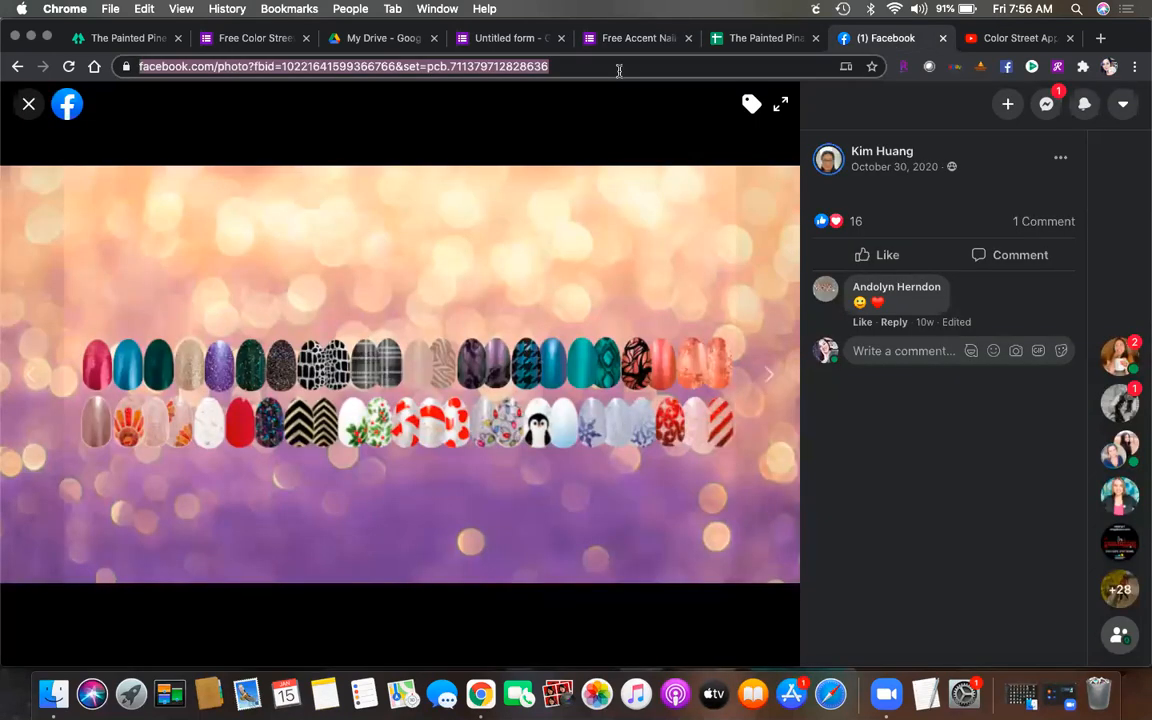
type("tiny")
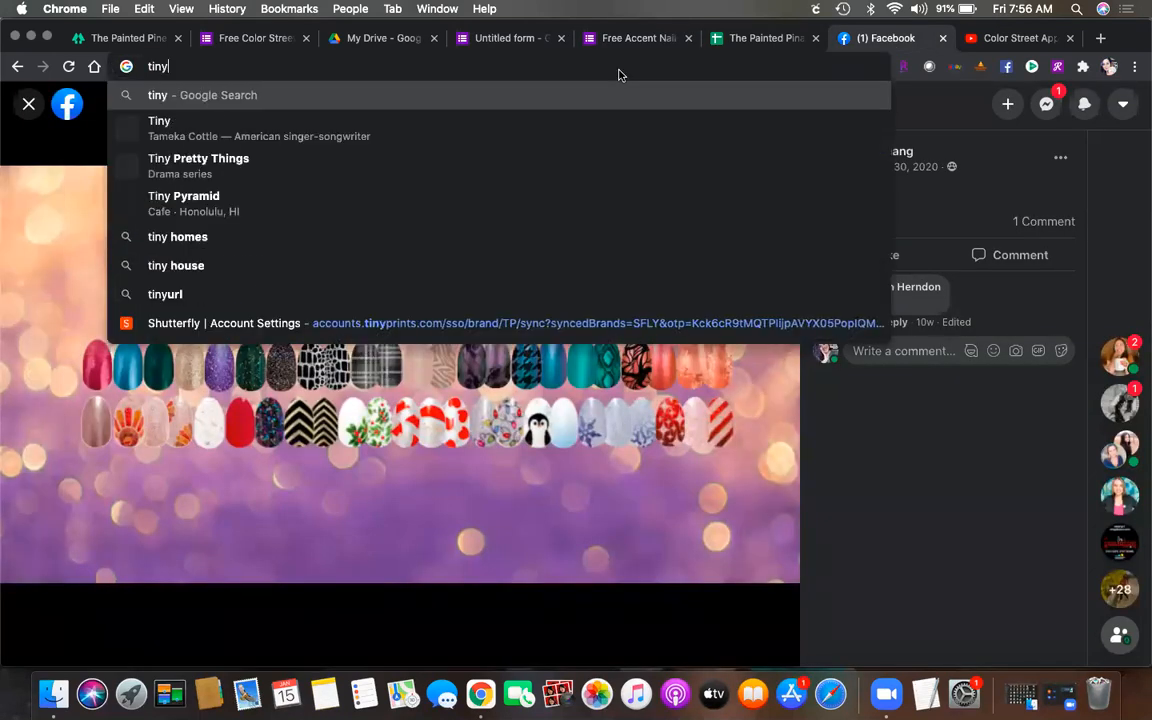
type(" ru")
key("BackSpace")
key("BackSpace")
type("url")
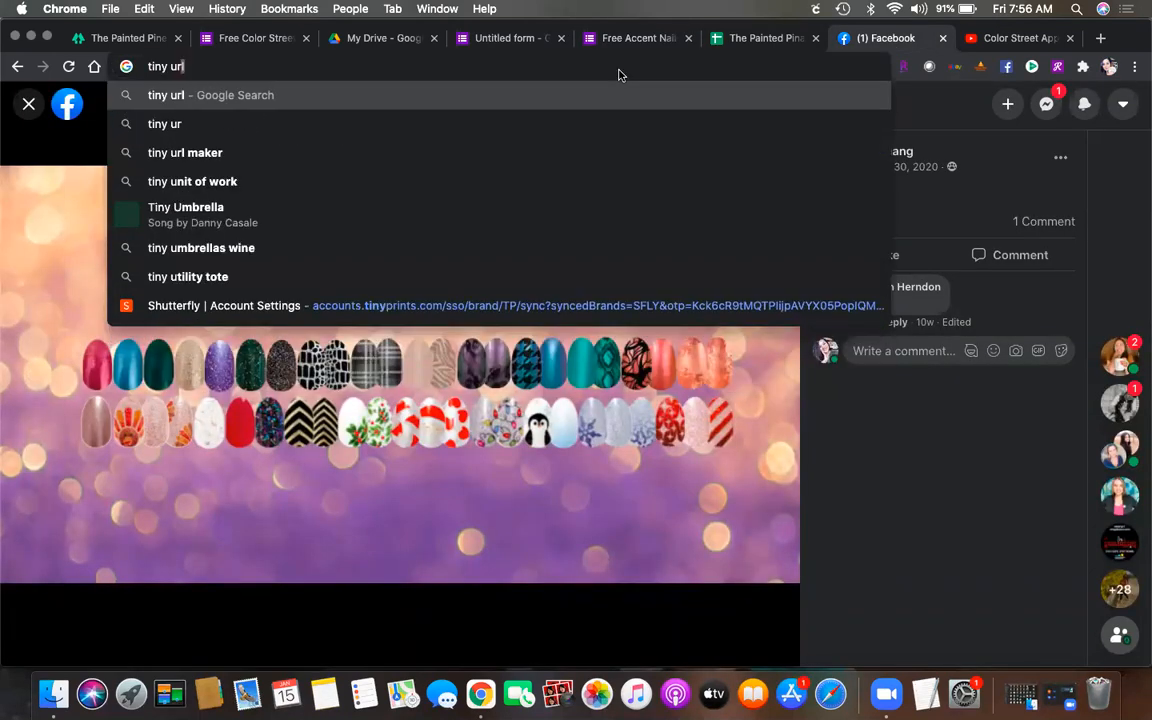
key("Return")
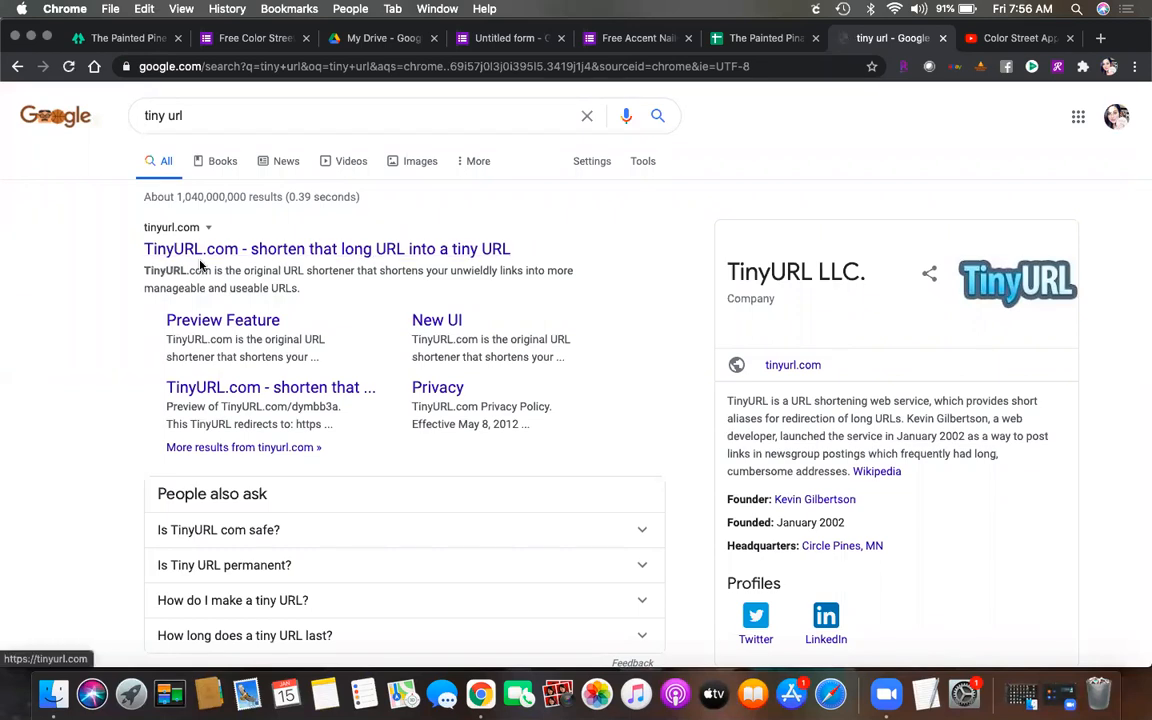
left_click(199, 252)
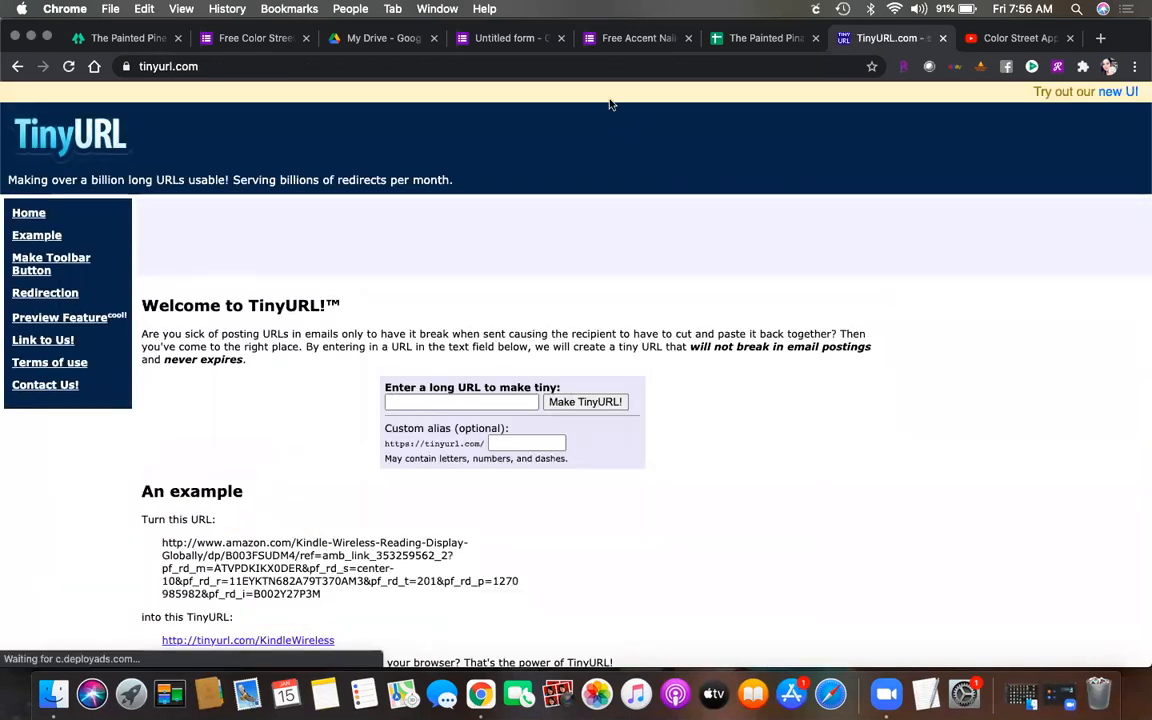
Step: Paste the Free Accent Nails form's web address into TinyURL as the long URL to shorten
left_click(510, 40)
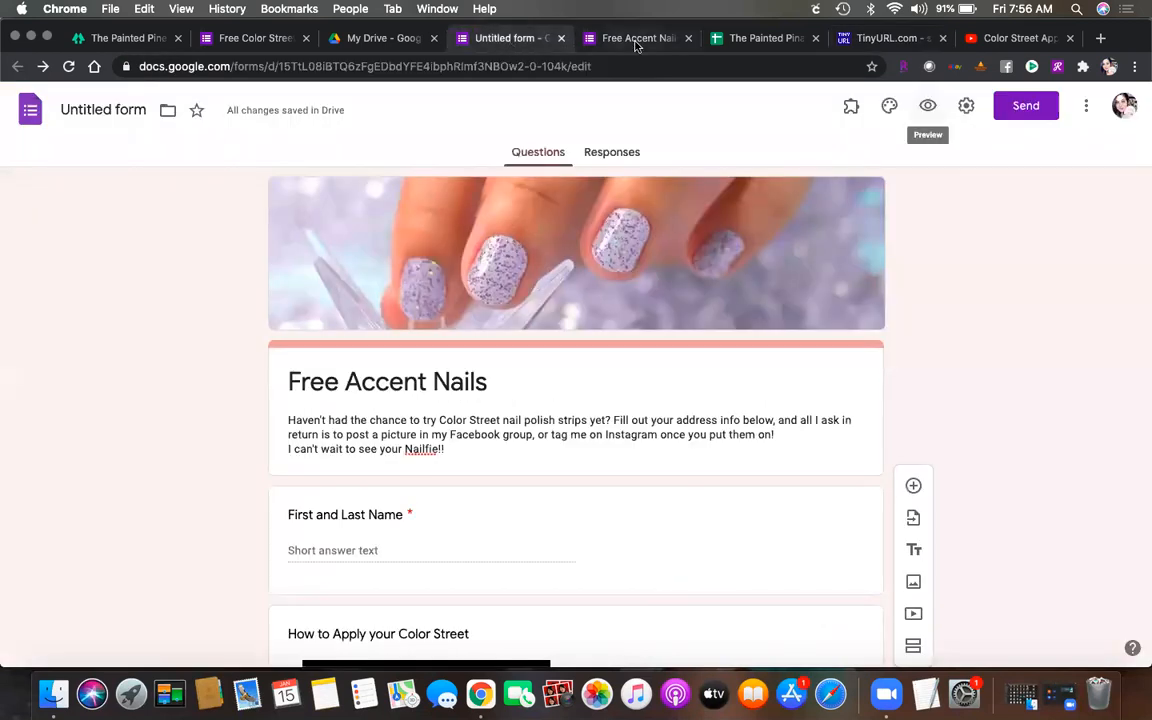
left_click(632, 40)
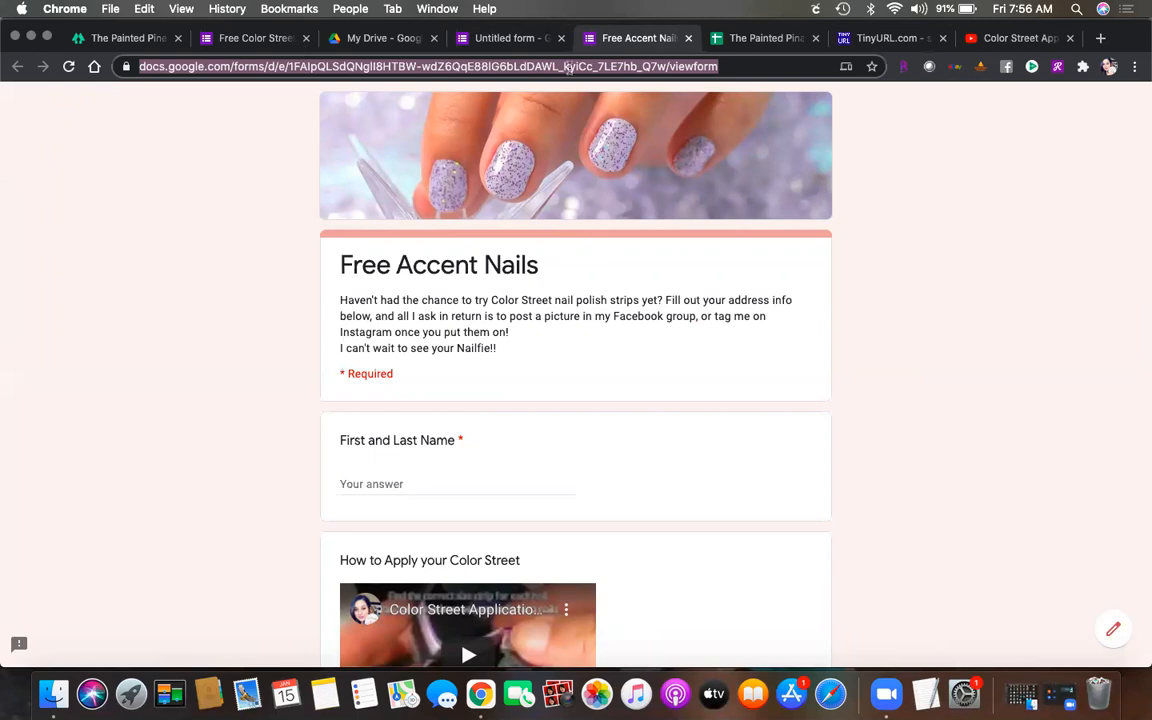
left_click(885, 38)
left_click(470, 401)
key("super+v")
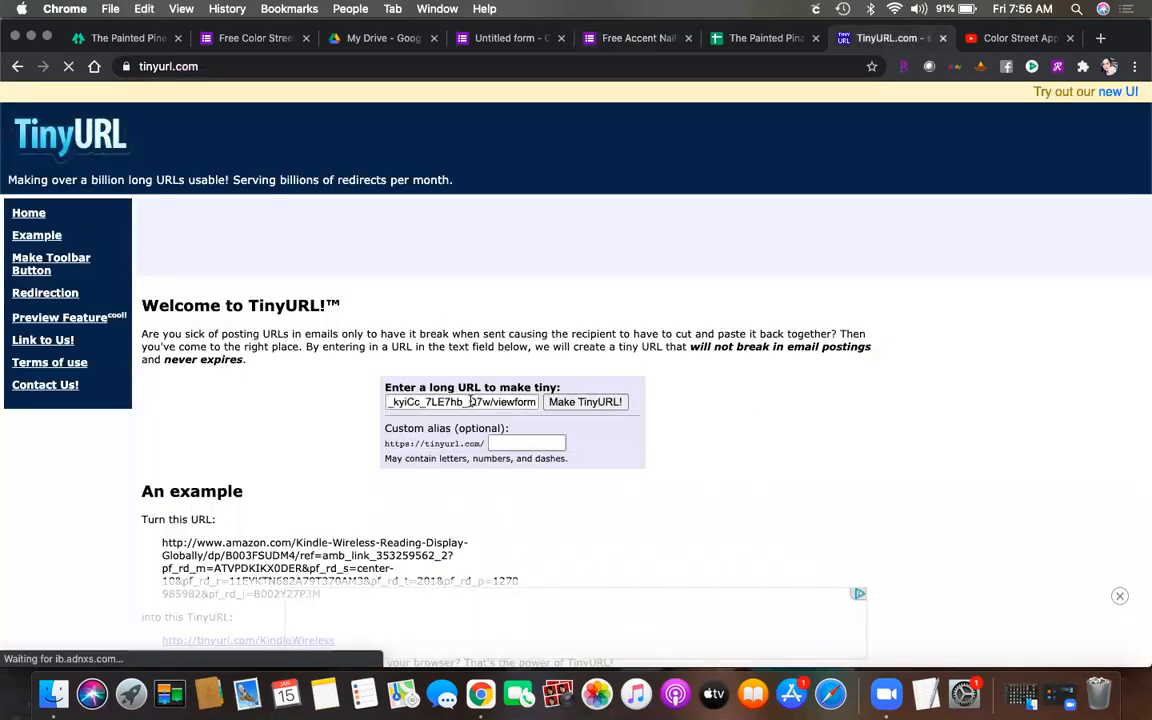
Step: Set the custom alias to "pineapplesamples" and create the TinyURL
left_click(528, 443)
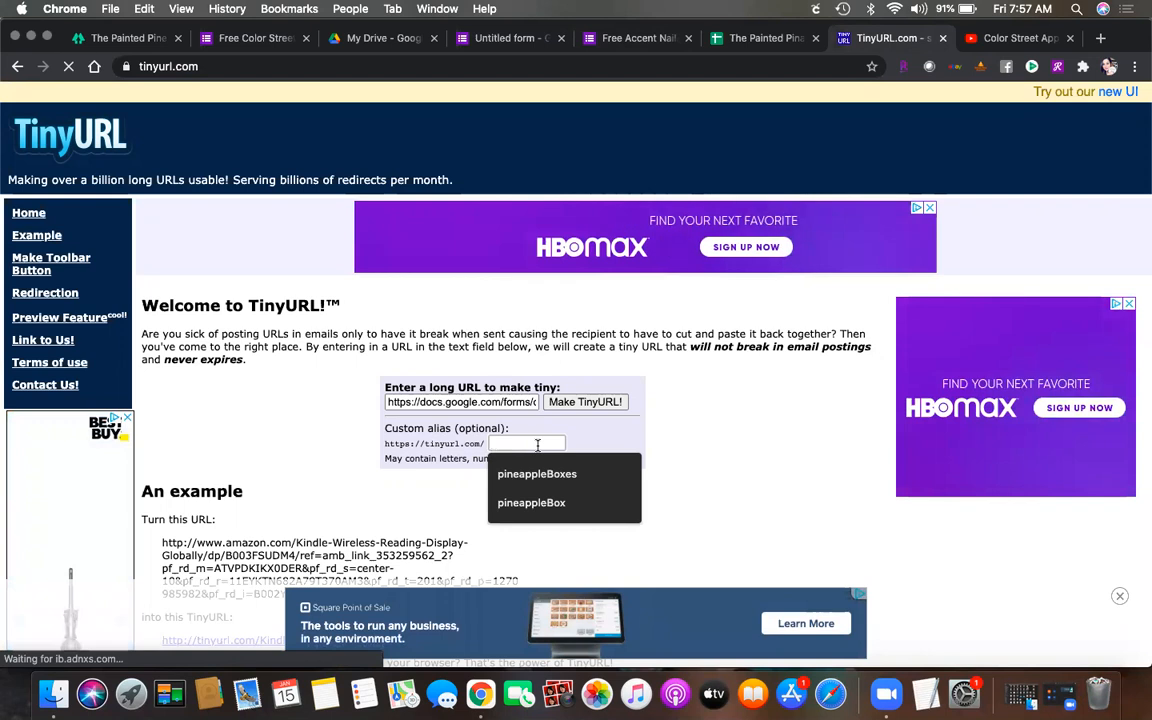
type("pineap")
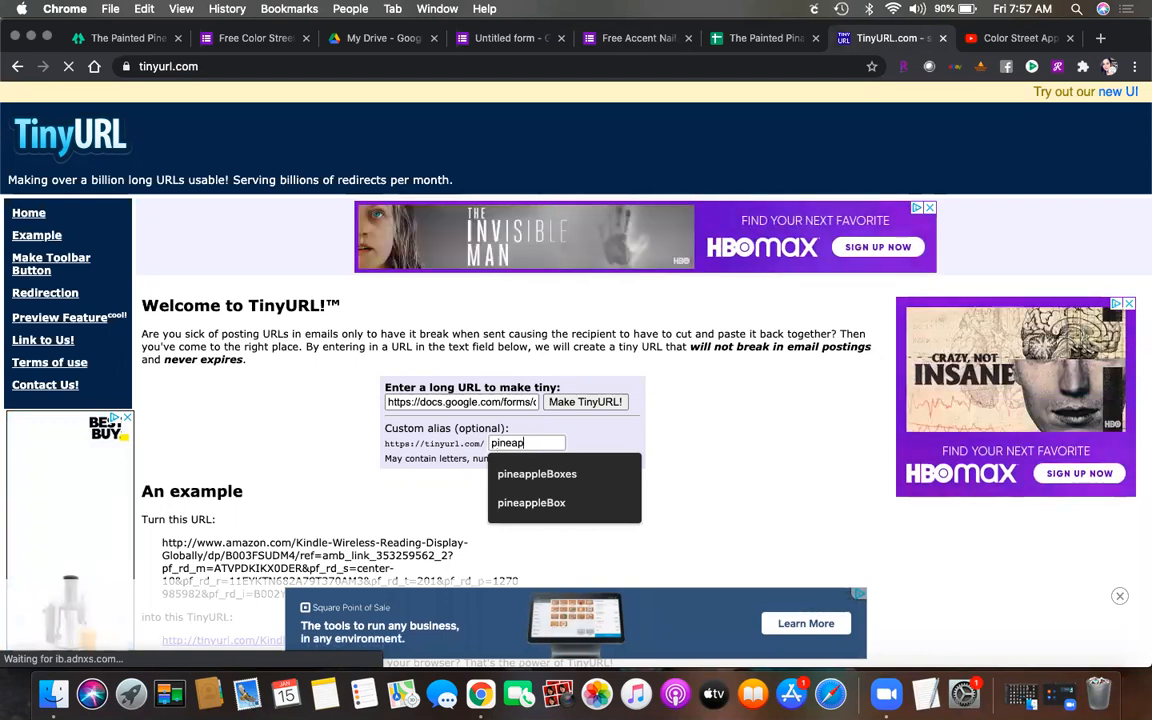
type("plesamples")
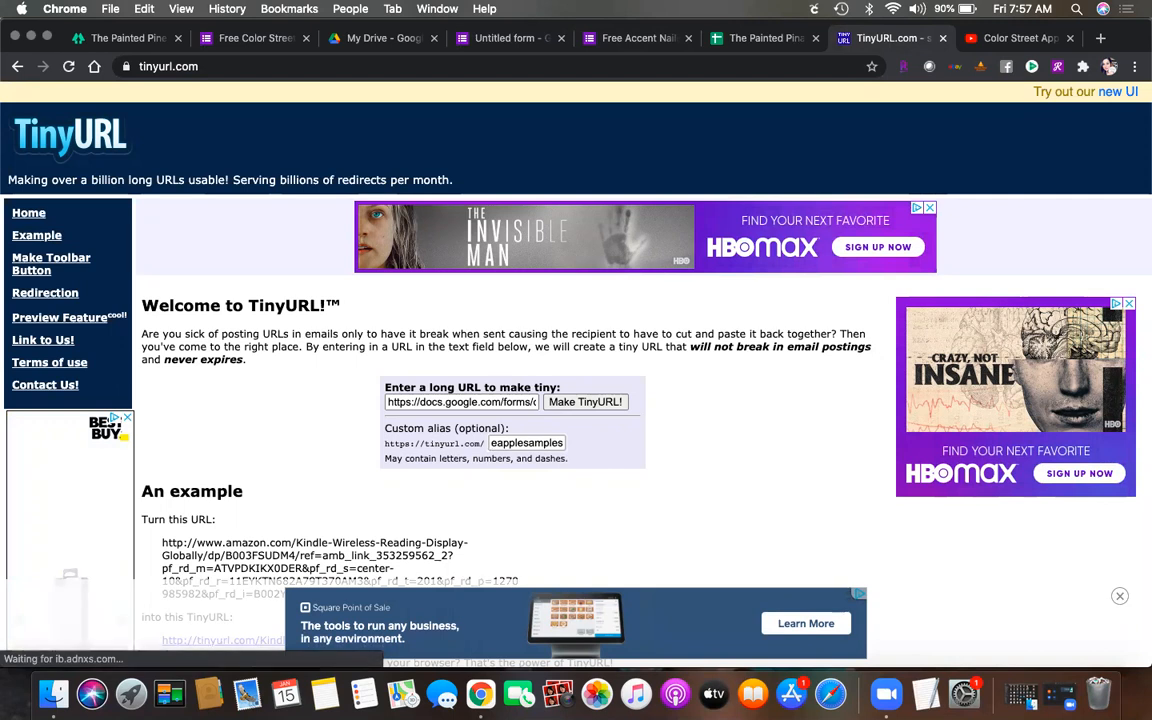
key("Return")
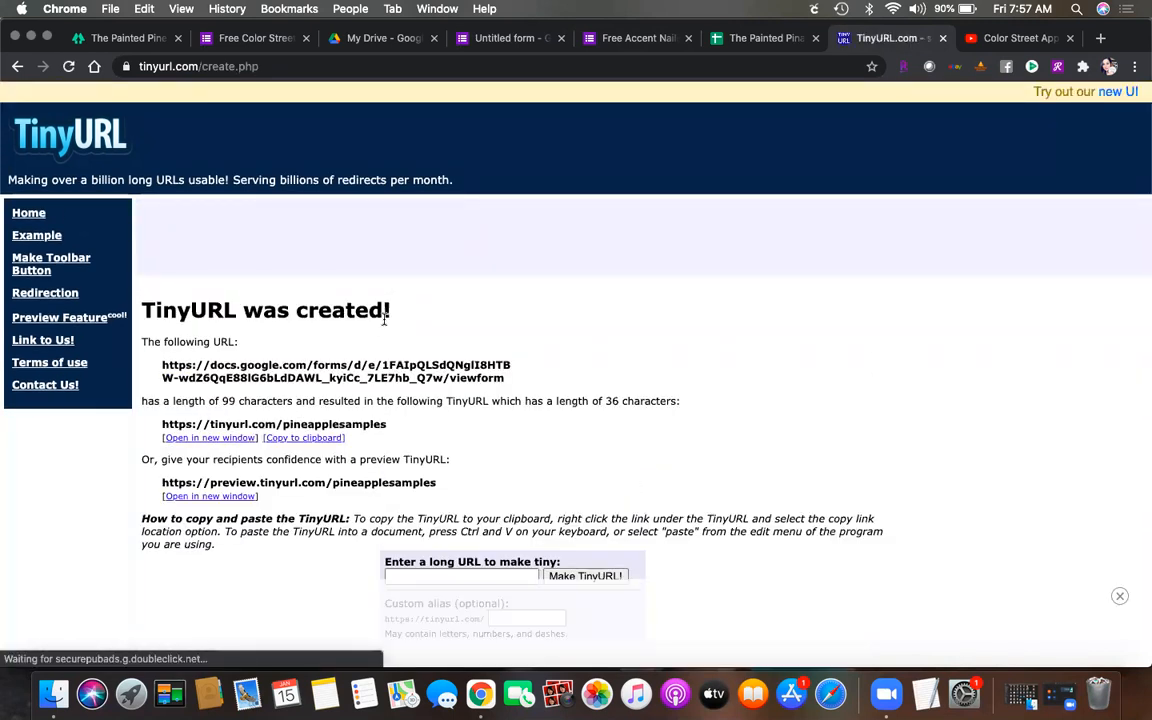
left_click_drag(391, 312, 147, 312)
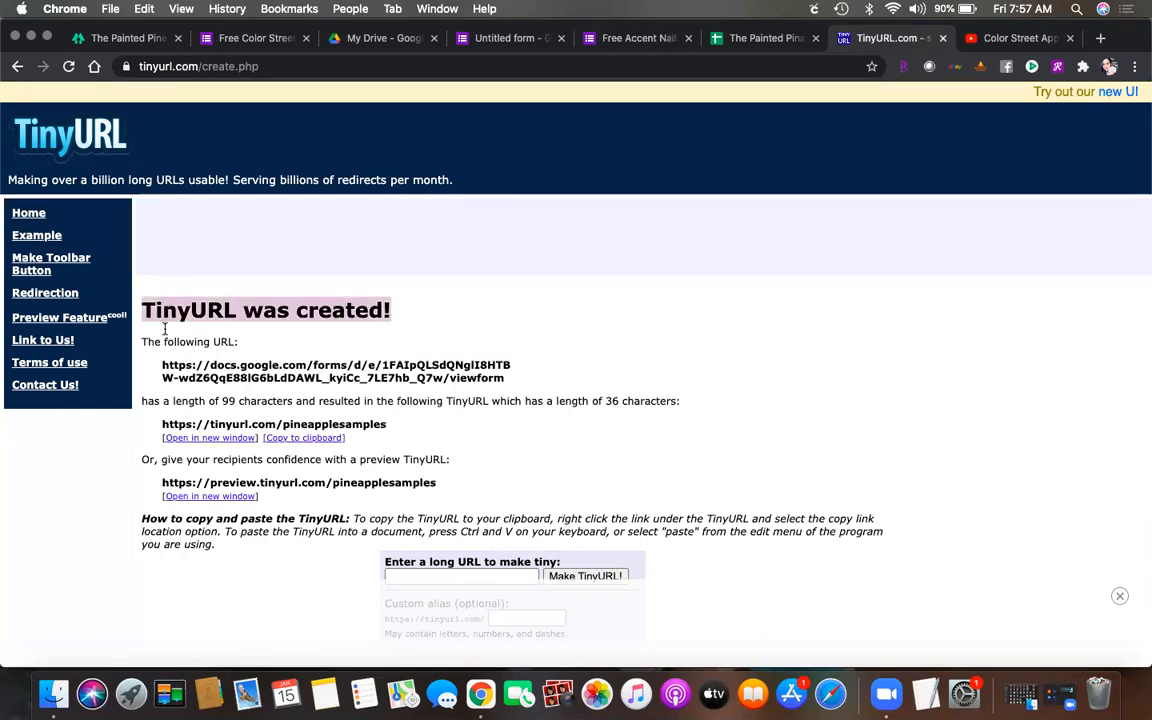
left_click(159, 367)
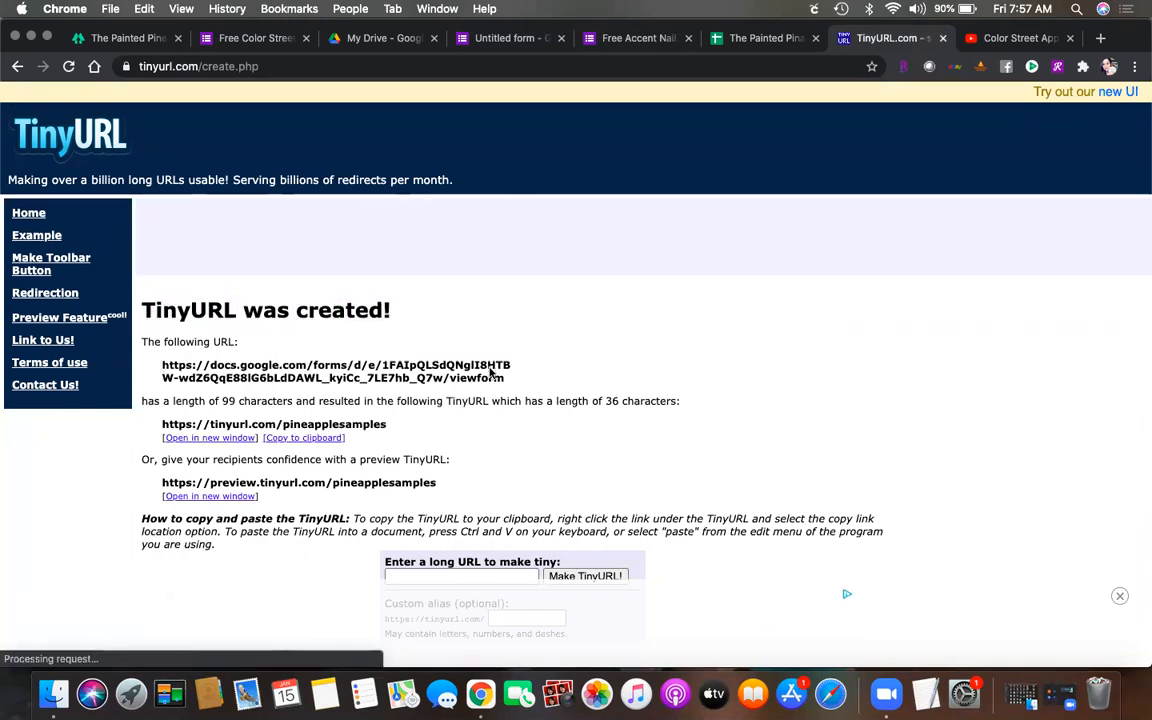
left_click_drag(490, 371, 502, 378)
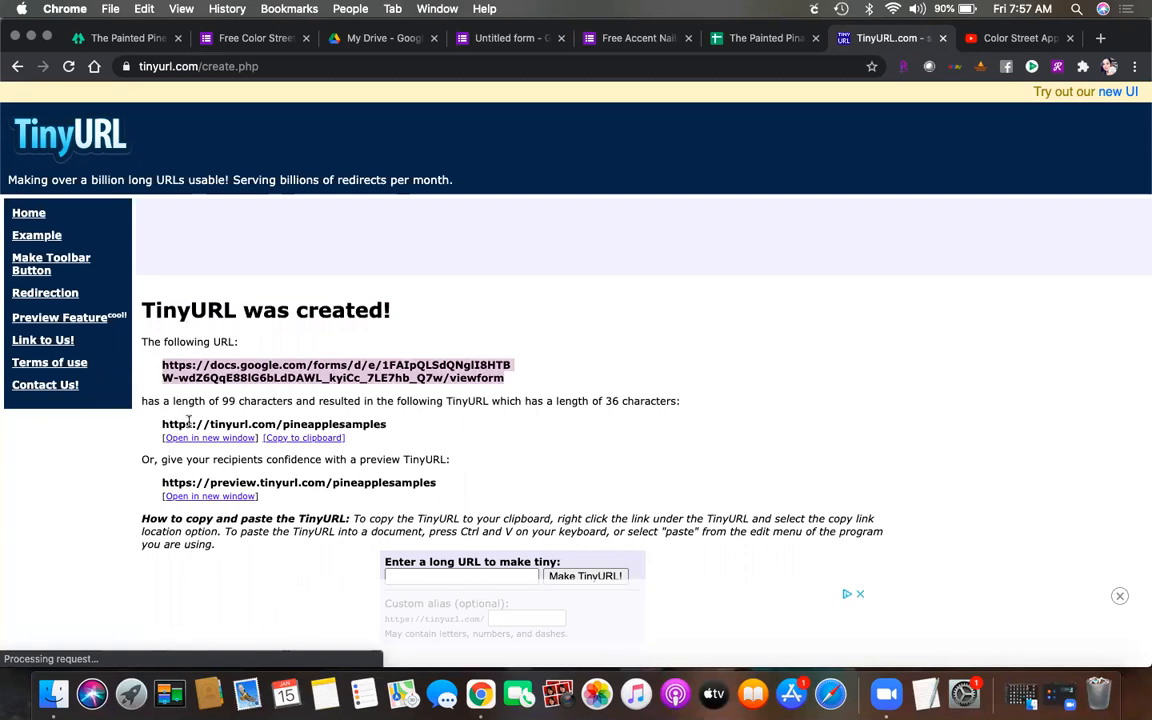
left_click_drag(163, 424, 391, 427)
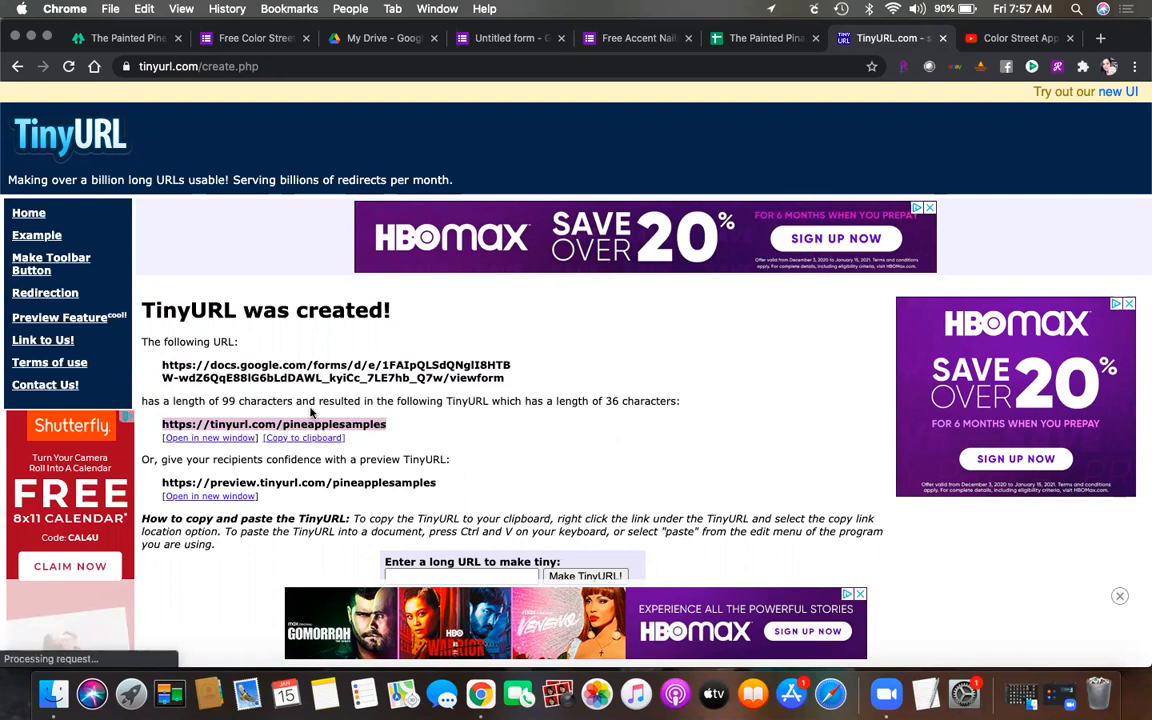
right_click(288, 425)
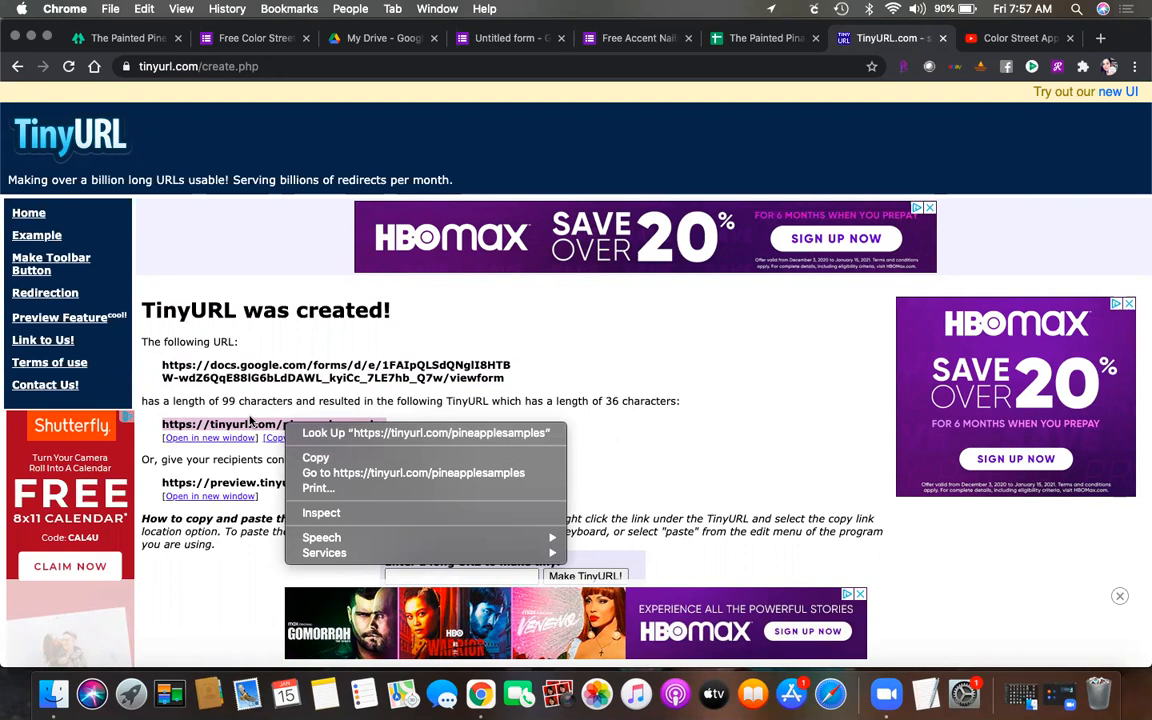
left_click(576, 452)
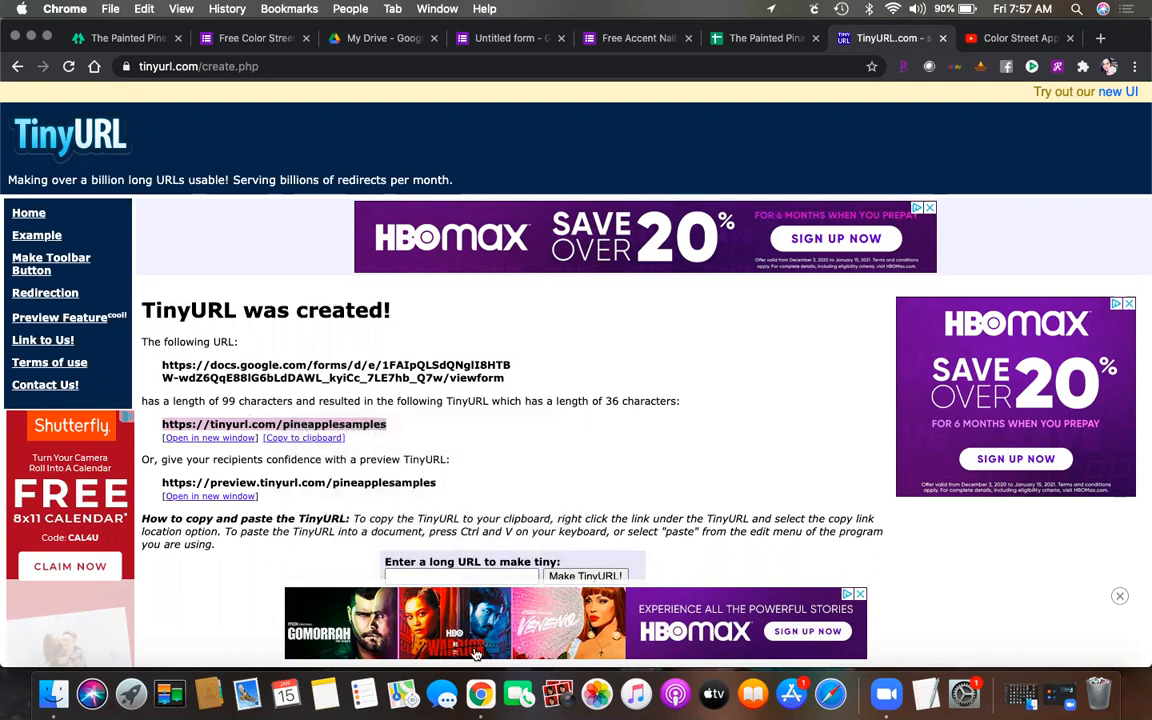
Step: In Notes, create a note titled "Color Street Links" in the Color Street folder and paste the TinyURL link into it
left_click(324, 690)
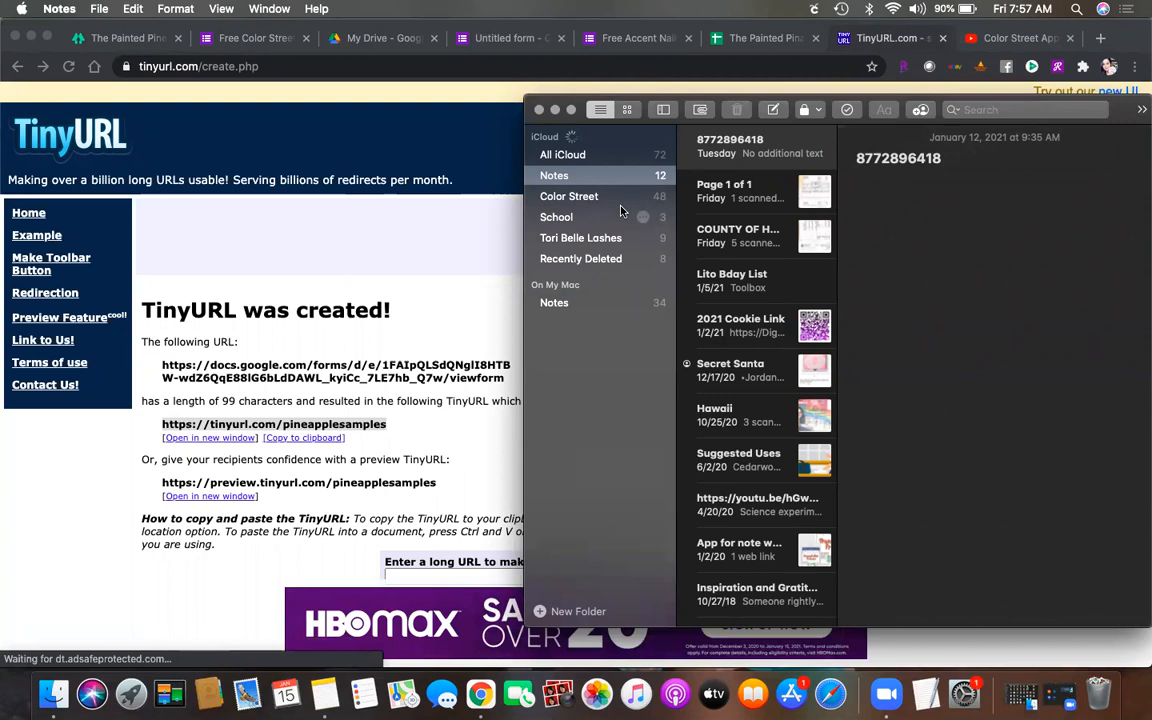
left_click(585, 200)
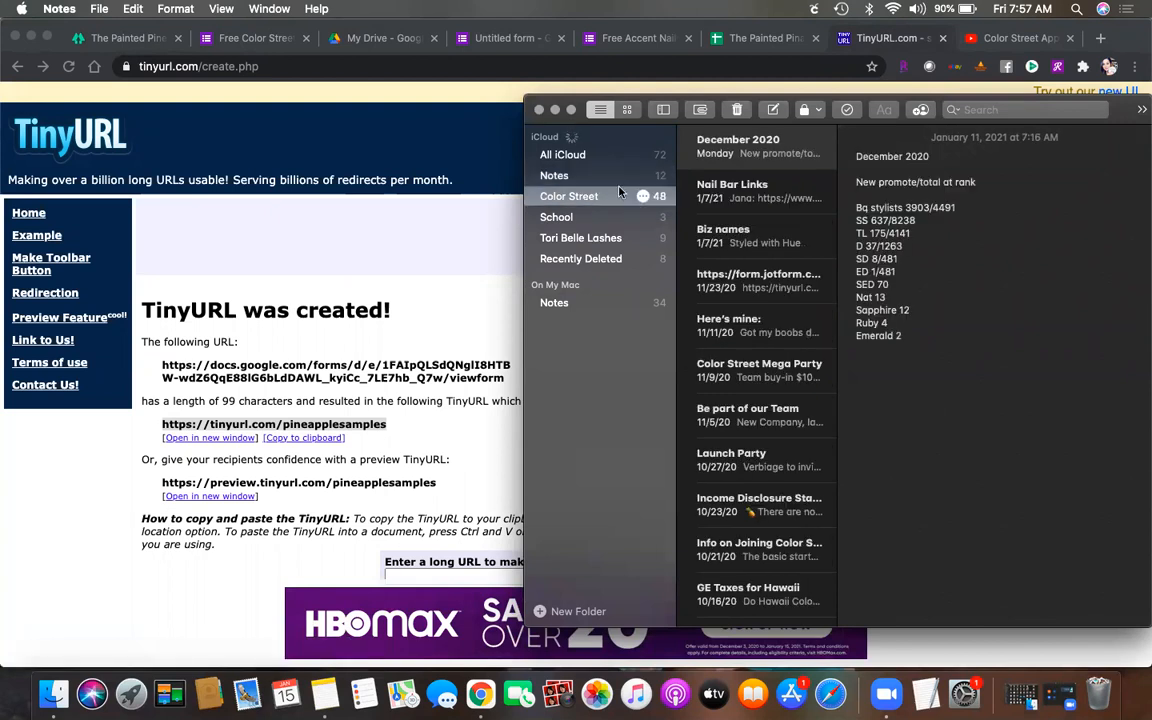
left_click(771, 110)
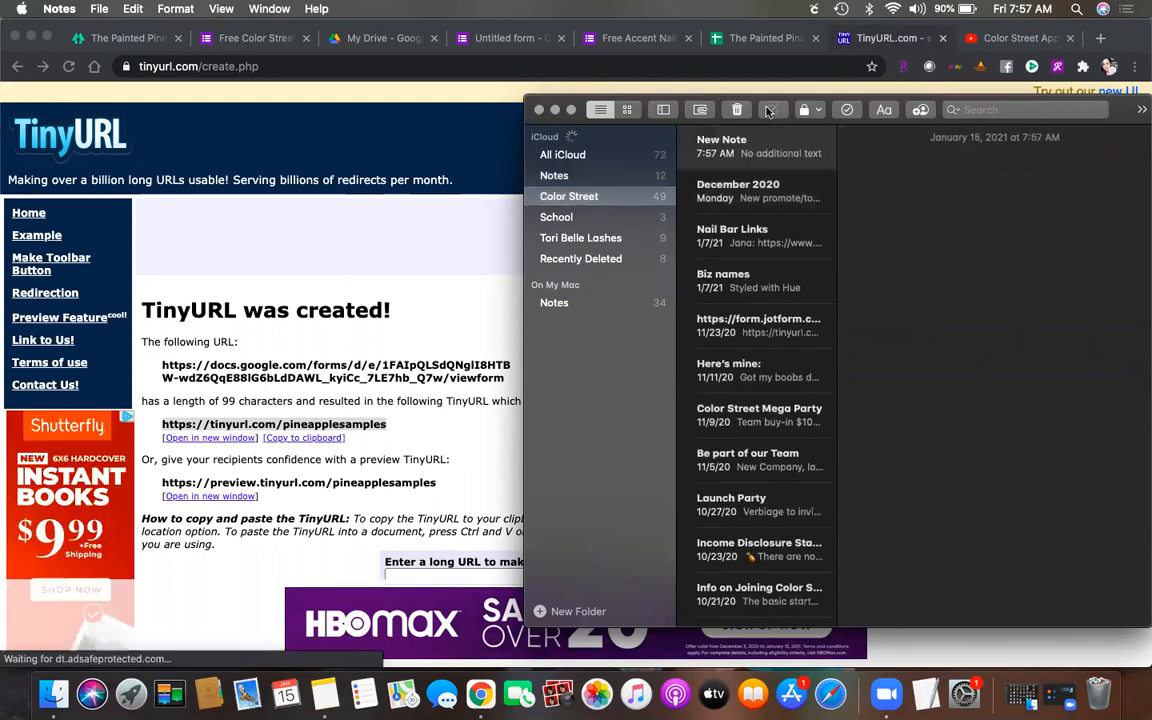
type("Color Street")
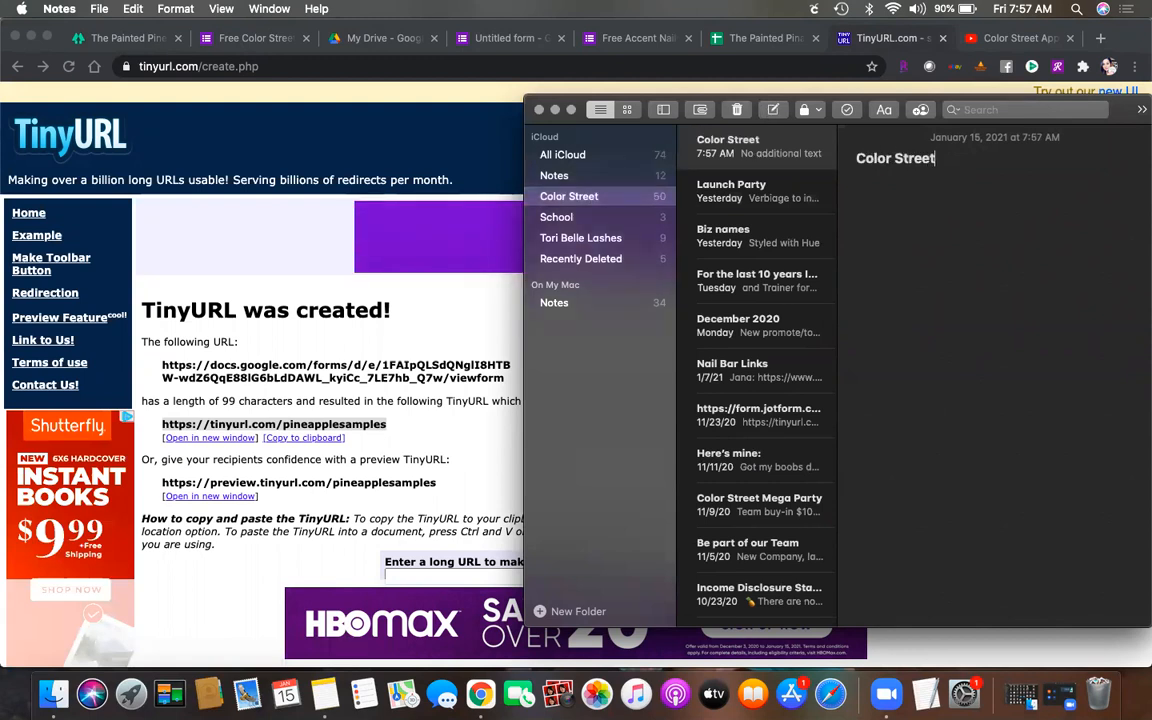
type(" Links")
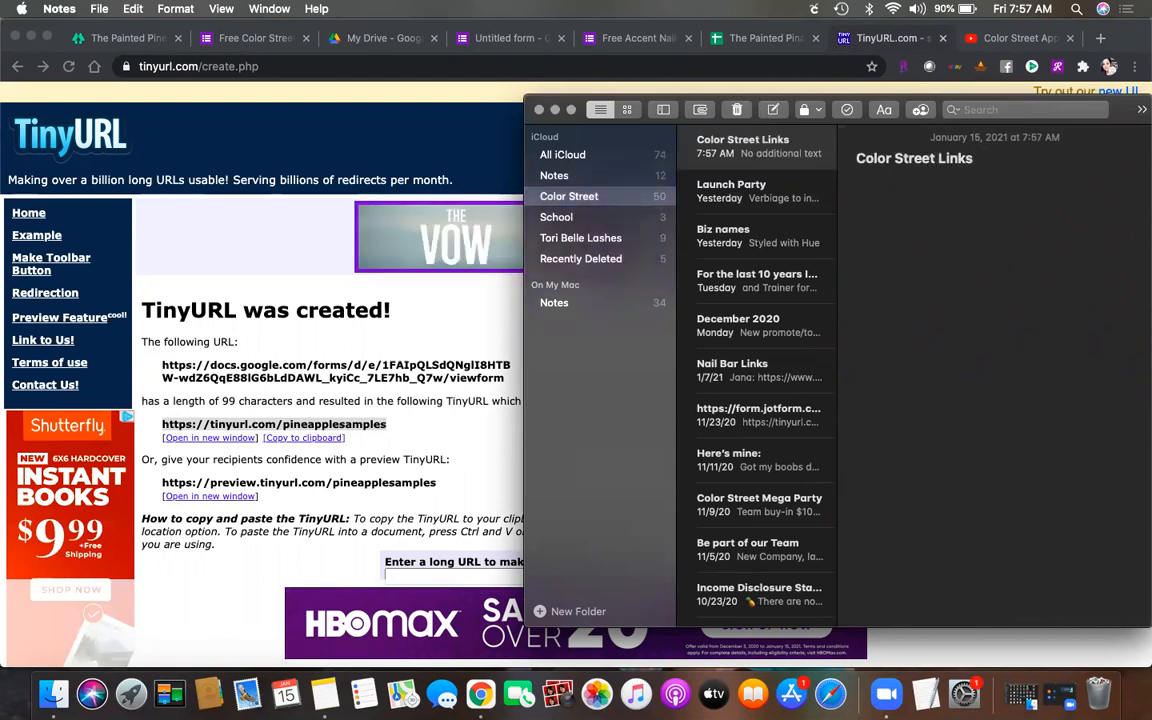
key("super+v")
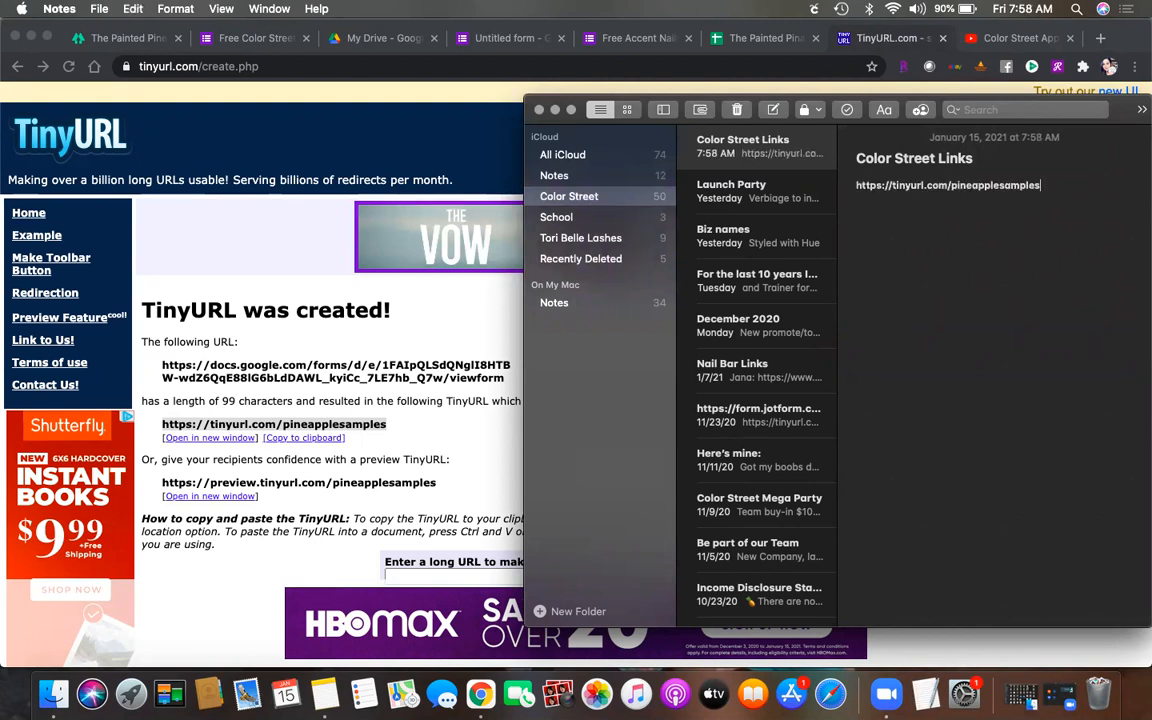
Step: View the older note of saved form links and the Linktree page in Chrome
left_click(748, 420)
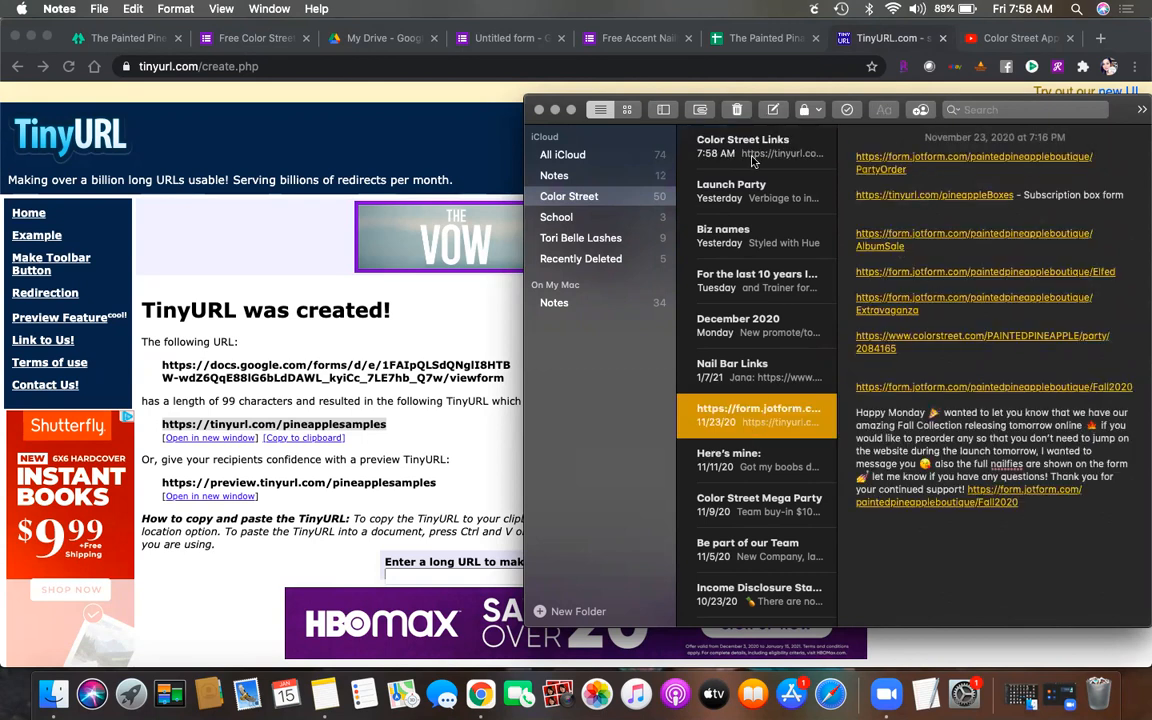
left_click(682, 146)
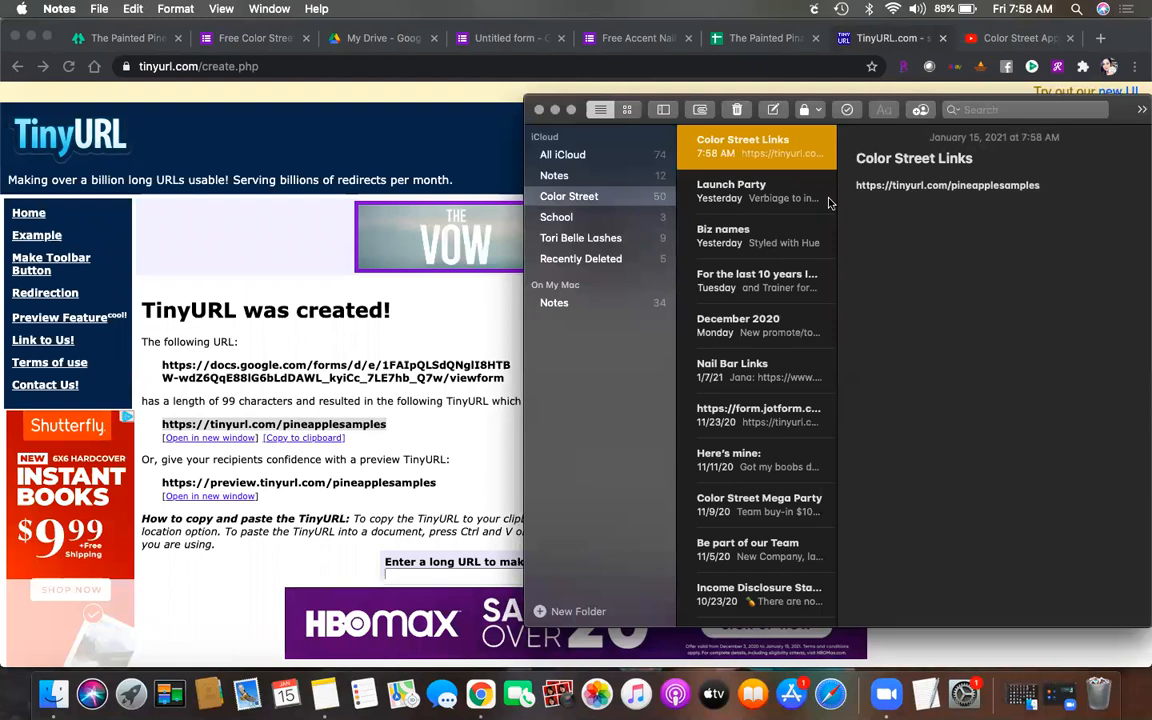
left_click(125, 38)
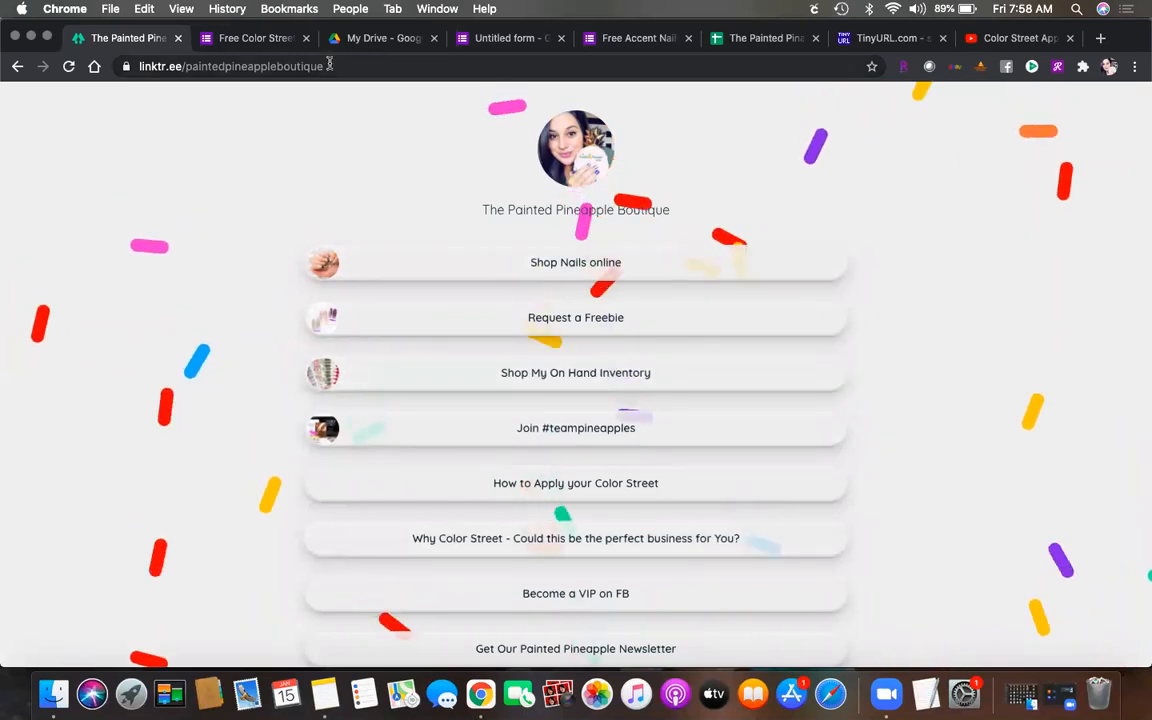
Step: Close the previewed Free Accent Nails form and return to the untitled form's editor
left_click(640, 40)
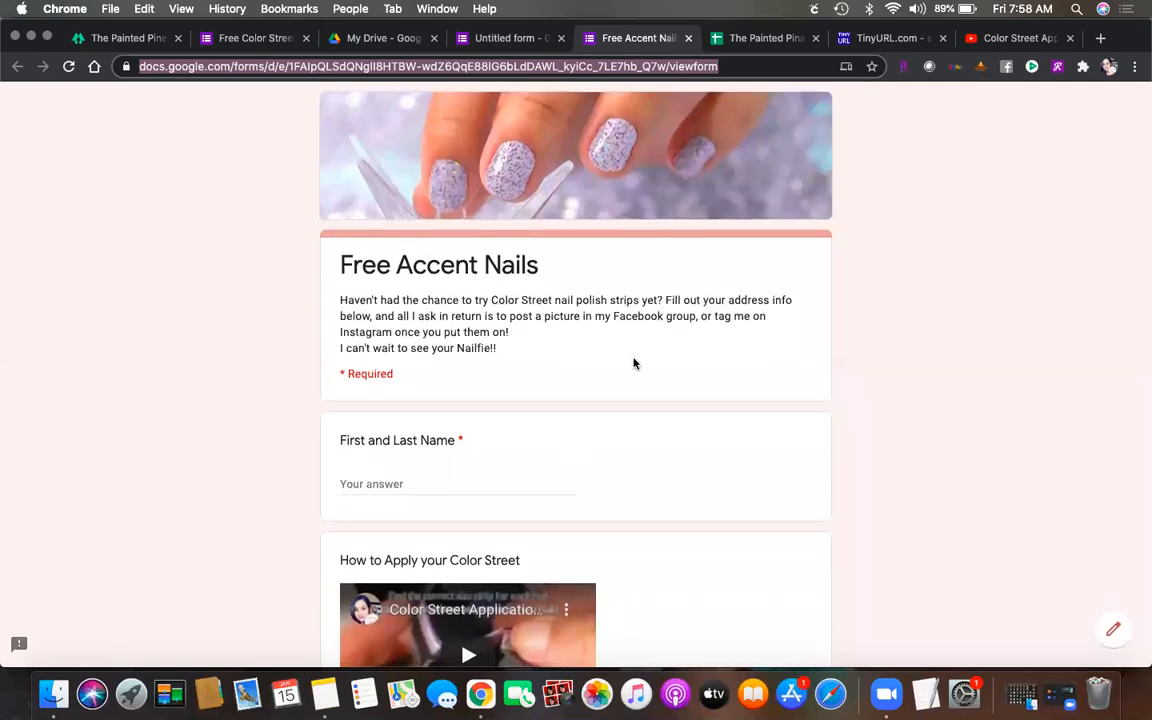
left_click(689, 40)
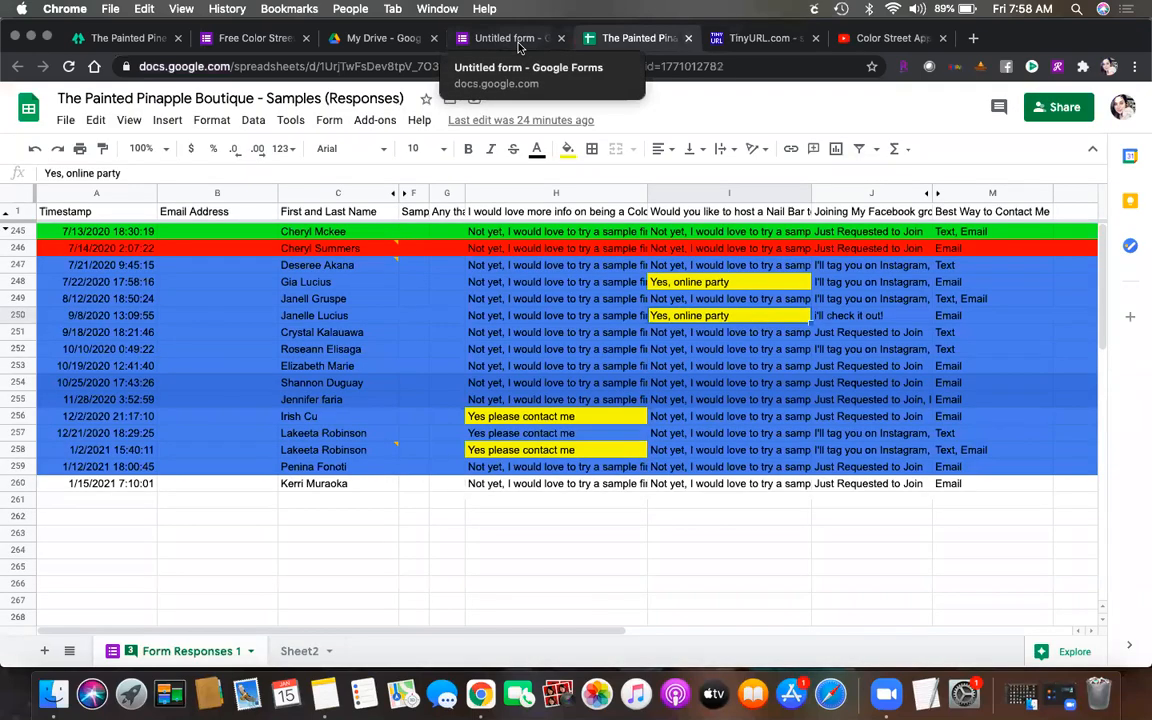
left_click(519, 44)
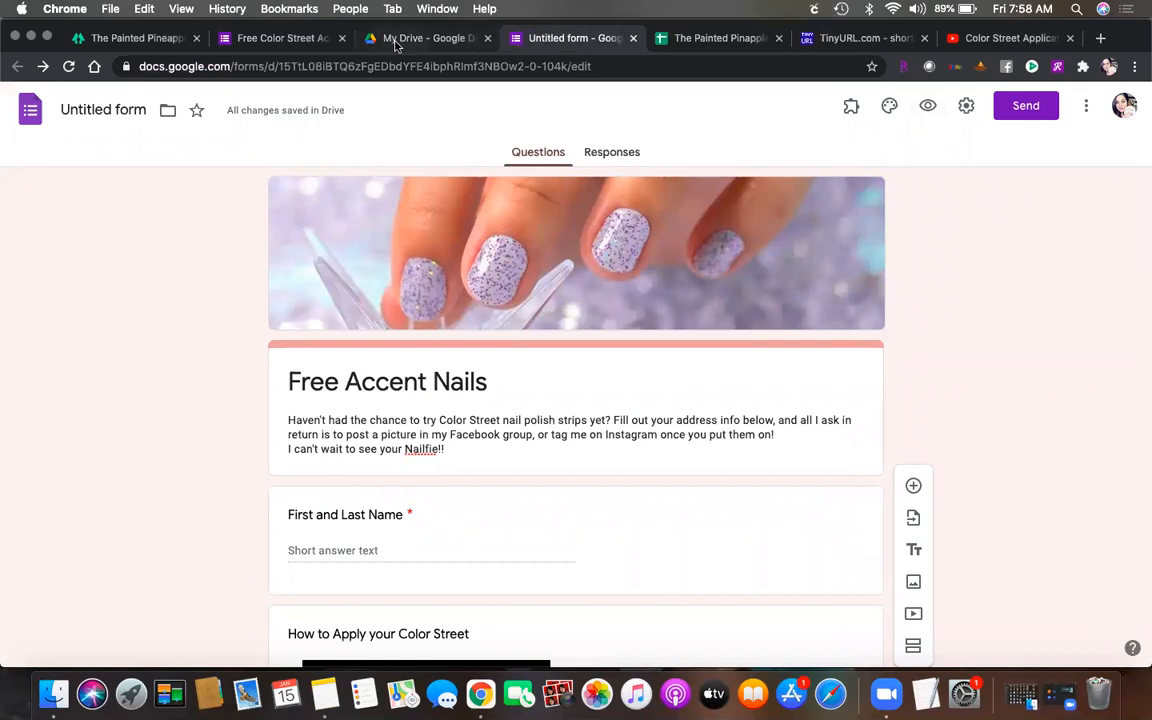
Step: Find the untitled form in My Drive and rename it "Free Accent Nails" in the form editor
left_click(360, 40)
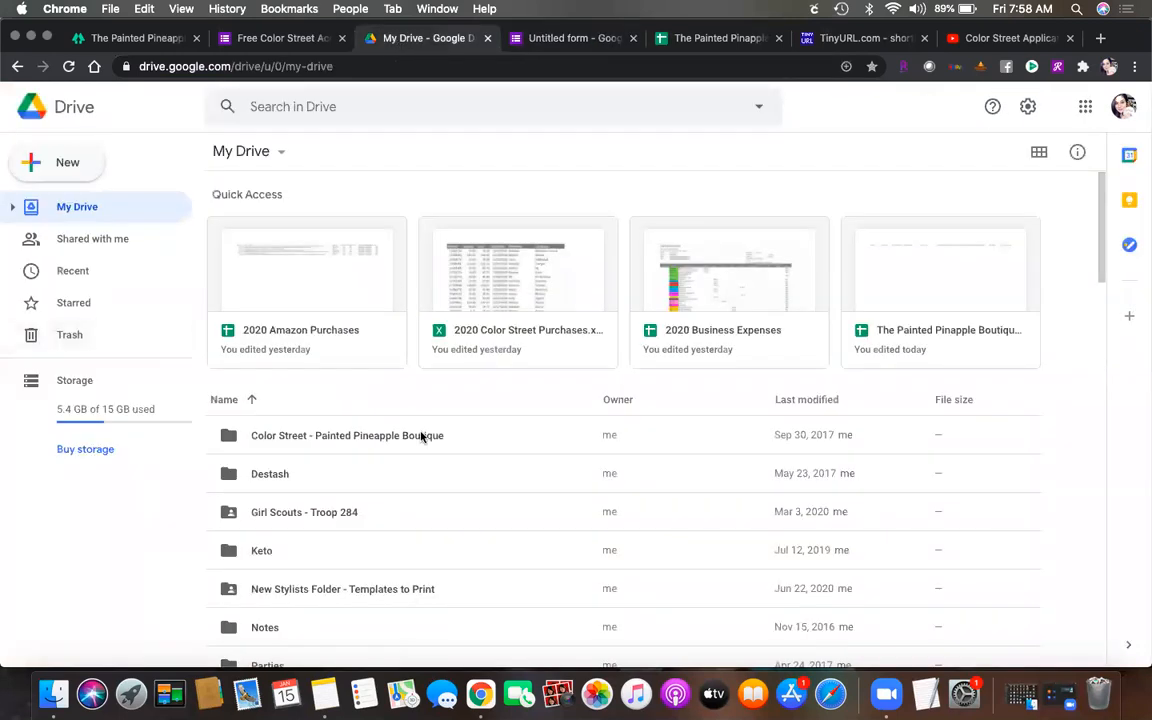
scroll(421, 437, "down", 20)
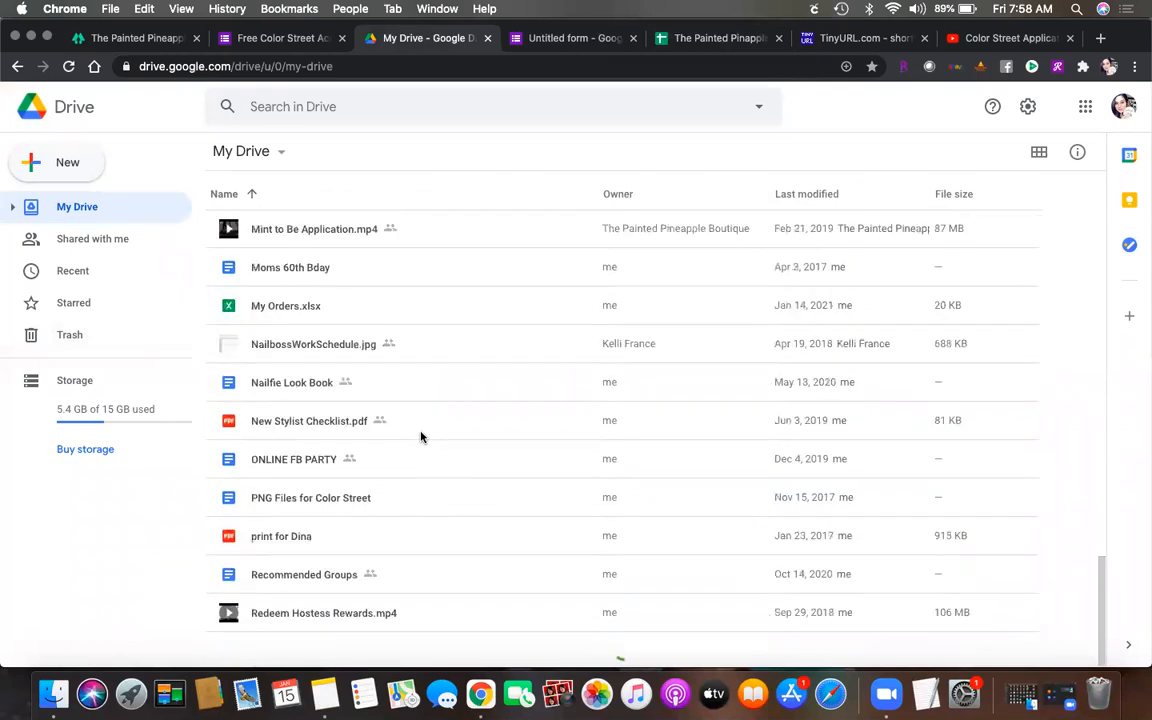
scroll(421, 437, "down", 3)
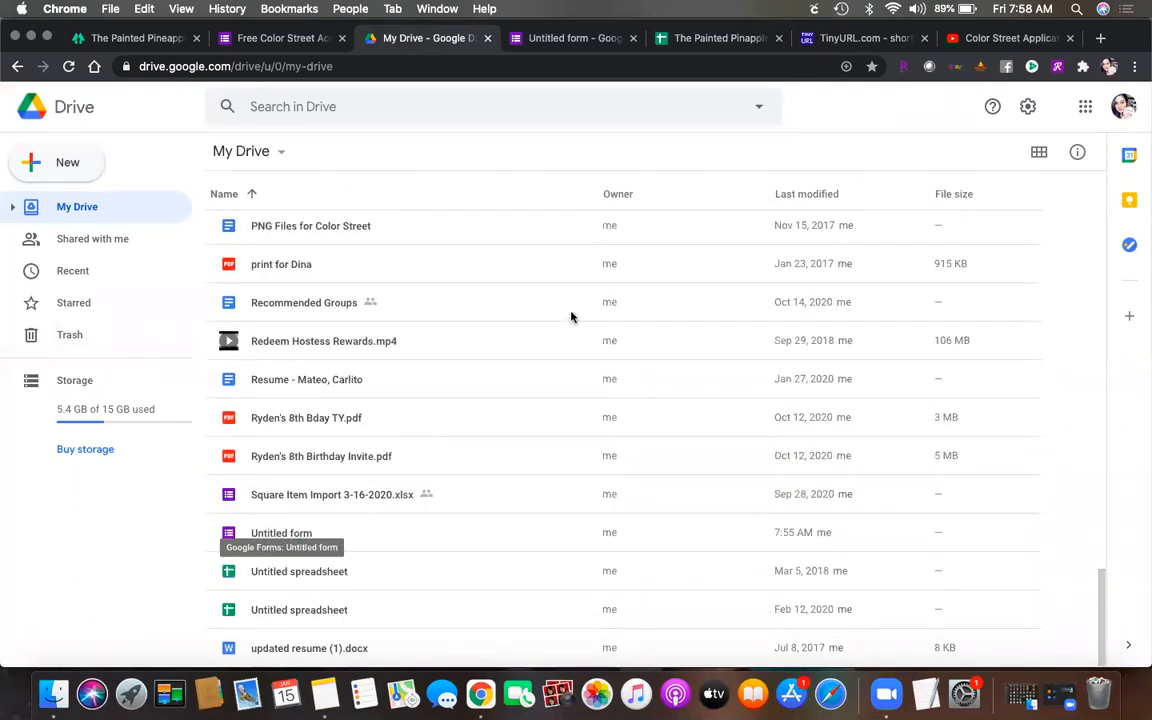
left_click(537, 40)
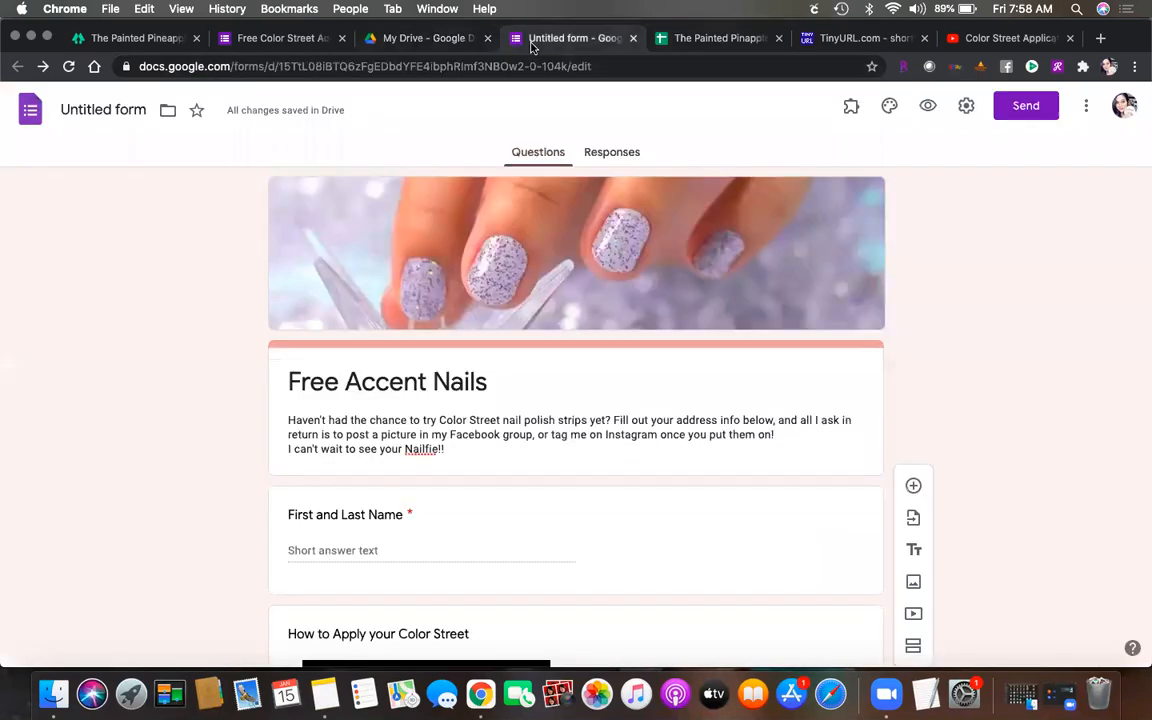
left_click(150, 110)
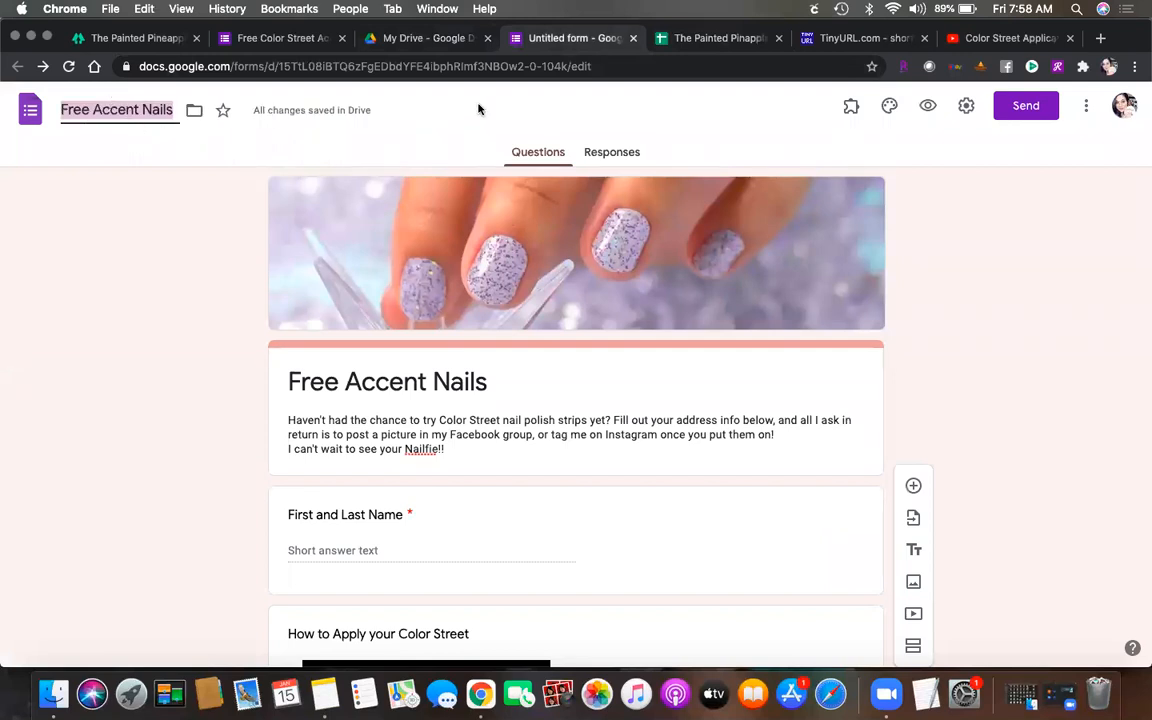
left_click(371, 40)
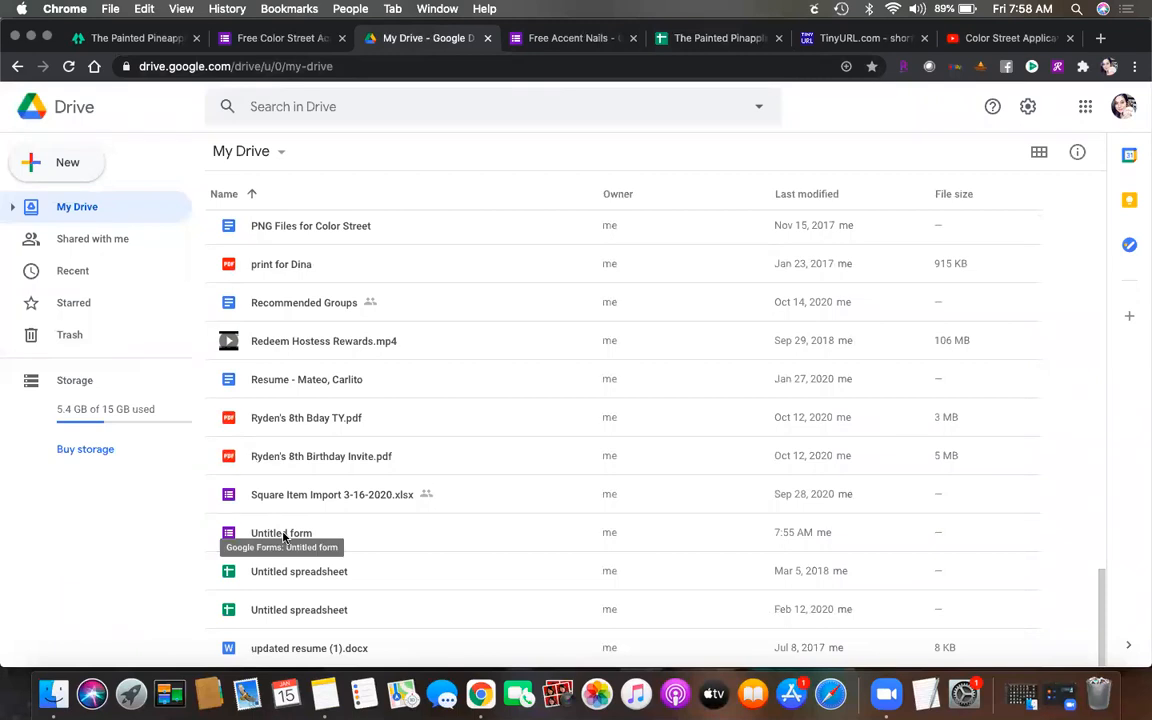
left_click(570, 39)
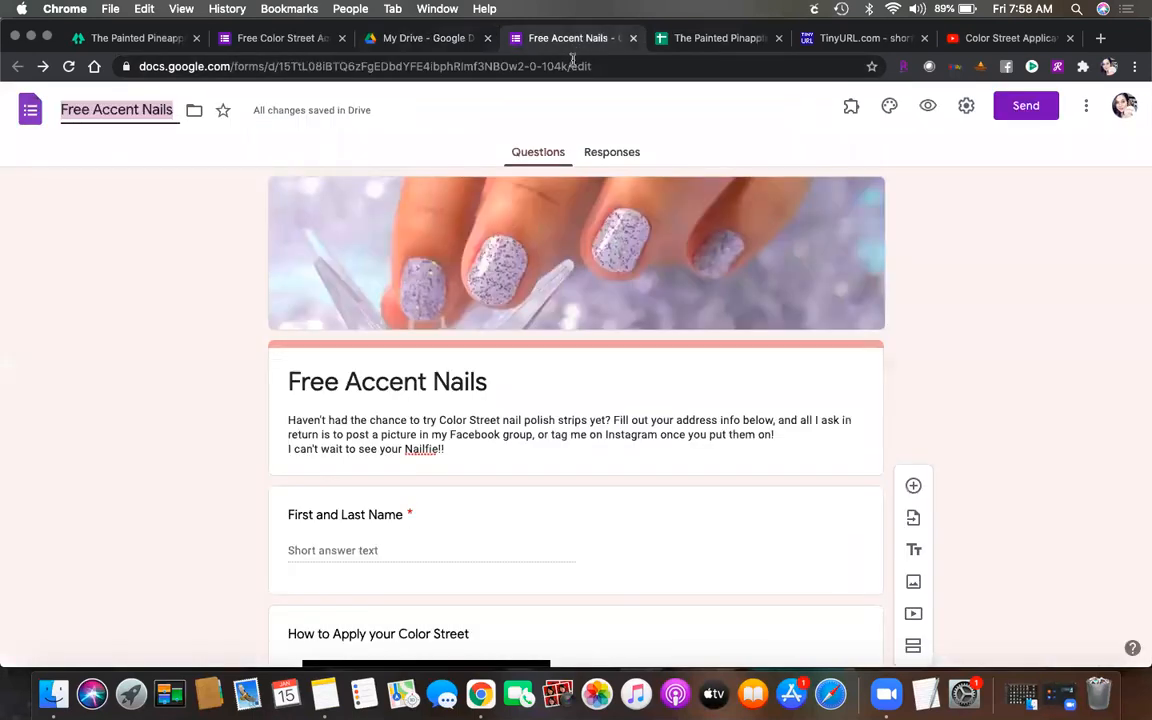
Step: Review the new form's responses, the original Free Color Street Accent Nails form and the existing Samples responses spreadsheet
left_click(610, 157)
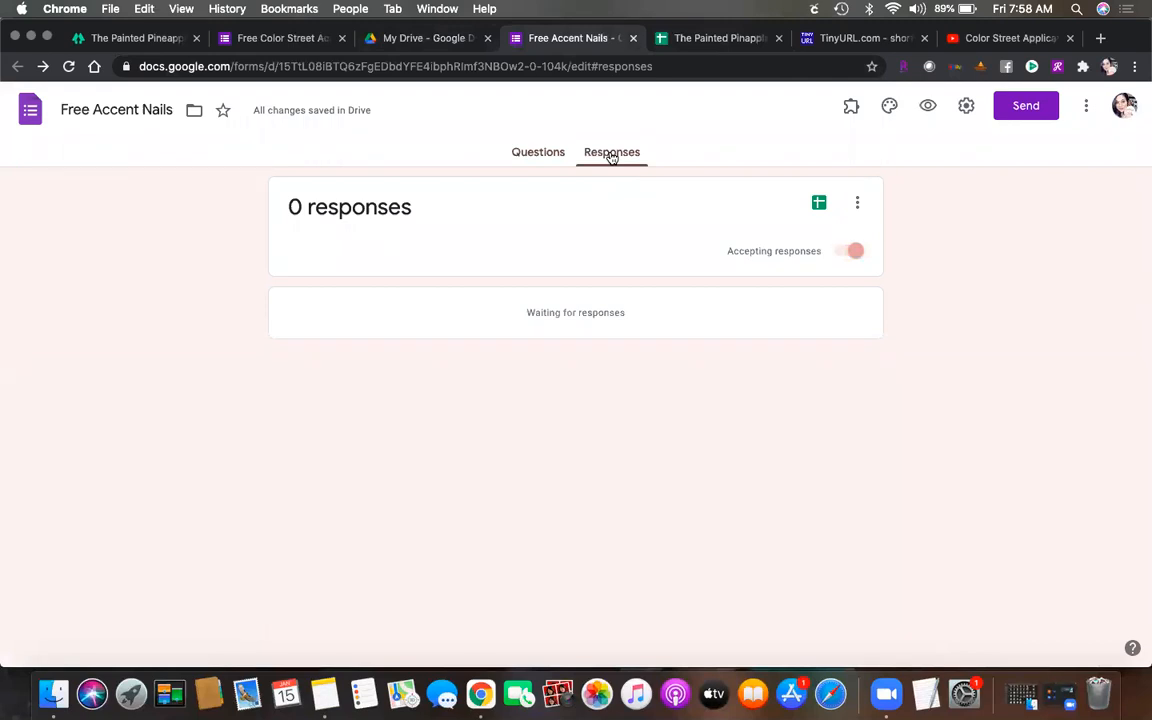
left_click(272, 38)
scroll(465, 216, "up", 2)
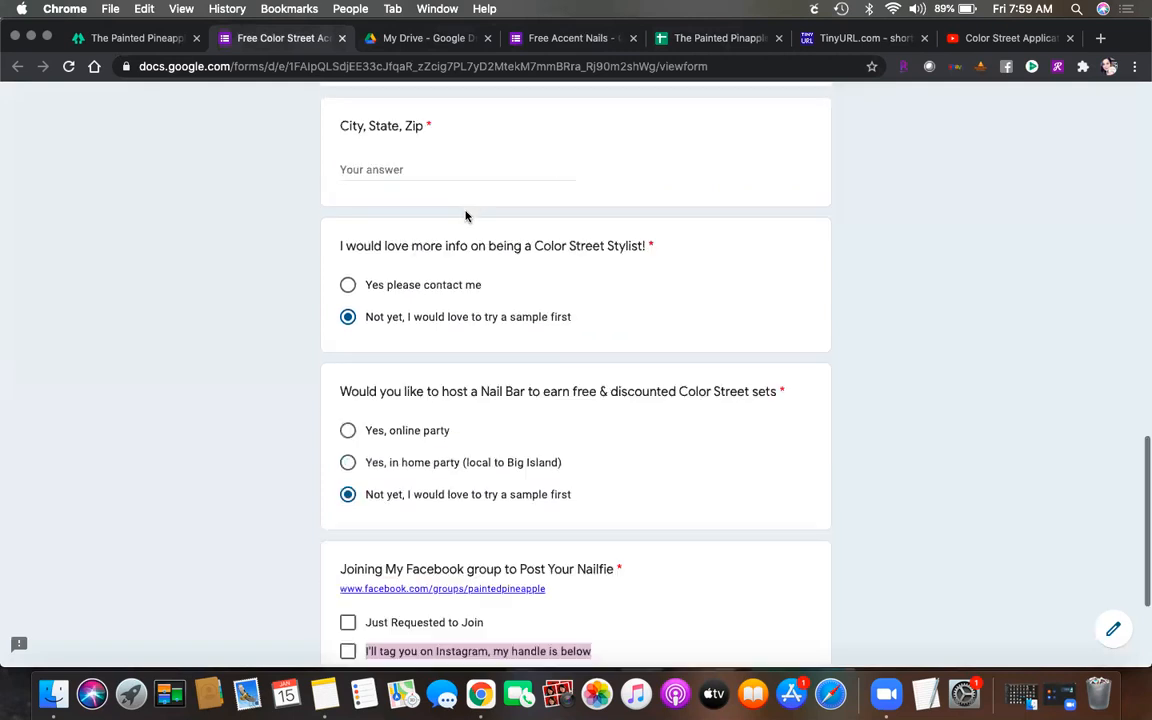
scroll(465, 213, "up", 10)
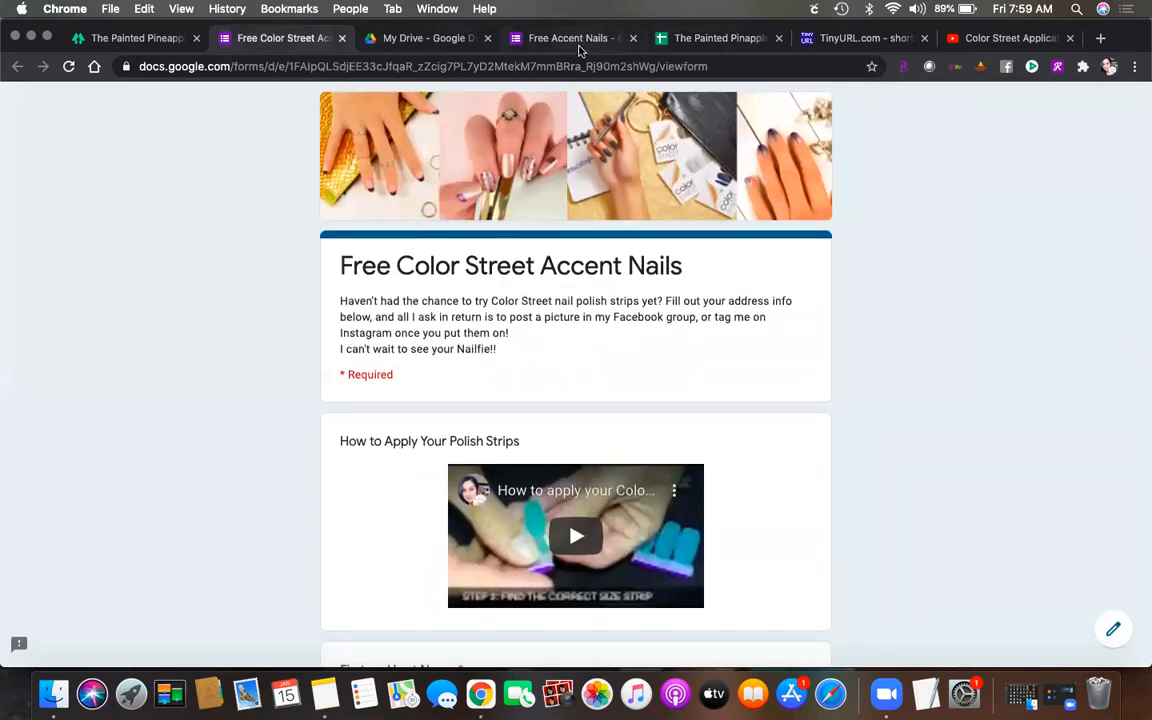
left_click(580, 45)
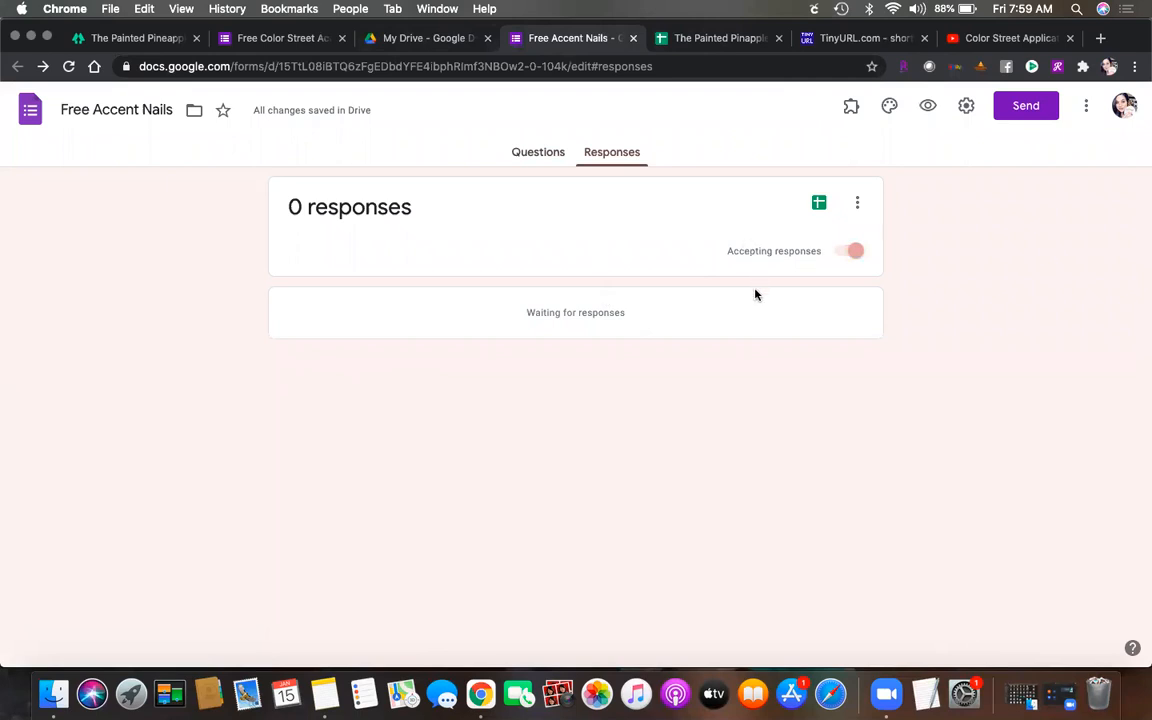
left_click(716, 38)
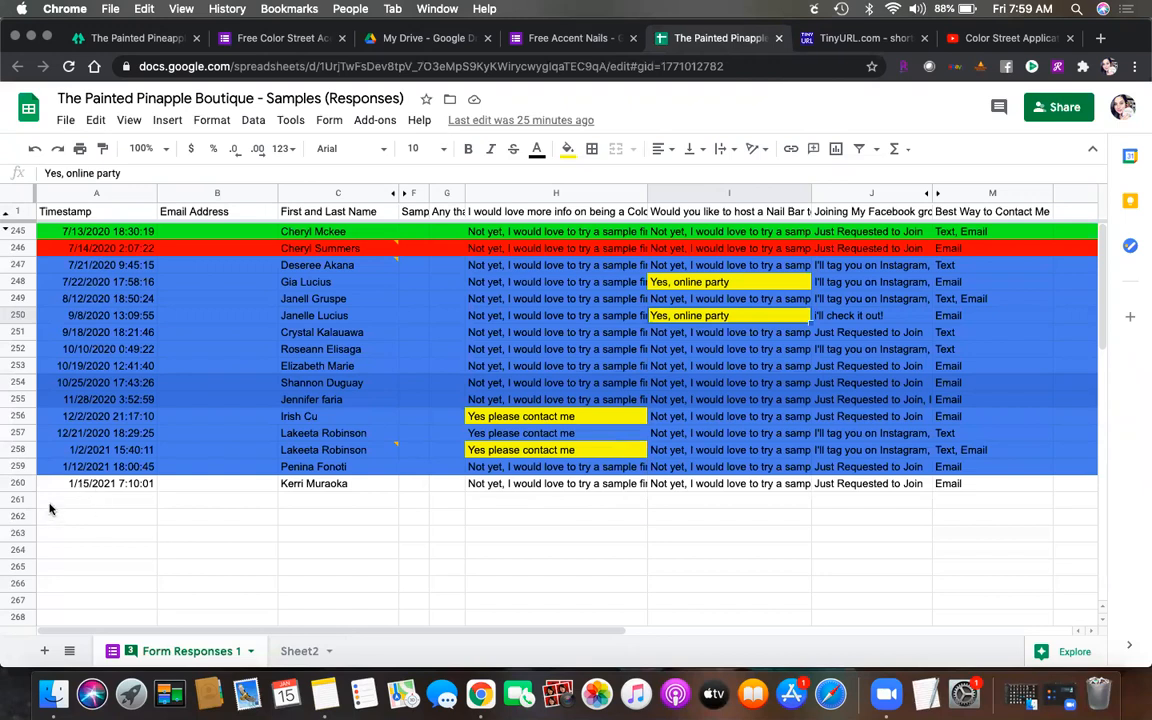
Step: Link the Free Accent Nails form's responses to a new spreadsheet named "Free Accent Nails (Responses)"
left_click(566, 40)
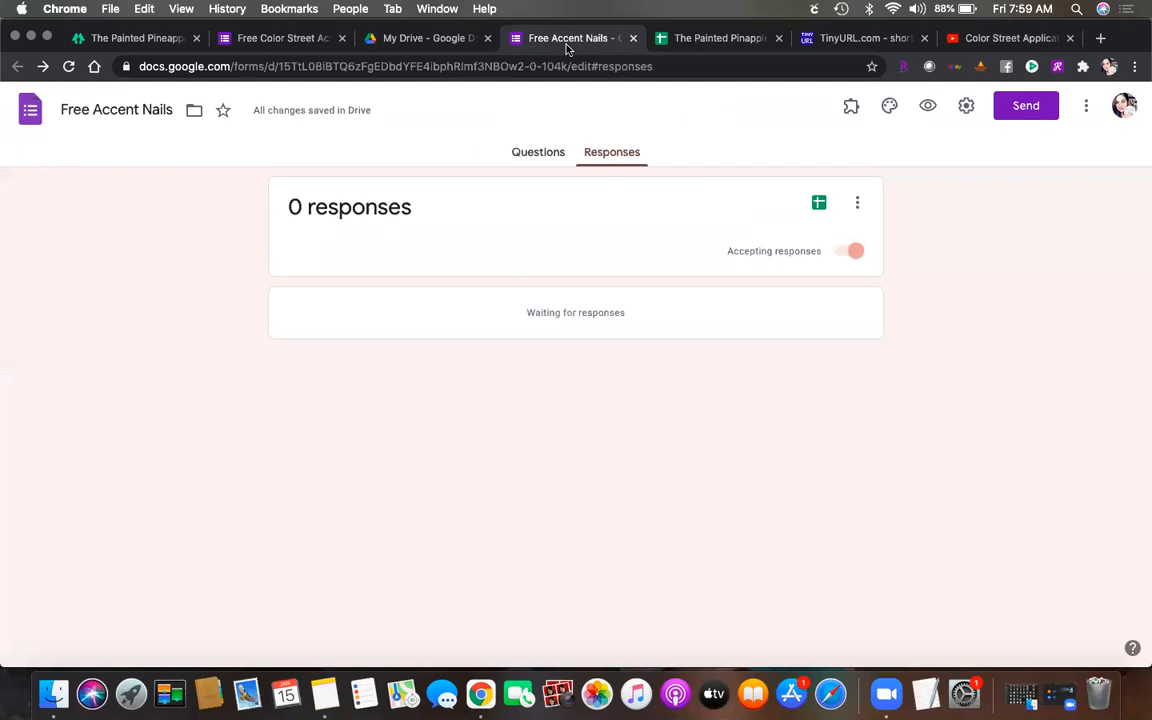
left_click(818, 205)
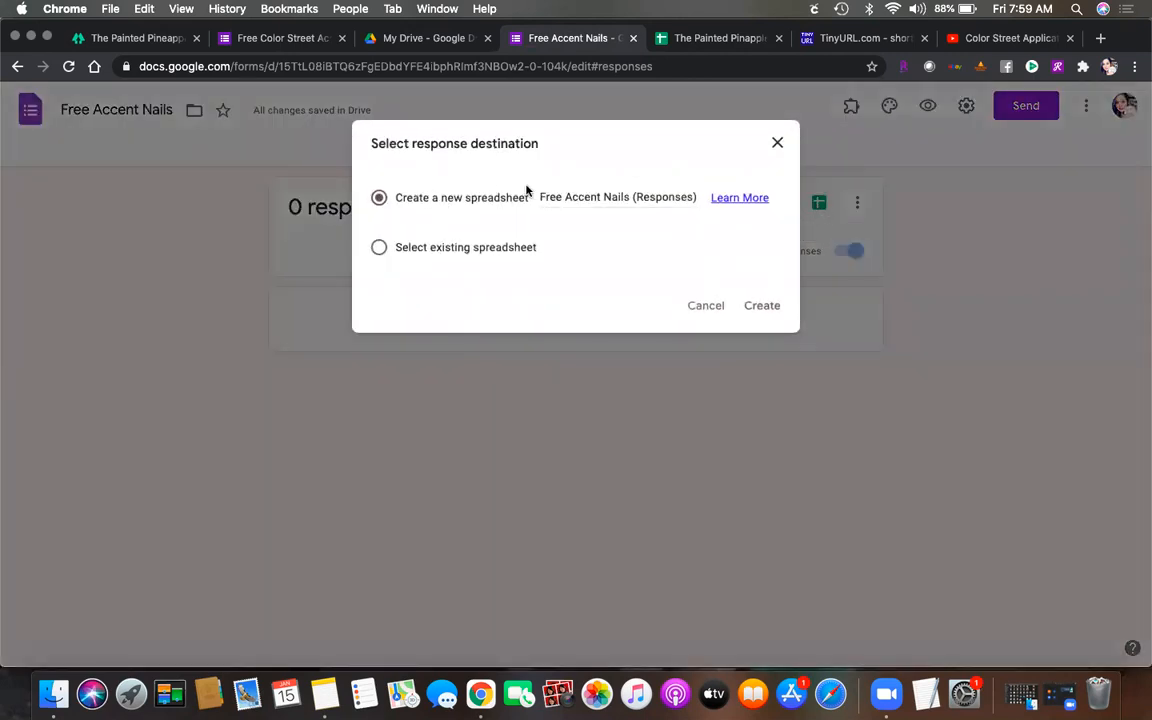
left_click(761, 310)
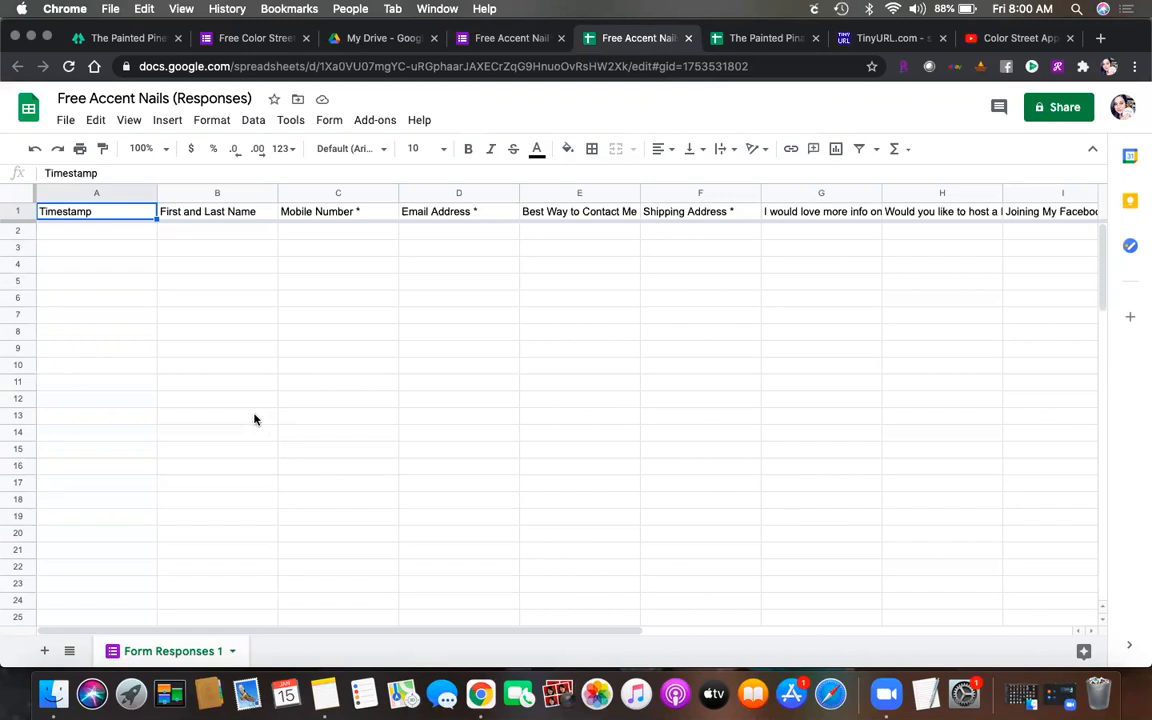
Step: Choose notification rules for an immediate e-mail whenever a user submits a form, and close the dialog without saving them
left_click(217, 121)
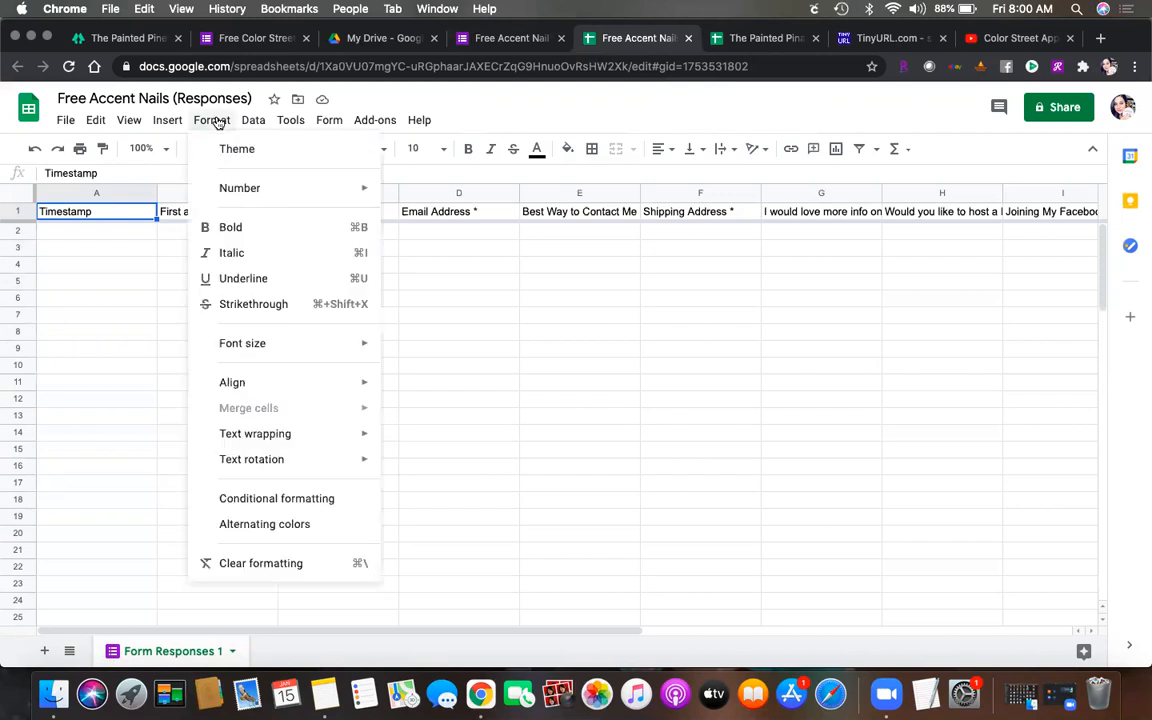
mouse_move(122, 121)
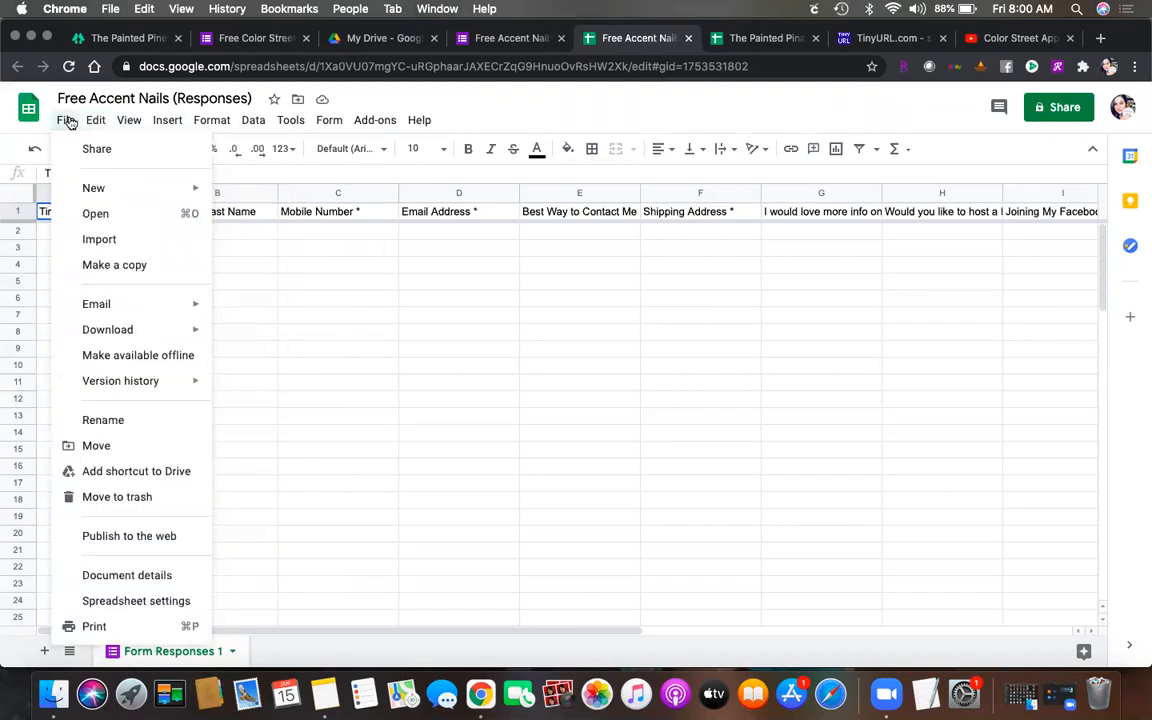
mouse_move(248, 131)
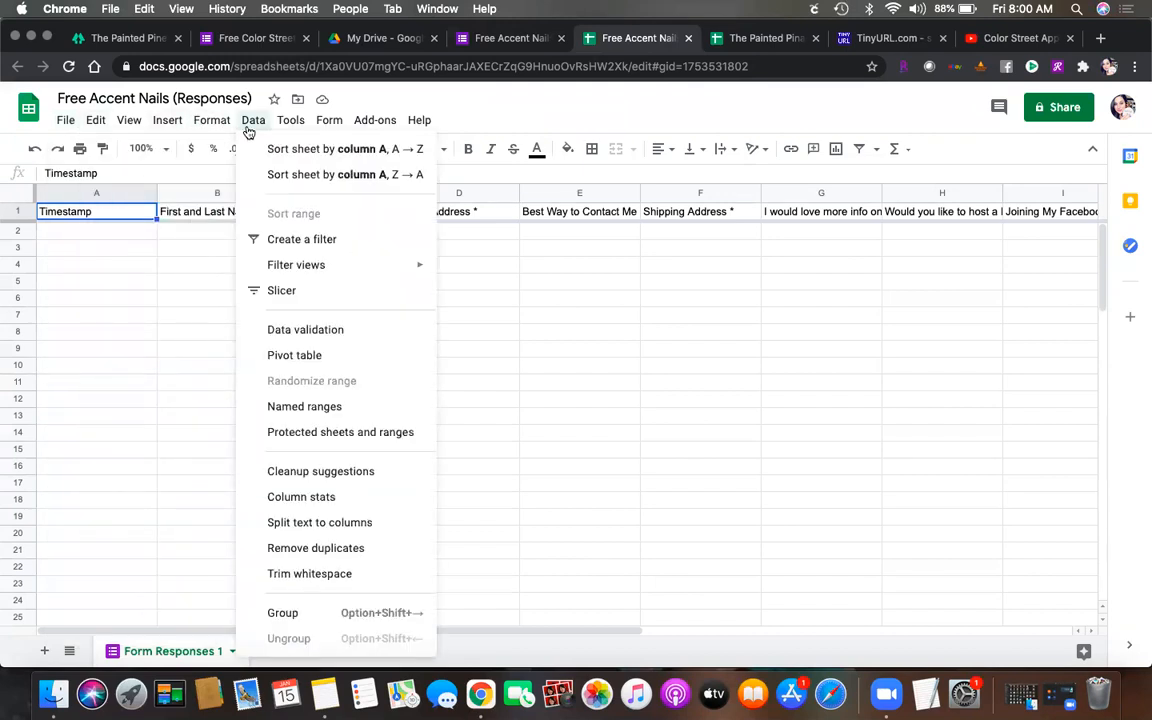
mouse_move(299, 129)
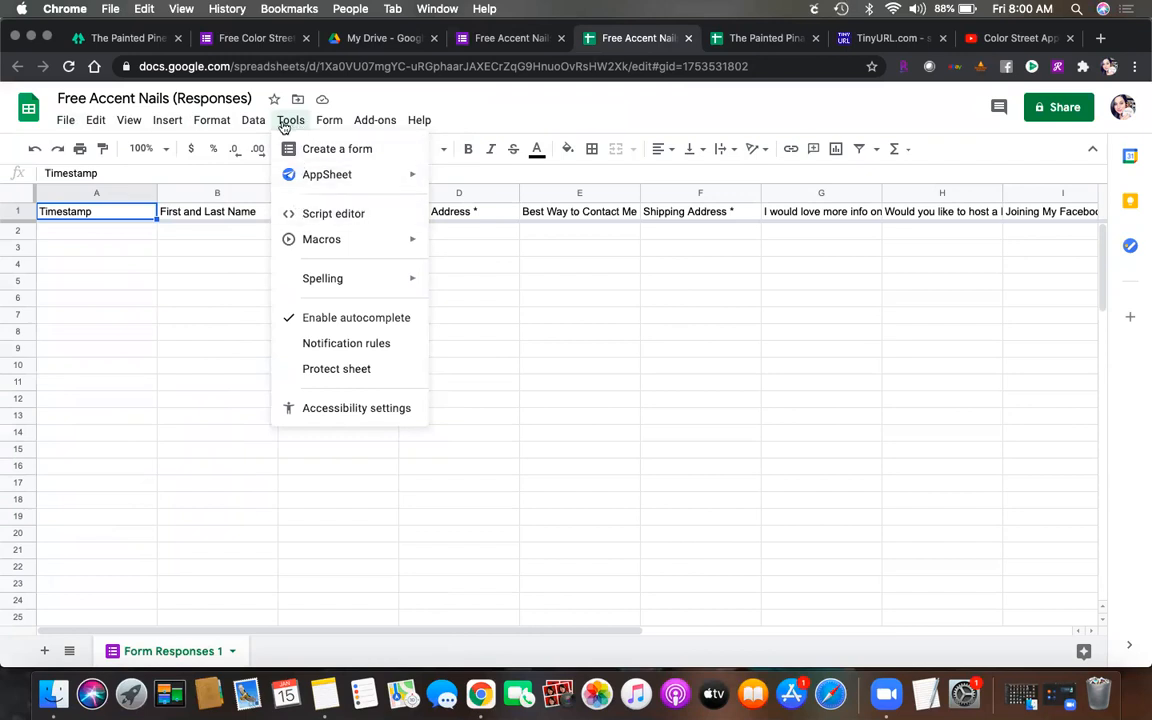
left_click(305, 344)
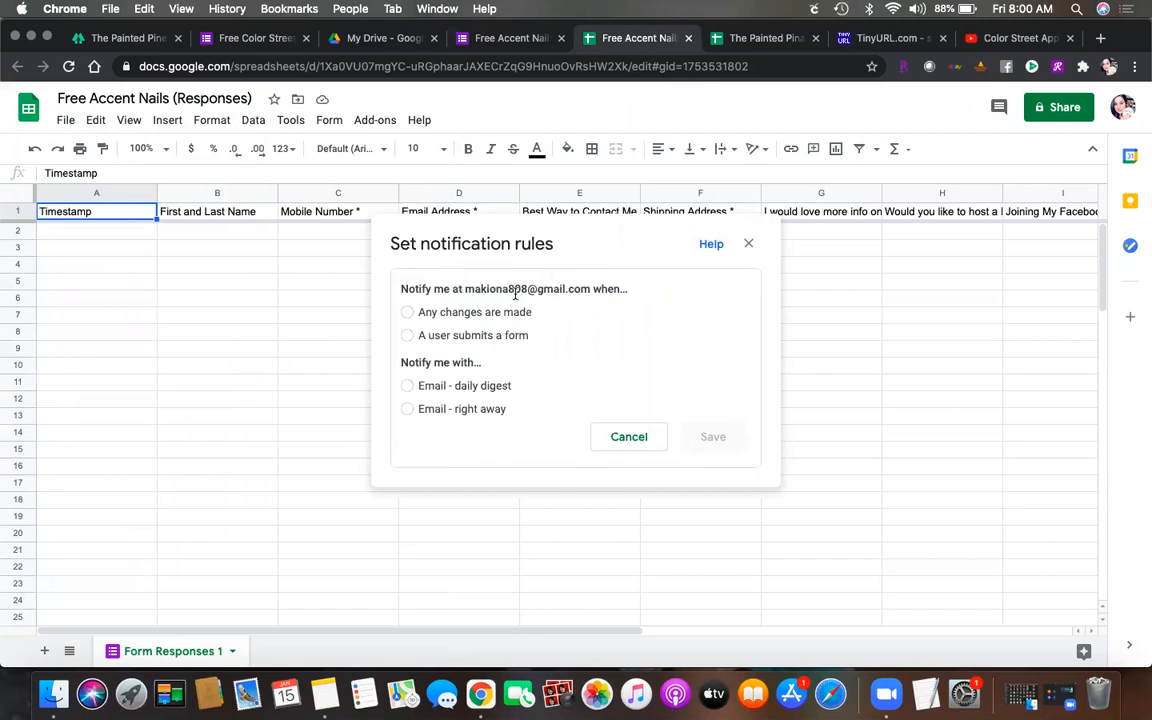
left_click(408, 337)
left_click(407, 410)
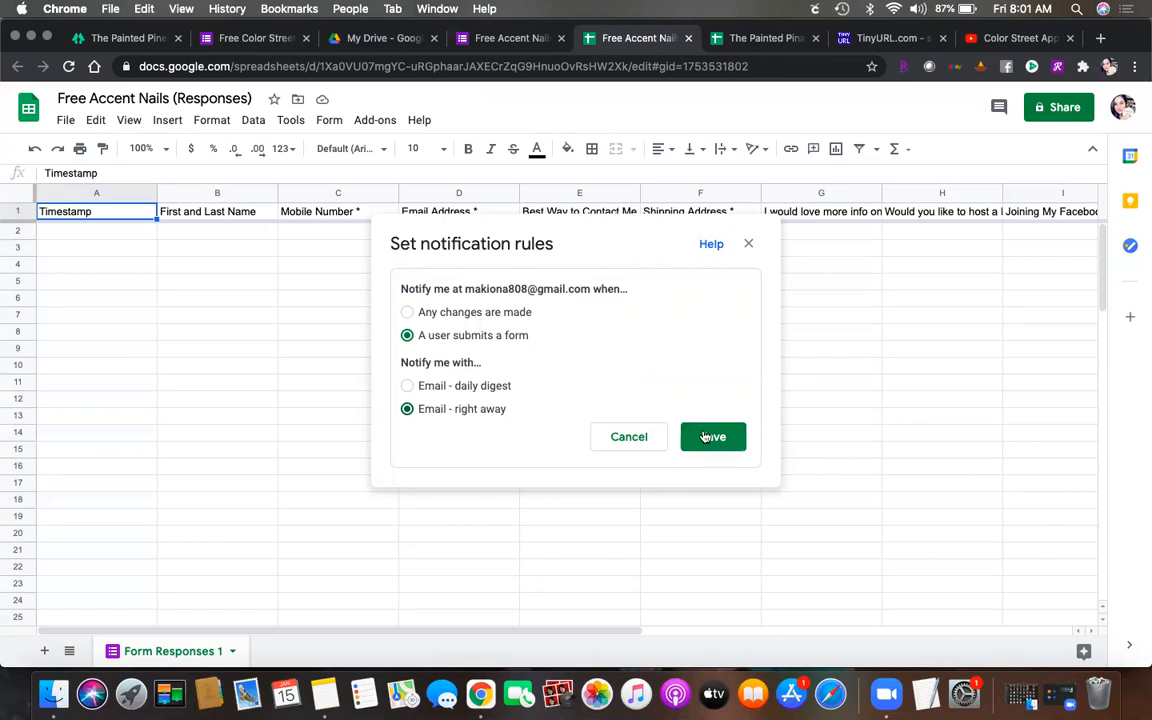
left_click(634, 439)
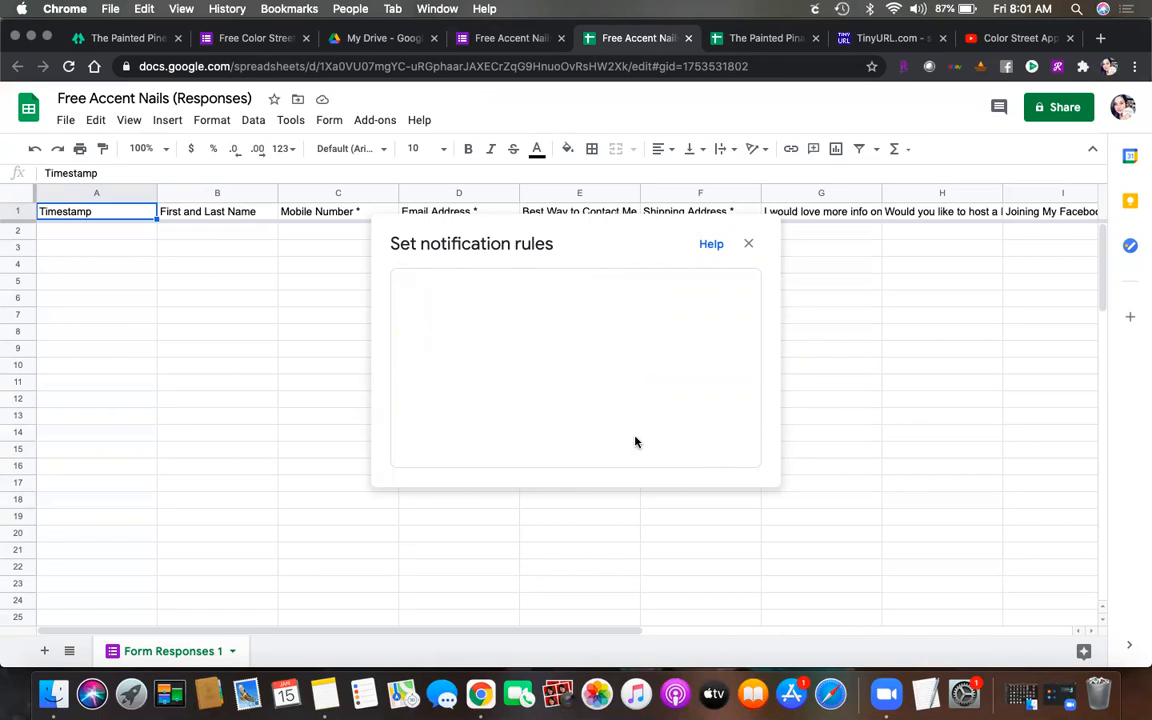
left_click(748, 242)
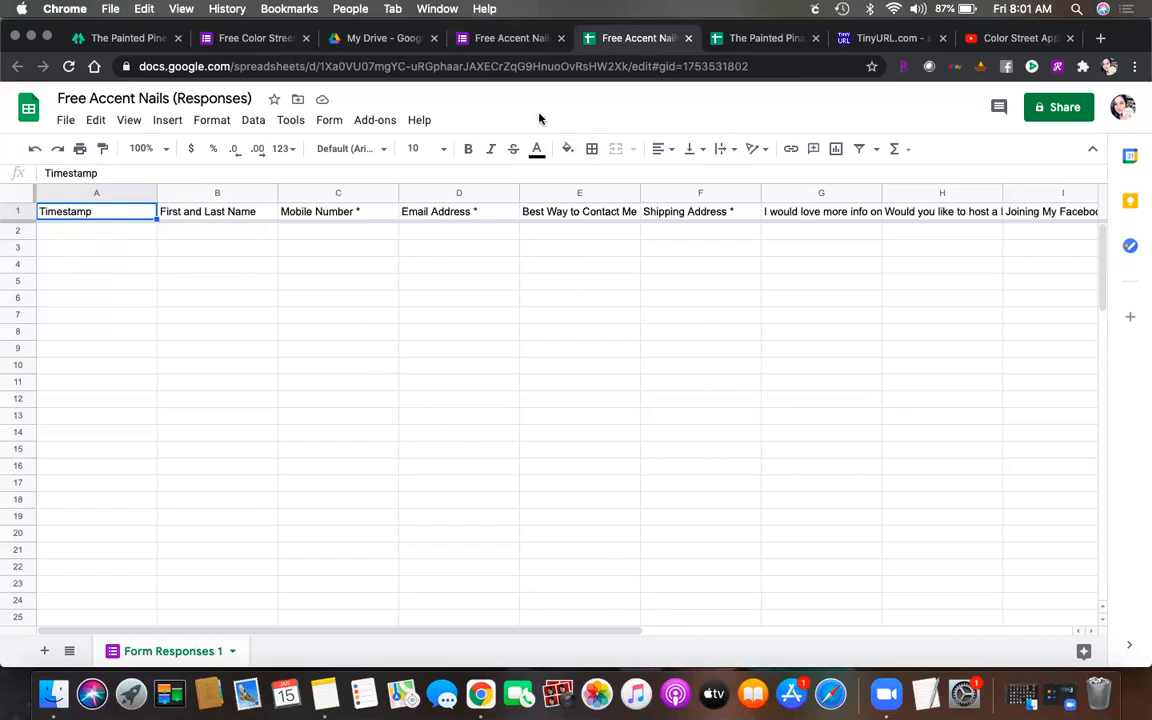
Step: Review the Samples responses spreadsheet, the original Free Color Street form and the TinyURL page, and return to the Free Accent Nails responses spreadsheet
left_click(762, 40)
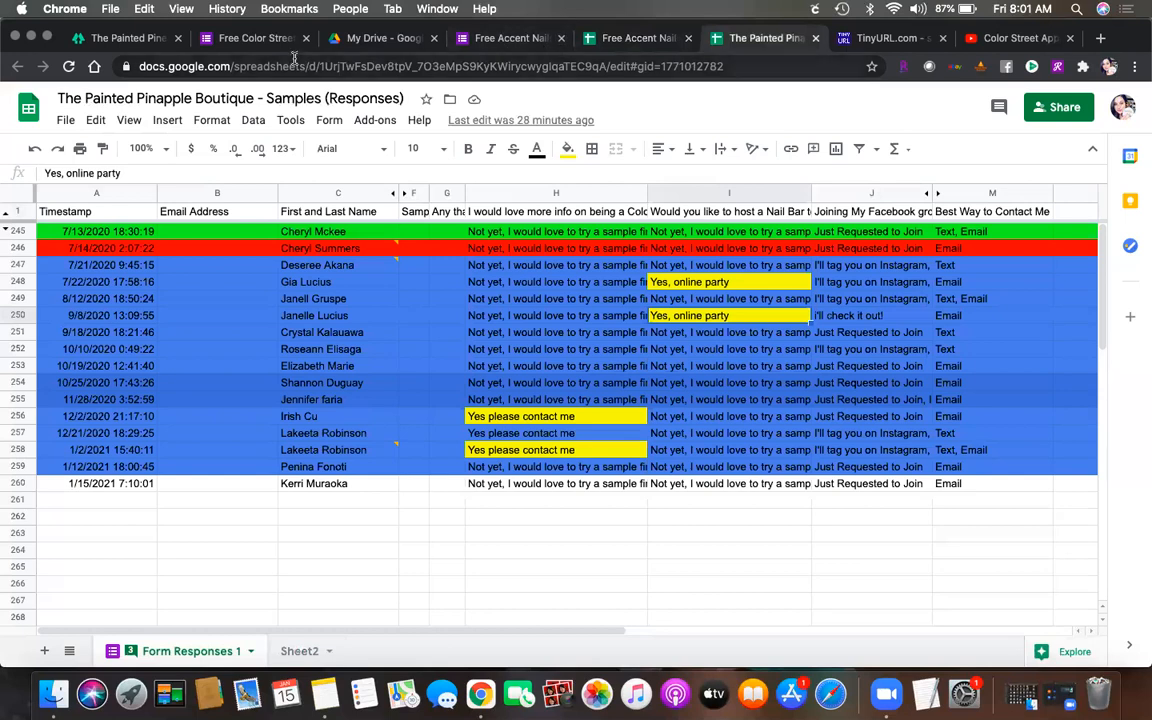
left_click(266, 47)
scroll(643, 352, "down", 8)
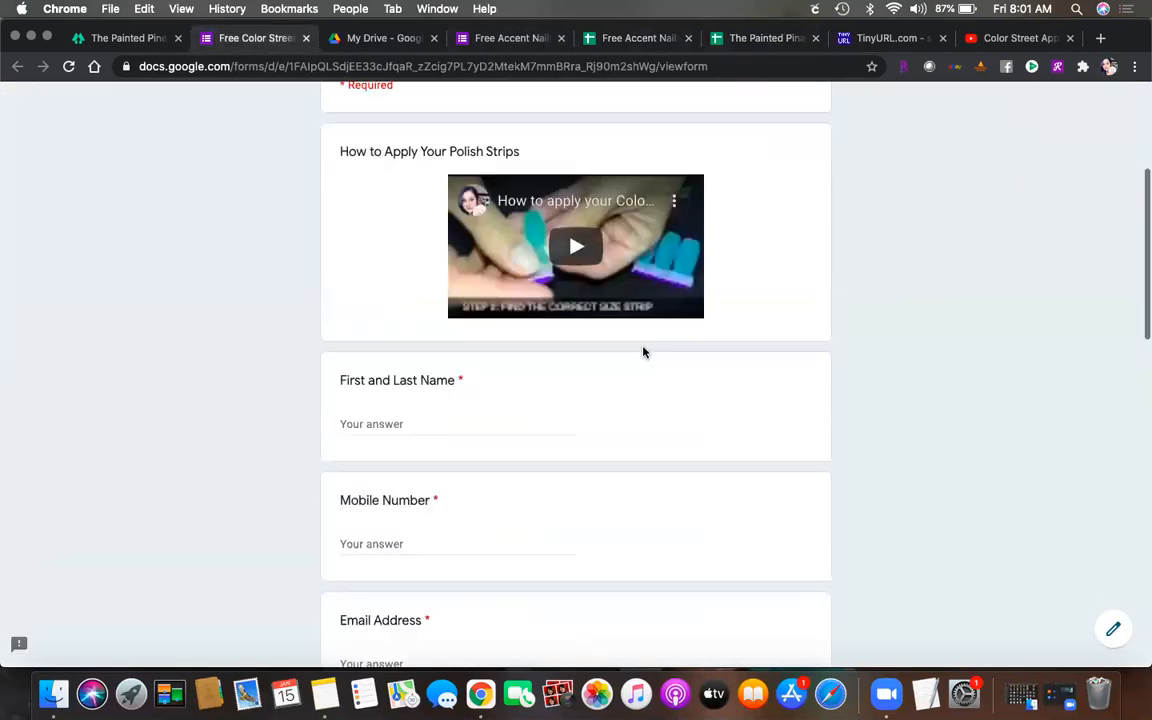
scroll(643, 352, "down", 5)
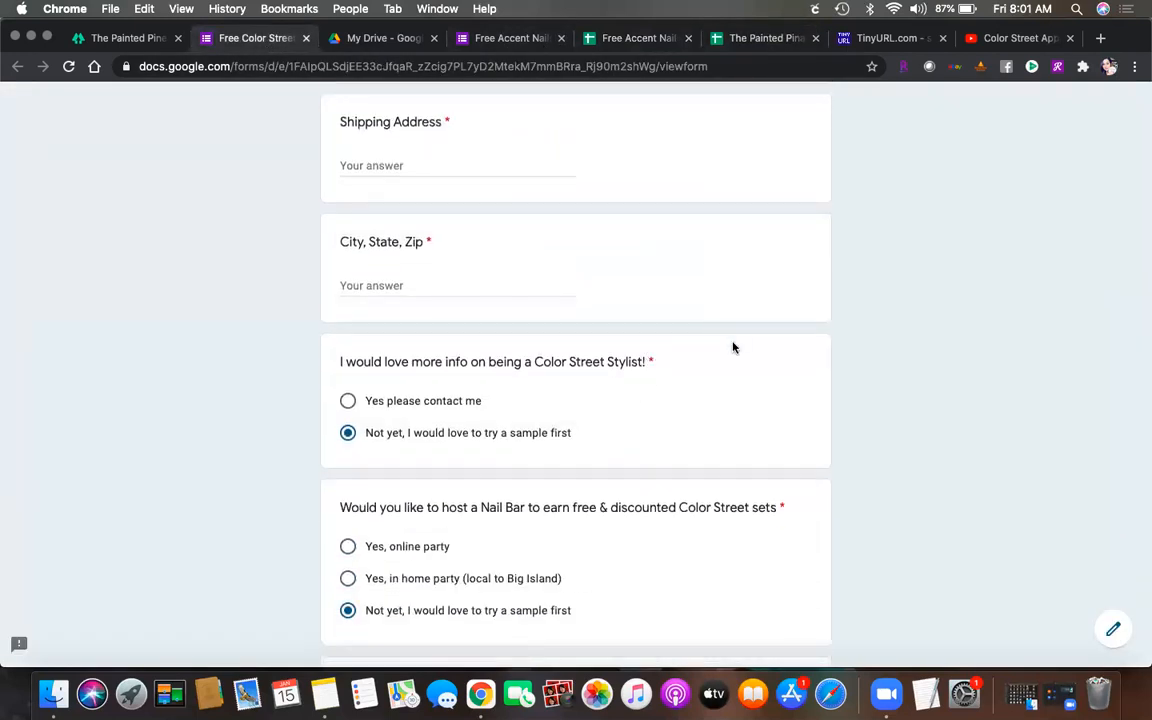
left_click(868, 40)
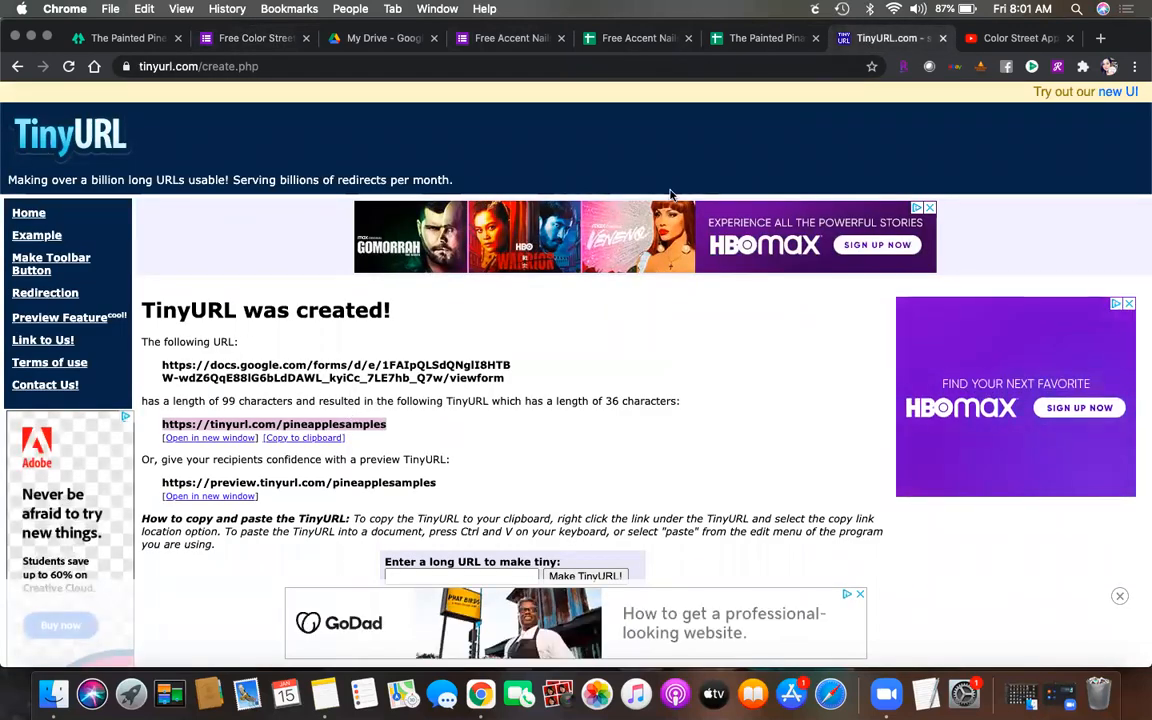
left_click(640, 38)
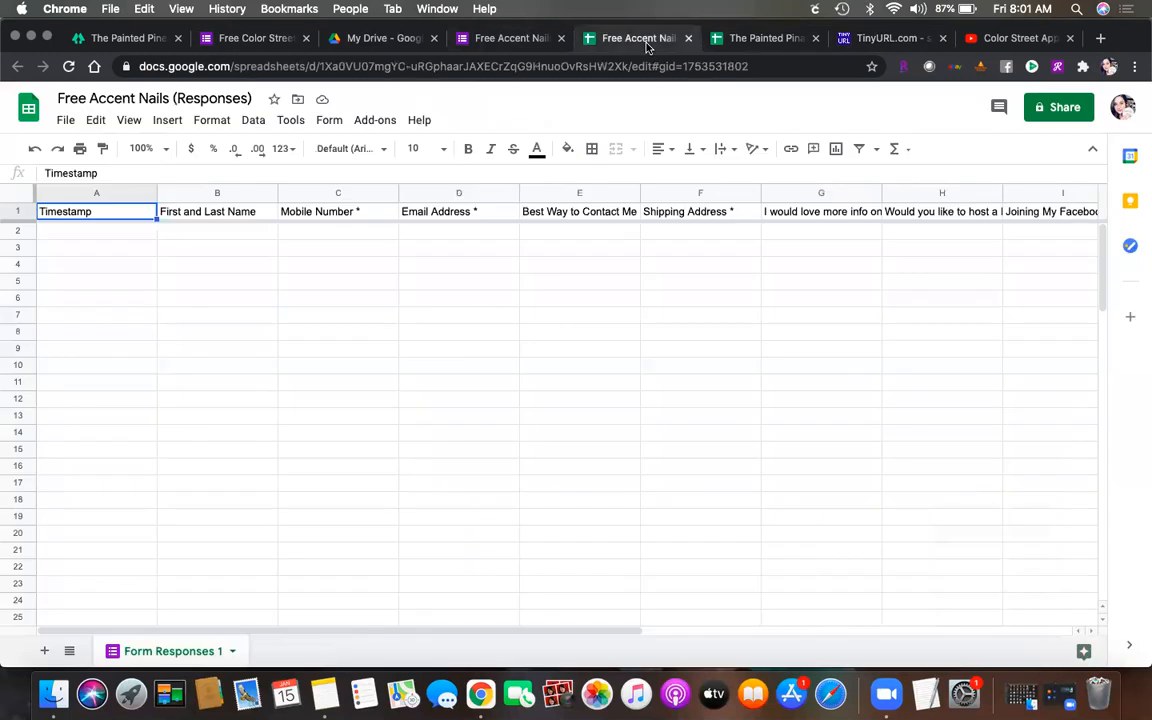